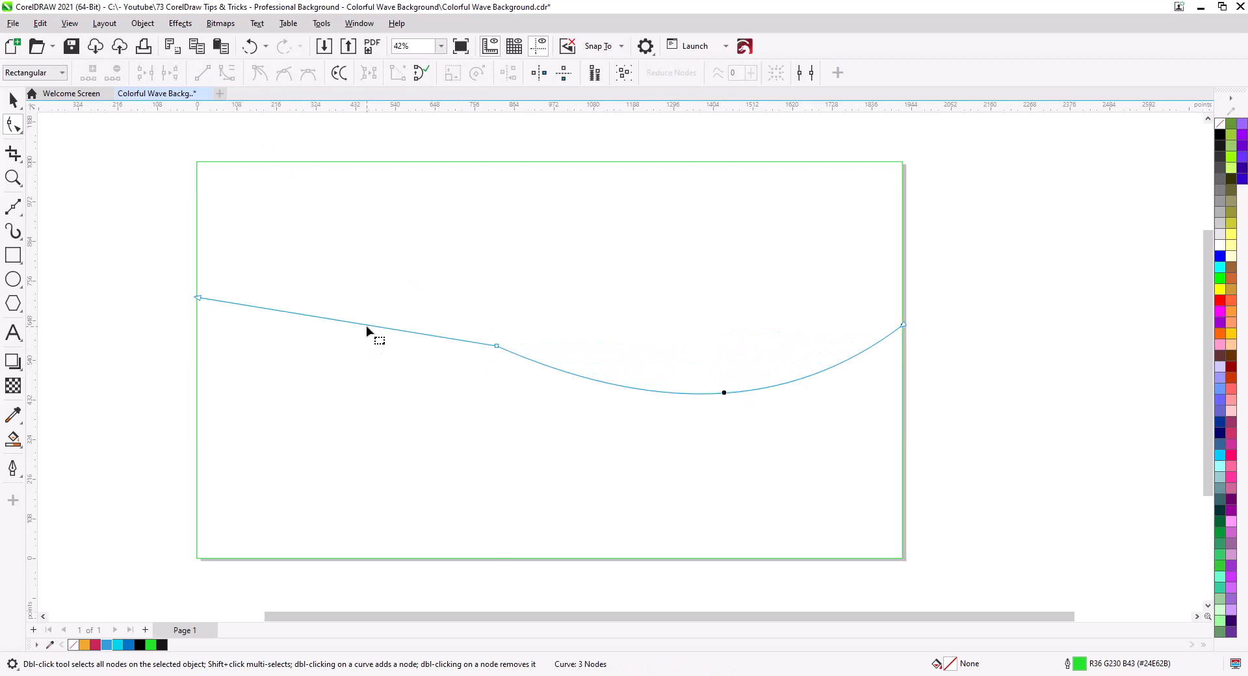
Bend the straight left segment upward, smooth the middle node and adjust its handle and position to form a flowing S-shaped wave
drag(366, 327, 356, 293)
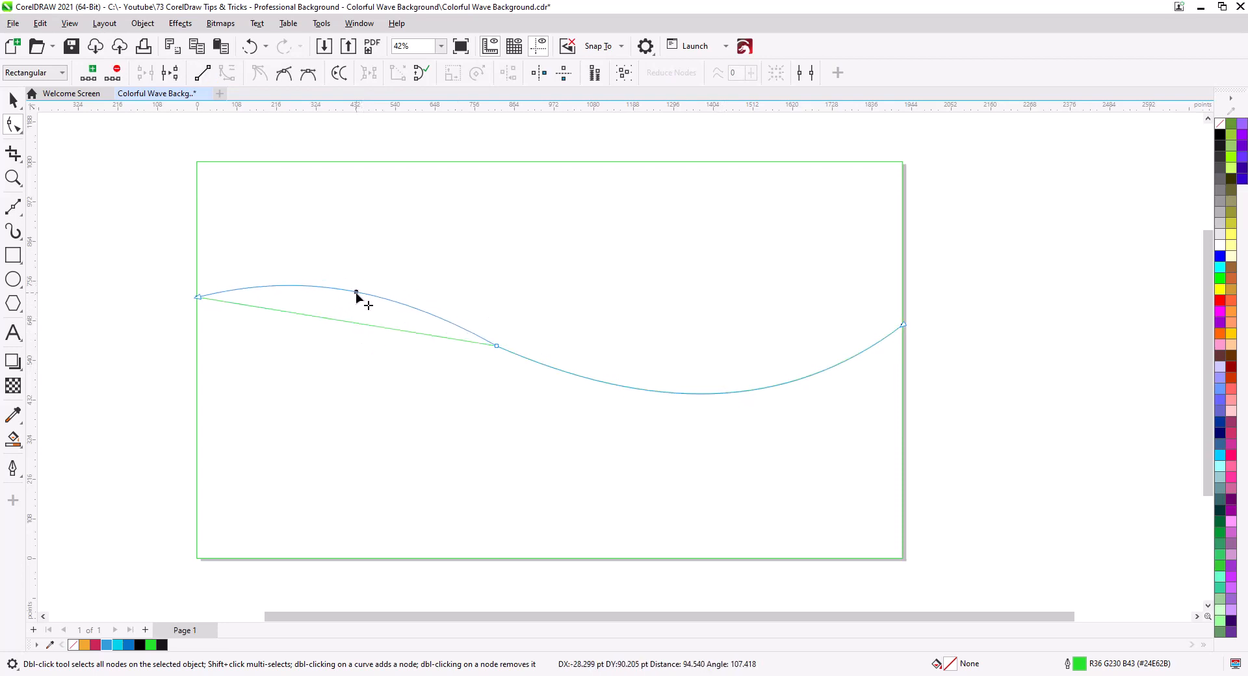
key(ctrl+a)
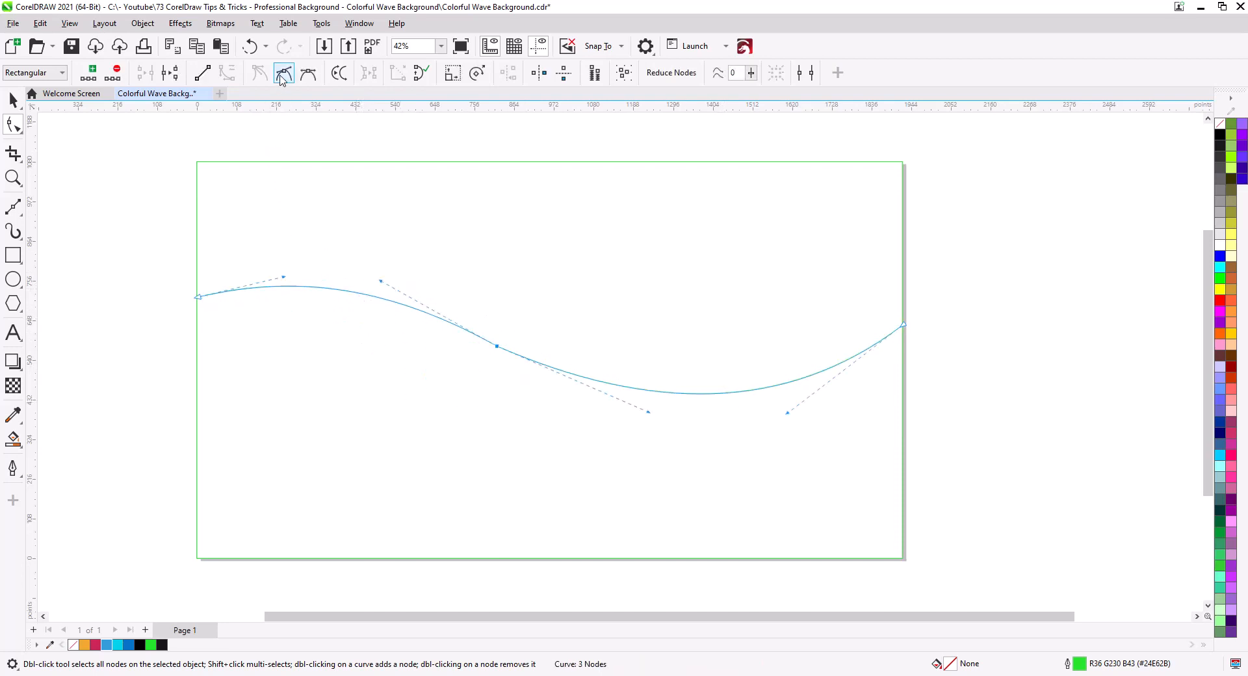
click(282, 77)
drag(645, 418, 654, 440)
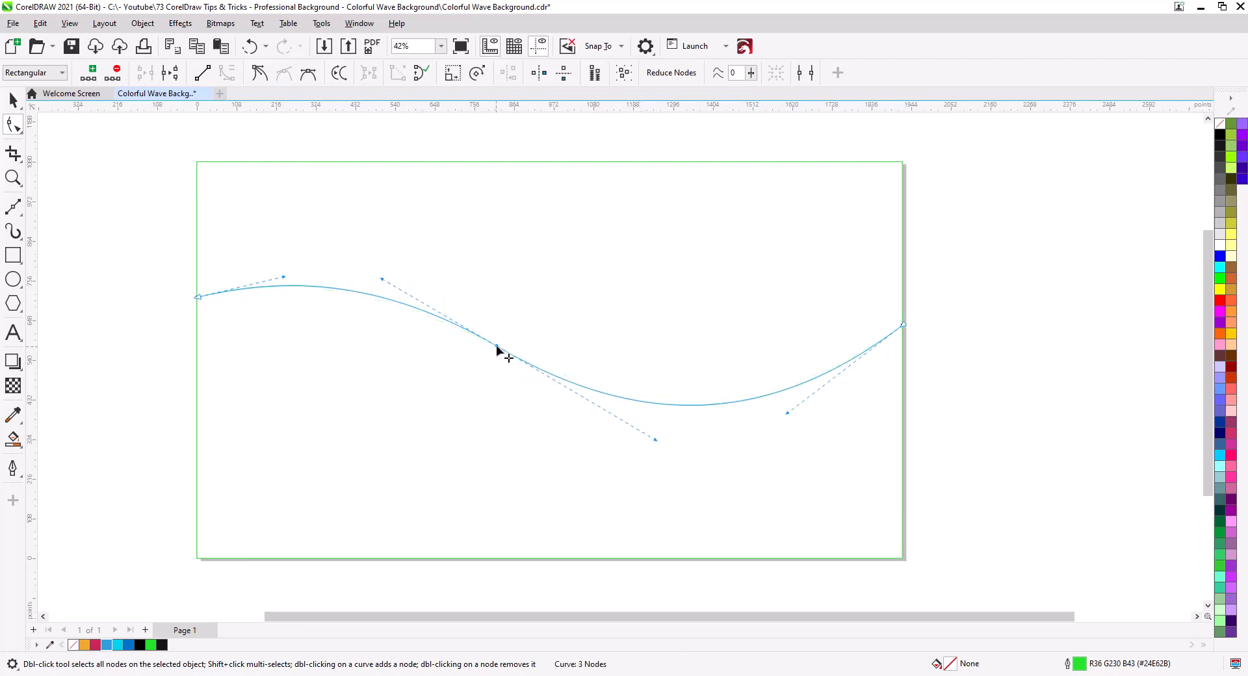
mouse_move(497, 348)
mouse_down()
mouse_move(531, 354)
mouse_move(520, 350)
mouse_up()
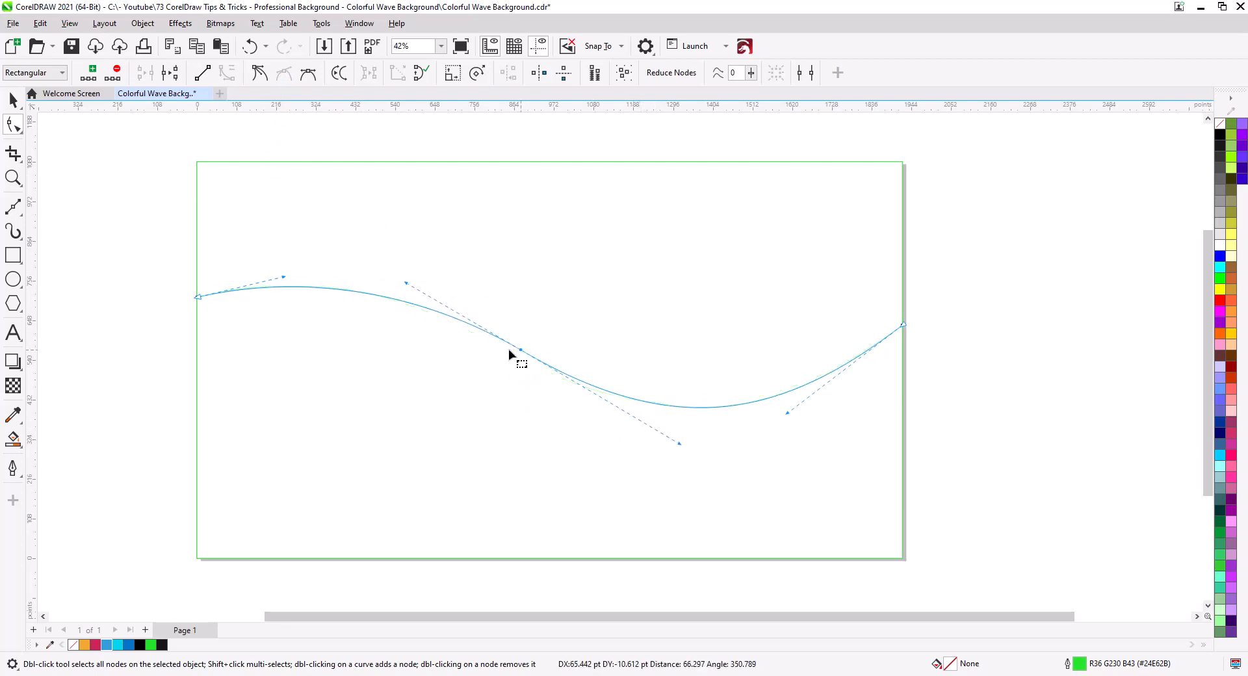
Give the wave curve a black outline and paste a copy of it in place
click(12, 100)
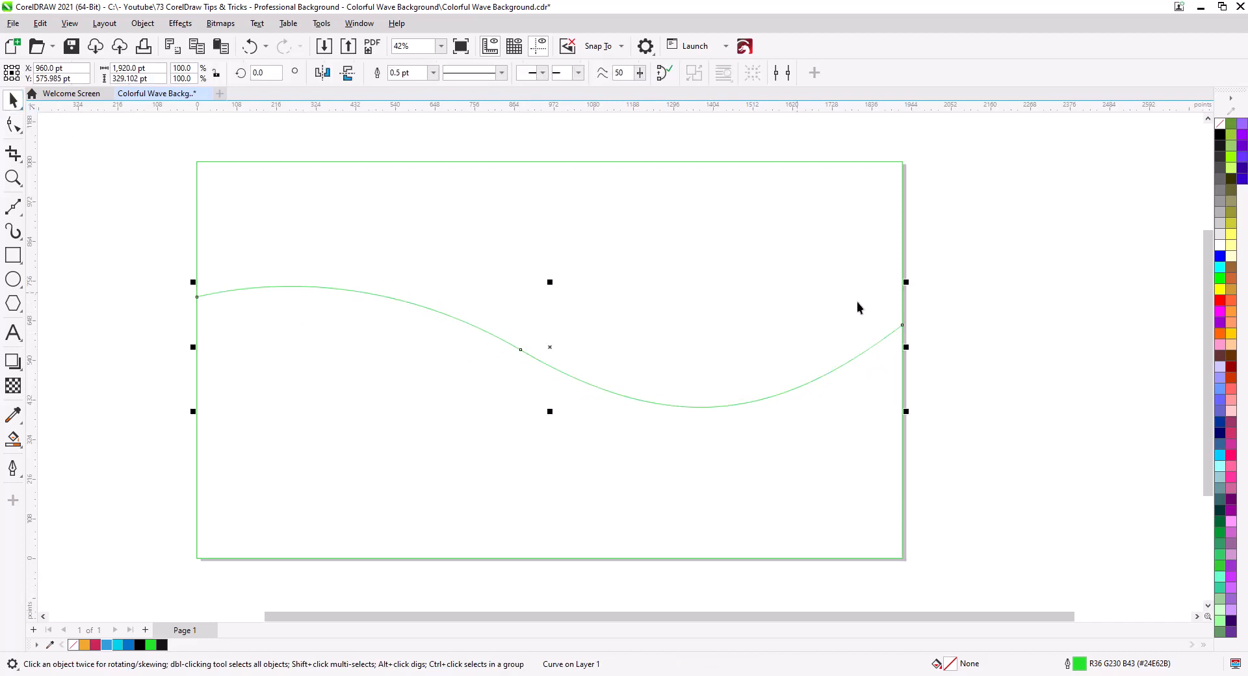
right_click(1220, 134)
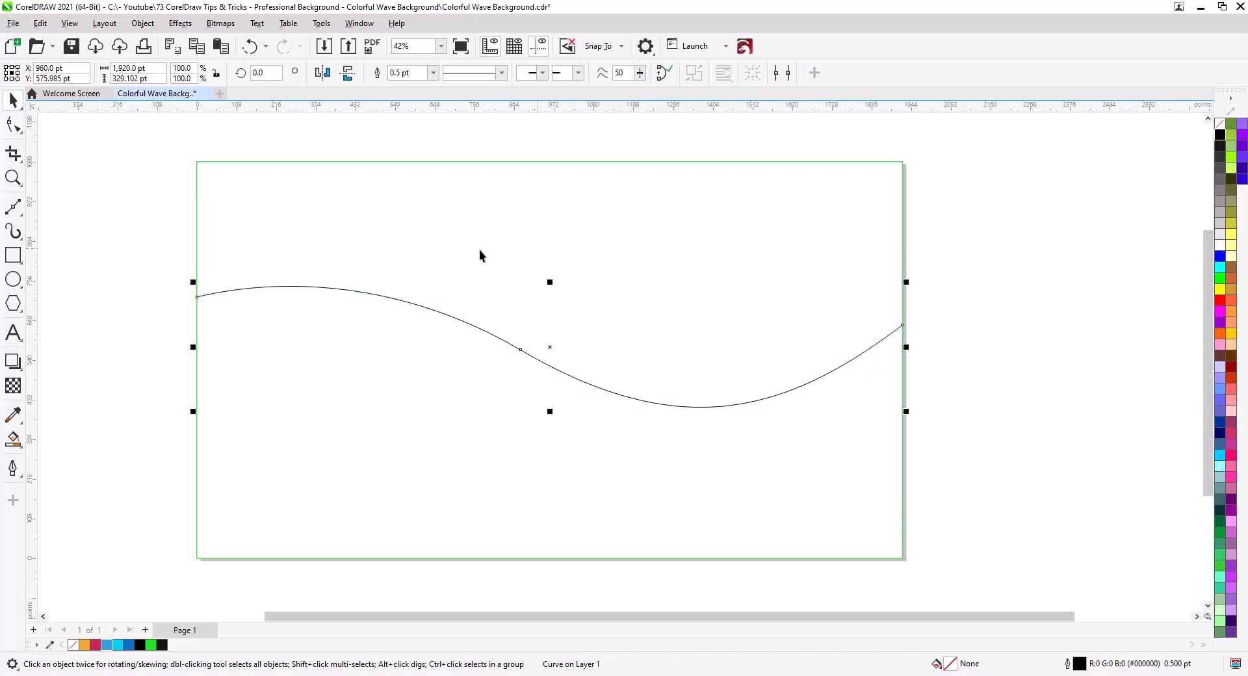
click(41, 24)
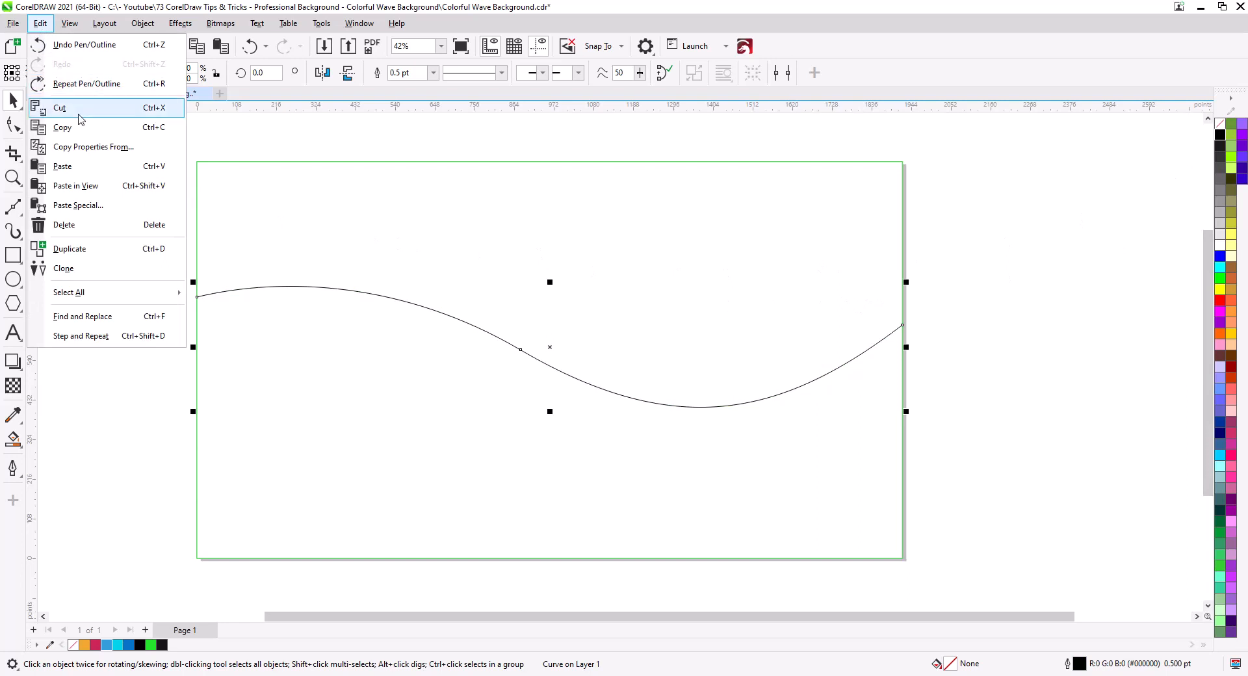
click(62, 128)
click(41, 24)
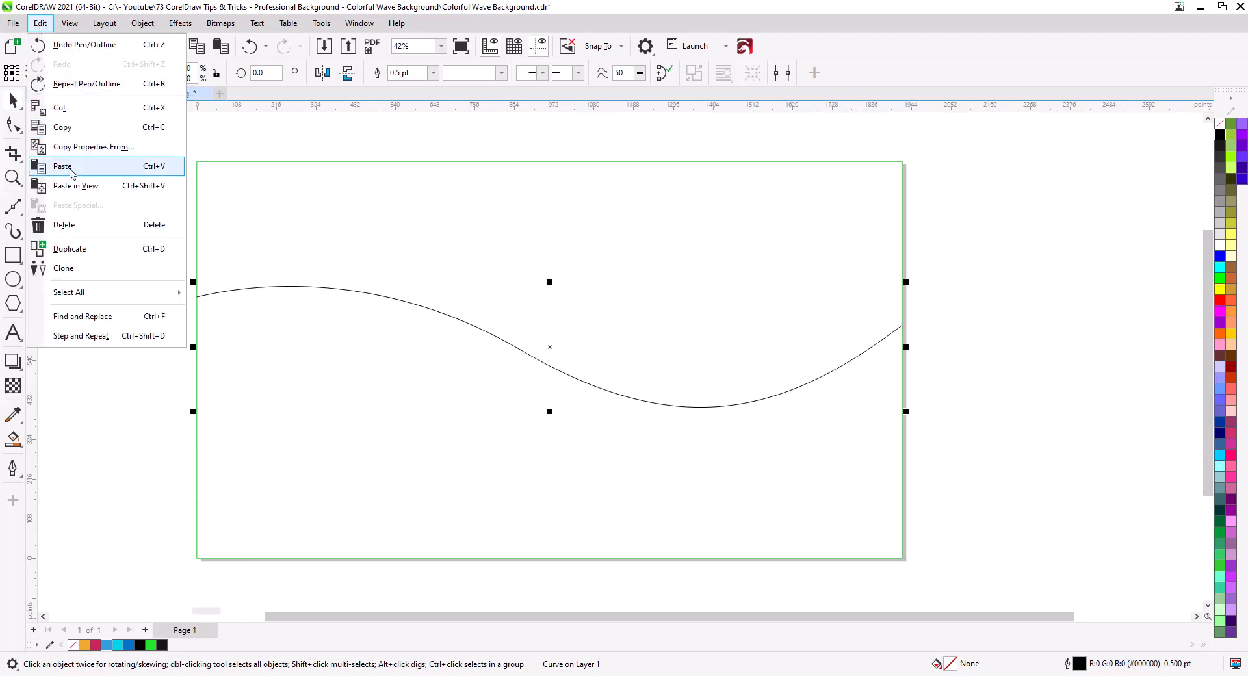
click(62, 166)
Pull one curve's middle node down and raise the other's middle node, adjusting its handle to open a gap between the waves
click(13, 123)
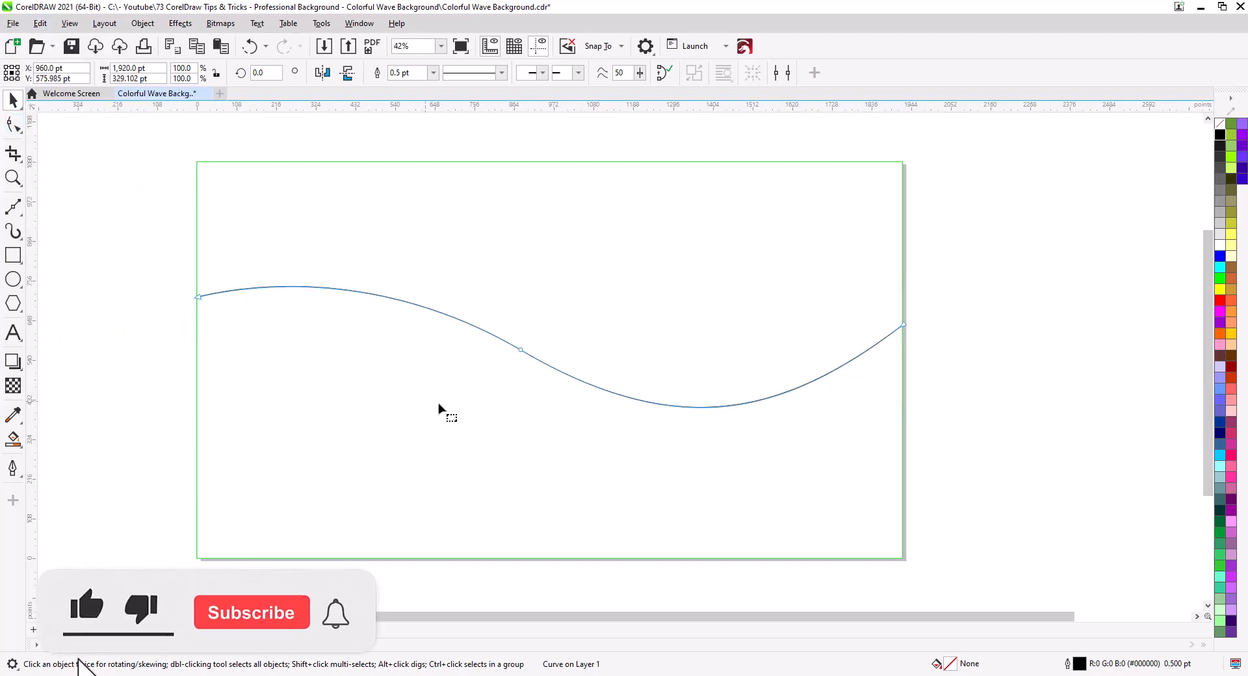
drag(519, 351, 488, 414)
click(496, 337)
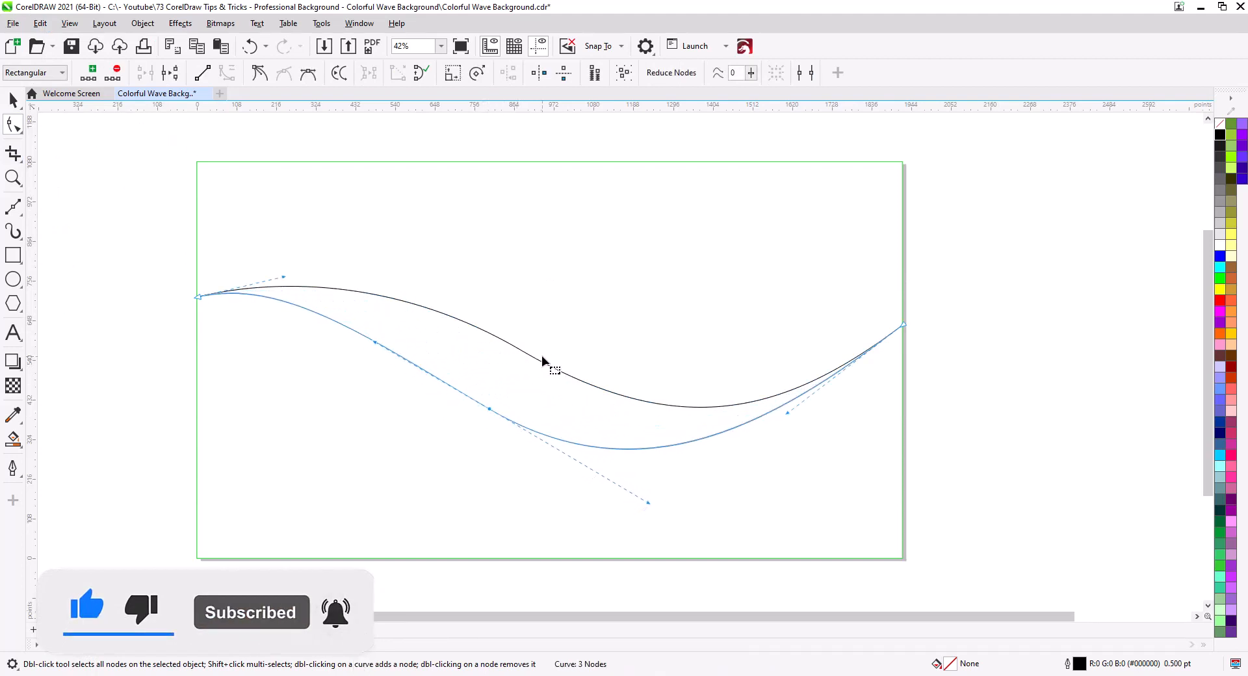
drag(521, 349, 523, 325)
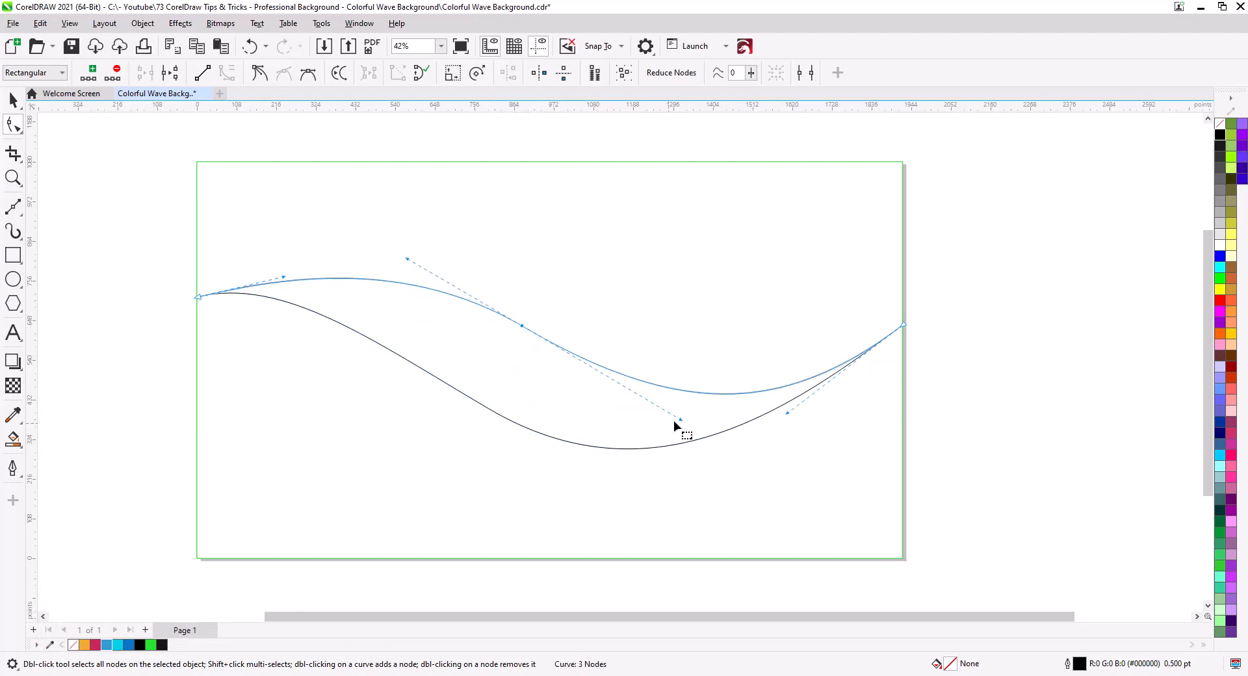
drag(680, 419, 670, 424)
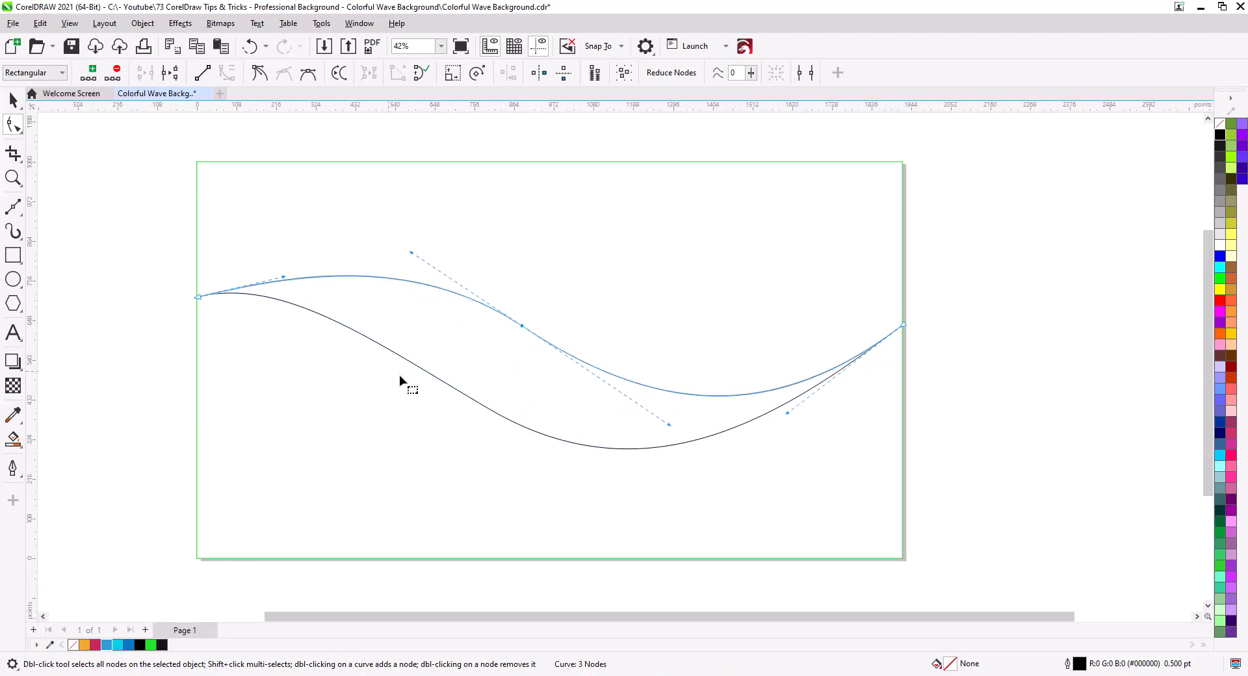
Refine the lower wave by adjusting its middle node's handle and raising the node slightly
click(498, 415)
drag(461, 388, 455, 385)
drag(376, 344, 402, 337)
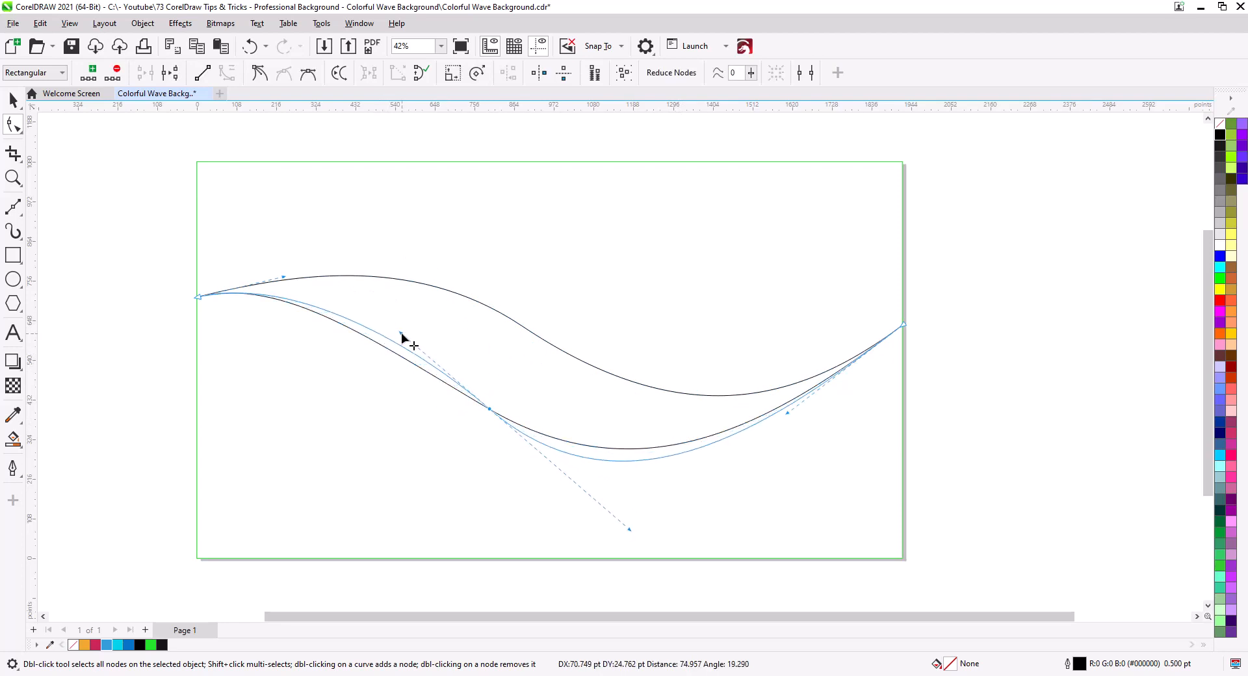
drag(489, 409, 488, 390)
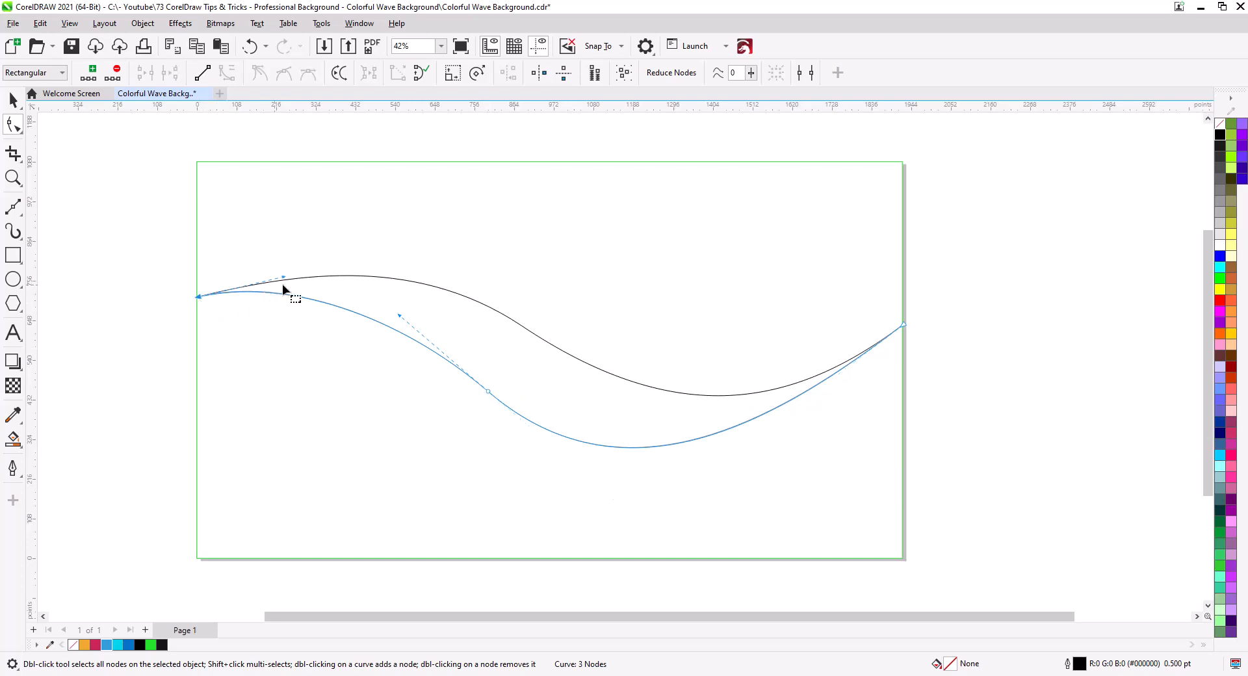
Extend the ends of both curves slightly beyond the page's left and right edges and adjust the right-end handles
shift+click(303, 278)
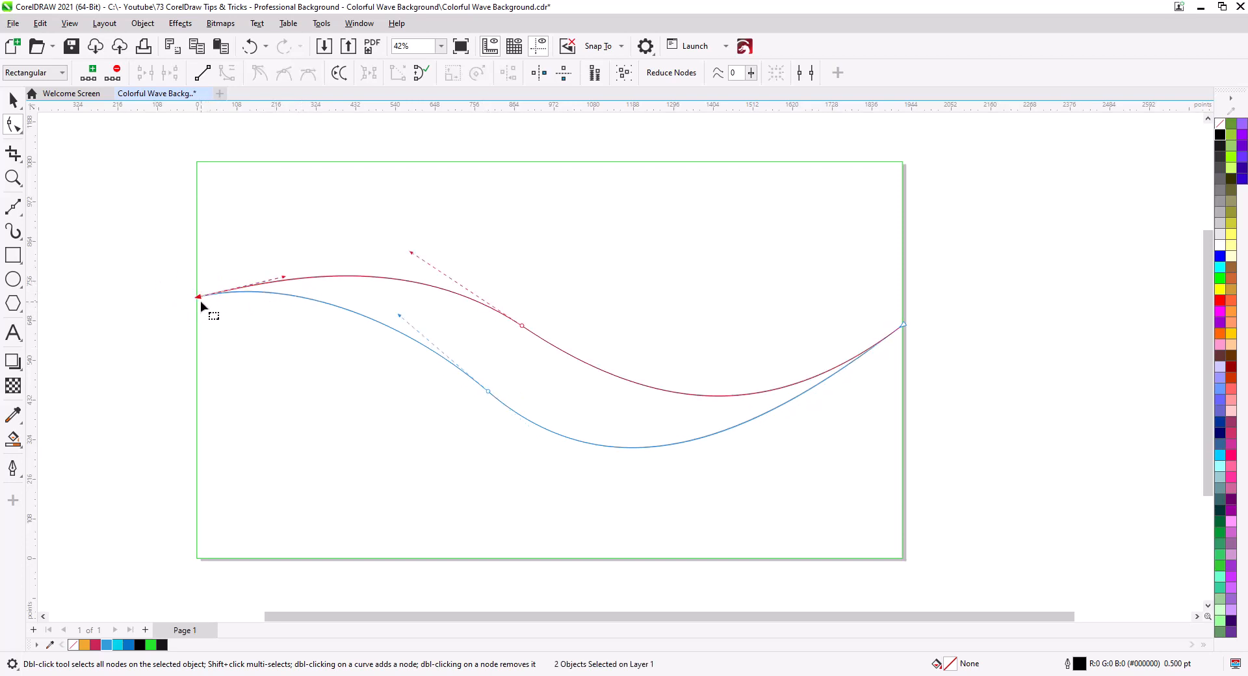
drag(199, 298, 191, 298)
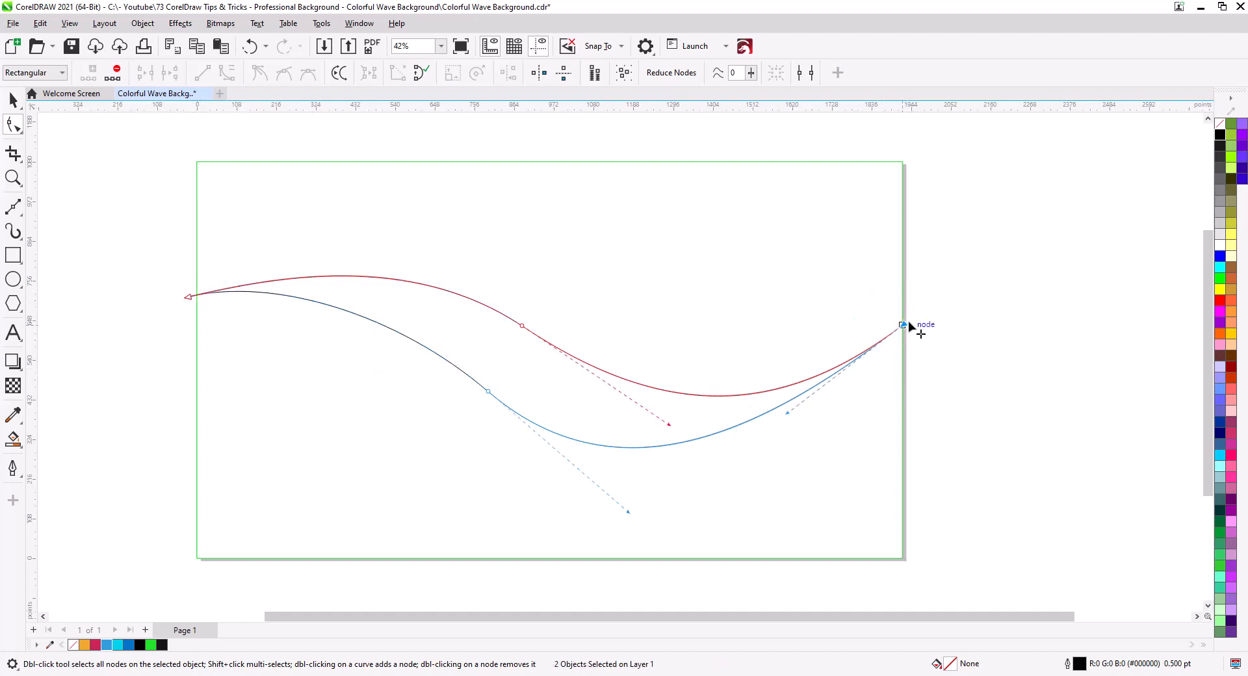
drag(909, 323, 915, 325)
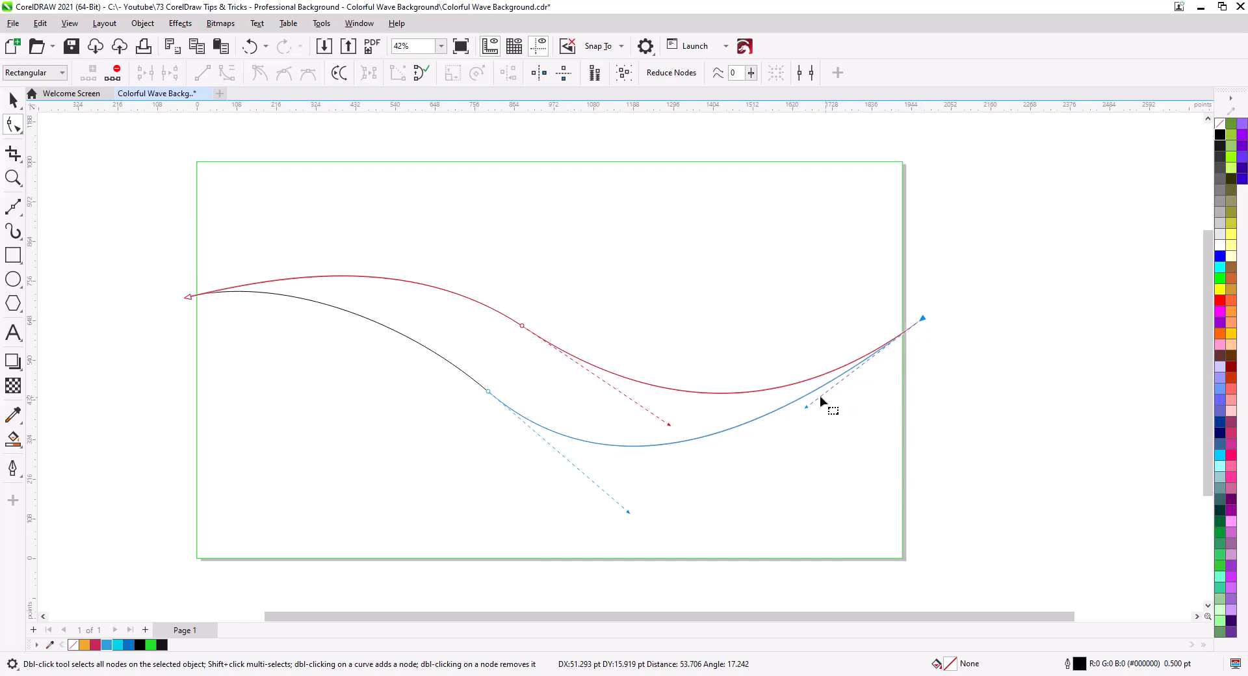
mouse_move(805, 407)
mouse_down()
mouse_move(822, 416)
mouse_move(821, 405)
mouse_up()
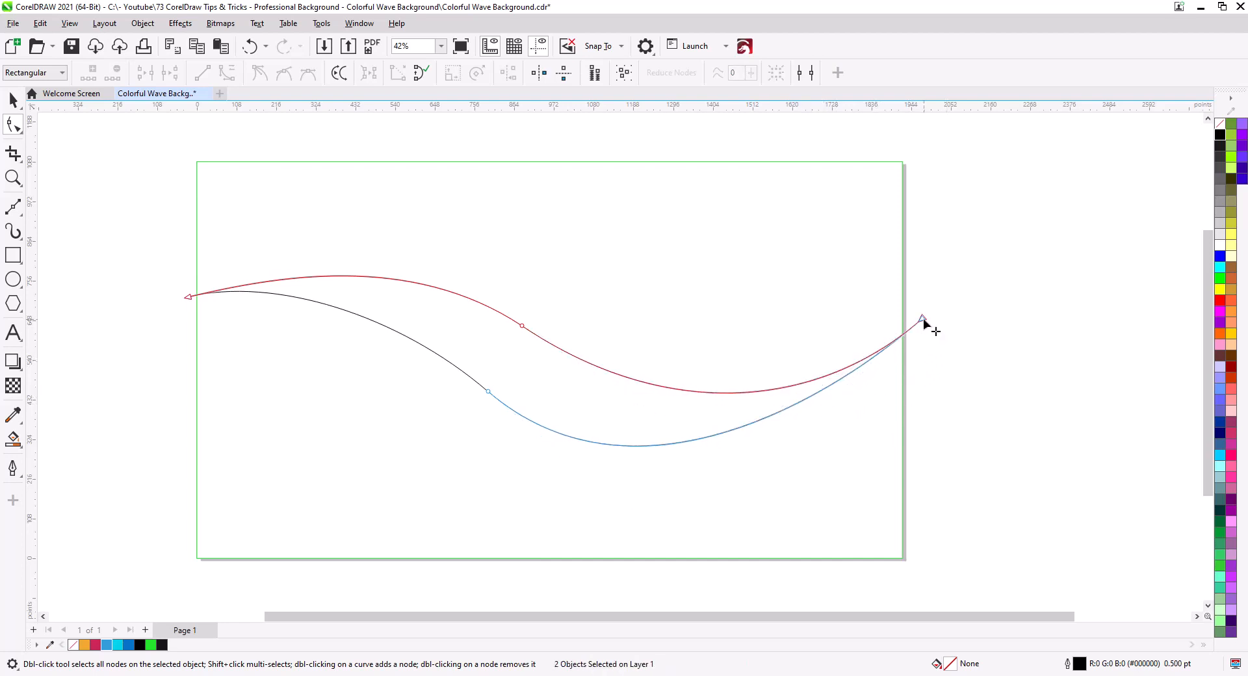
drag(821, 407, 821, 389)
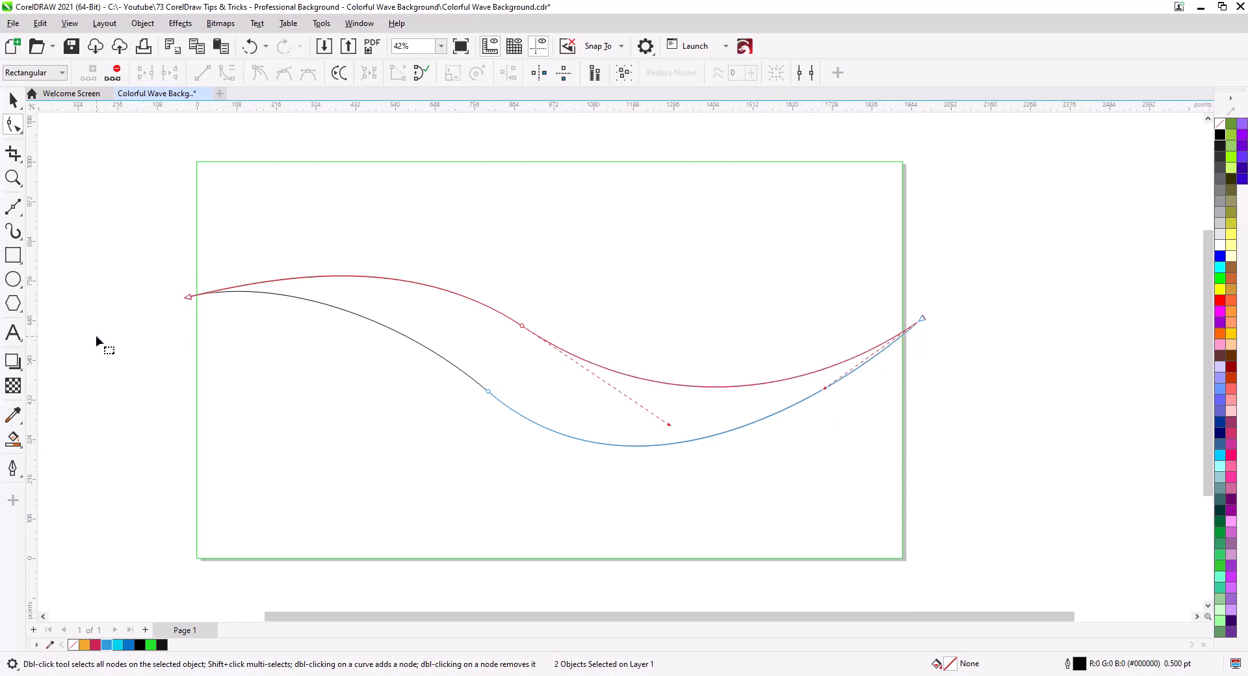
Fill the enclosed area between the two curves with green using Smart Fill
click(13, 442)
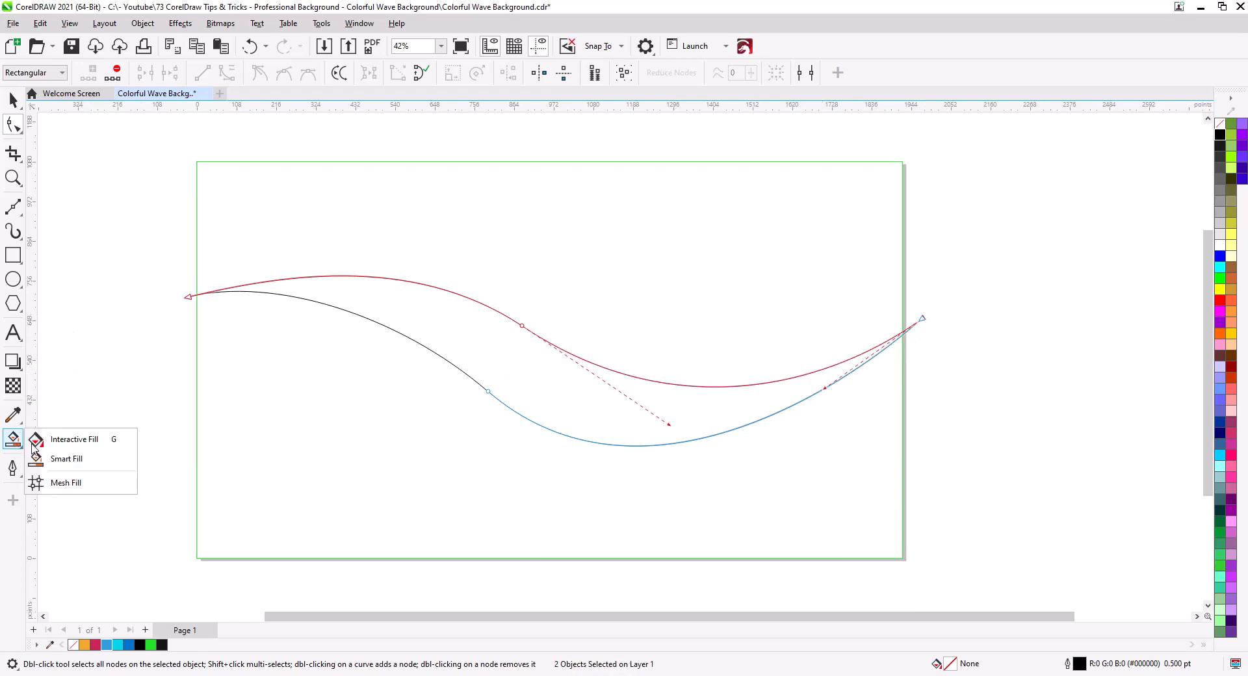
click(52, 457)
click(467, 342)
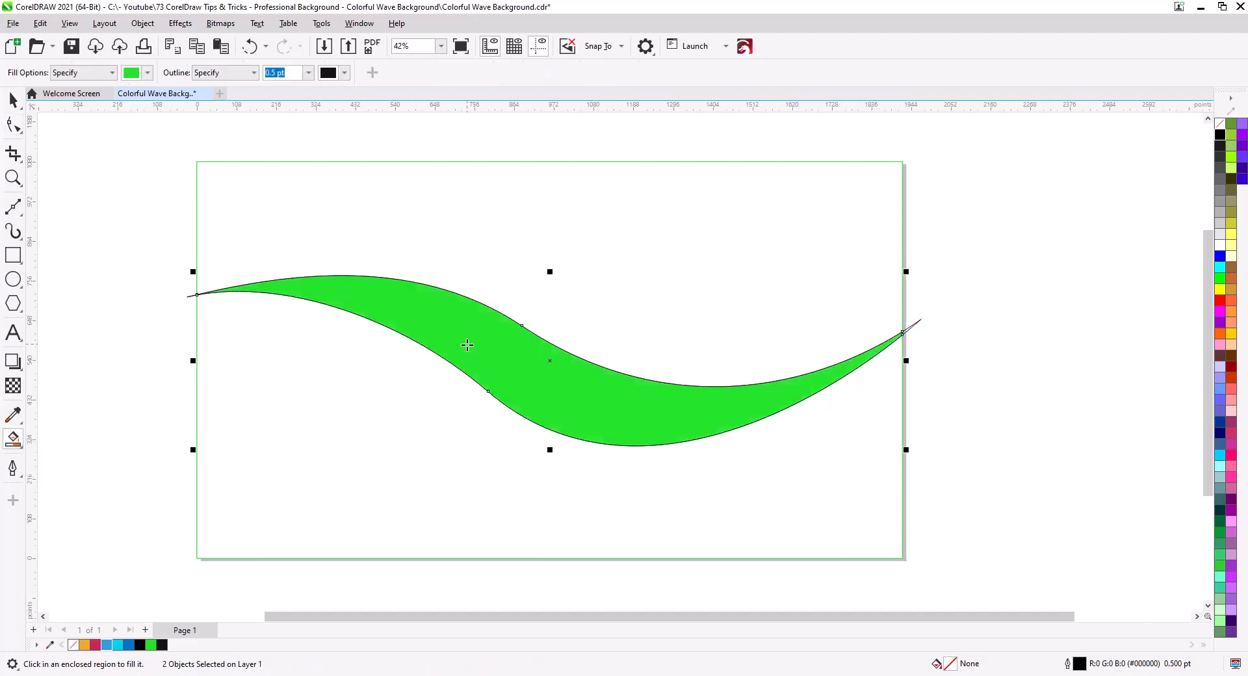
click(14, 101)
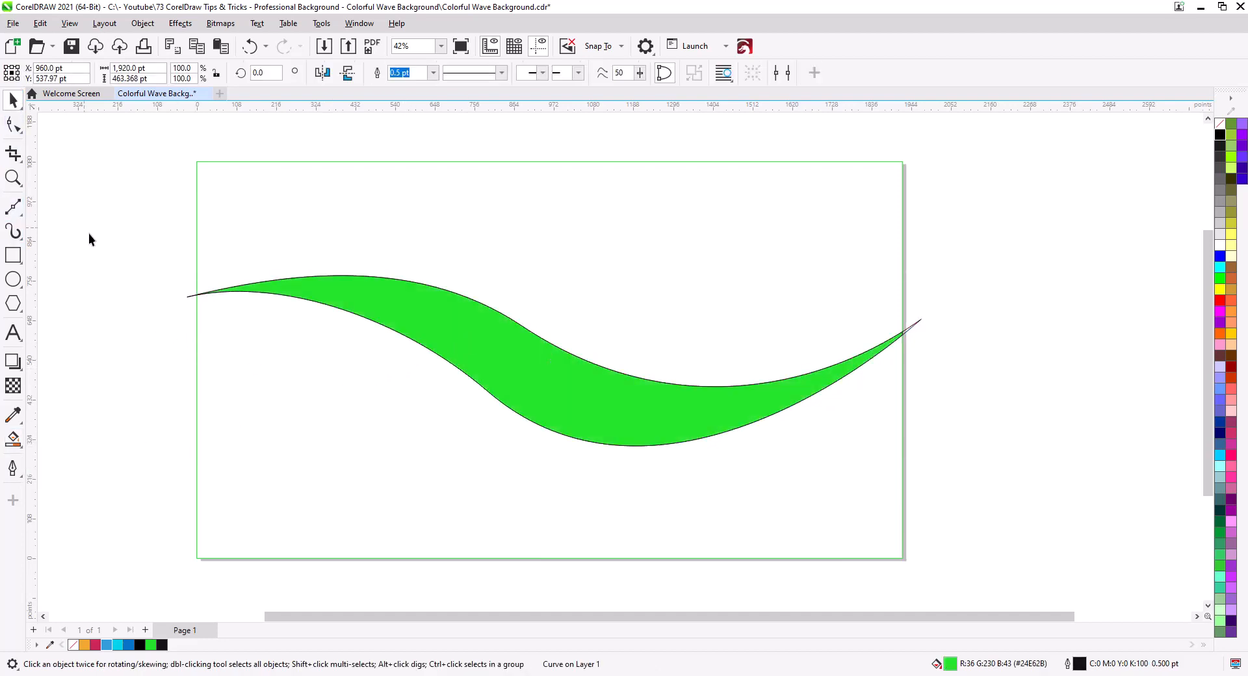
Move the upper black curve straight up, clear of the green wave shape
click(758, 385)
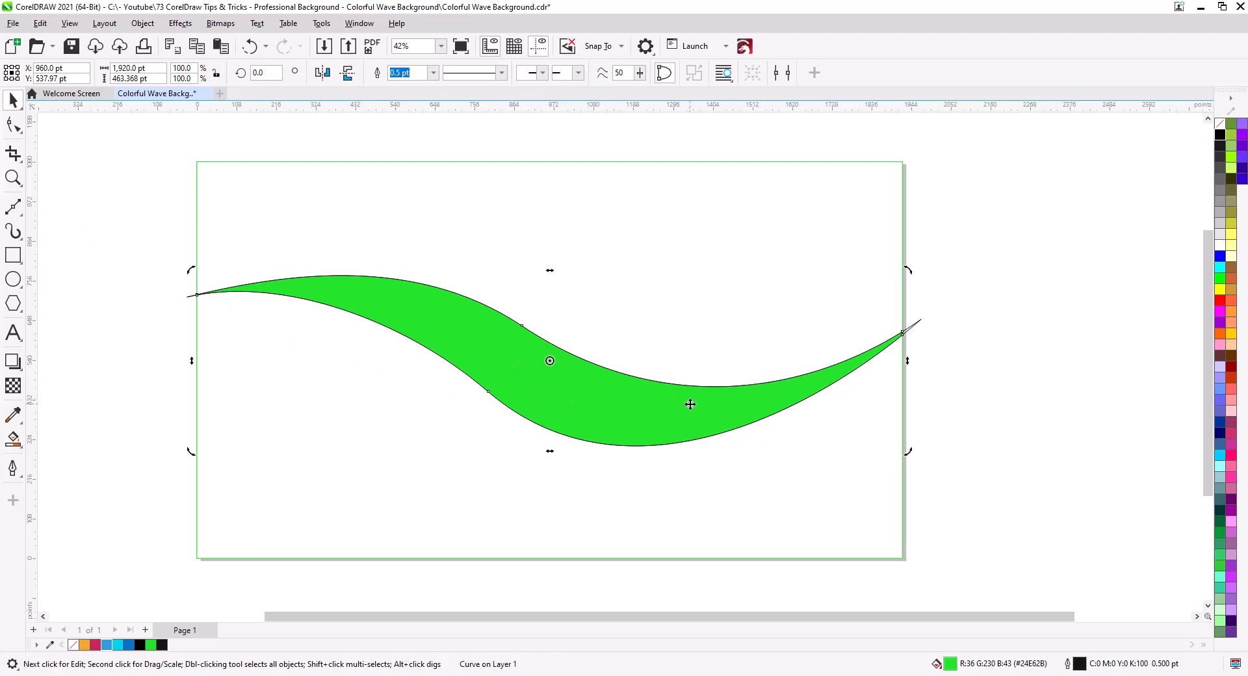
click(1007, 401)
drag(798, 376, 799, 316)
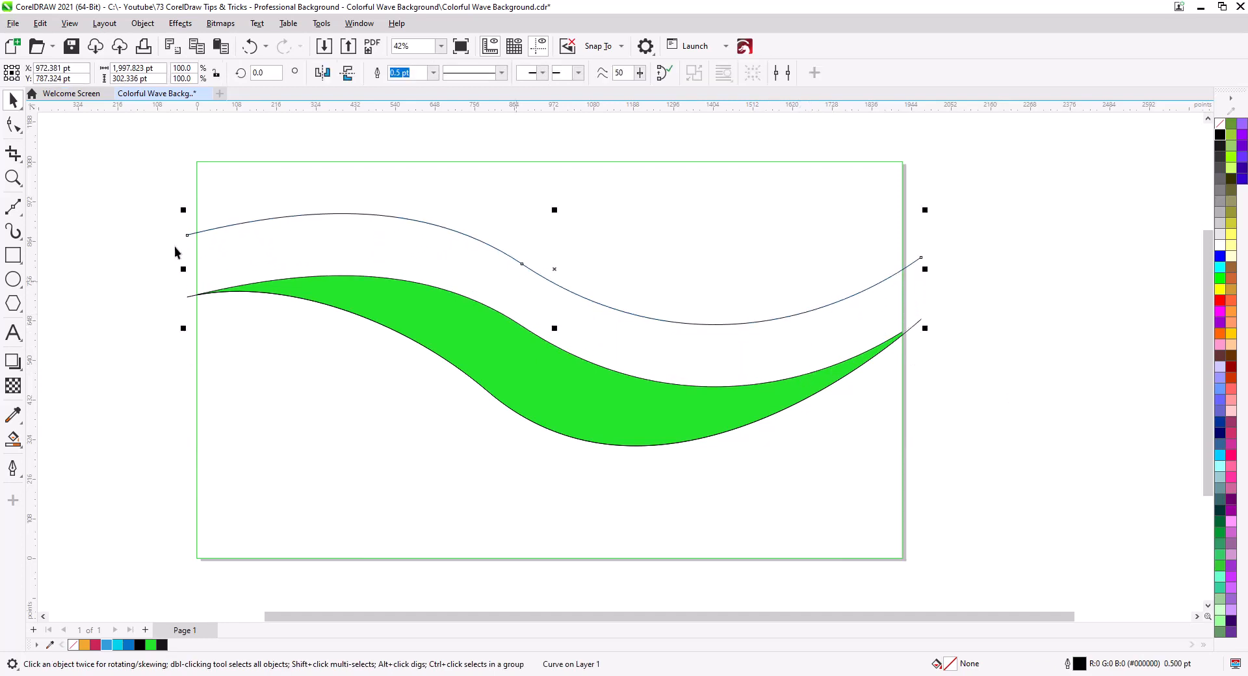
Arch the moved curve's right segment upward, pull its middle node down onto the green wave and lower its left end
key(F10)
drag(713, 324, 705, 210)
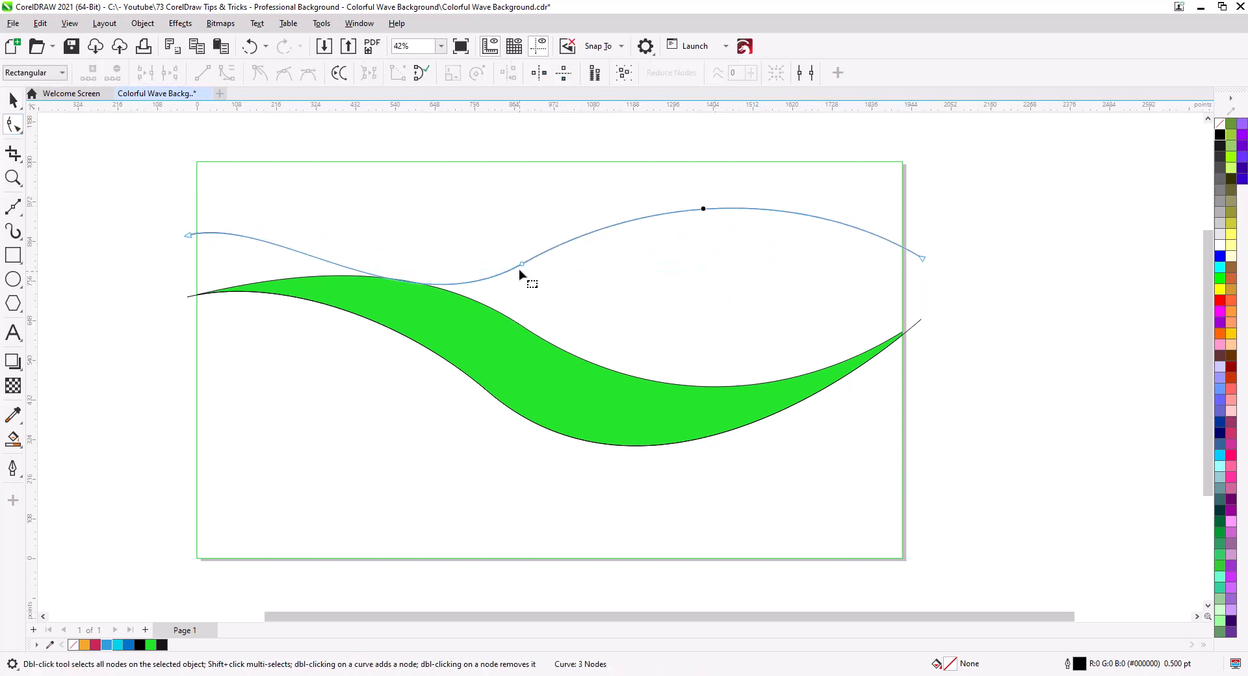
drag(521, 265, 521, 328)
drag(404, 391, 386, 357)
drag(520, 327, 487, 335)
drag(275, 214, 359, 210)
drag(188, 235, 190, 249)
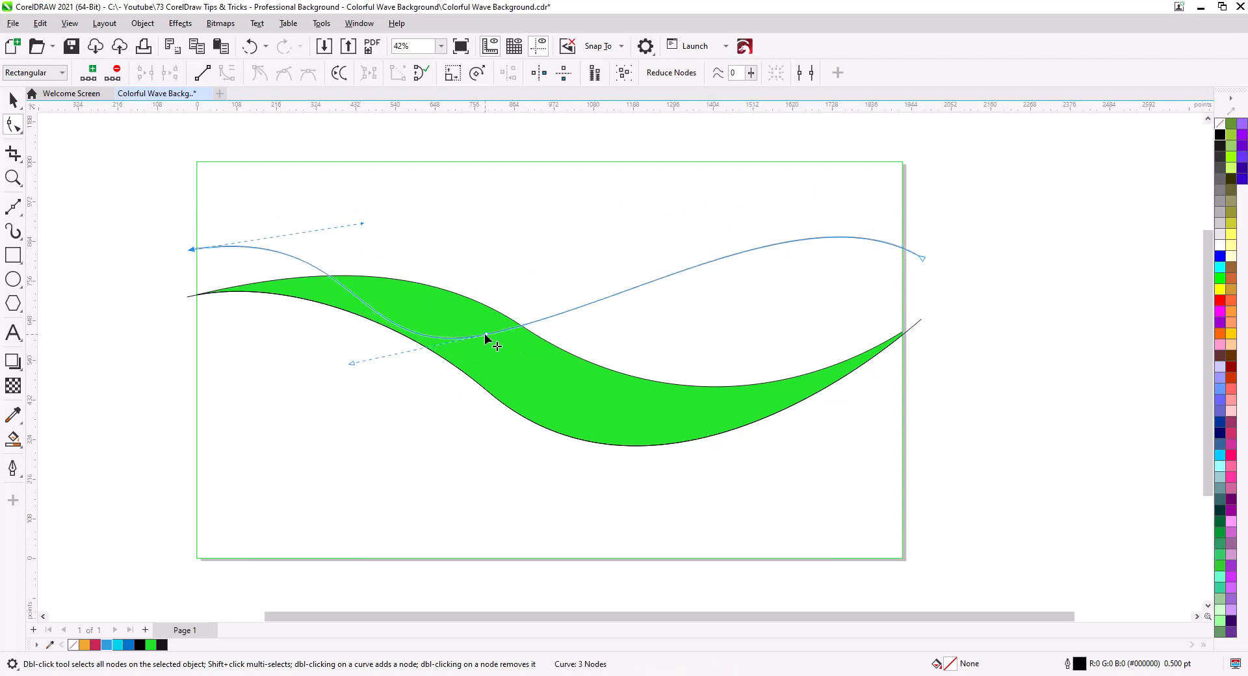
Shift the upper curve's middle node to the right, deepen the dip beside it and lower the right end slightly
drag(486, 334, 521, 326)
drag(666, 300, 679, 354)
drag(922, 259, 931, 269)
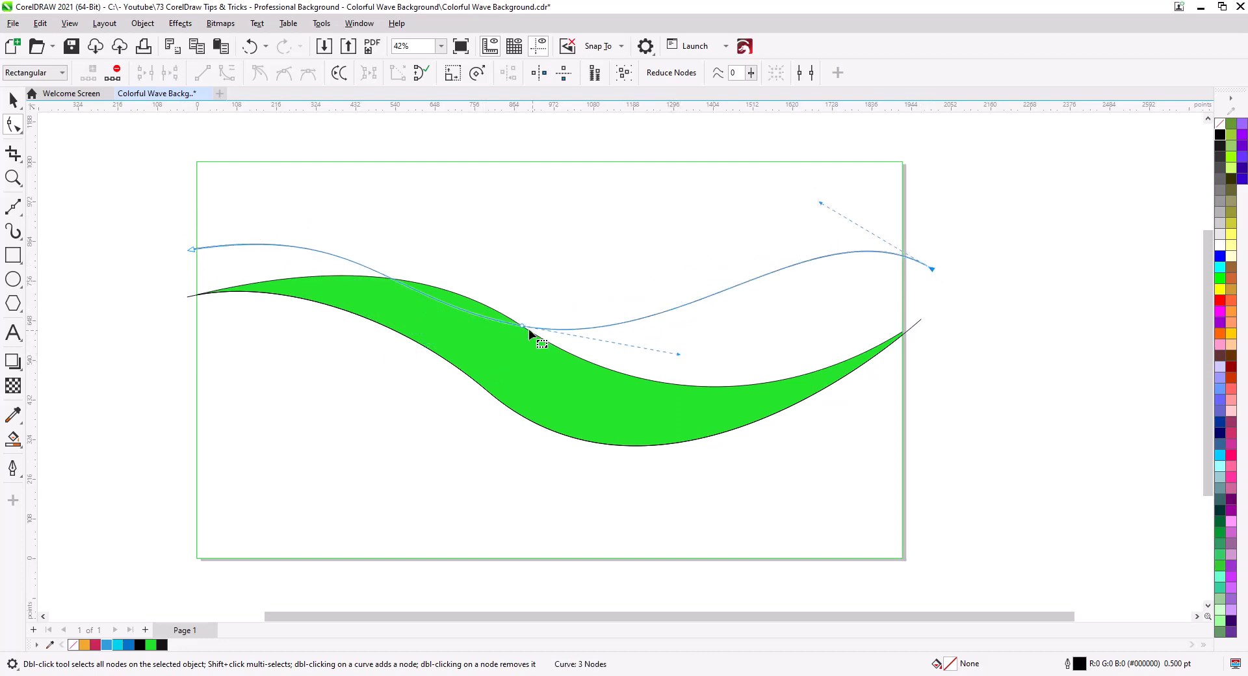
drag(522, 326, 565, 351)
drag(429, 326, 442, 306)
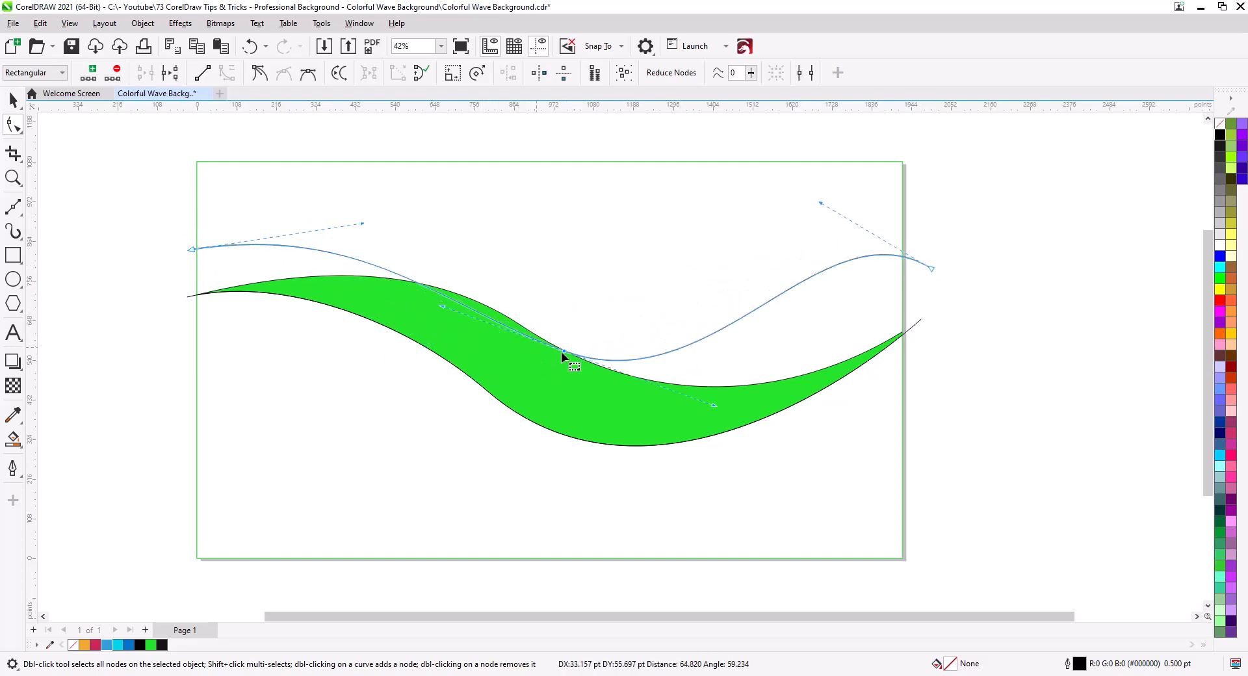
Settle the upper curve's middle node on the green wave's top edge, lower its left end and raise the left crest
drag(562, 354, 530, 331)
drag(362, 223, 420, 251)
drag(195, 254, 191, 275)
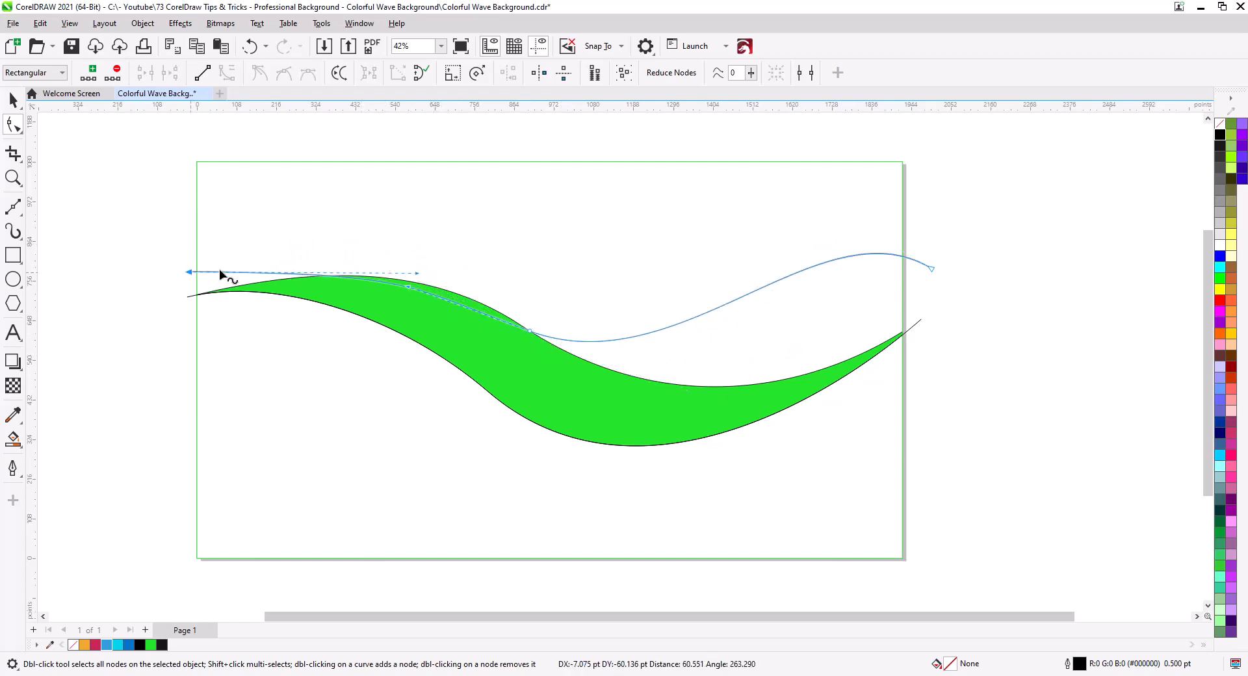
drag(417, 274, 371, 199)
click(530, 332)
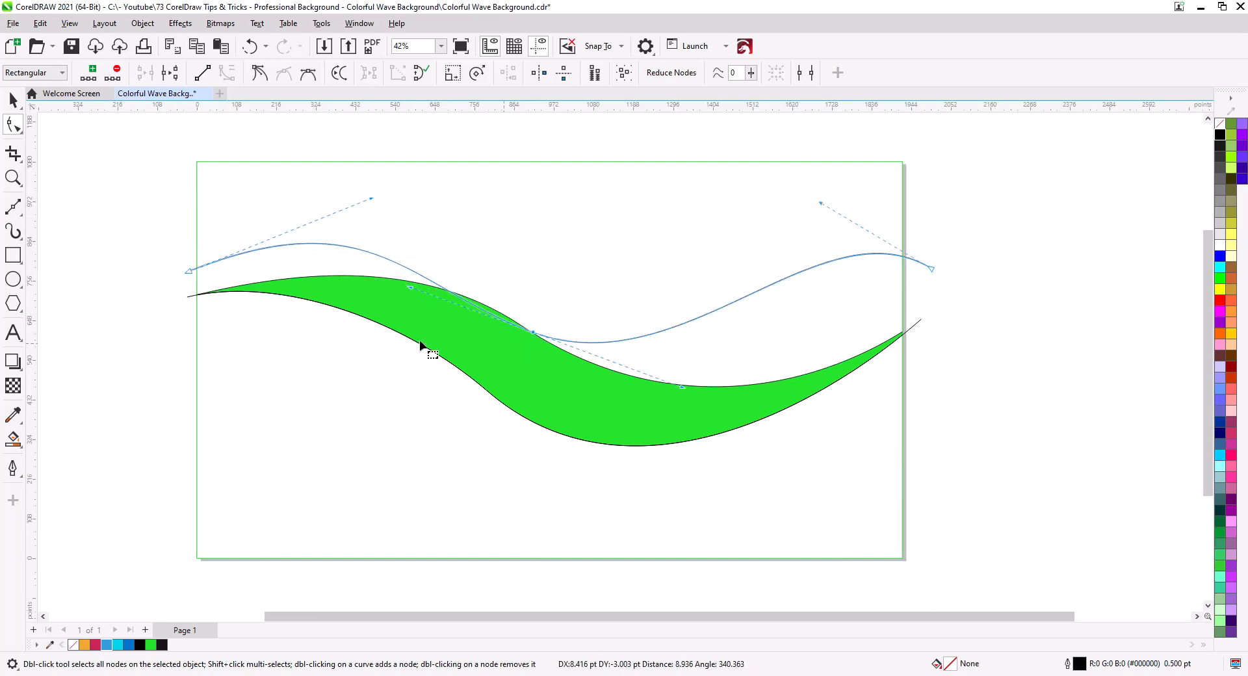
Smart Fill the left and right regions between the new curve and the green wave with green
click(13, 440)
click(268, 265)
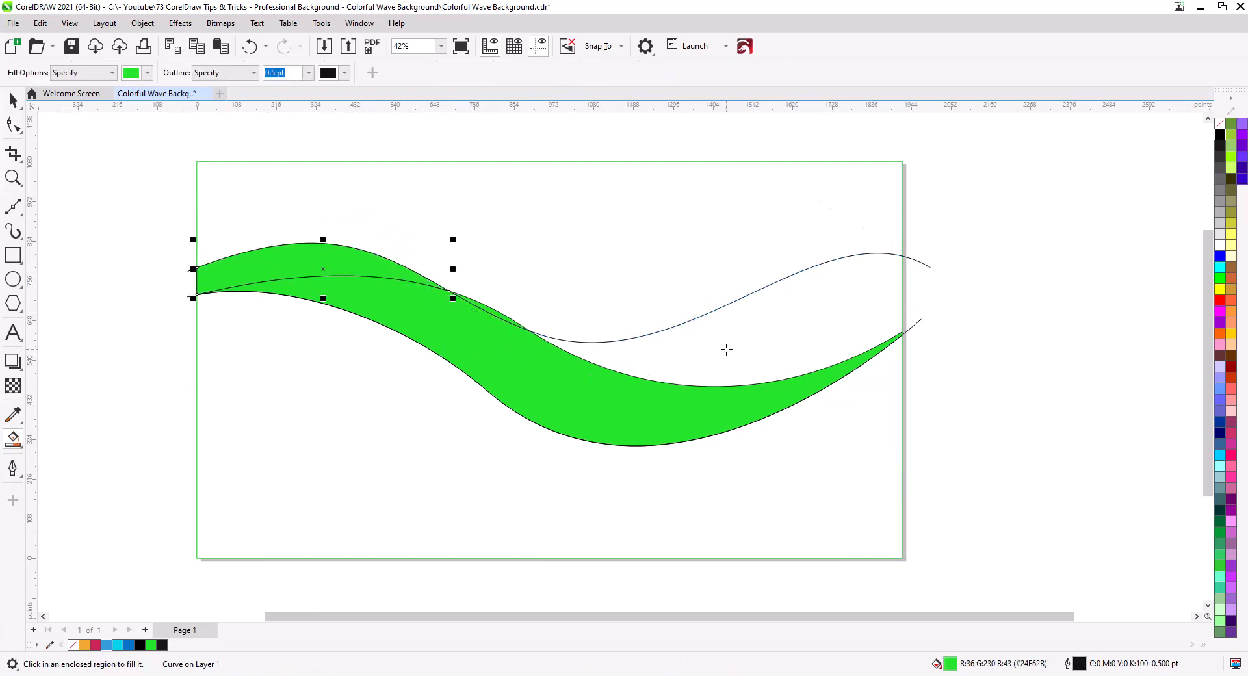
click(636, 367)
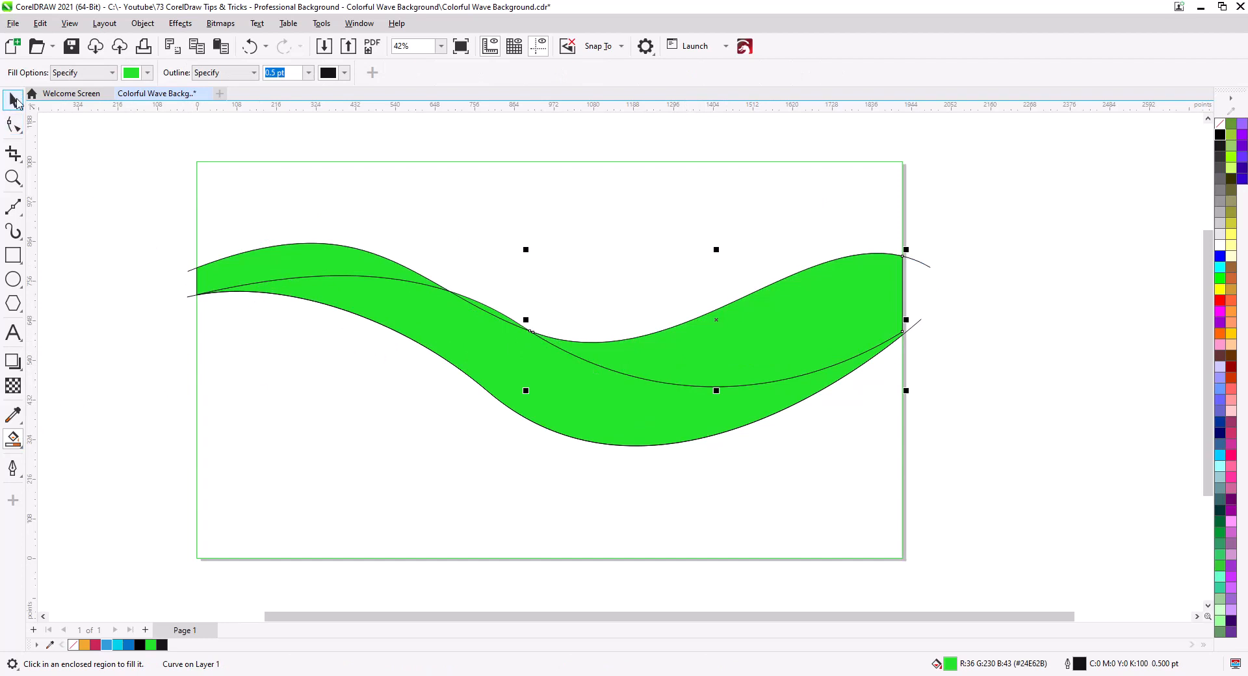
Delete the leftover construction curves that extend past the page's right edge
click(15, 100)
click(927, 267)
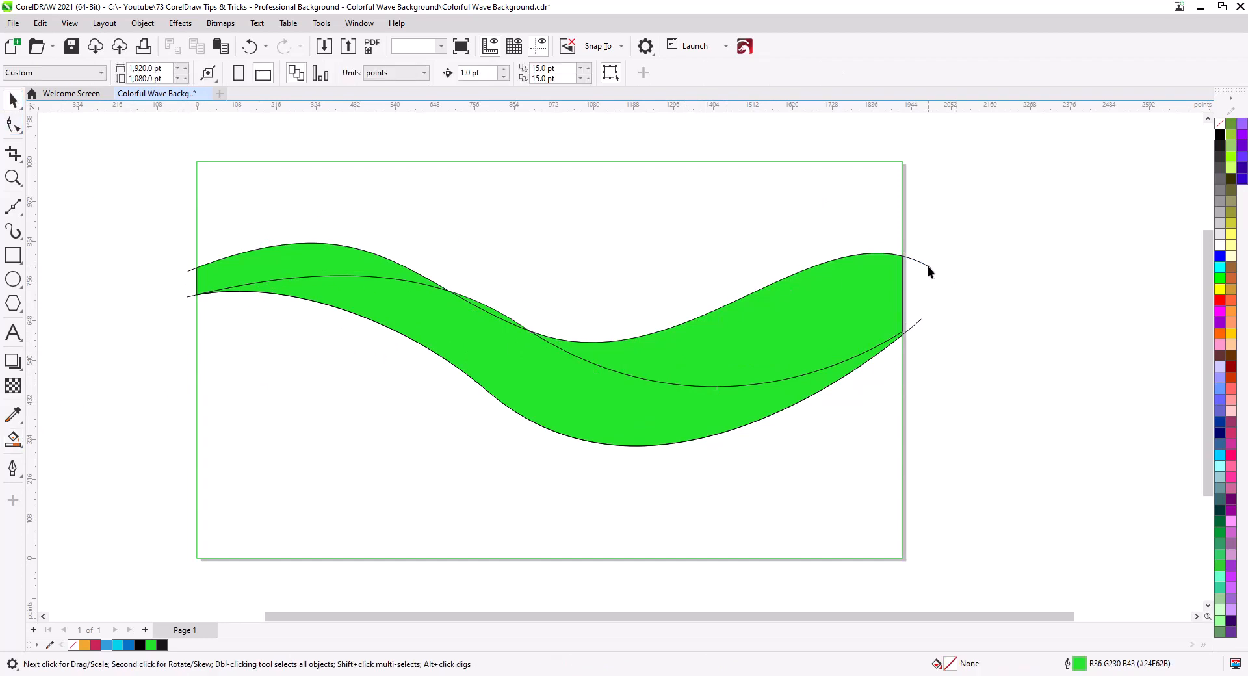
click(928, 267)
key(Delete)
click(917, 321)
key(Delete)
Apply a linear fountain fill to the large lower wave, running upward from its bottom edge to its top edge
click(664, 419)
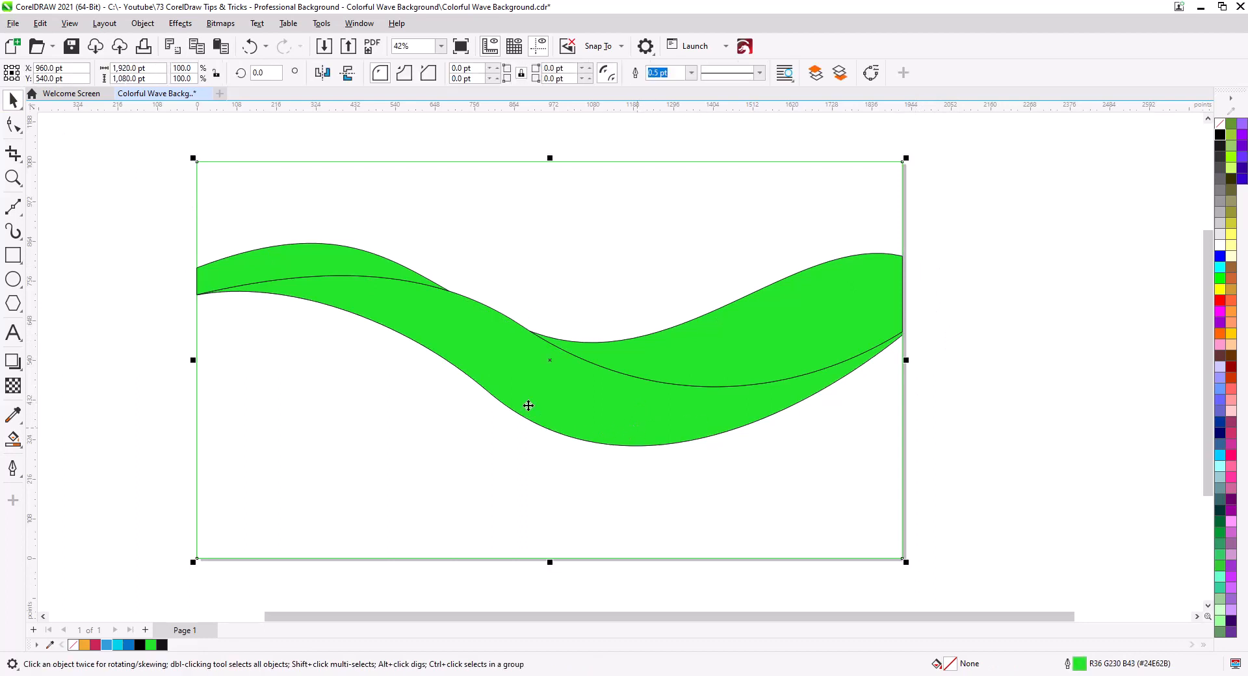
click(599, 444)
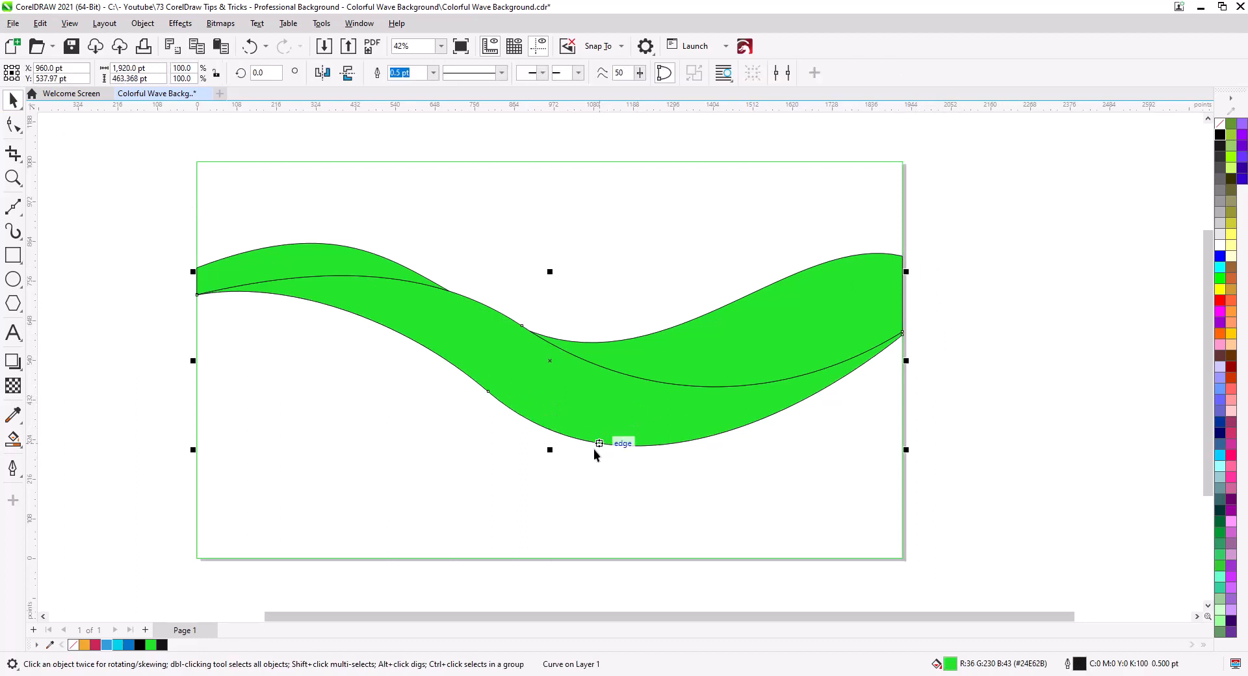
click(14, 442)
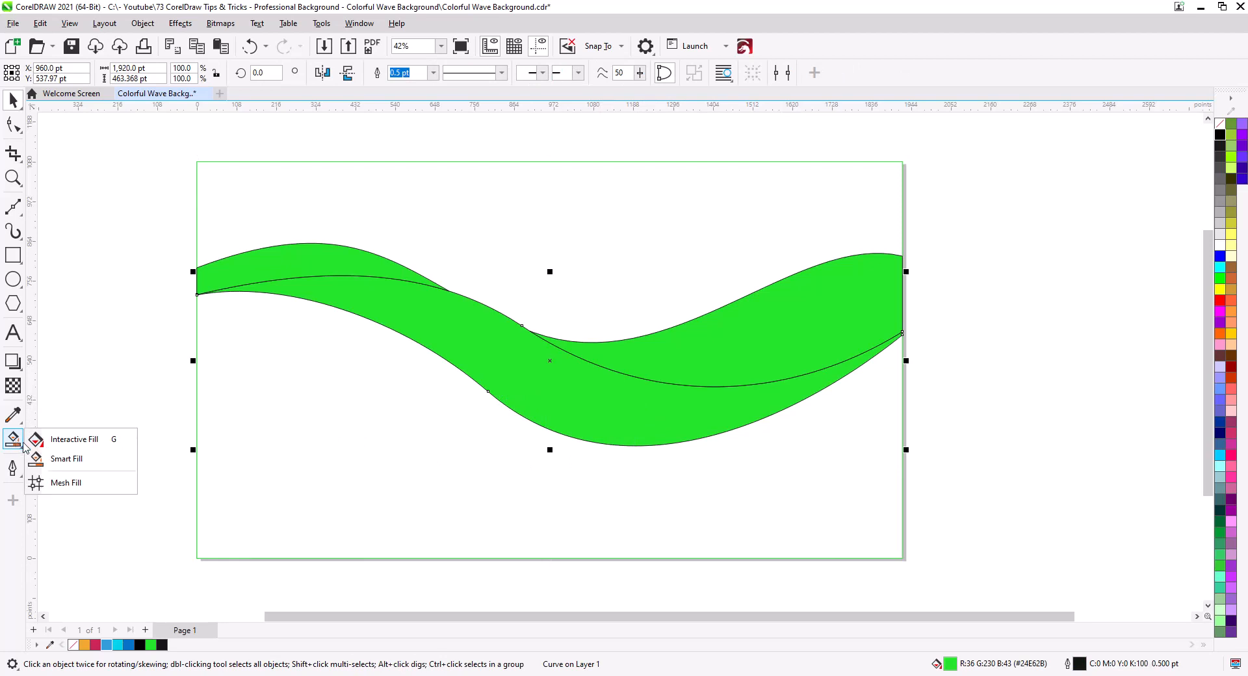
click(58, 440)
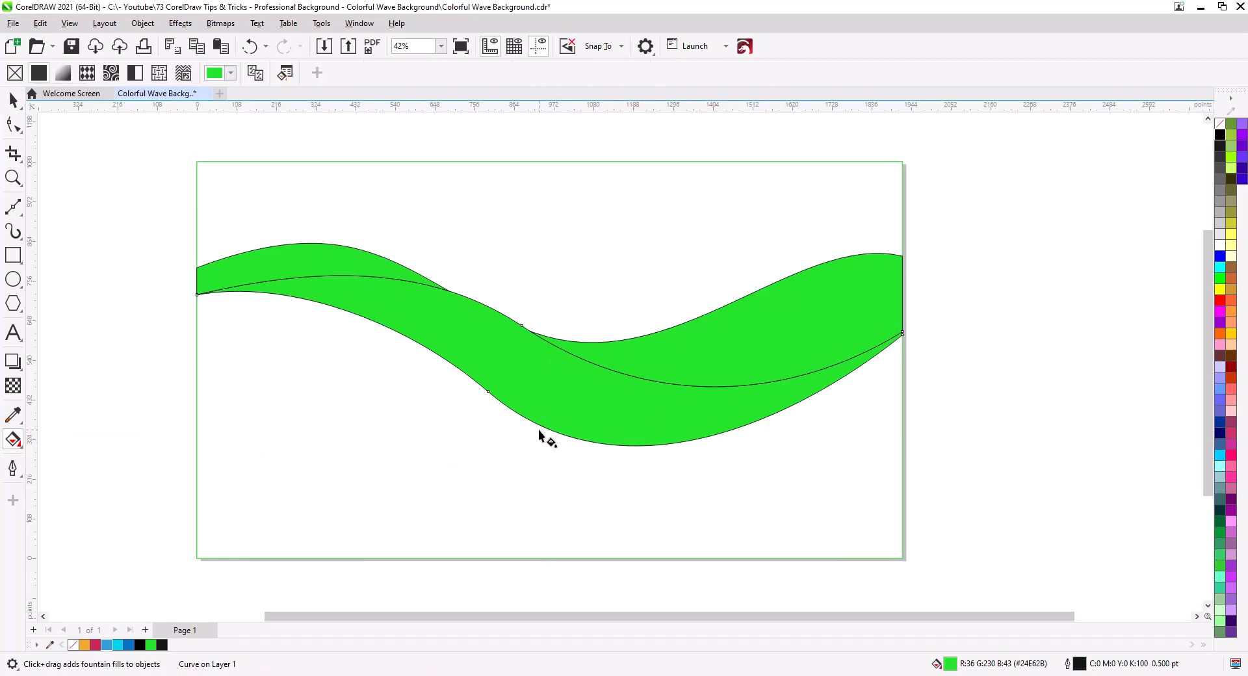
drag(541, 427, 564, 355)
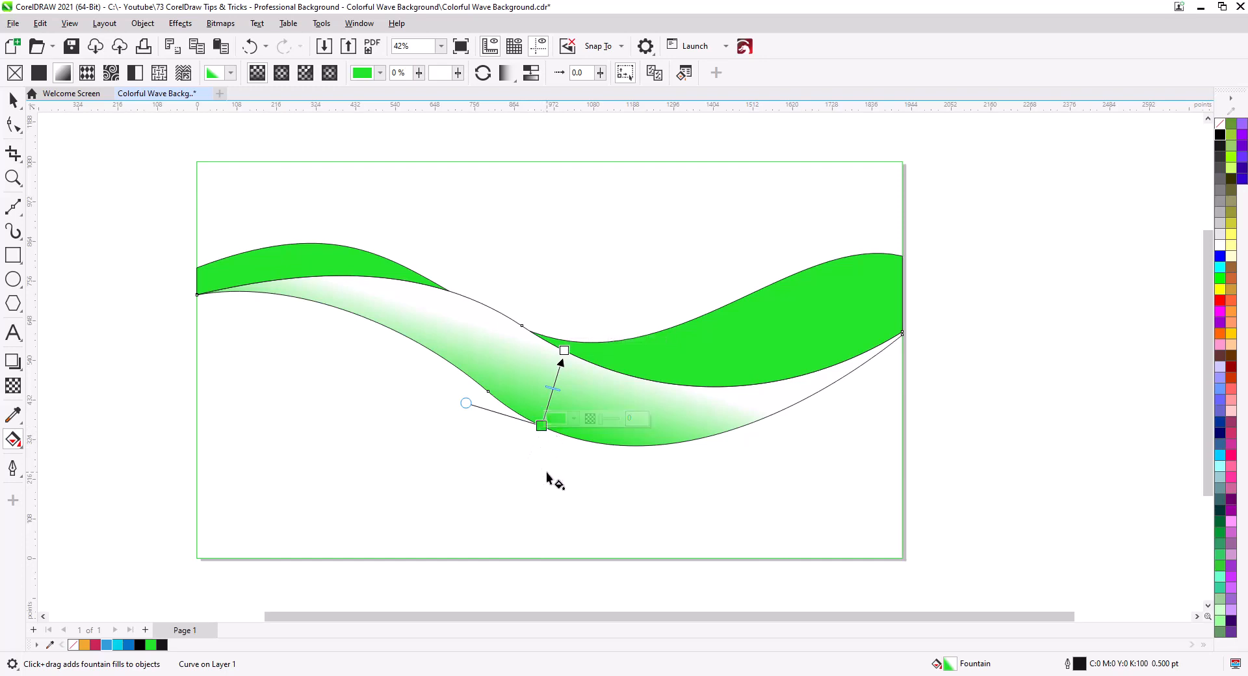
Colour the lower wave's gradient with the document palette's crimson at the lower node and orange #F0AA2D at the upper node
click(574, 418)
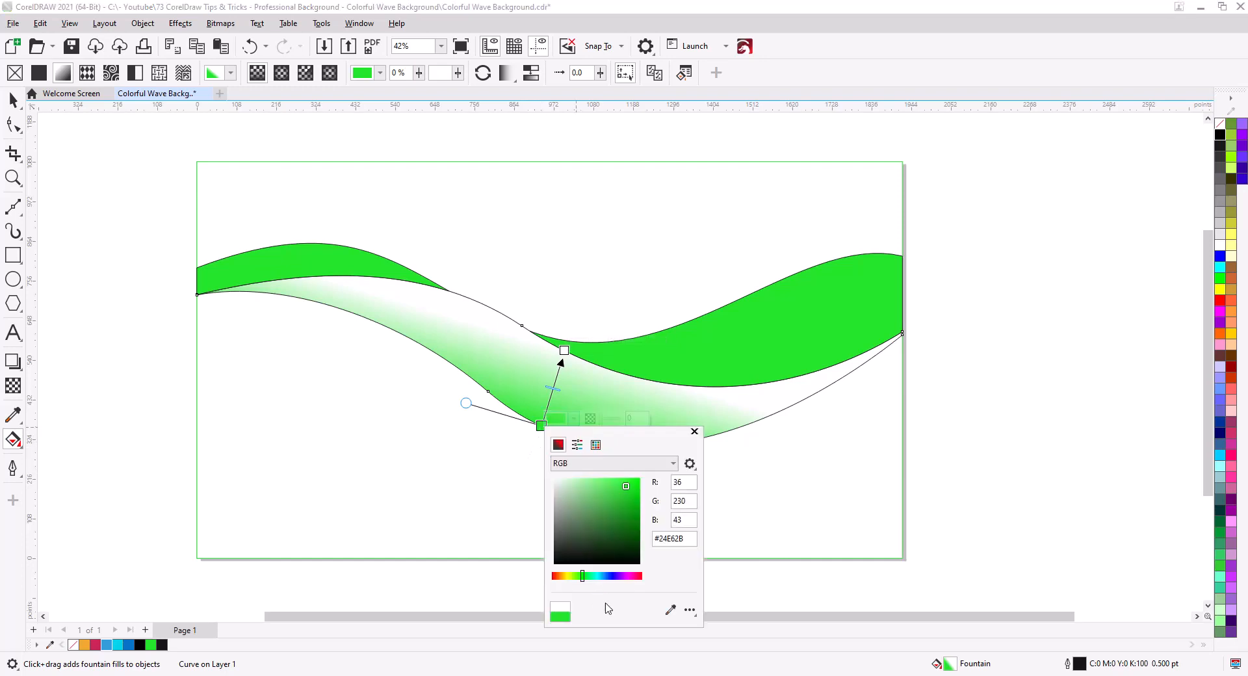
click(672, 612)
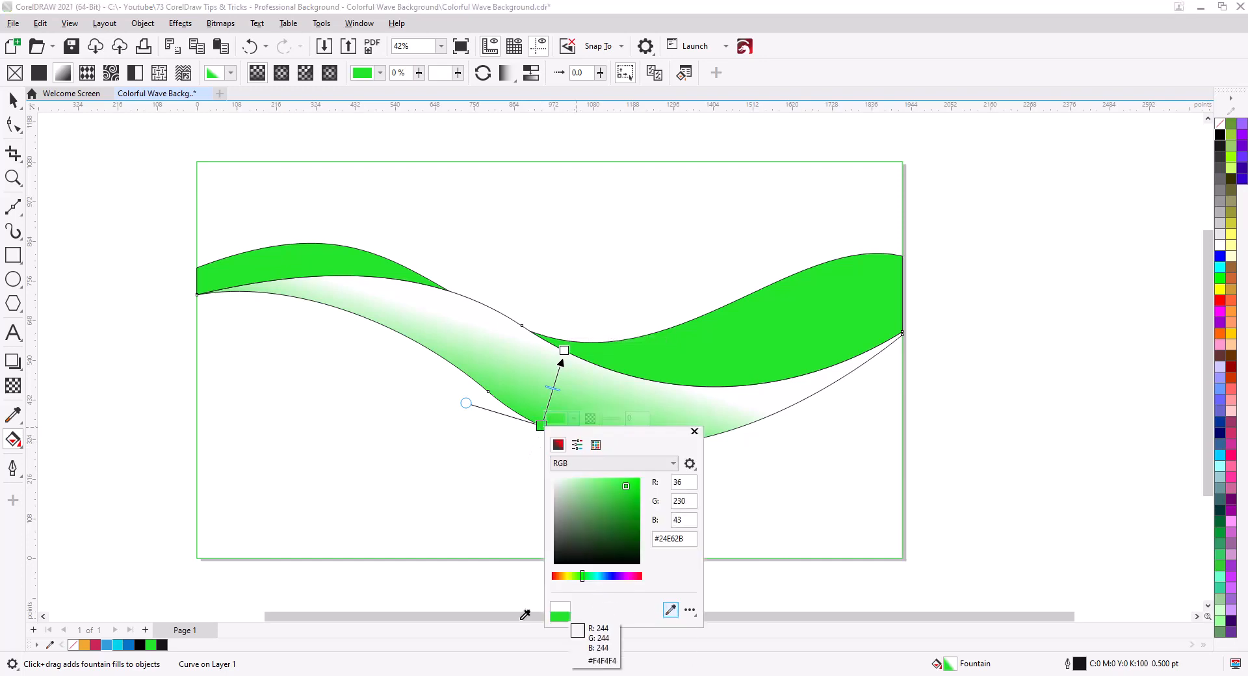
click(96, 644)
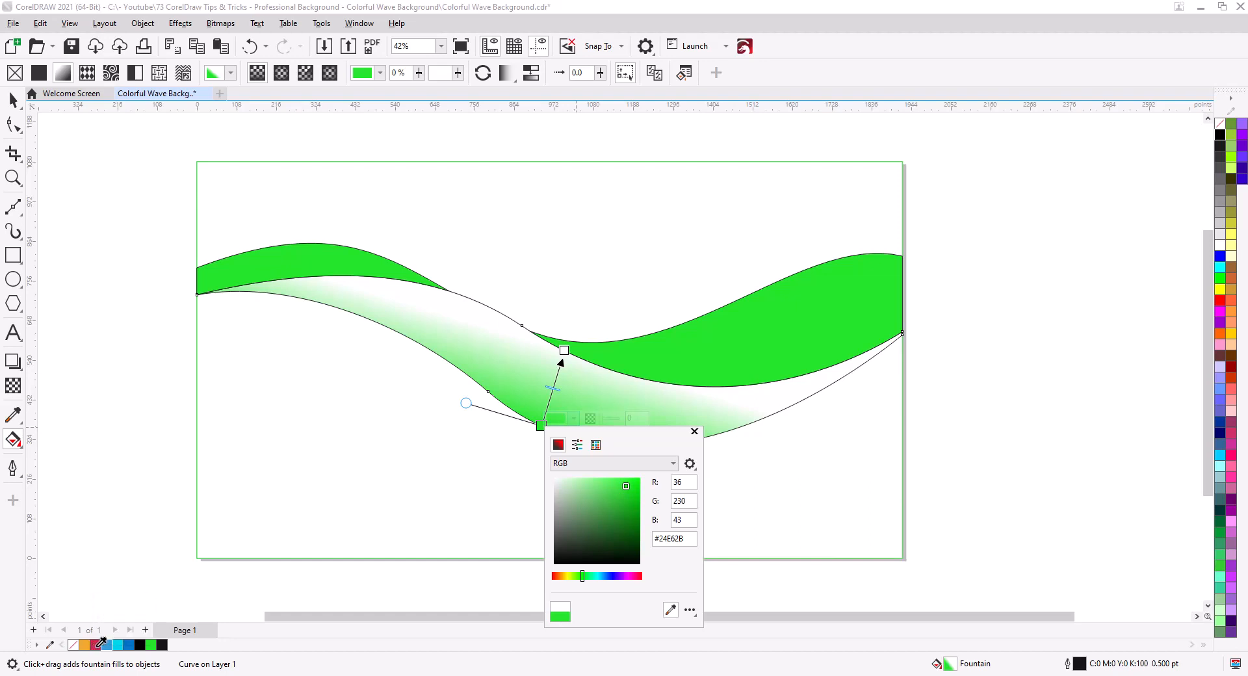
click(563, 350)
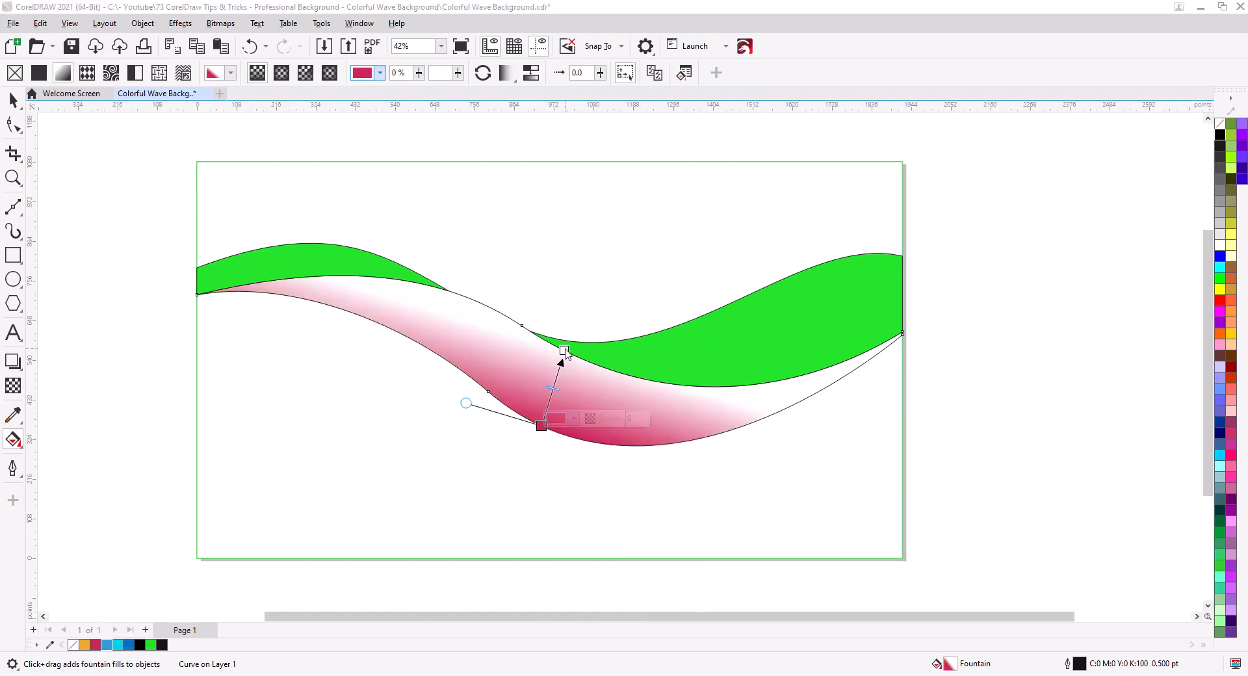
click(597, 343)
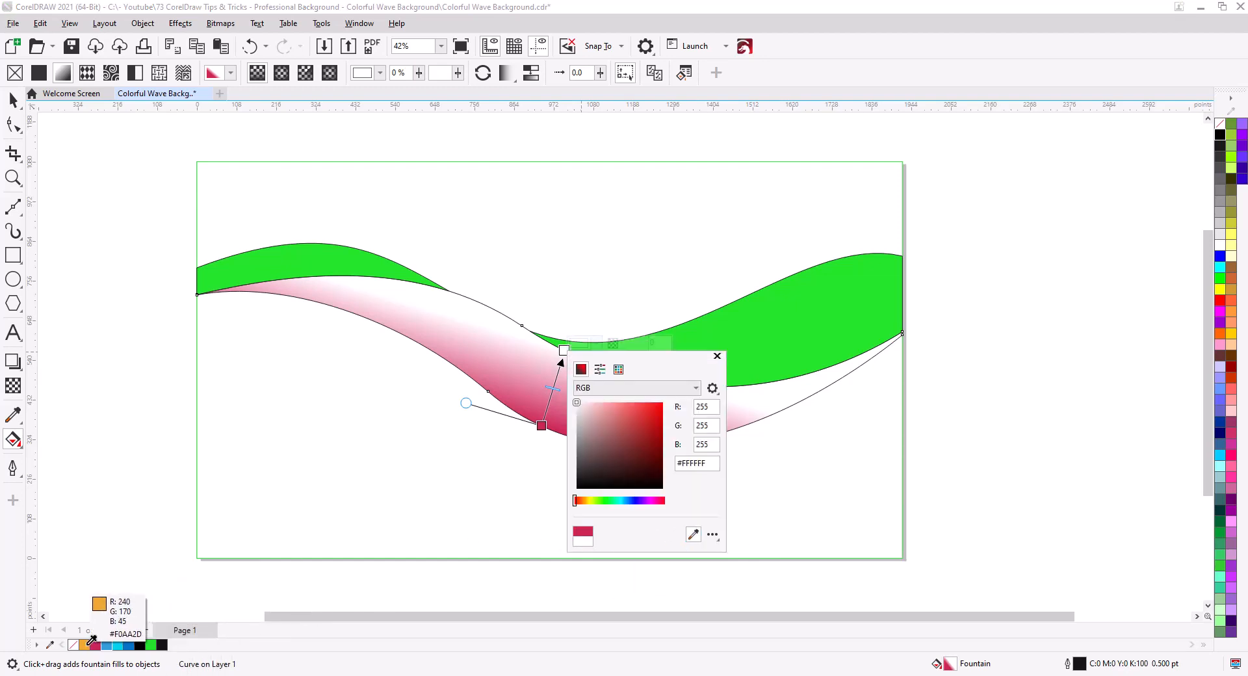
click(86, 644)
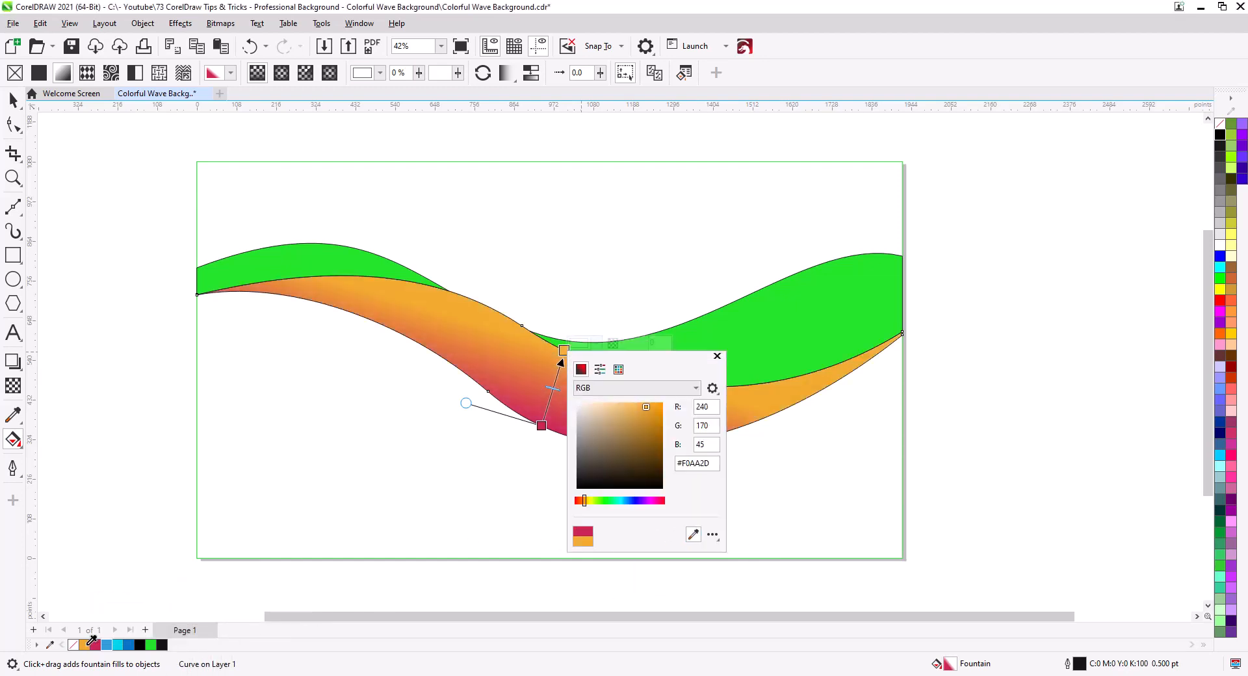
click(718, 356)
Fine-tune the lower wave's gradient direction by moving its crimson node slightly down and adjusting its orange node near the top edge
drag(564, 351, 569, 358)
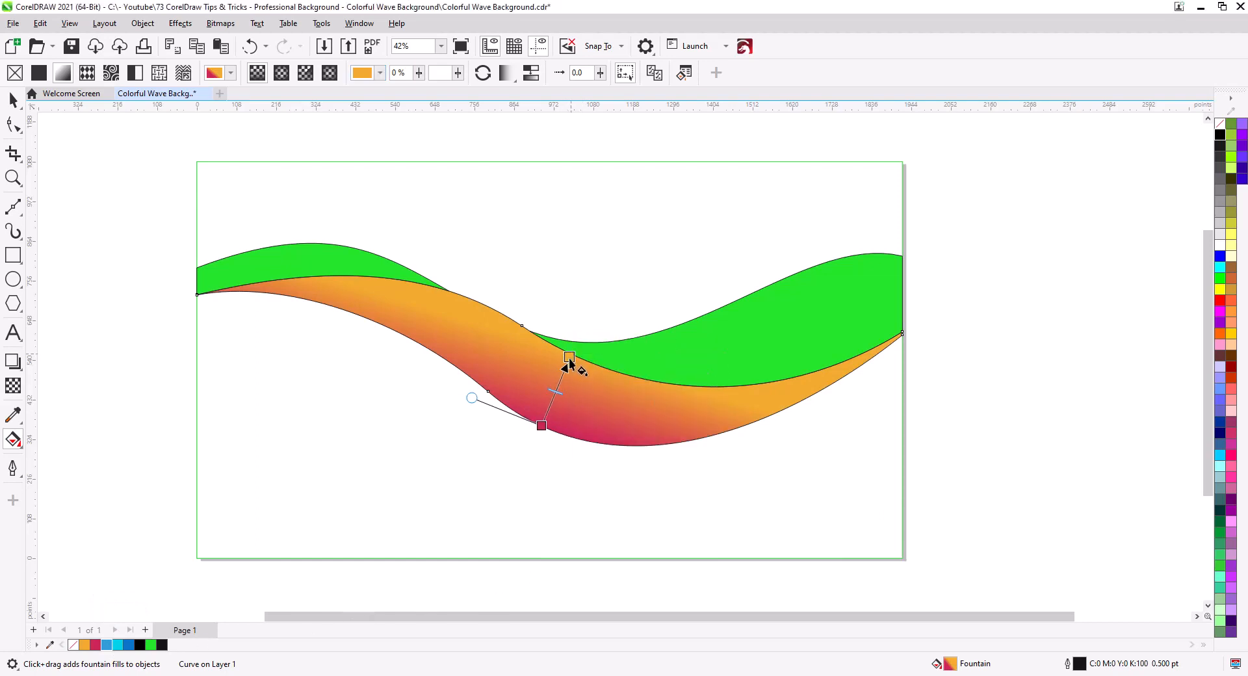
click(540, 427)
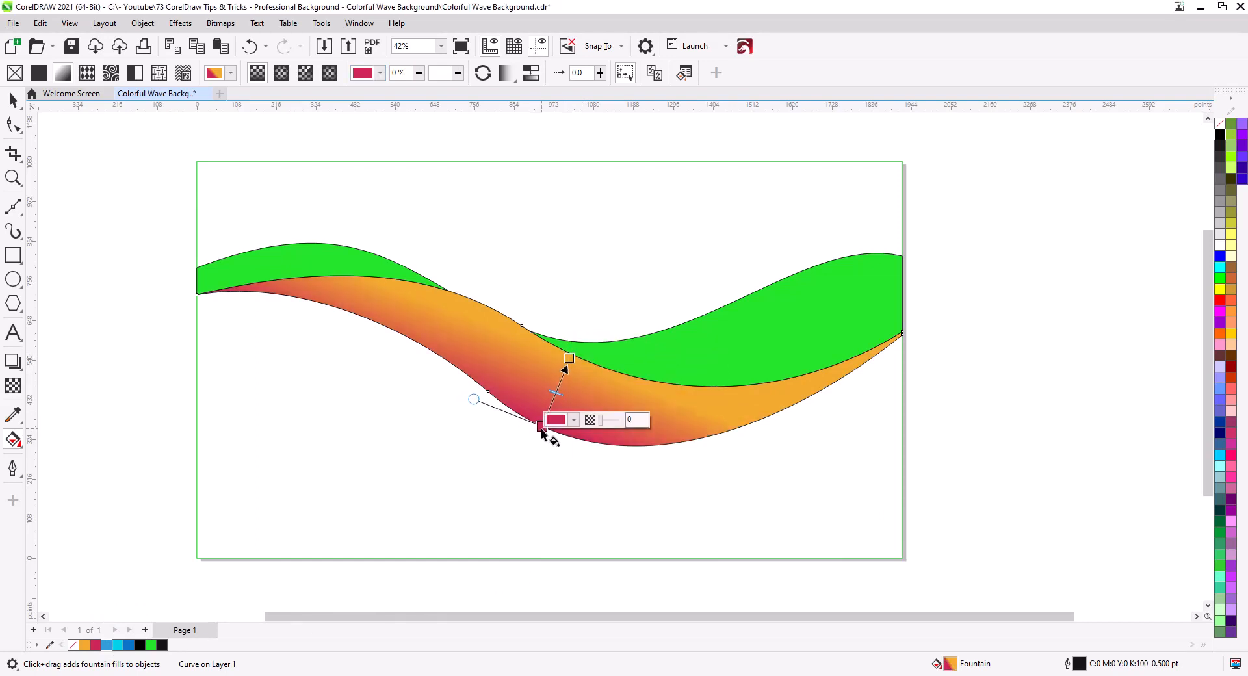
drag(541, 430, 542, 438)
drag(567, 361, 562, 351)
Give the right green region a downward fountain fill with an added middle node, coloured blue, crimson and orange from top to bottom
click(709, 367)
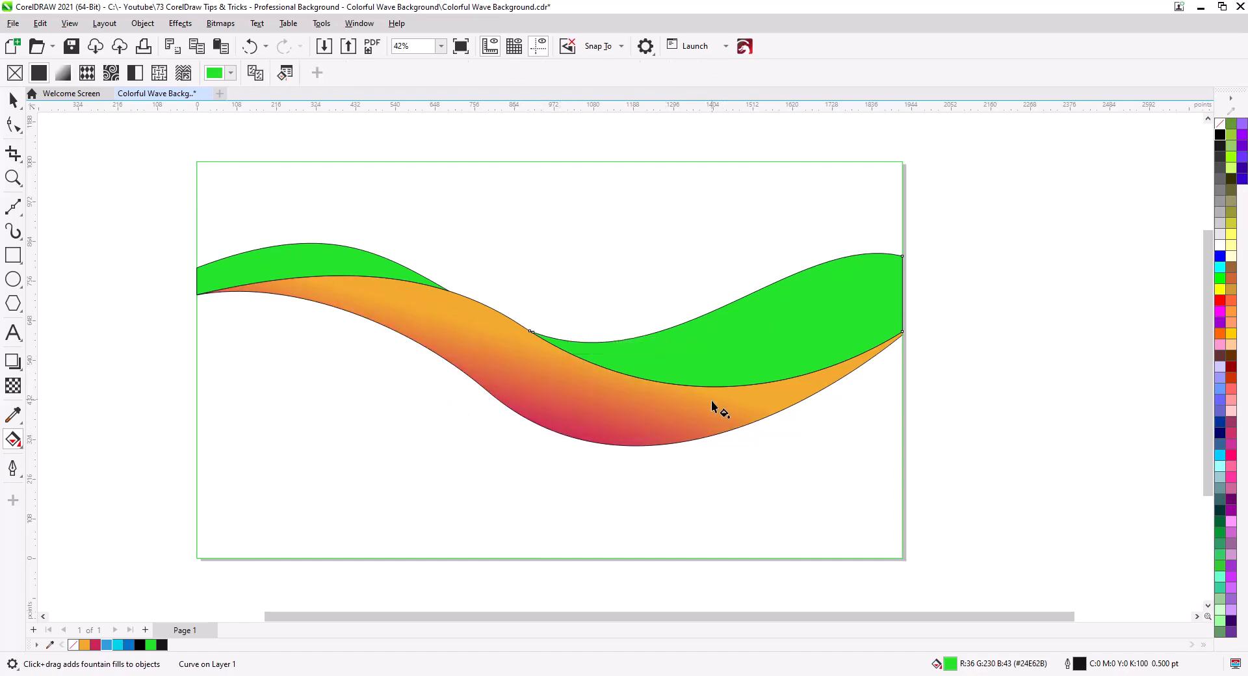
drag(825, 353, 826, 368)
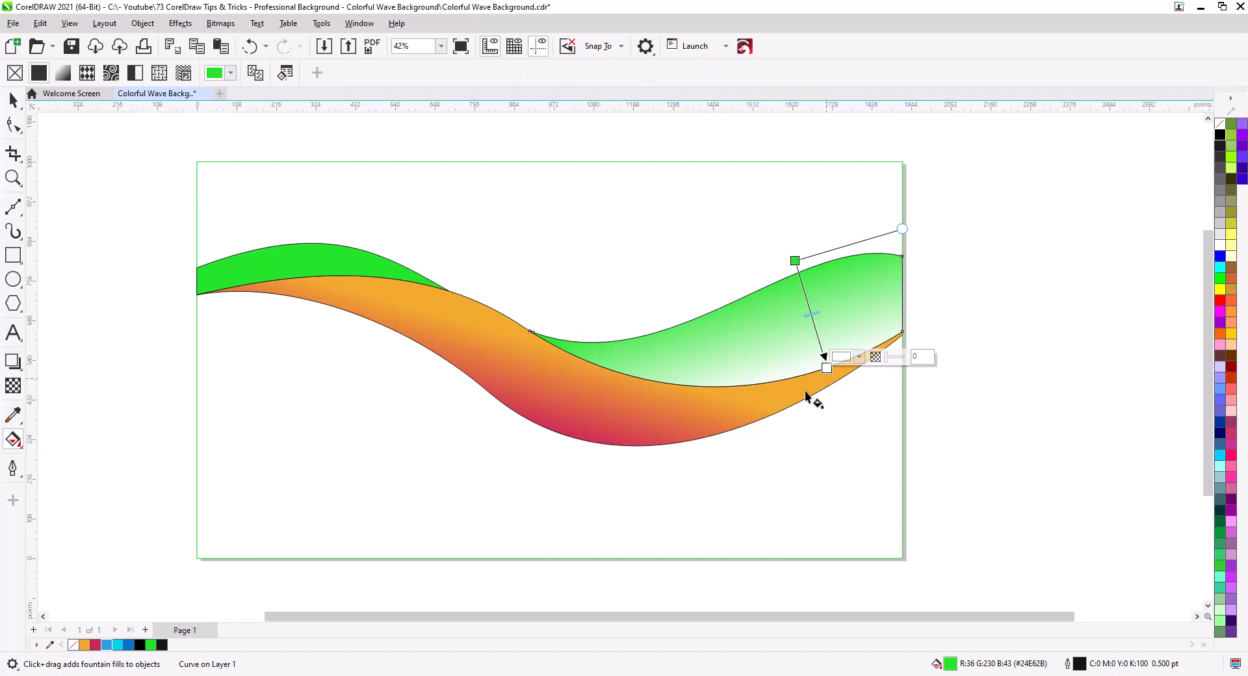
double_click(808, 304)
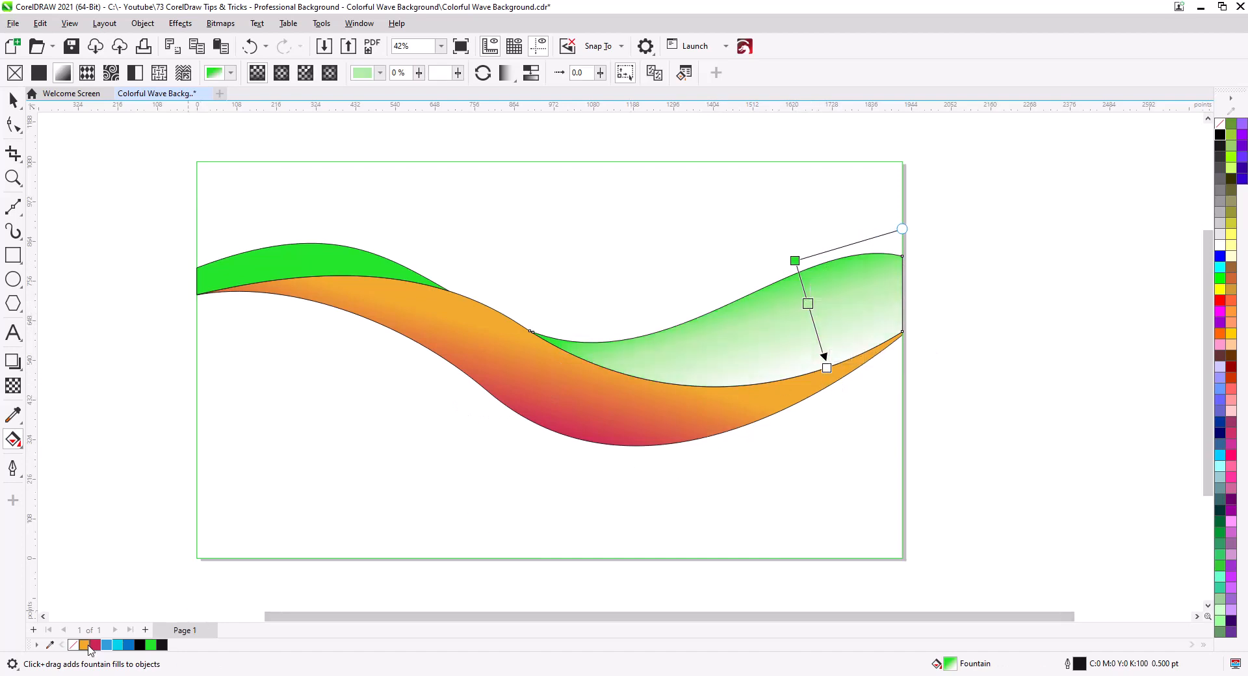
drag(827, 376, 826, 370)
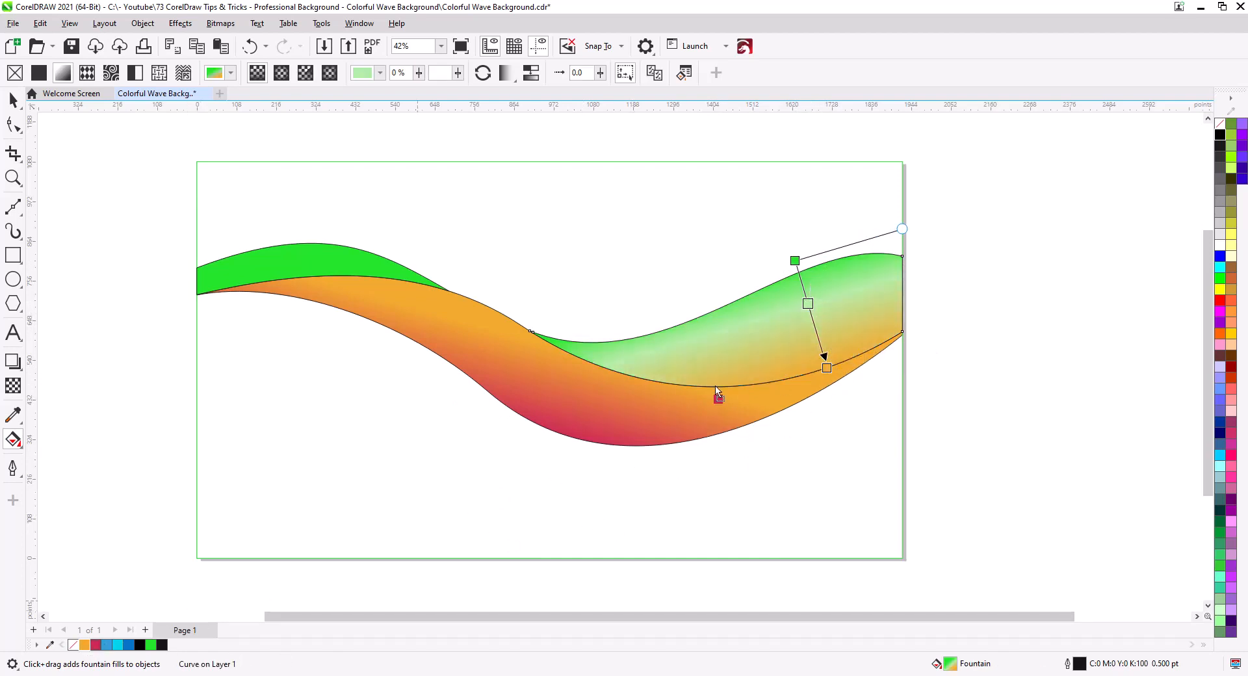
mouse_move(809, 307)
mouse_down()
mouse_move(795, 261)
mouse_move(817, 323)
mouse_up()
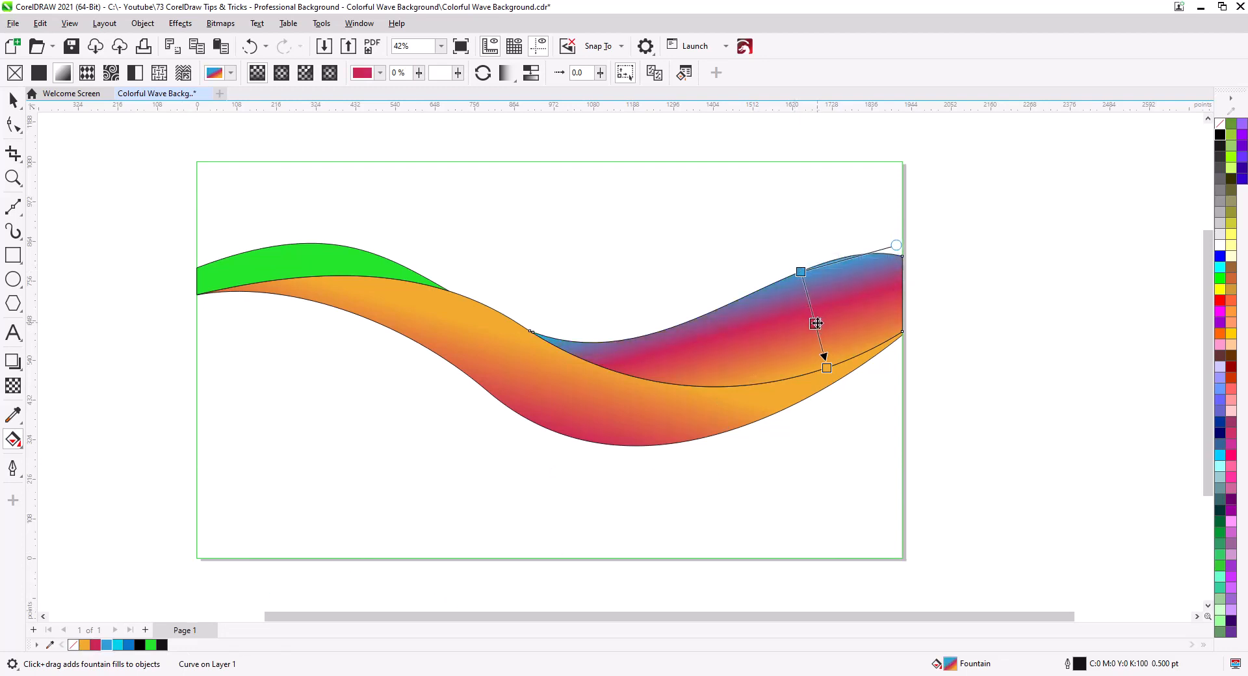
Change the right wave's bottom gradient node to yellow #F0CC2D and shift that node slightly to the right
click(825, 367)
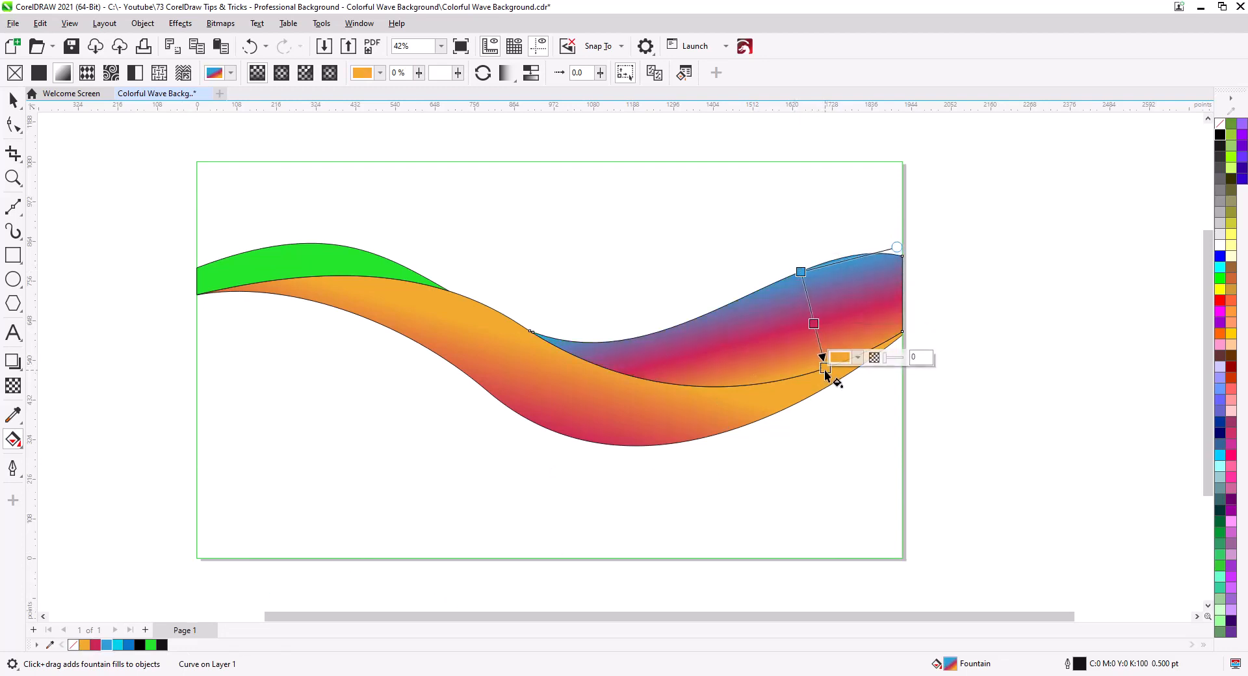
click(839, 357)
click(843, 382)
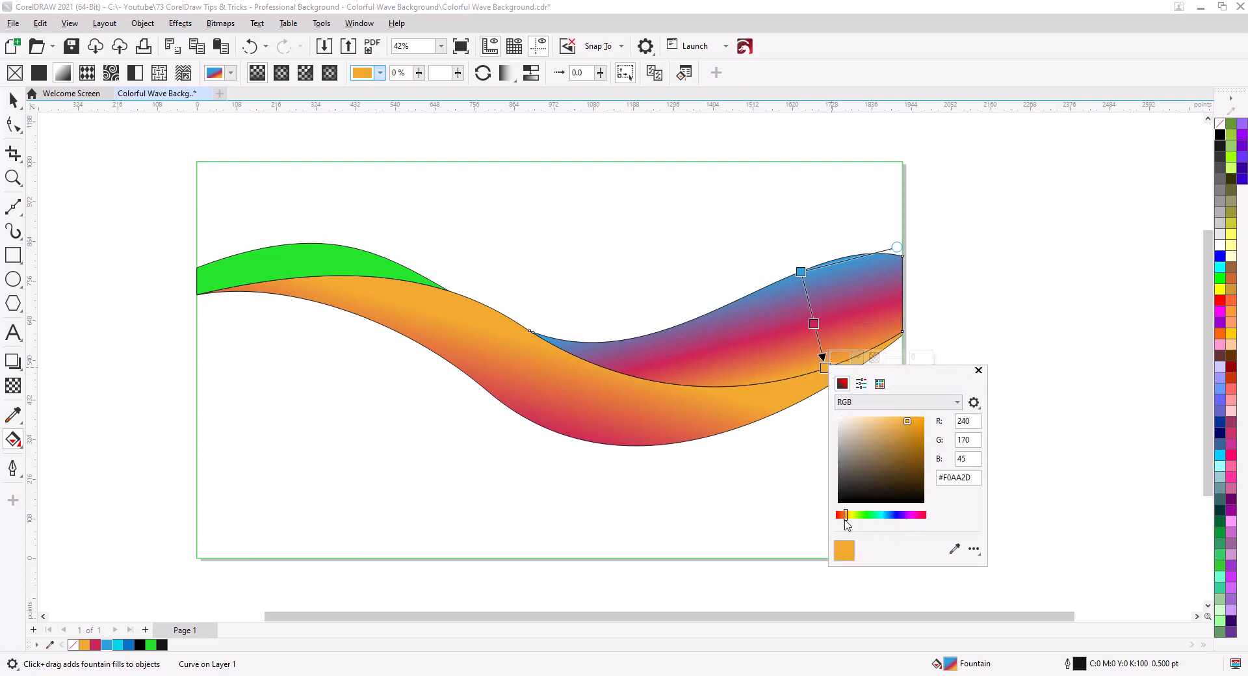
drag(845, 519, 849, 519)
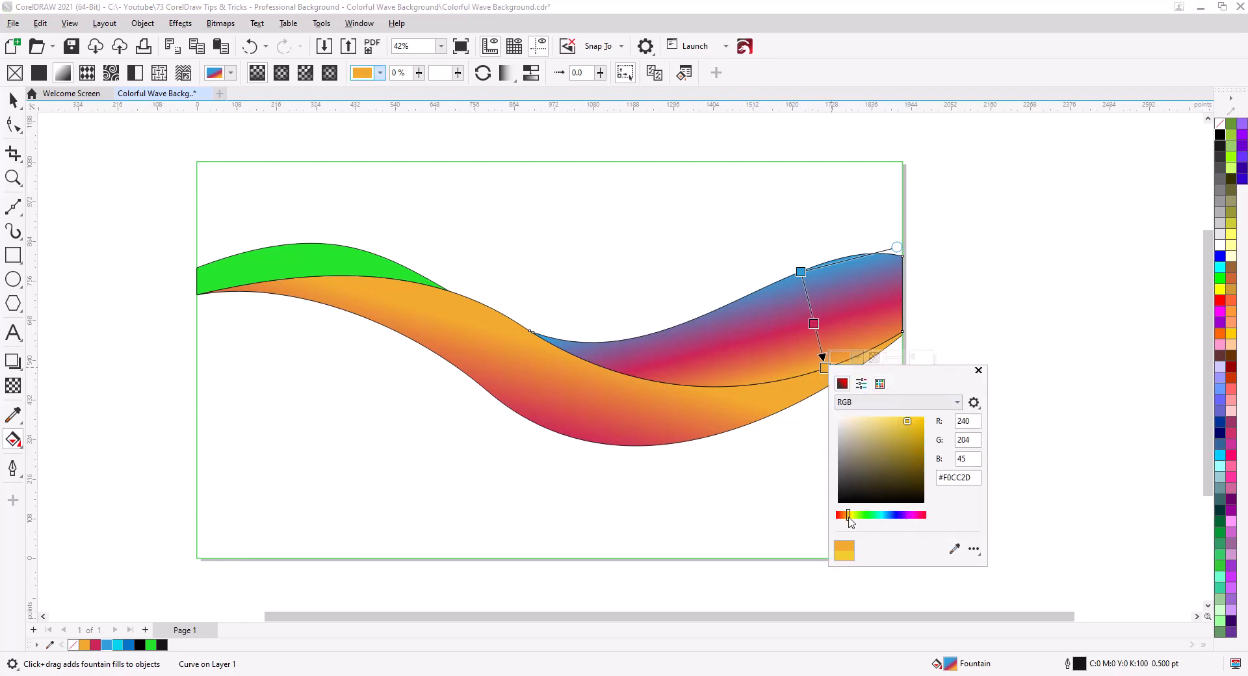
click(978, 371)
drag(824, 367, 832, 366)
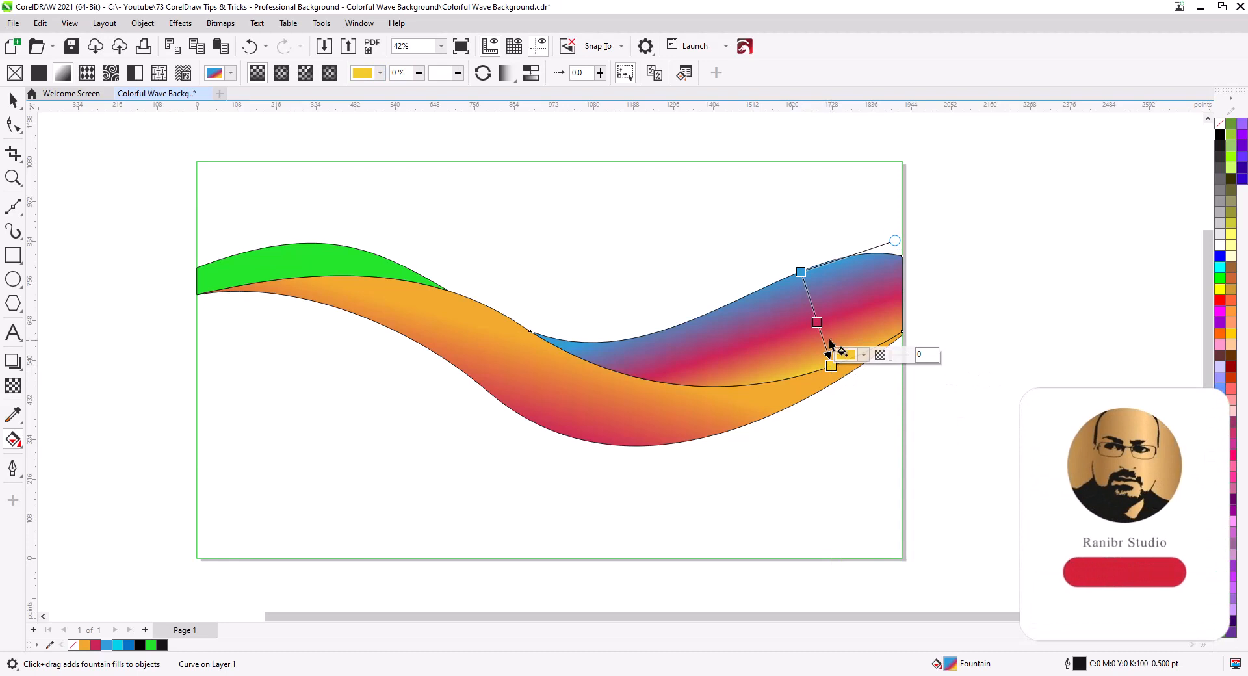
click(801, 271)
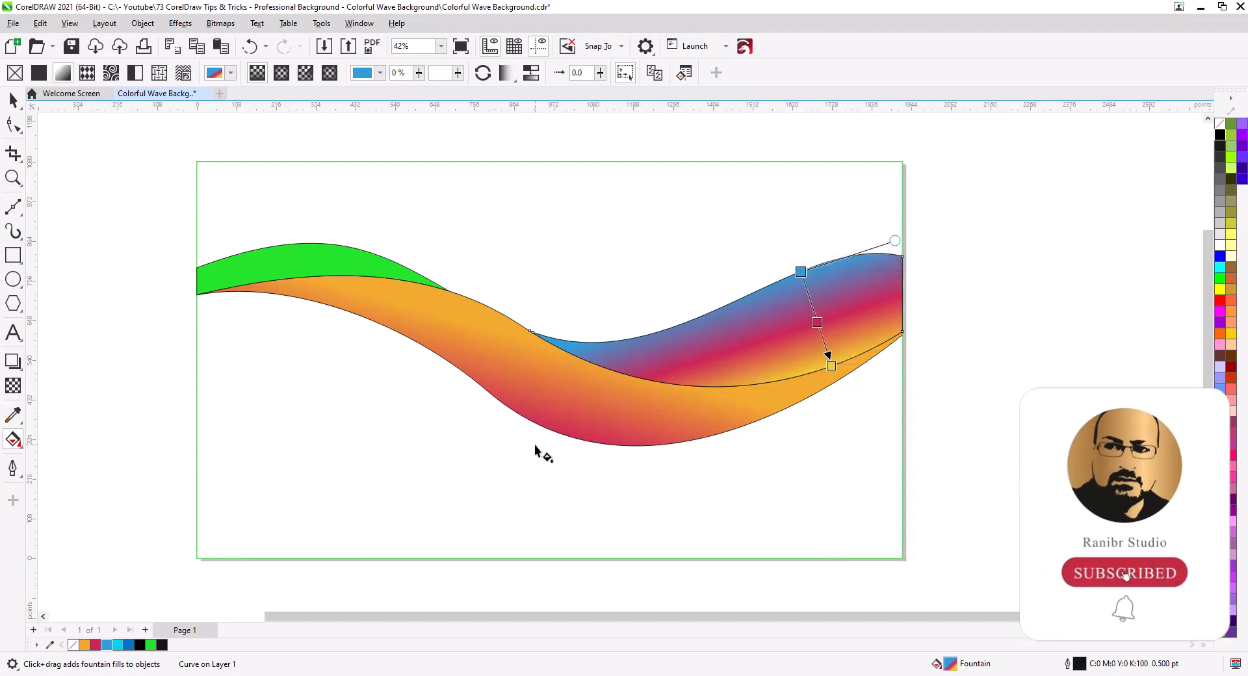
Copy the fill properties of the right multicoloured wave onto the left green region
click(13, 99)
click(286, 251)
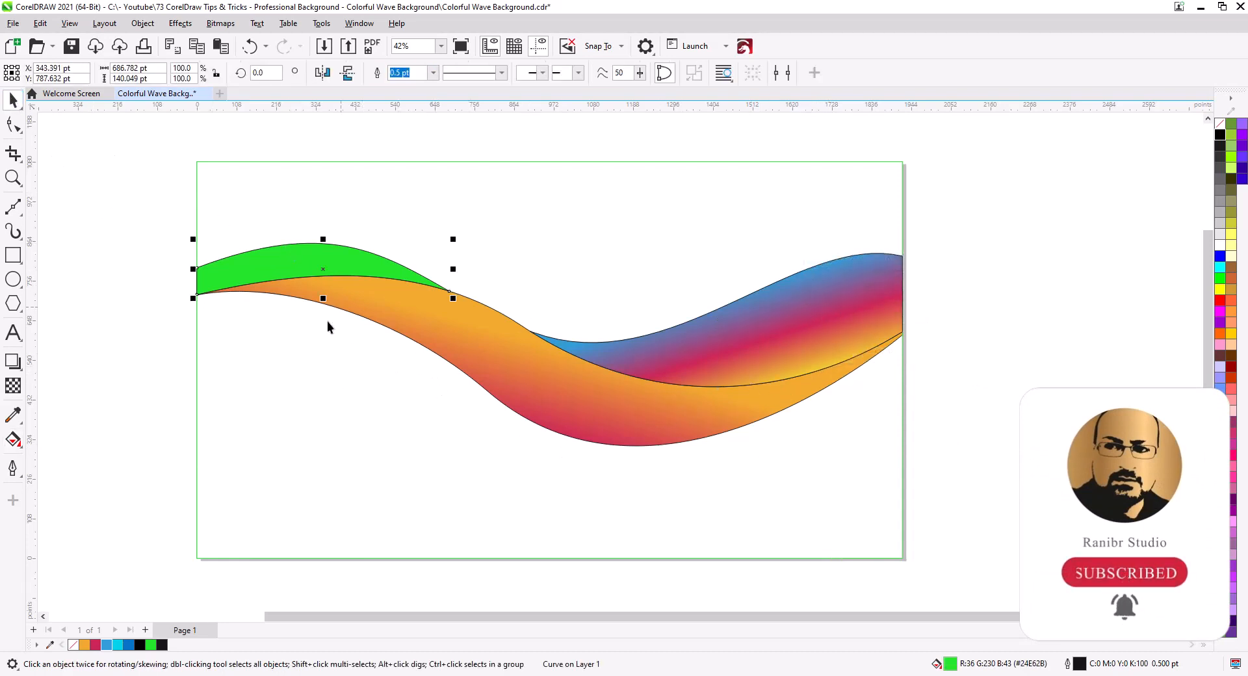
click(40, 23)
click(98, 146)
click(643, 368)
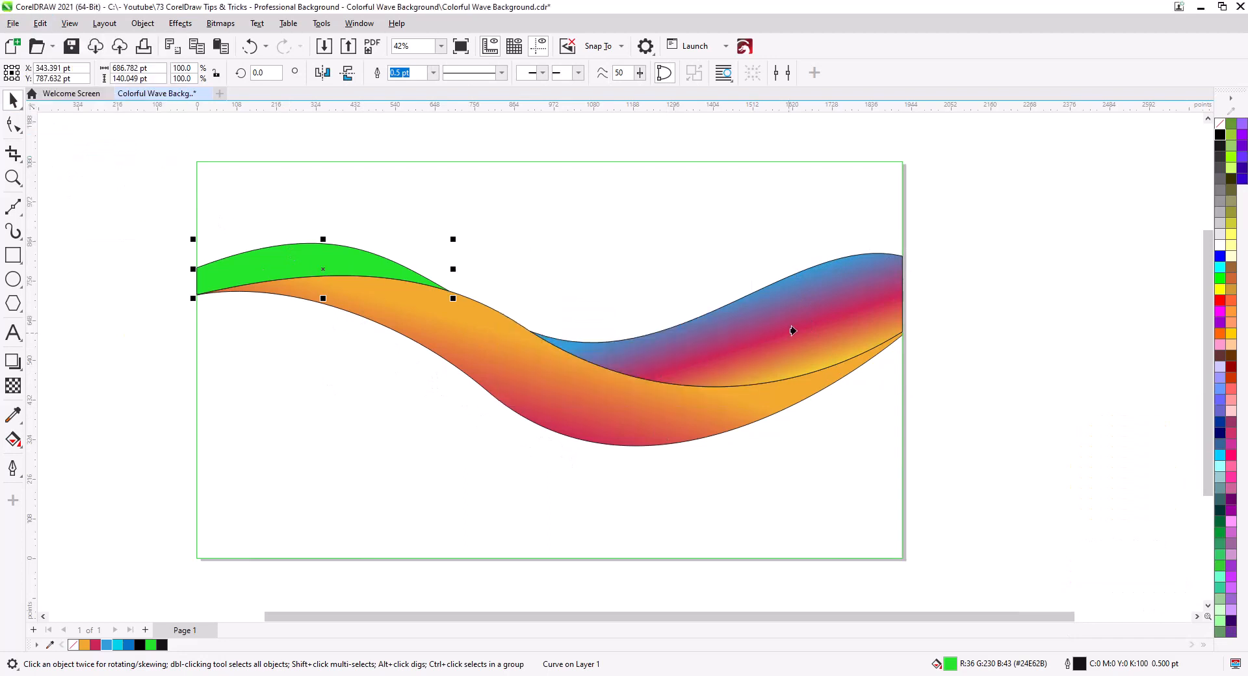
click(792, 330)
Fit the left wave's gradient by placing its blue node on the top edge and its yellow node just below the bottom edge
click(14, 440)
drag(393, 275, 358, 221)
drag(382, 287, 362, 288)
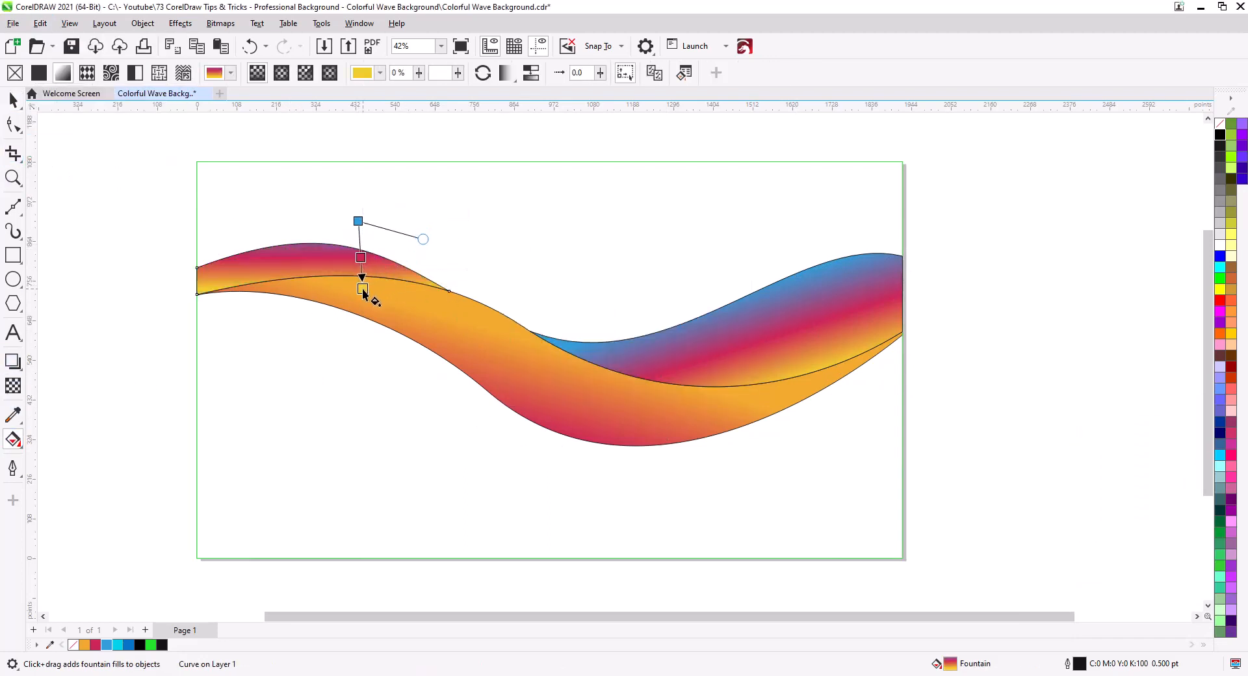
drag(358, 221, 405, 236)
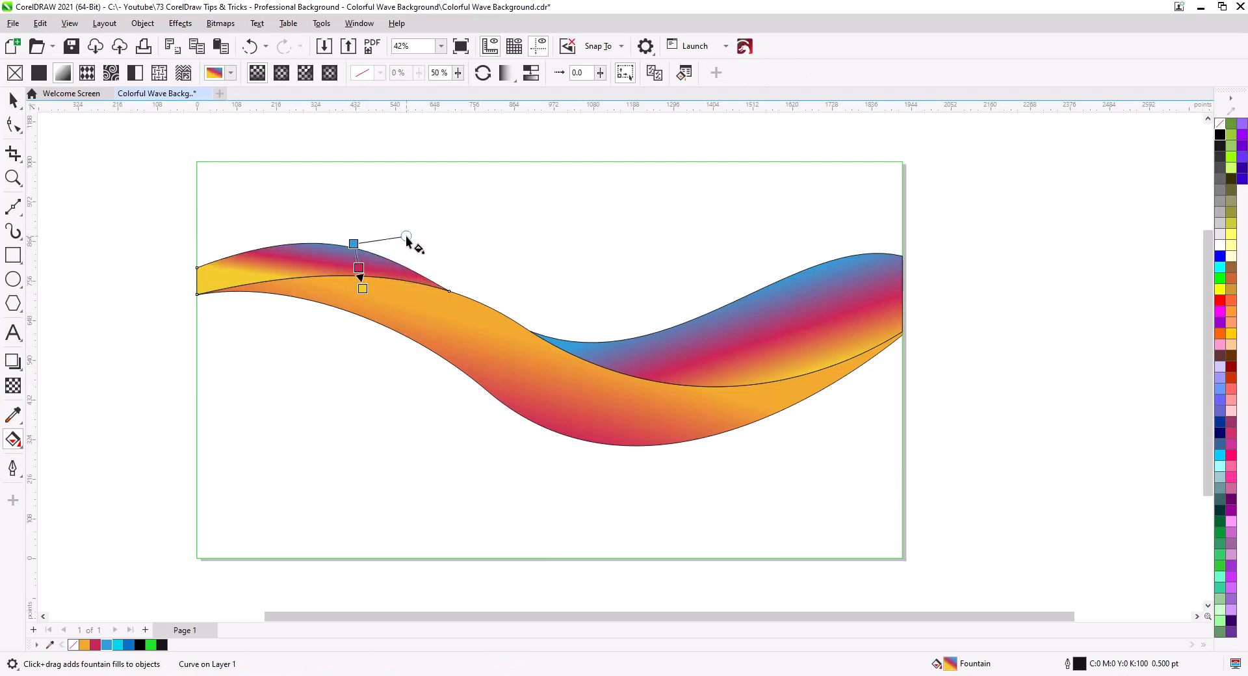
drag(362, 289, 355, 289)
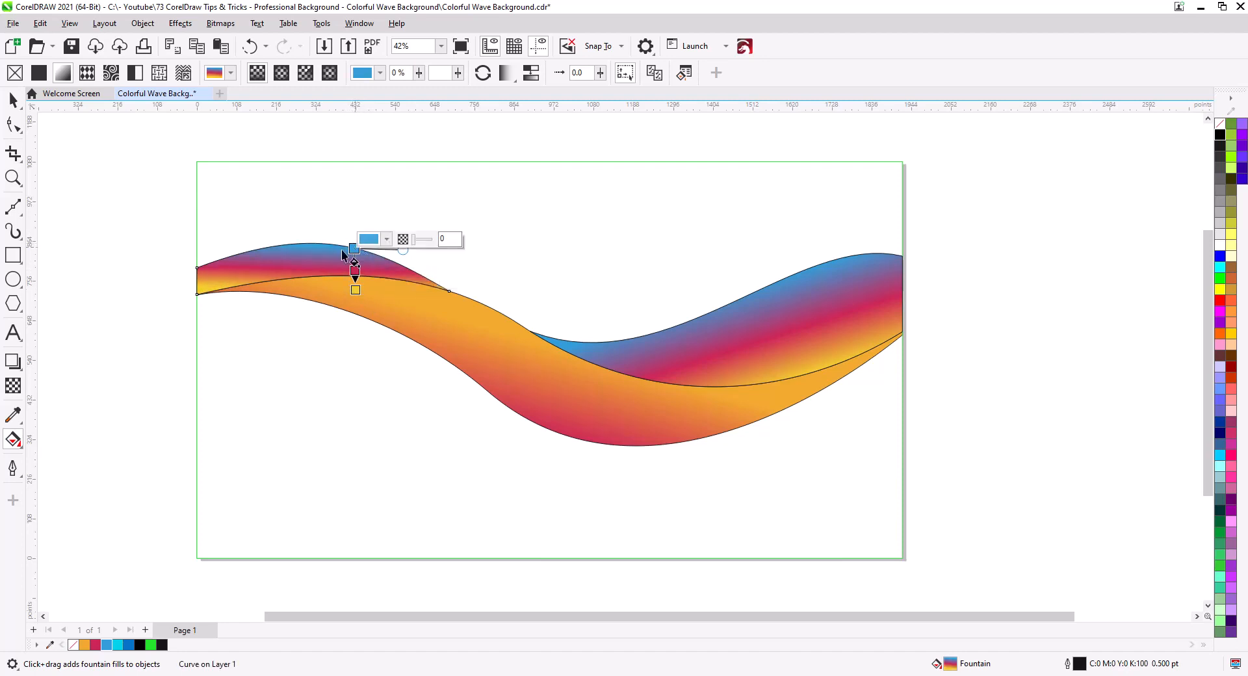
Reshape the left wave's top edge by raising its crest and left end node, then flattening the curve beside that node
key(F10)
drag(311, 241, 312, 231)
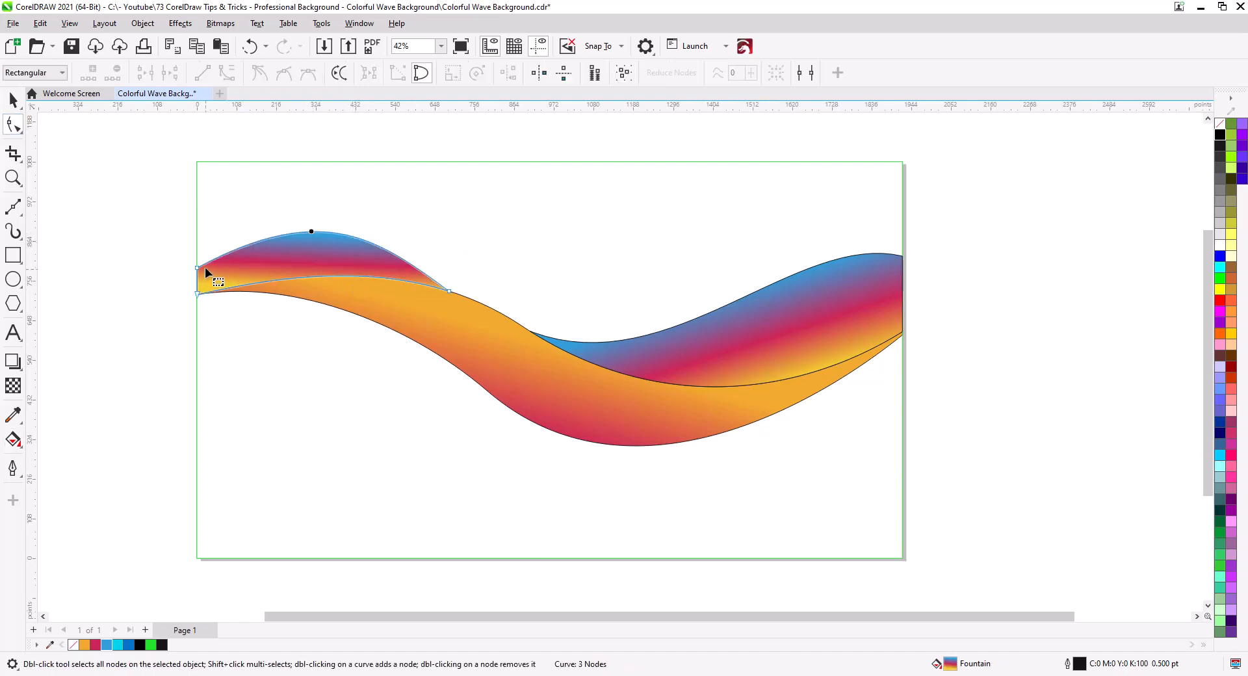
drag(196, 267, 197, 236)
drag(323, 166, 323, 206)
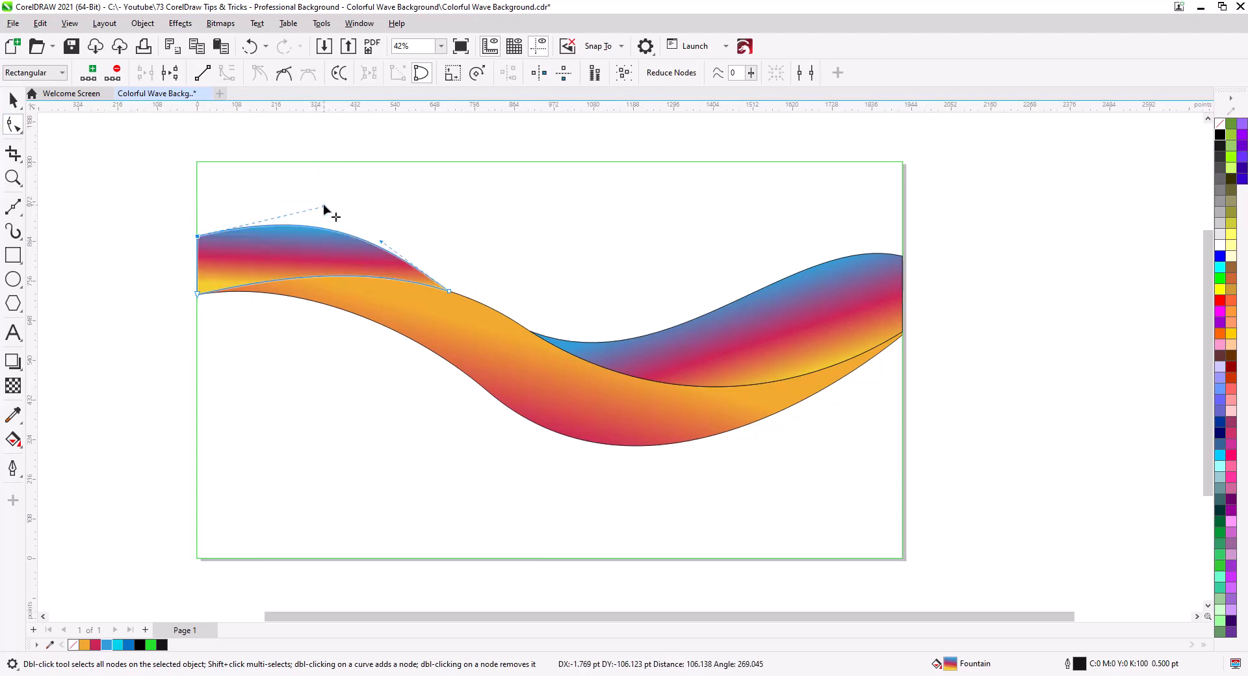
Refit the left wave's gradient by moving its yellow node further below the wave and its blue node slightly down and left
click(14, 438)
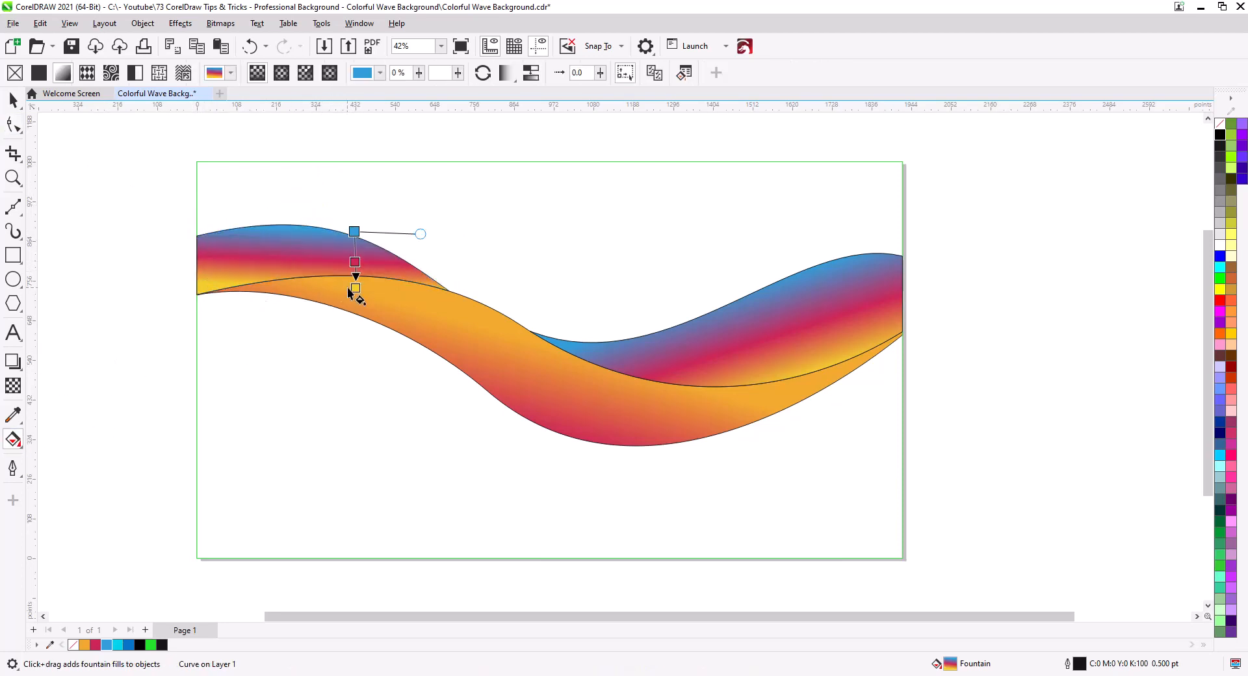
drag(355, 290, 357, 300)
drag(357, 300, 351, 297)
drag(354, 231, 349, 240)
Shift the right wave's blue, crimson and yellow gradient nodes slightly downward to widen the blue band along its top edge
click(783, 299)
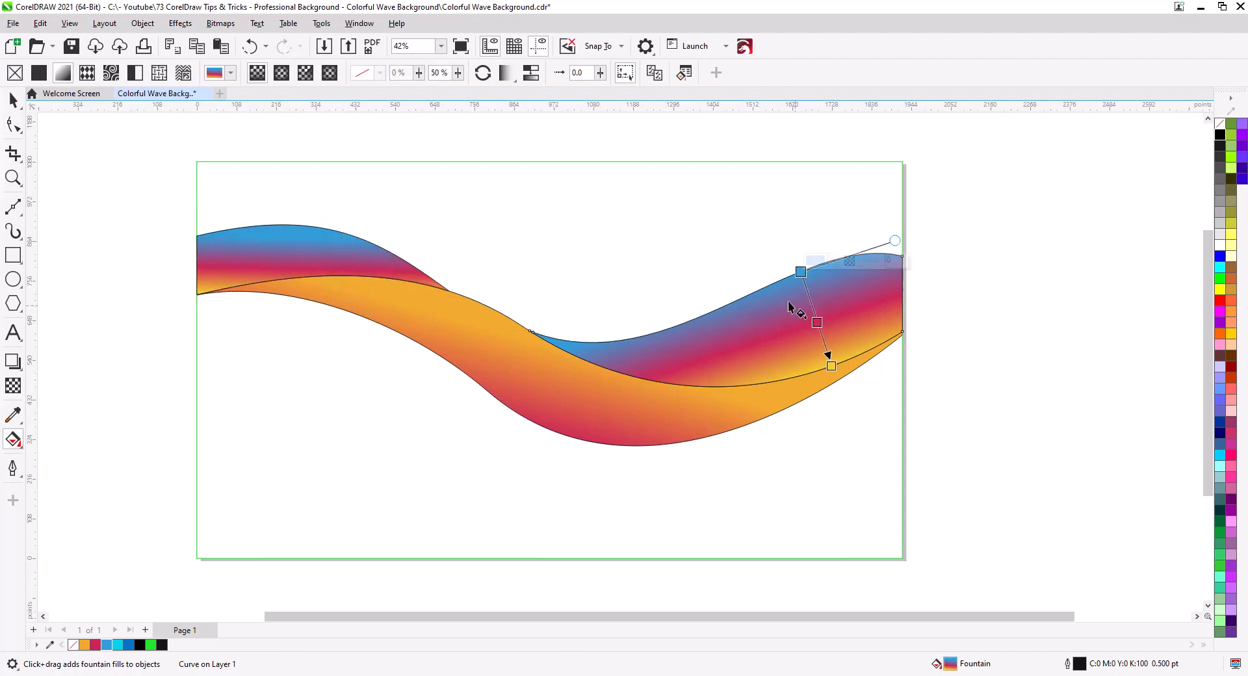
drag(800, 270, 809, 281)
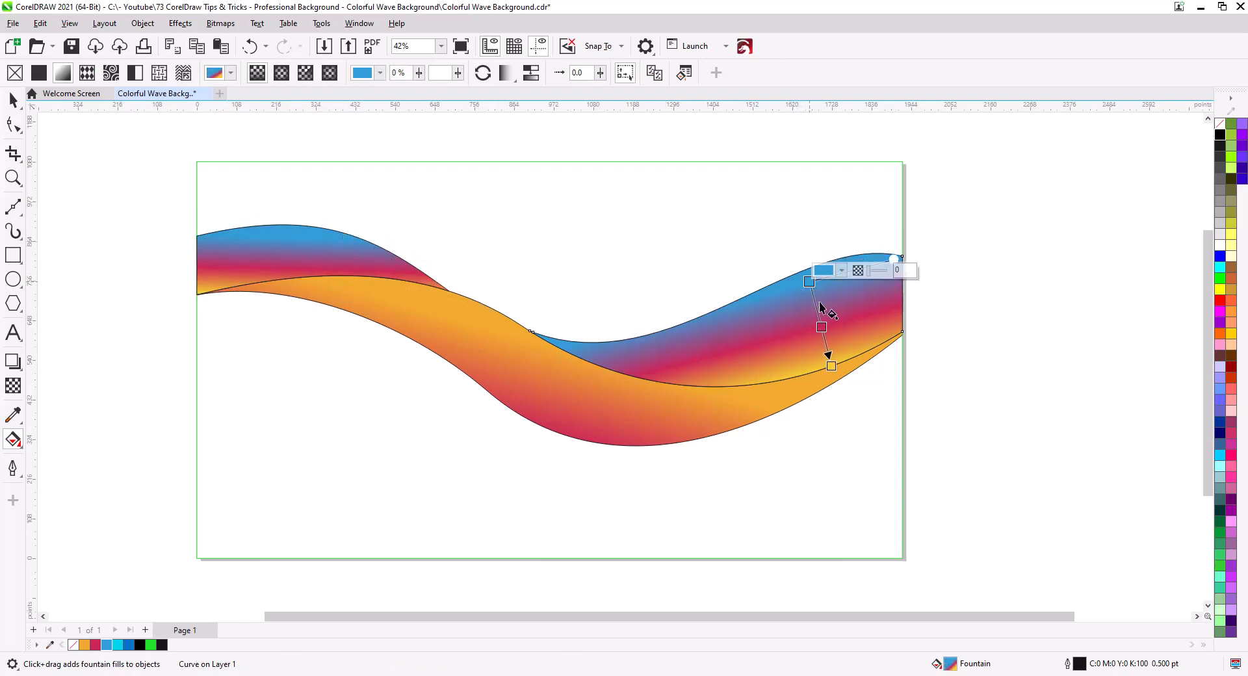
drag(831, 367, 833, 377)
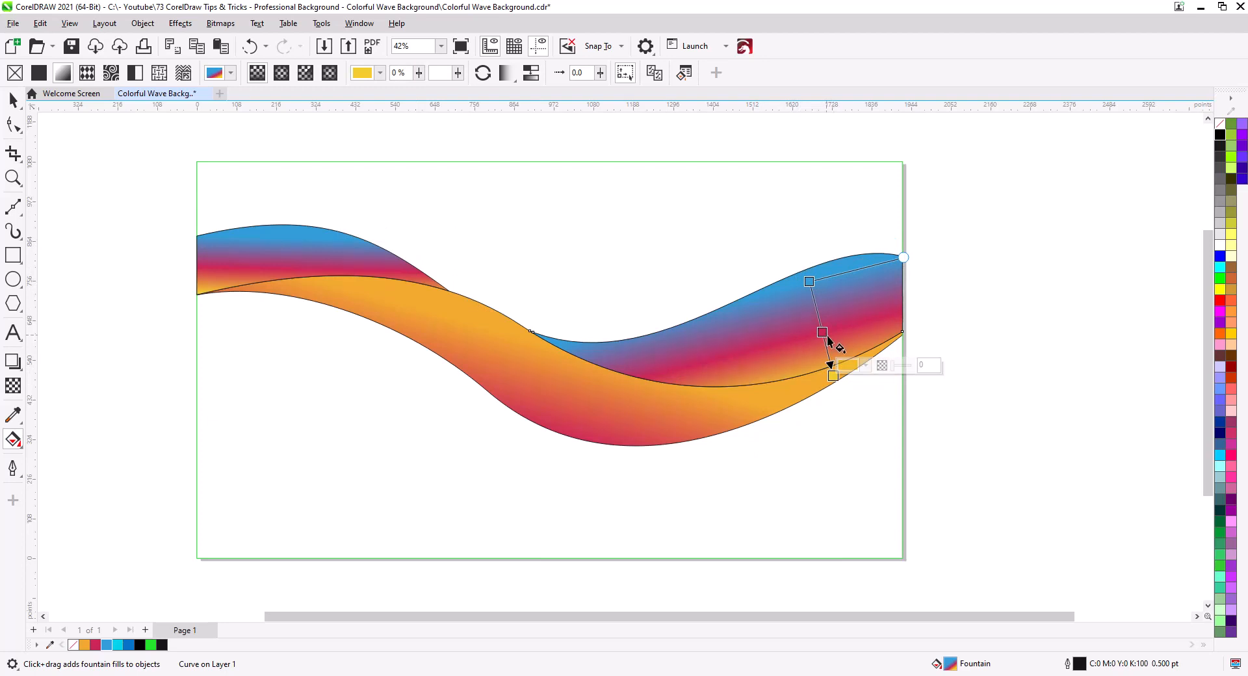
drag(822, 334, 824, 339)
drag(809, 282, 807, 281)
key(space)
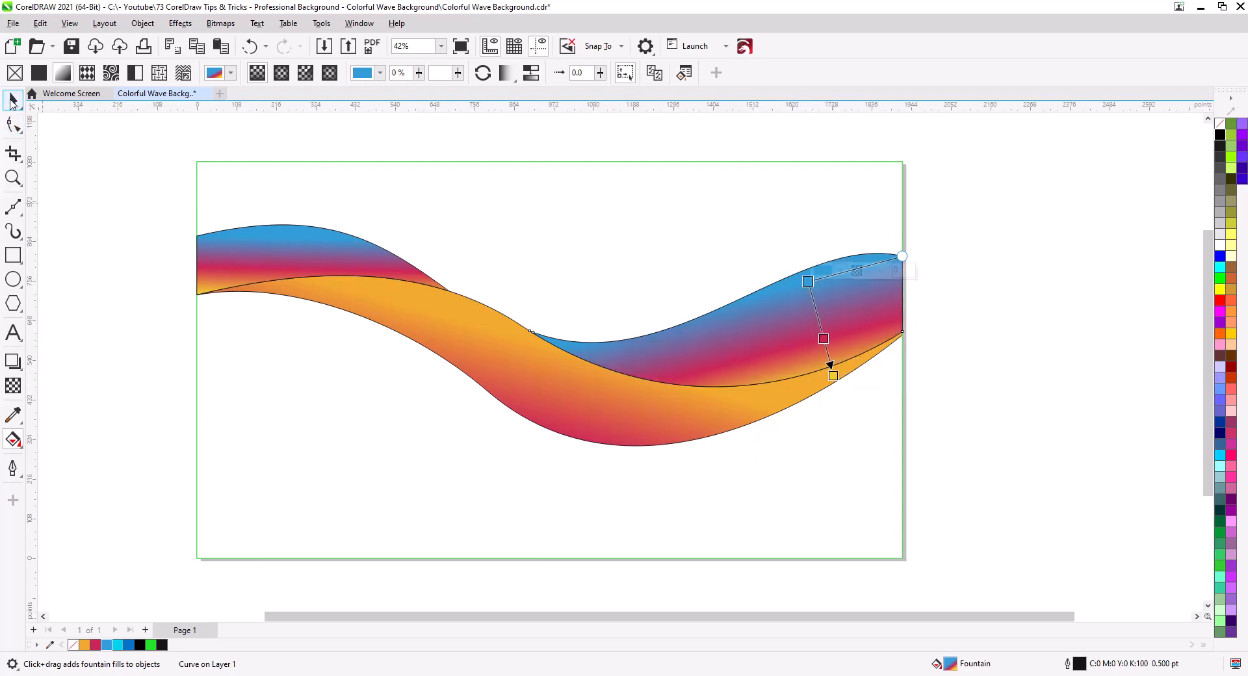
Refit the large lower wave's gradient by raising its crimson node and shifting its yellow node slightly up and to the left
click(481, 401)
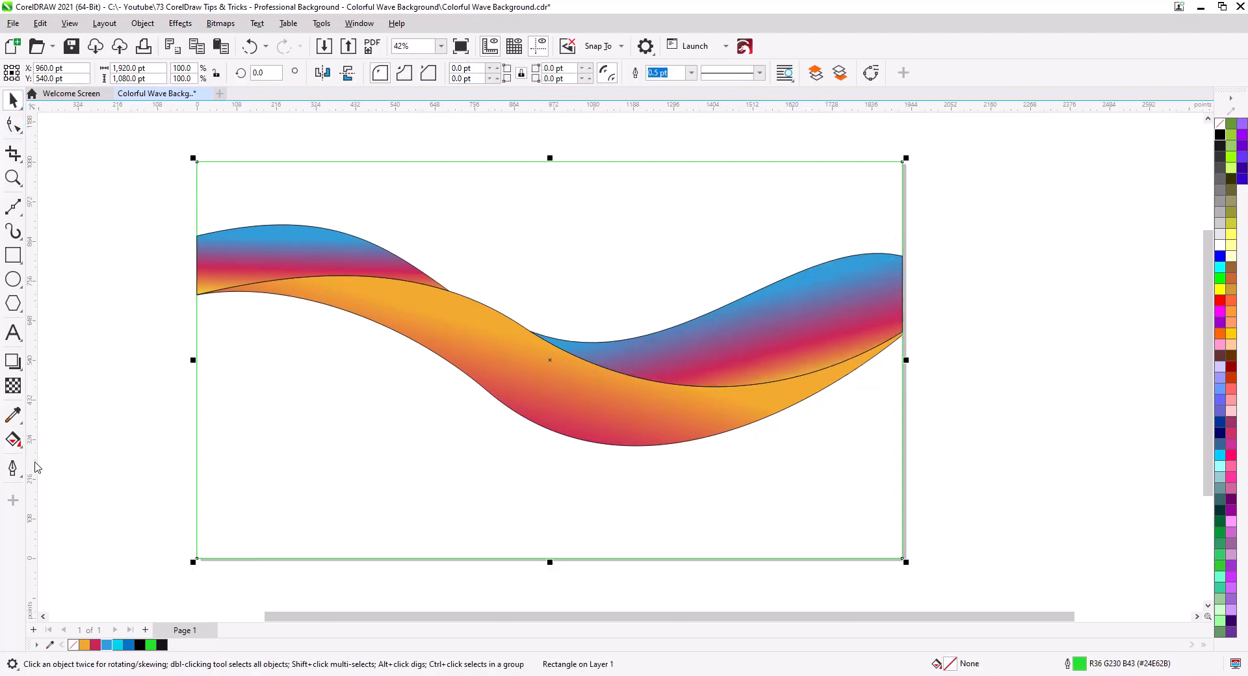
click(547, 429)
click(13, 440)
drag(459, 409, 457, 402)
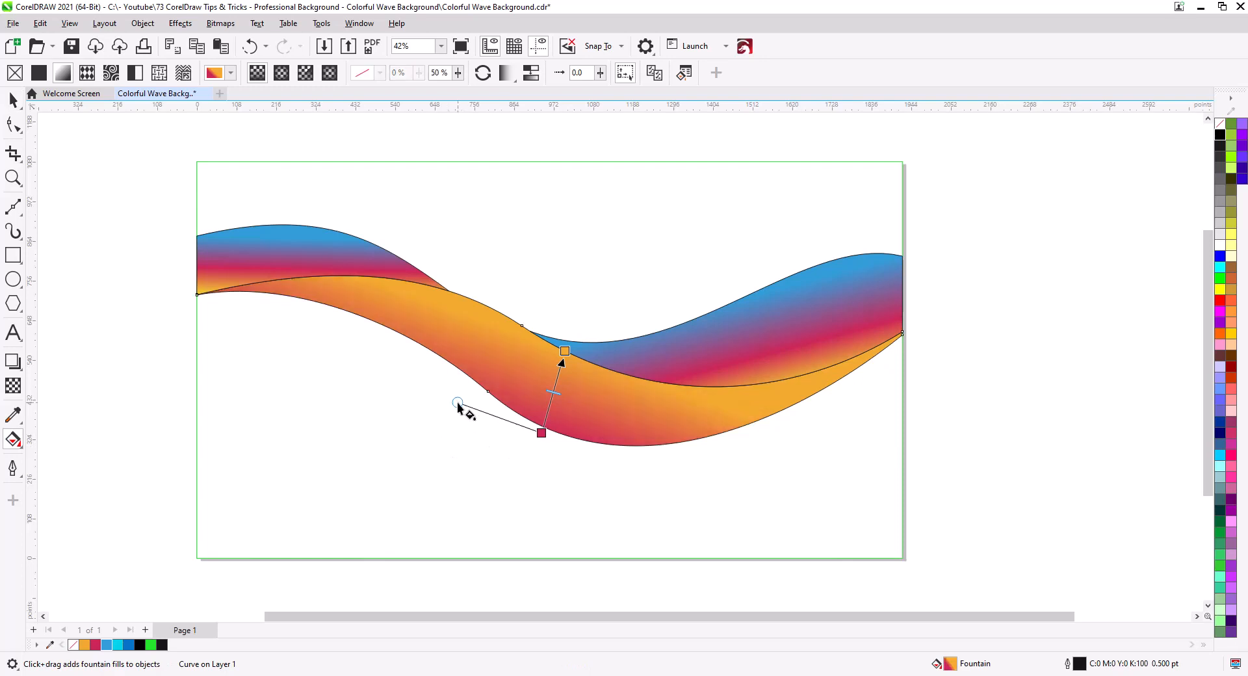
drag(546, 434, 547, 424)
mouse_move(542, 421)
mouse_down()
mouse_move(546, 399)
mouse_move(543, 411)
mouse_up()
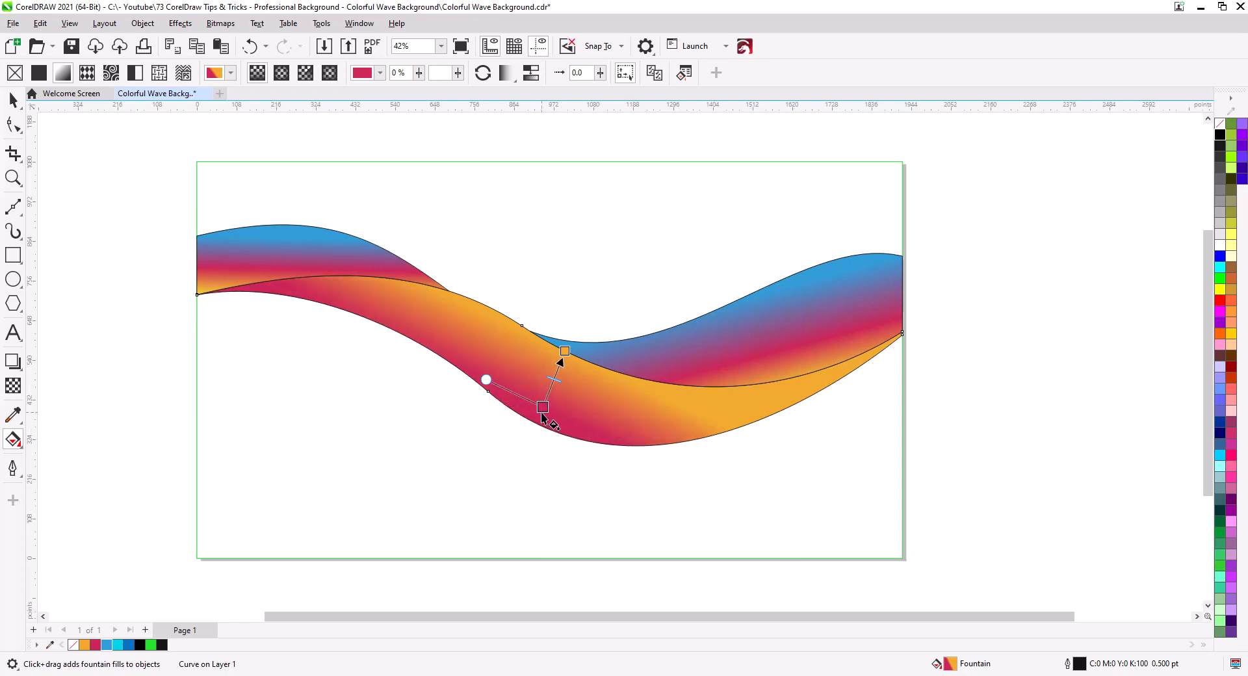
drag(543, 411, 545, 407)
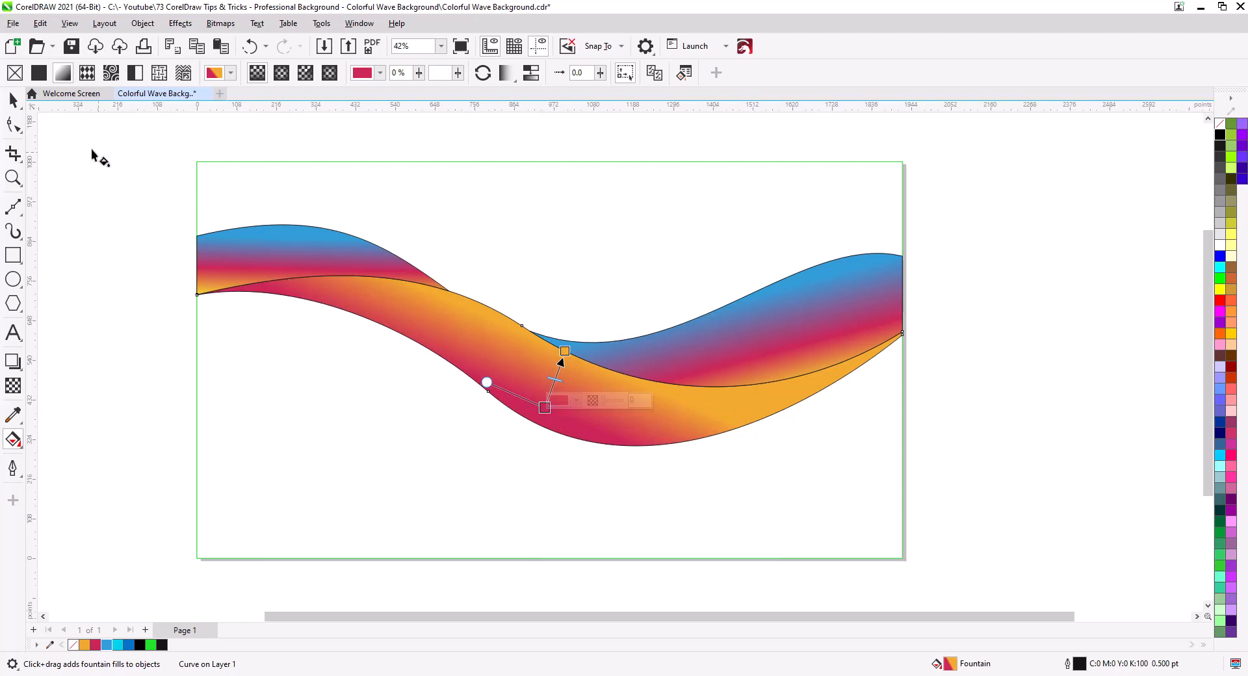
drag(565, 350, 557, 346)
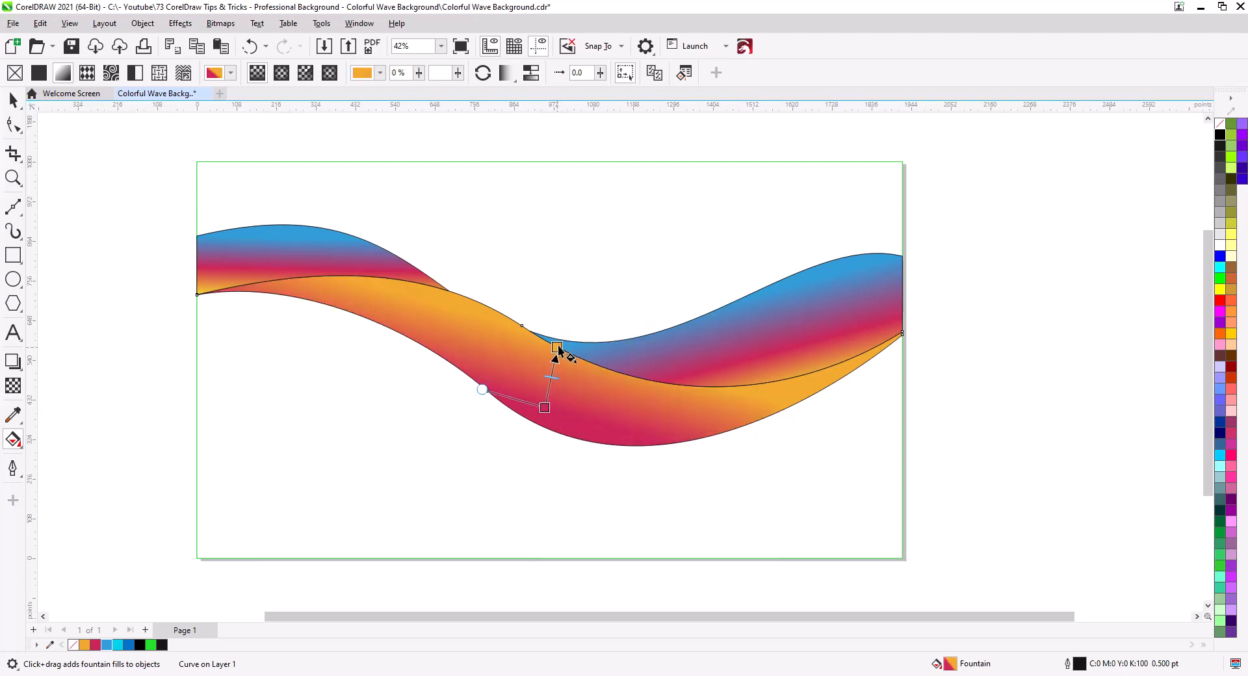
Remove the outlines from all three waves
key(space)
drag(167, 187, 968, 491)
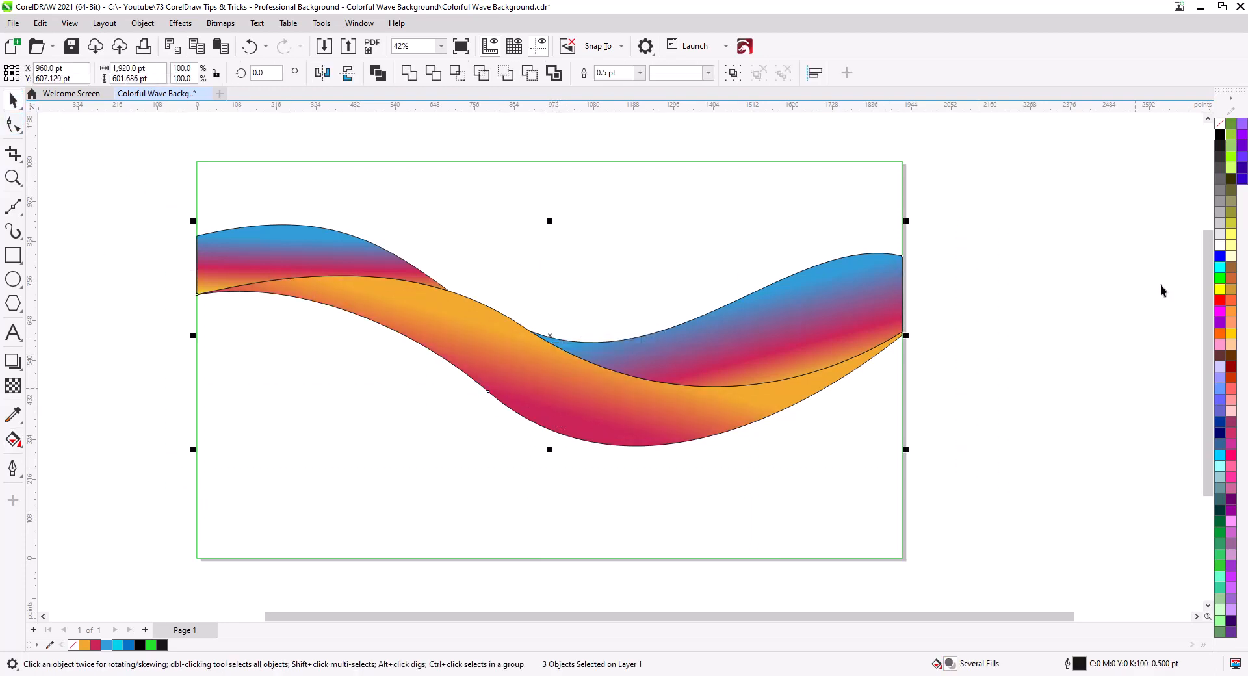
right_click(1219, 128)
click(1025, 308)
scroll(772, 383, down, 2)
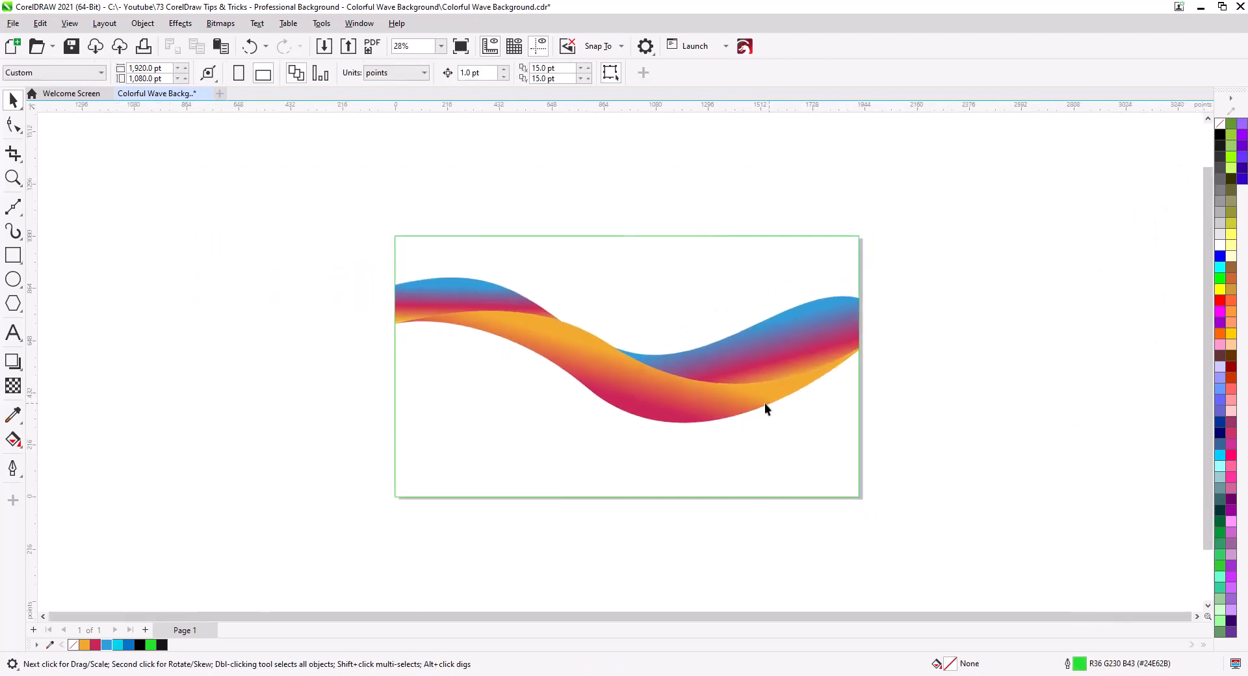
scroll(713, 431, up, 1)
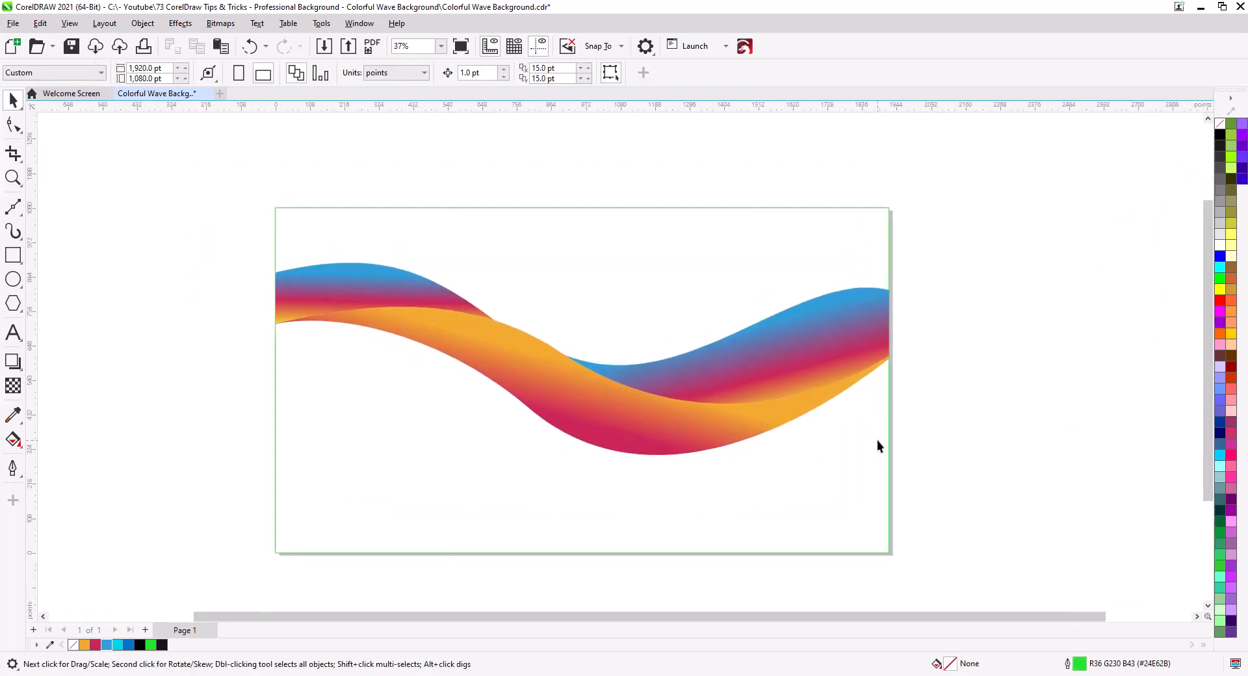
Group the three waves and paste a copy of the group in place
drag(269, 224, 270, 225)
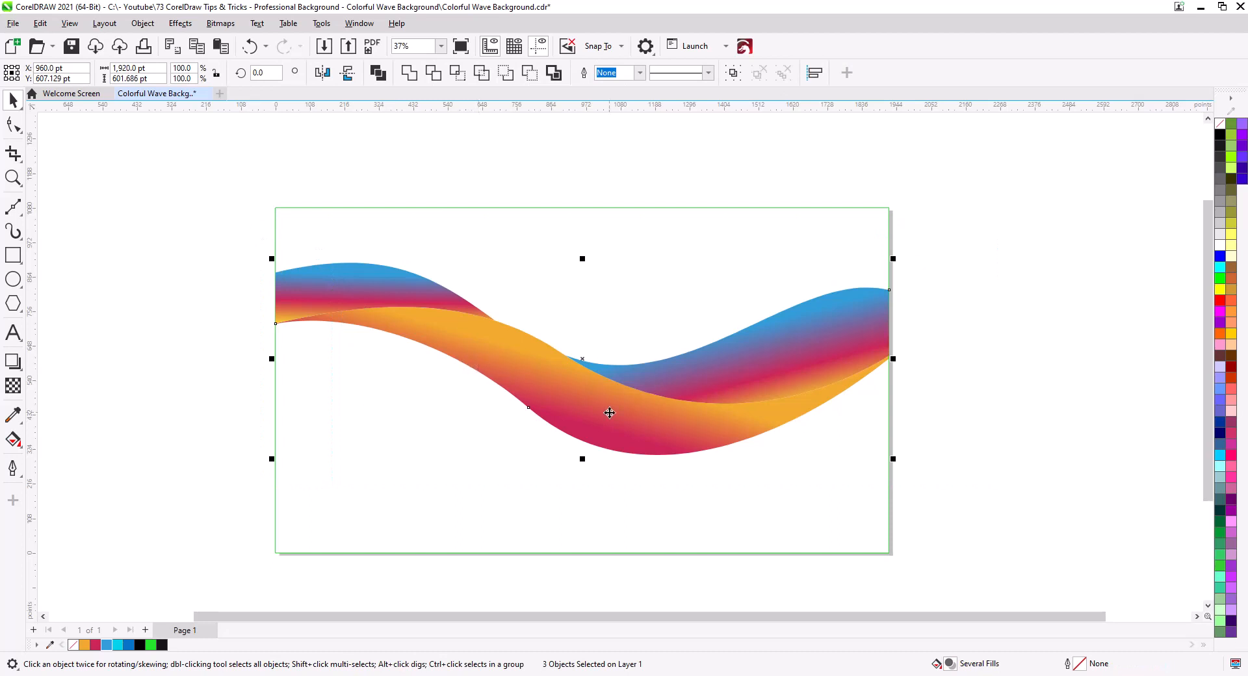
key(ctrl+g)
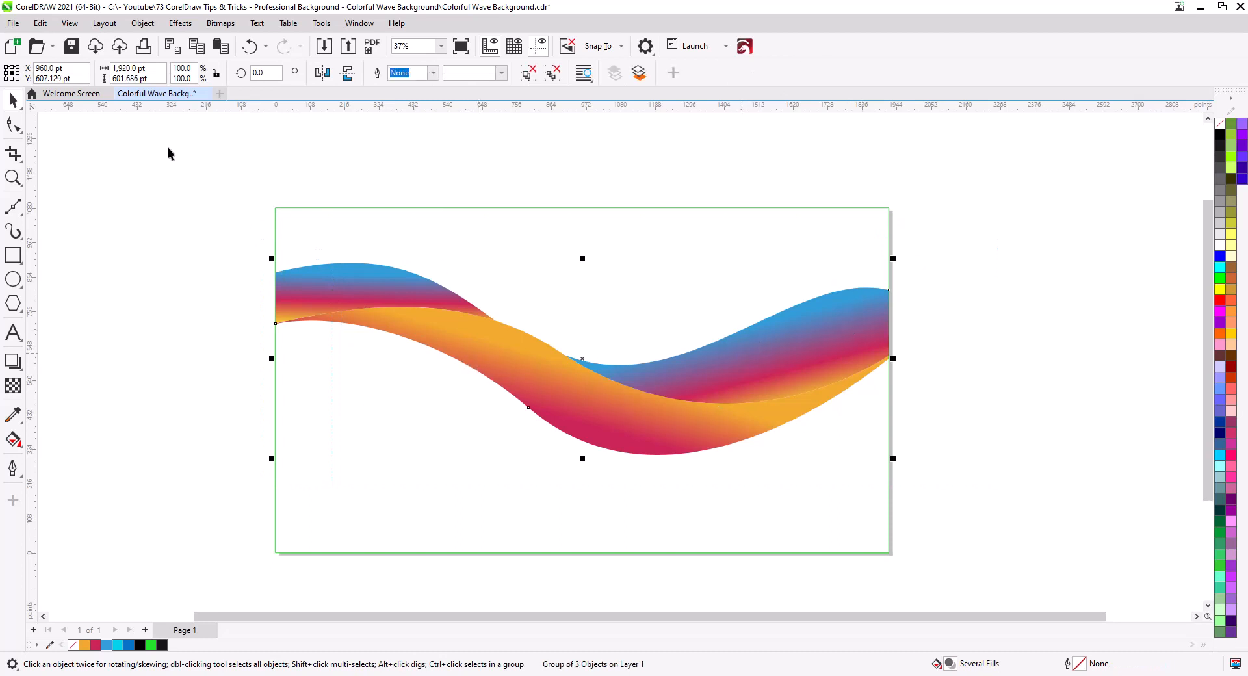
click(40, 23)
click(71, 127)
click(39, 23)
click(78, 167)
Shrink the copied group to about 48% toward its lower-left corner and send it behind the large waves
drag(895, 259, 653, 361)
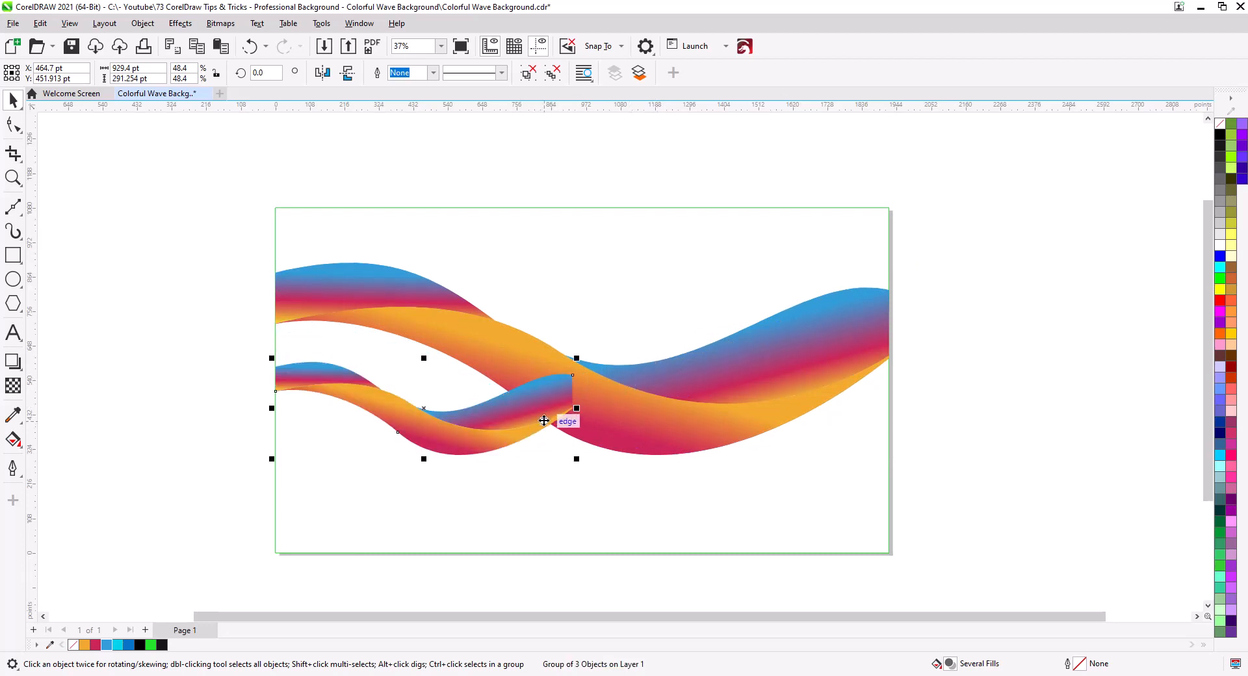
key(shift+Page_Down)
click(902, 430)
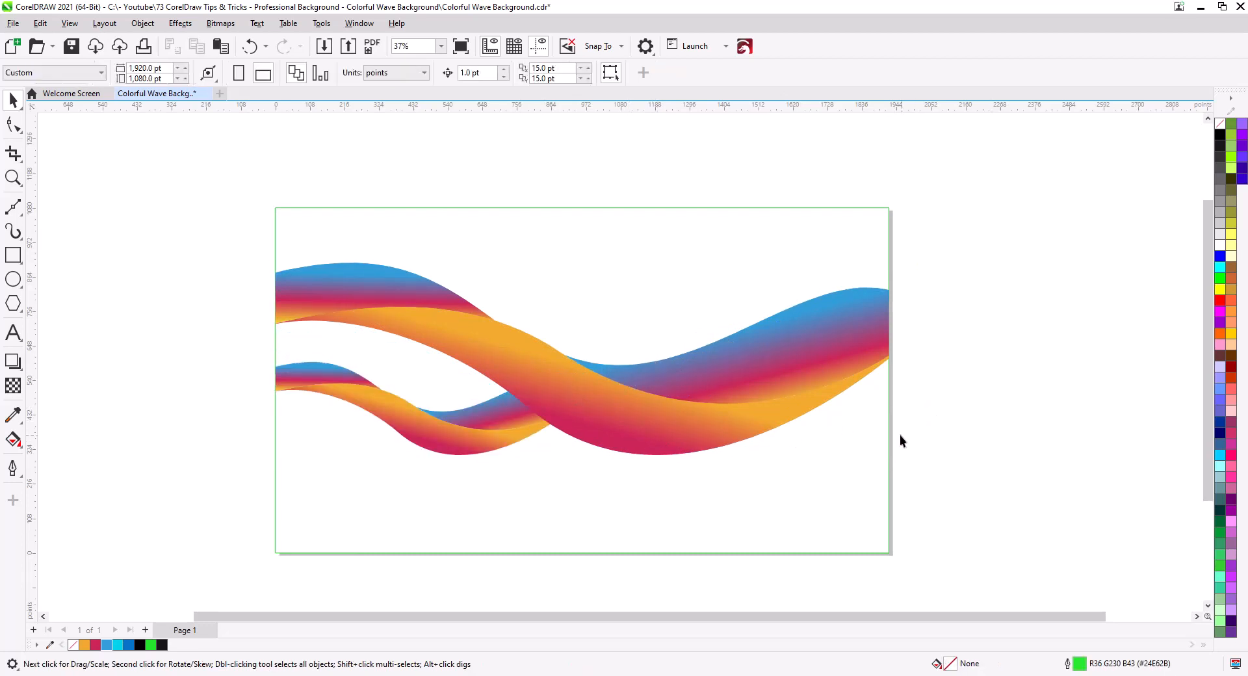
Paste another copy of the large wave group, move it up over the page's upper edge and scale it down to about 84.5%
click(771, 418)
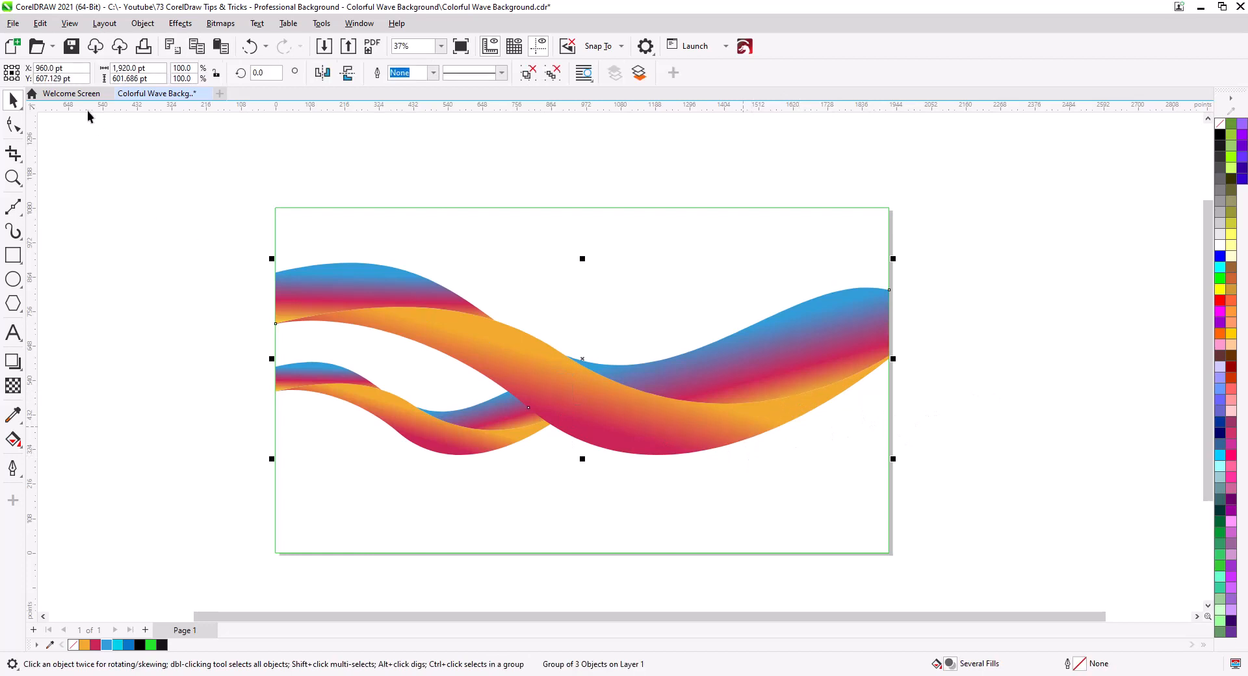
click(40, 23)
click(55, 124)
click(40, 24)
click(68, 161)
drag(273, 461, 306, 448)
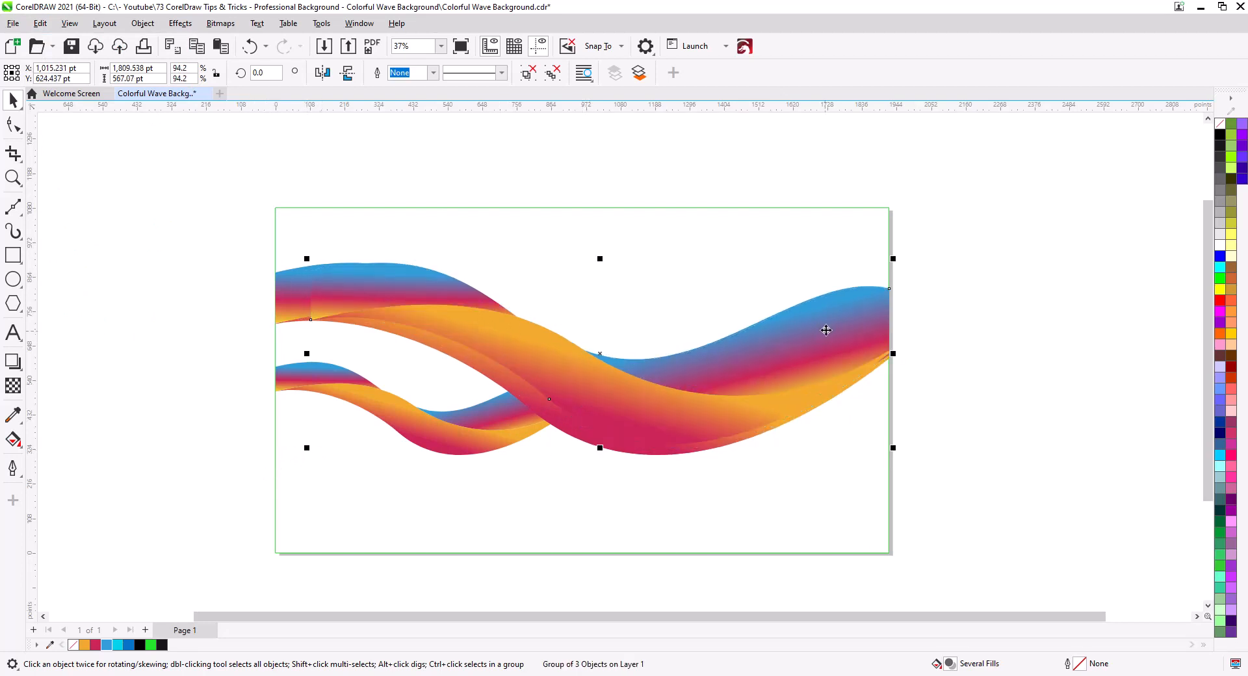
drag(825, 330, 865, 252)
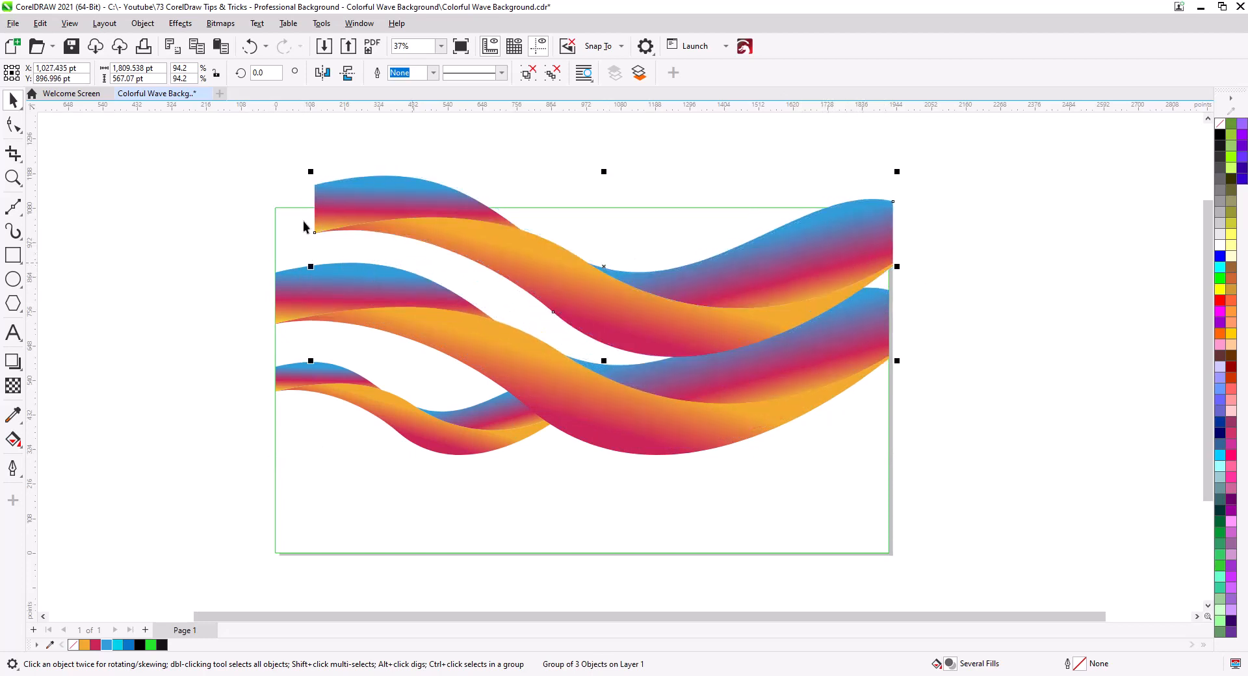
drag(304, 177, 363, 194)
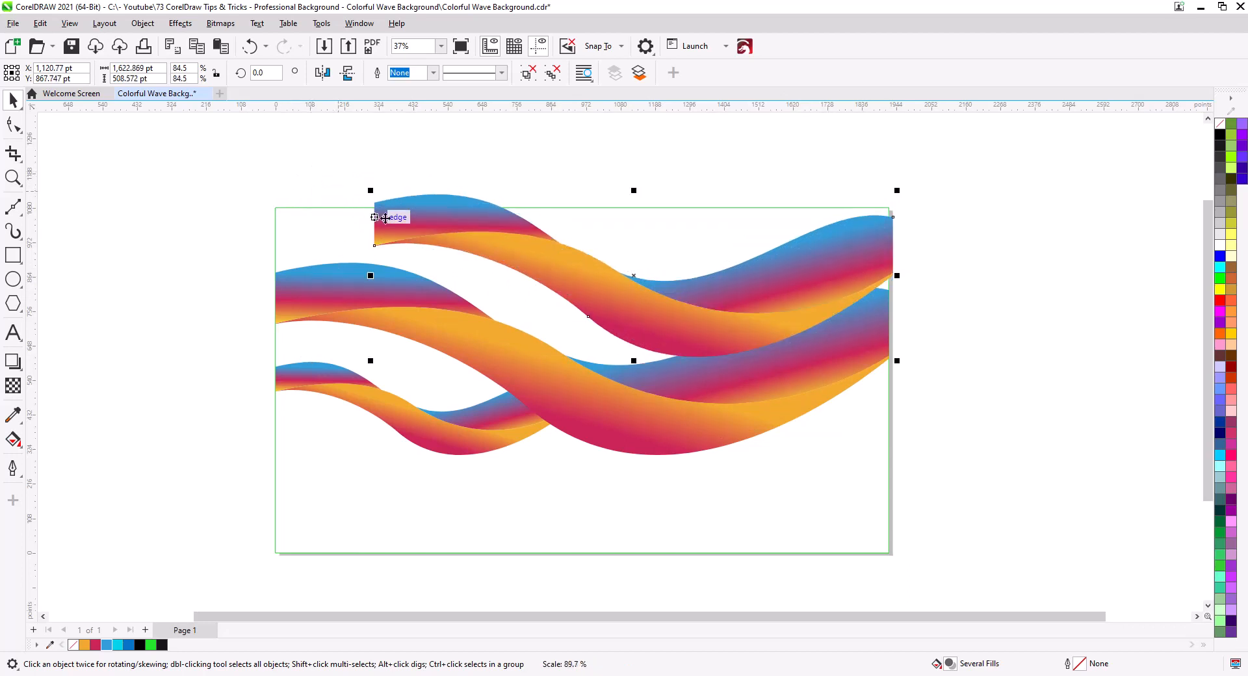
Skew the upper copy's left end downward and send the copy behind the other waves
click(378, 245)
drag(369, 275, 373, 339)
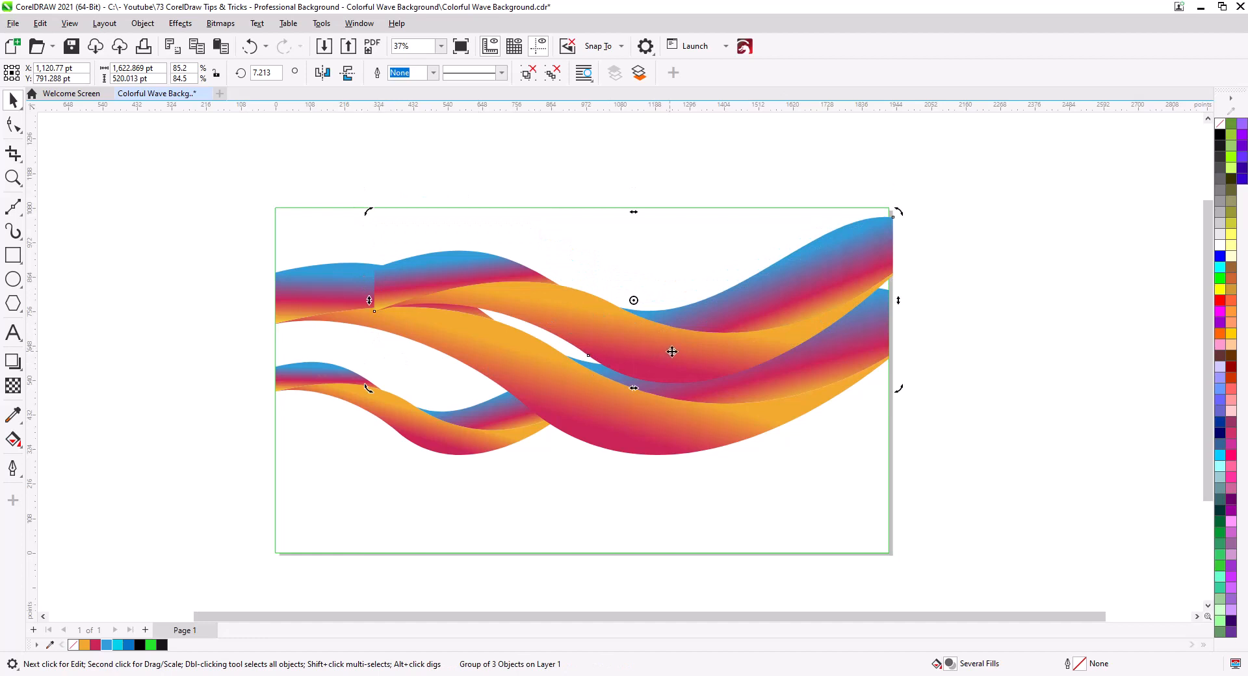
key(shift+Page_Down)
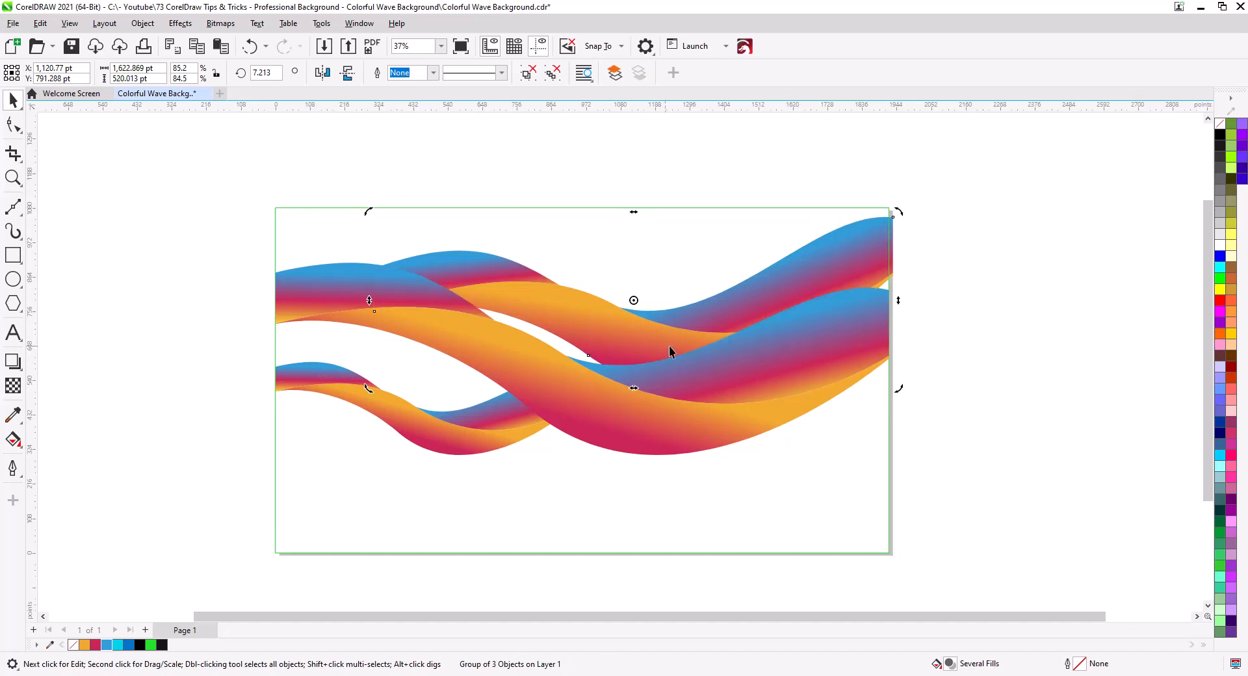
Narrow the upper copy to end at the page's right edge and reduce its height to about 72% from the bottom
click(824, 269)
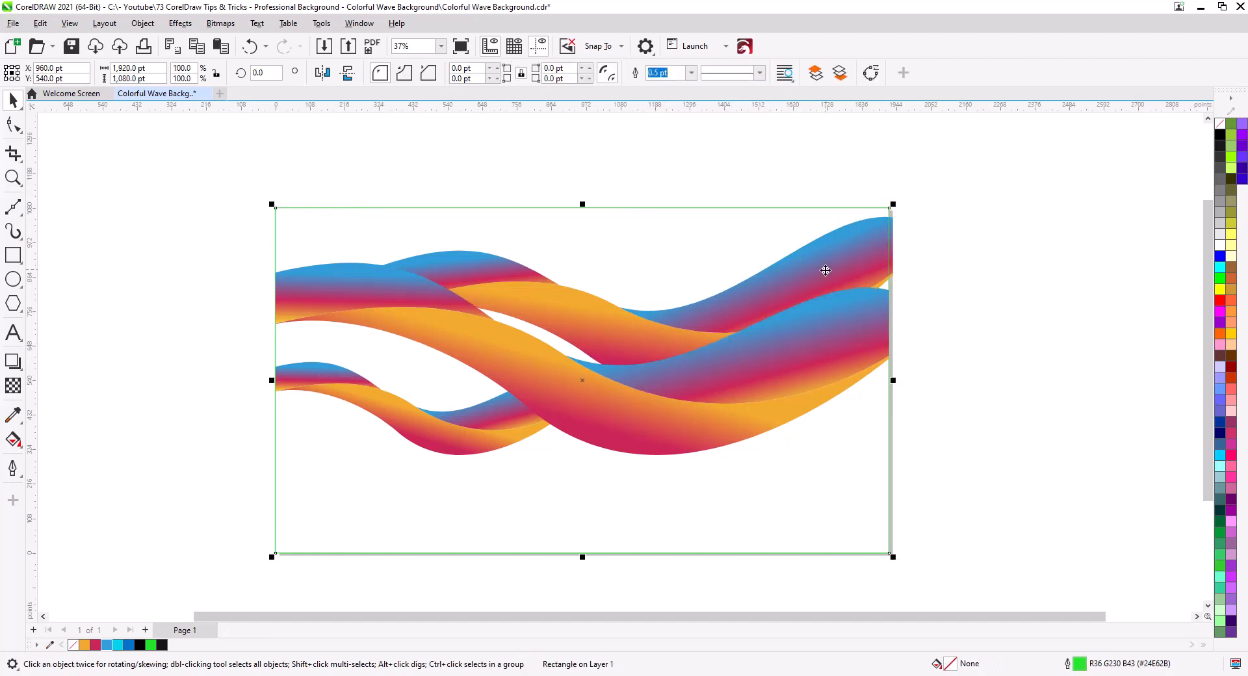
click(894, 267)
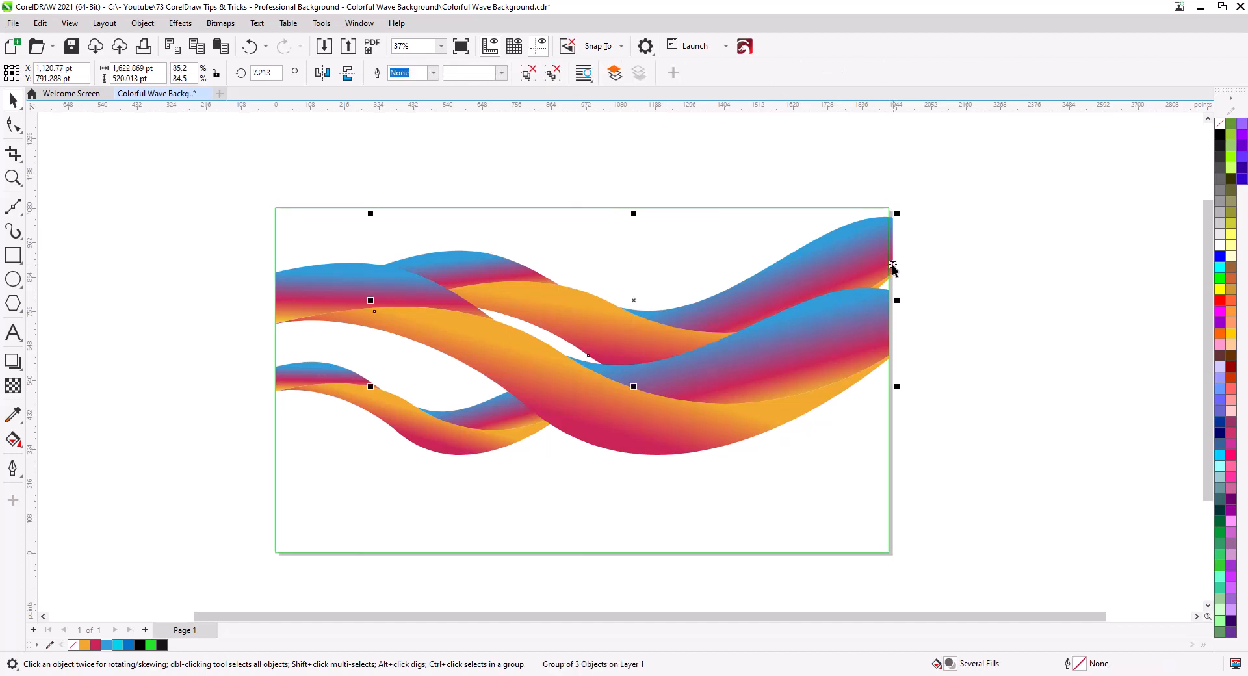
drag(897, 300, 893, 300)
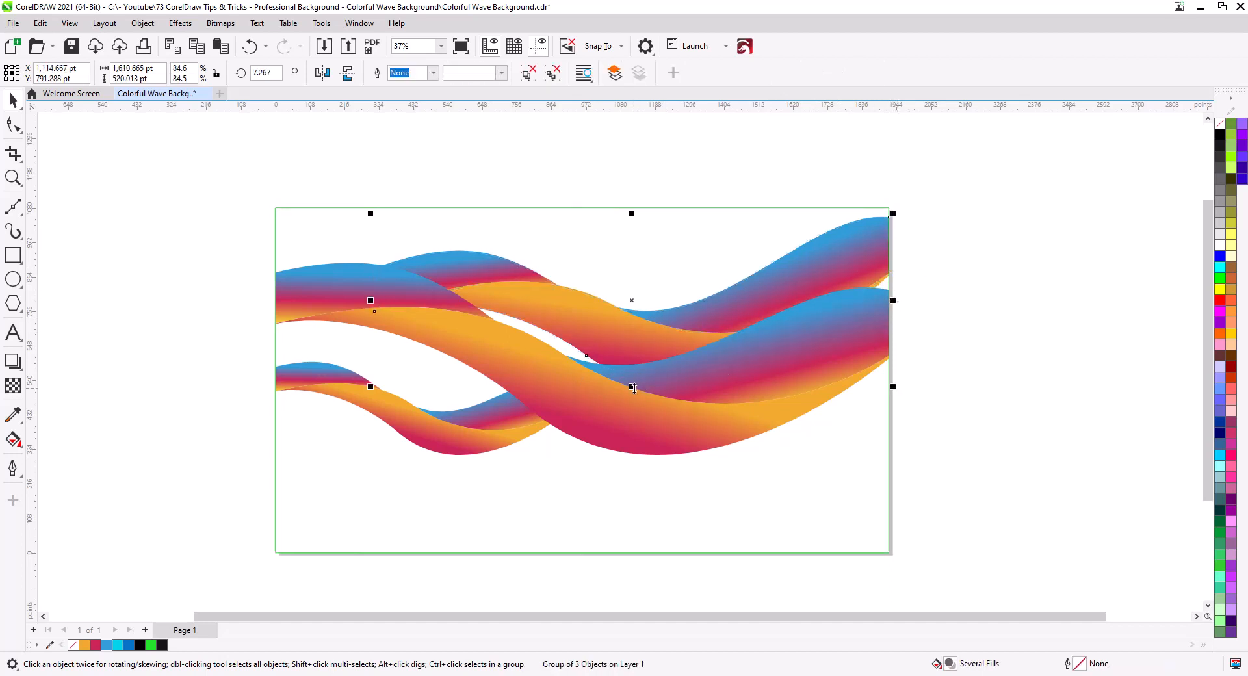
drag(632, 386, 635, 360)
Skew the upper copy's left end slightly further down to tuck it behind the large wave
click(538, 328)
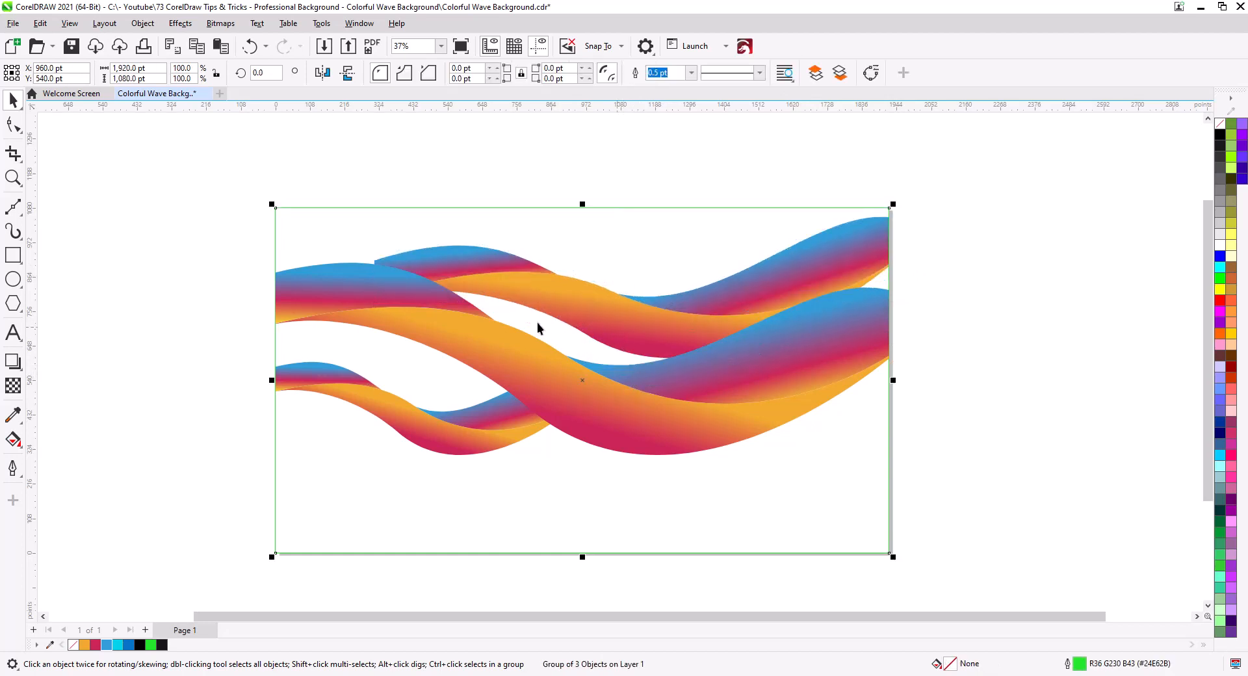
click(492, 278)
click(450, 280)
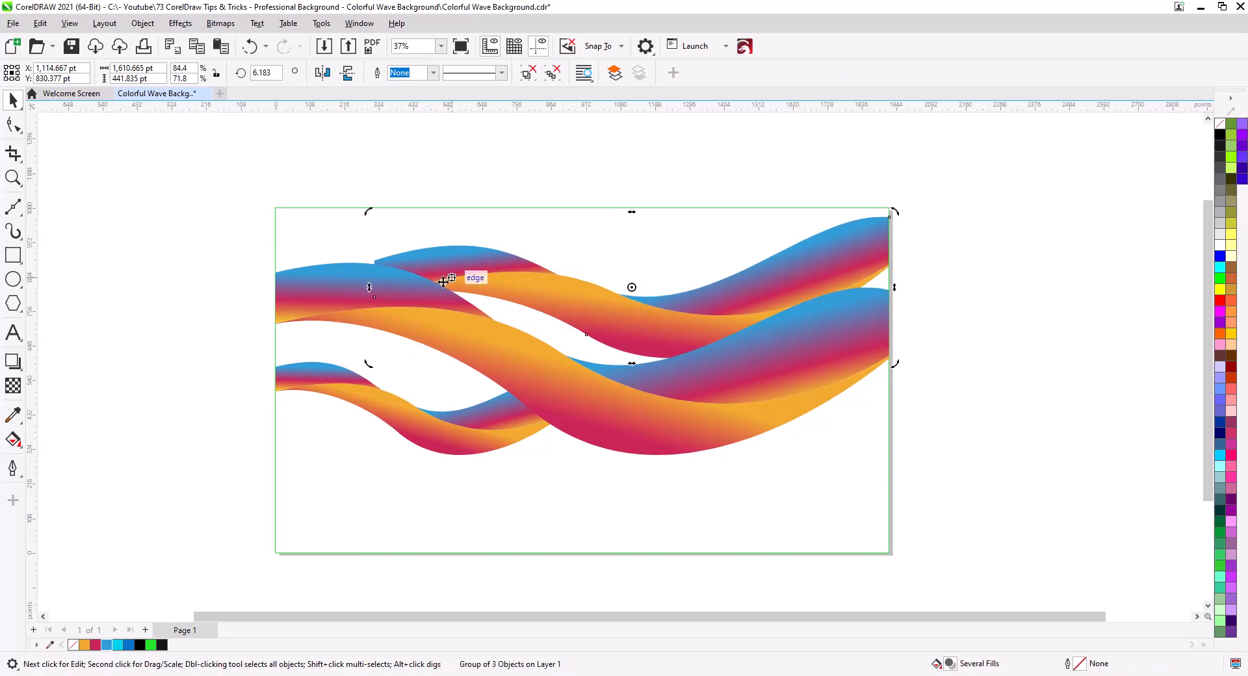
drag(370, 290, 372, 303)
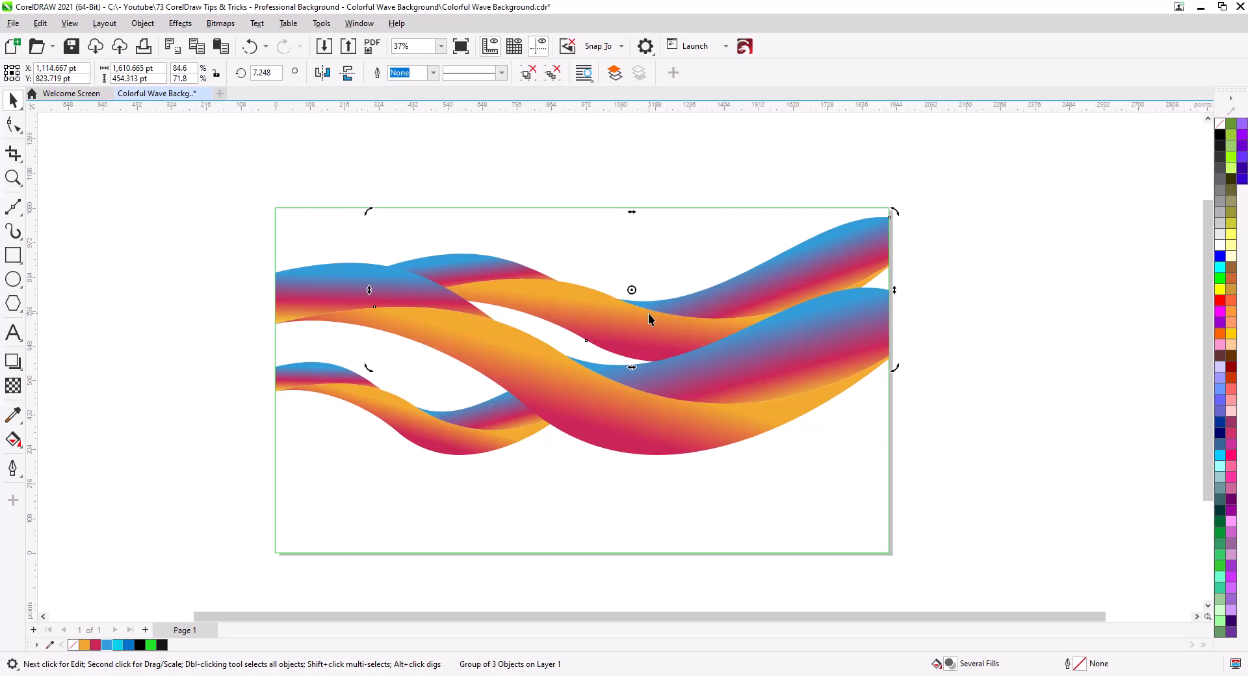
drag(962, 486, 616, 408)
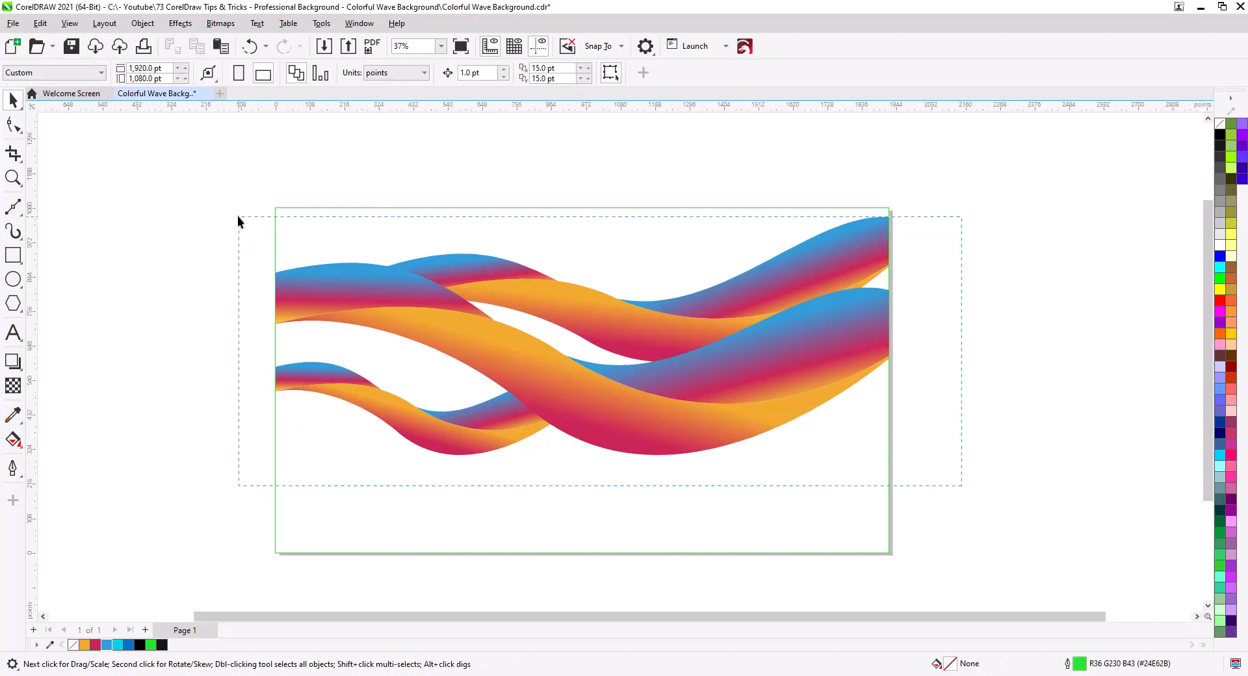
drag(232, 205, 235, 213)
drag(578, 331, 577, 355)
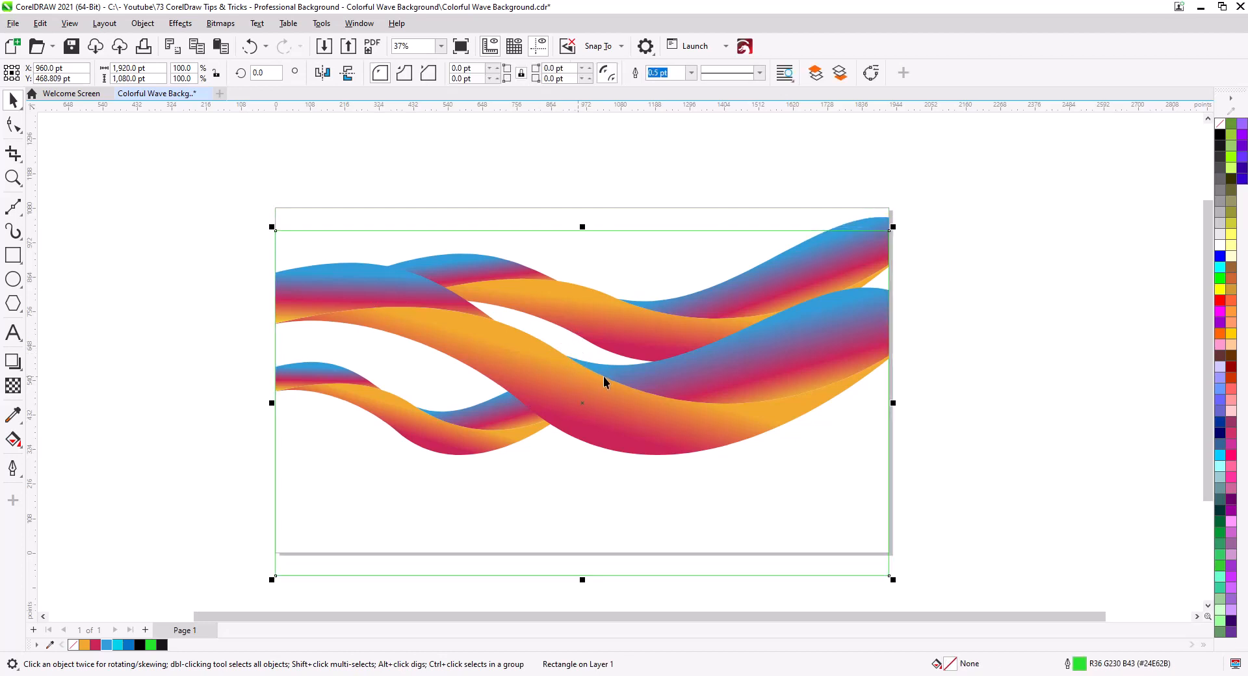
key(ctrl+z)
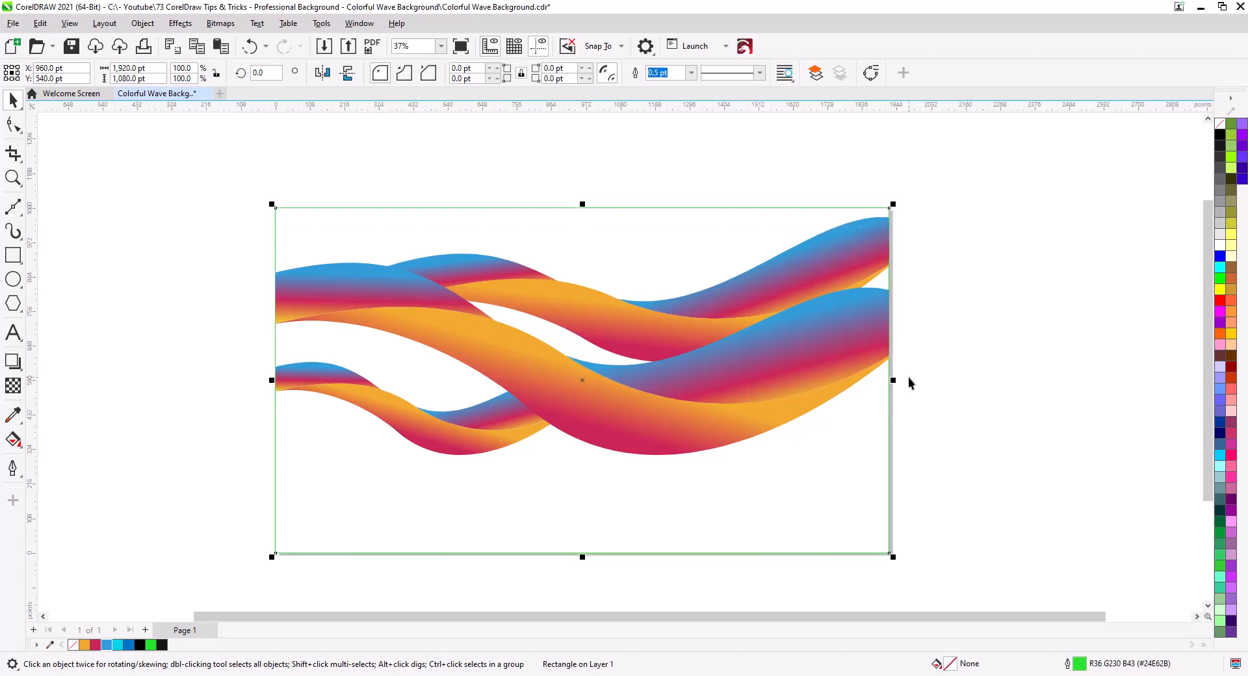
Move all three wave groups down together to a vertical position of about 570 pt, leaving the page frame in place
drag(972, 520, 243, 223)
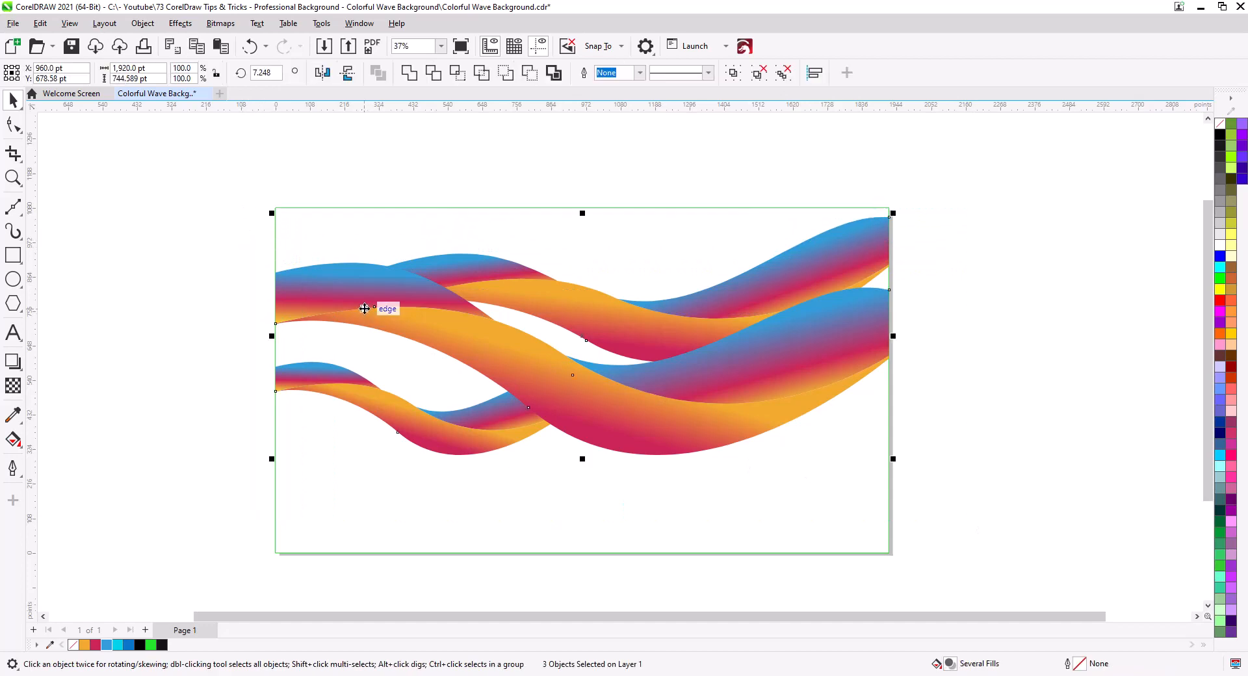
drag(362, 313, 363, 348)
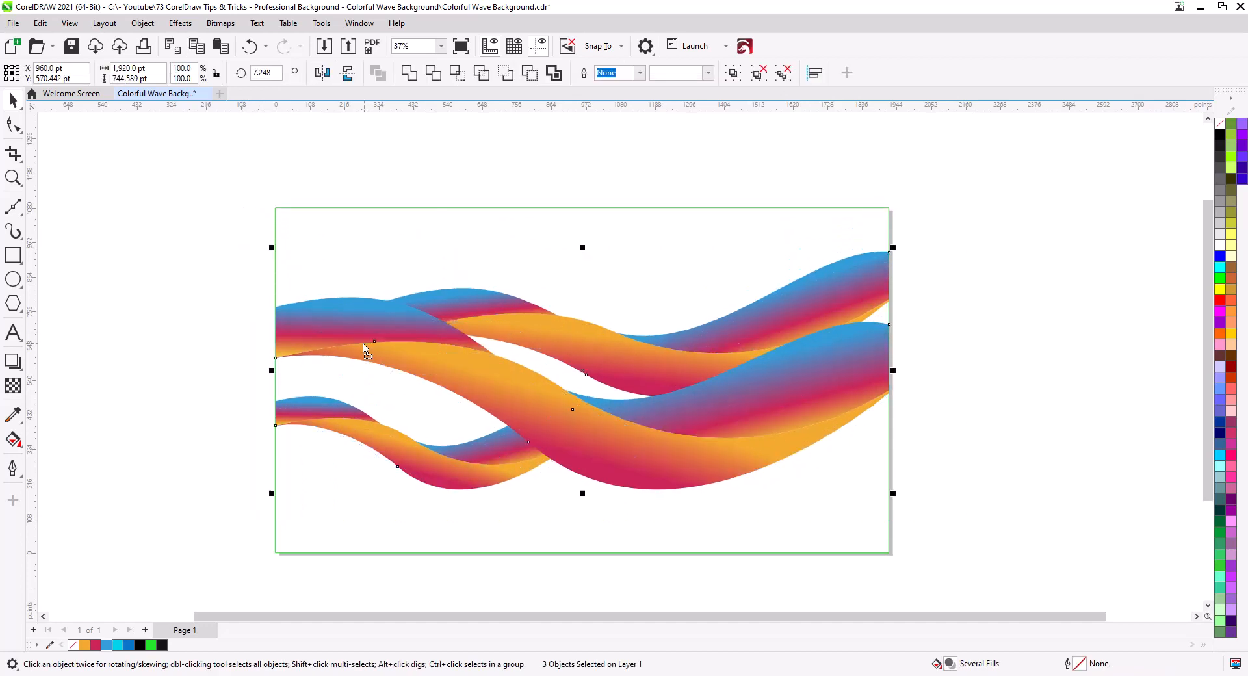
click(205, 322)
Ungroup the upper rear waves and reshape the left one, pulling its top end node near the page's left edge and raising its crest
click(432, 295)
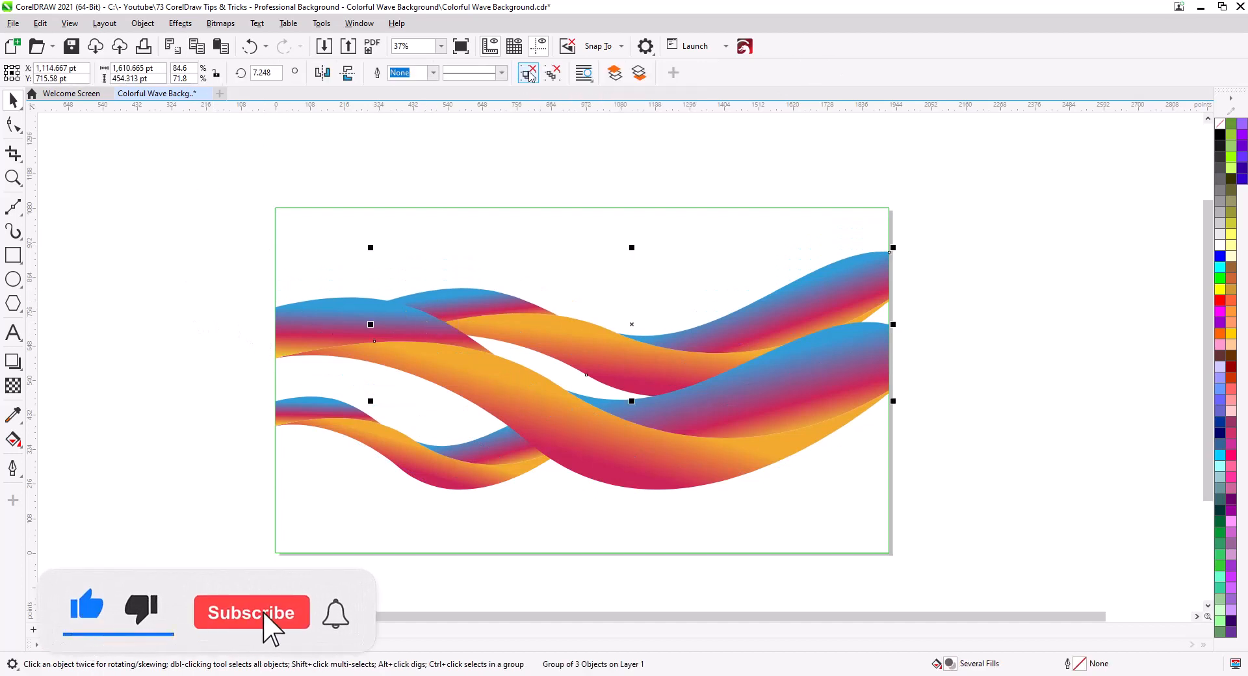
click(528, 75)
click(13, 124)
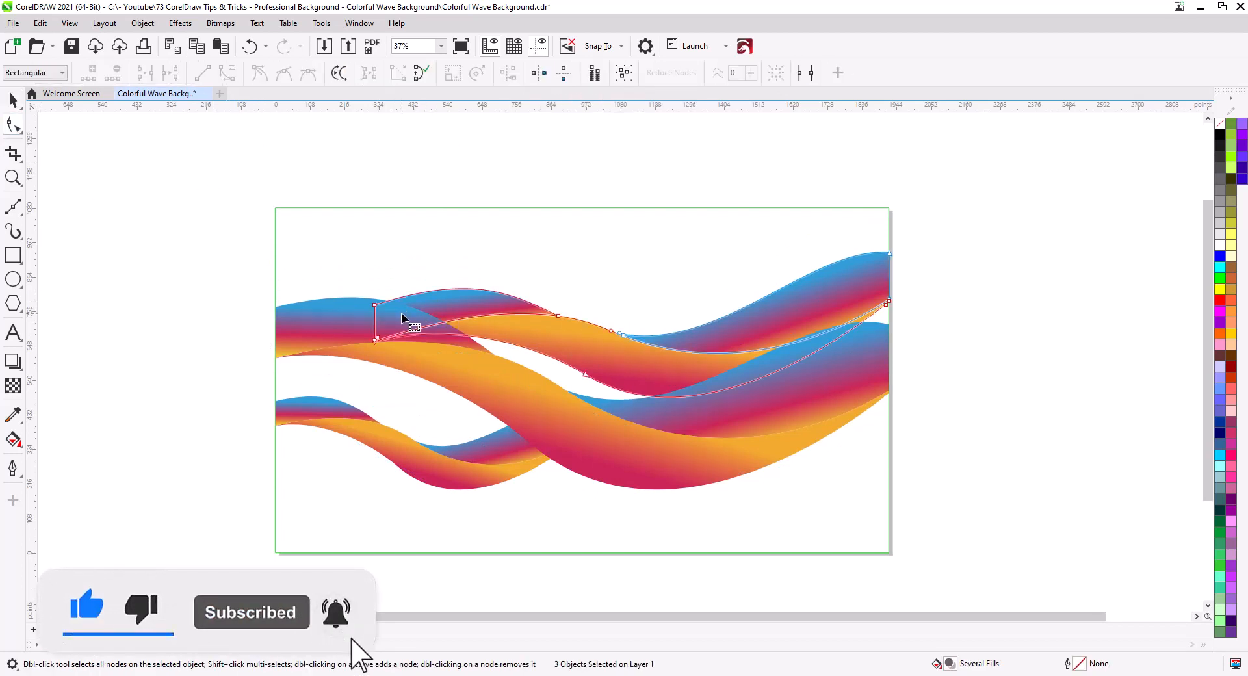
drag(375, 305, 323, 302)
drag(415, 272, 376, 234)
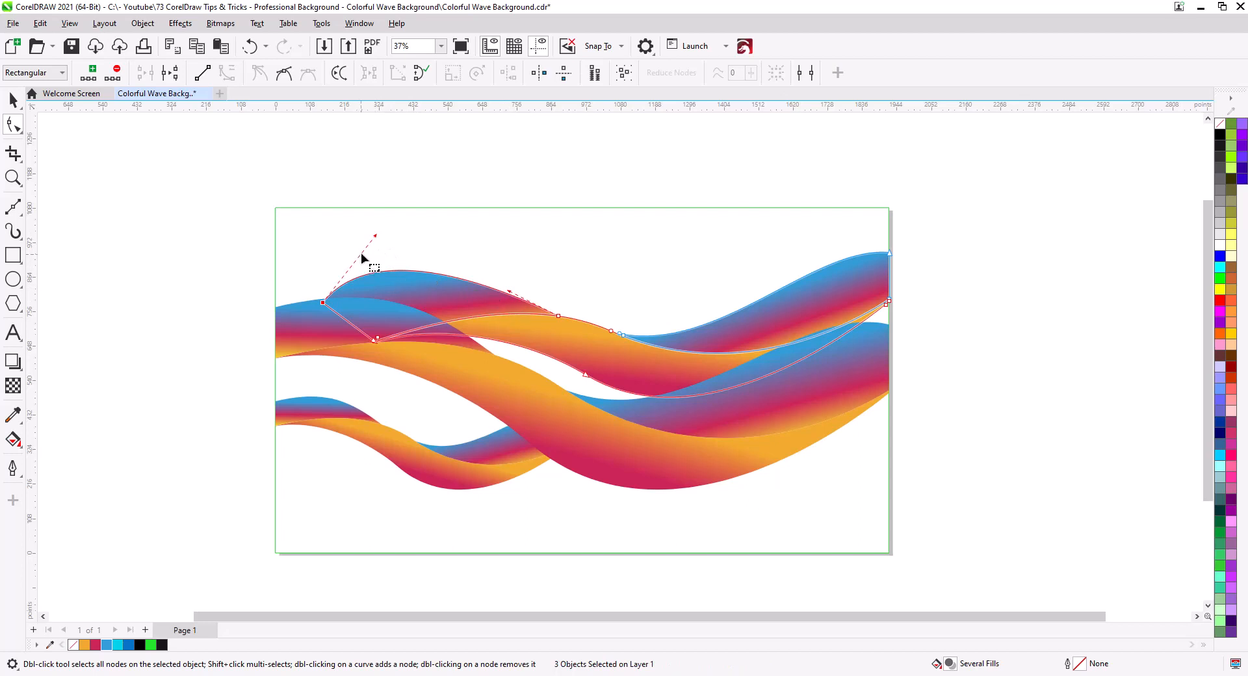
drag(323, 302, 285, 312)
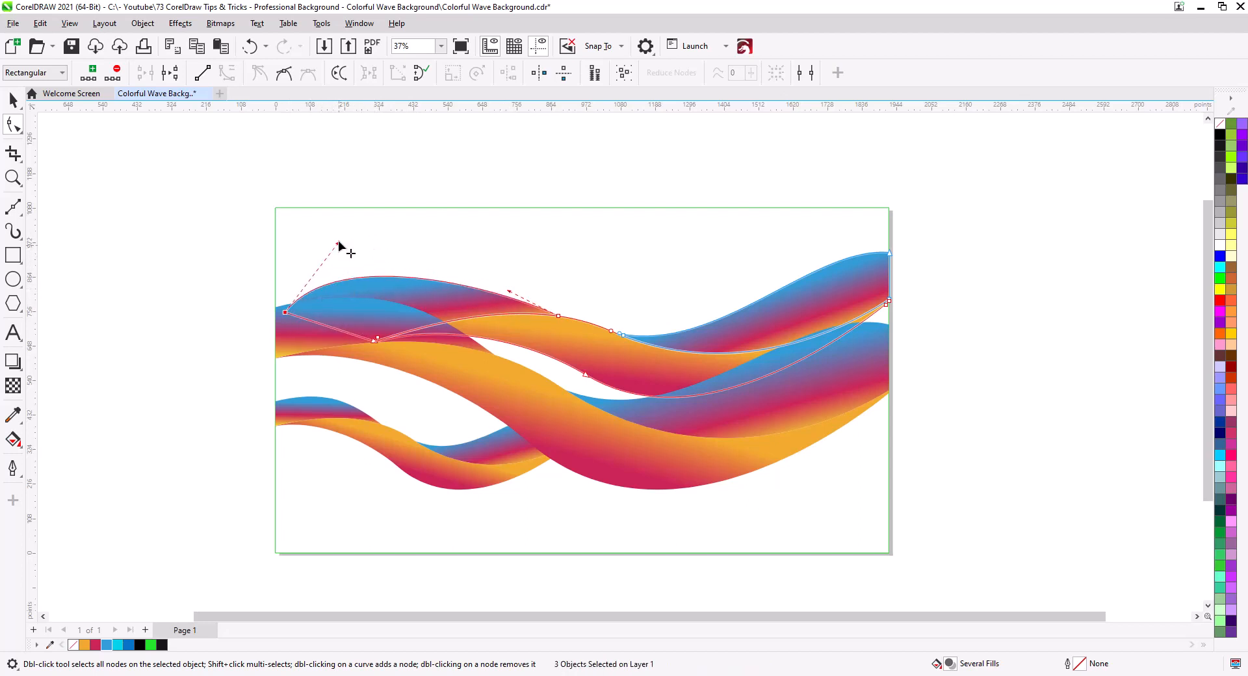
drag(338, 245, 339, 234)
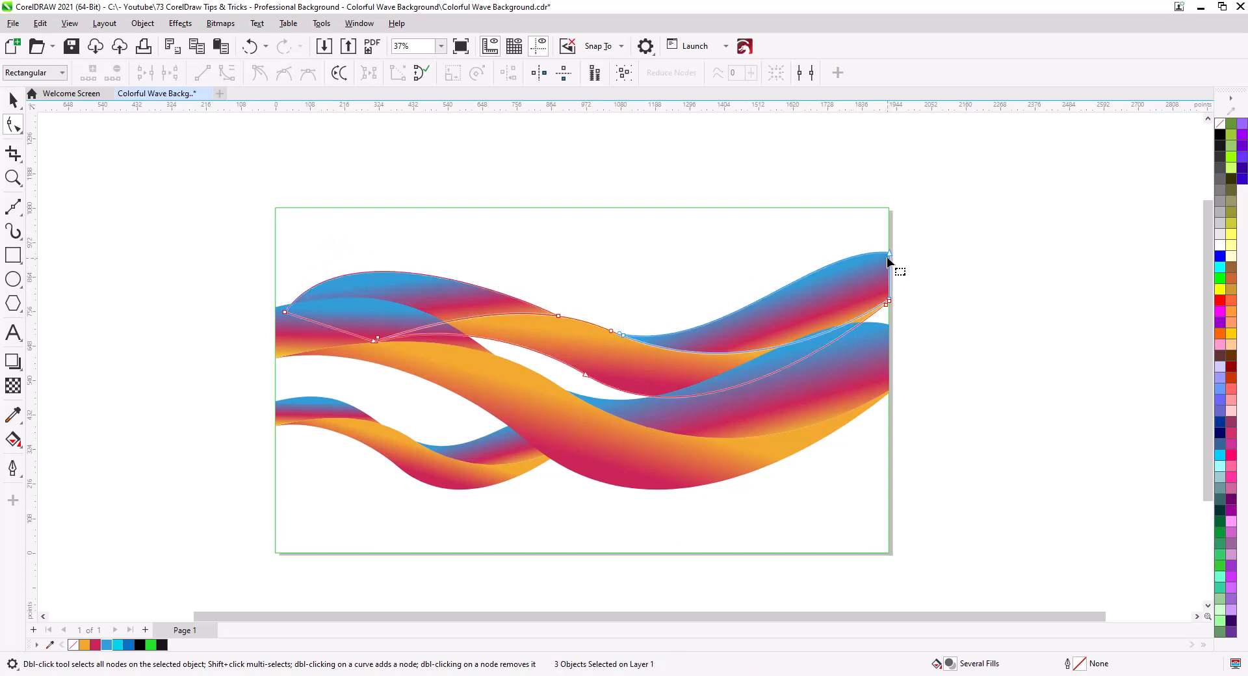
Raise the top node at the right end of the upper rear wave to just below the page's top edge
drag(889, 252, 890, 219)
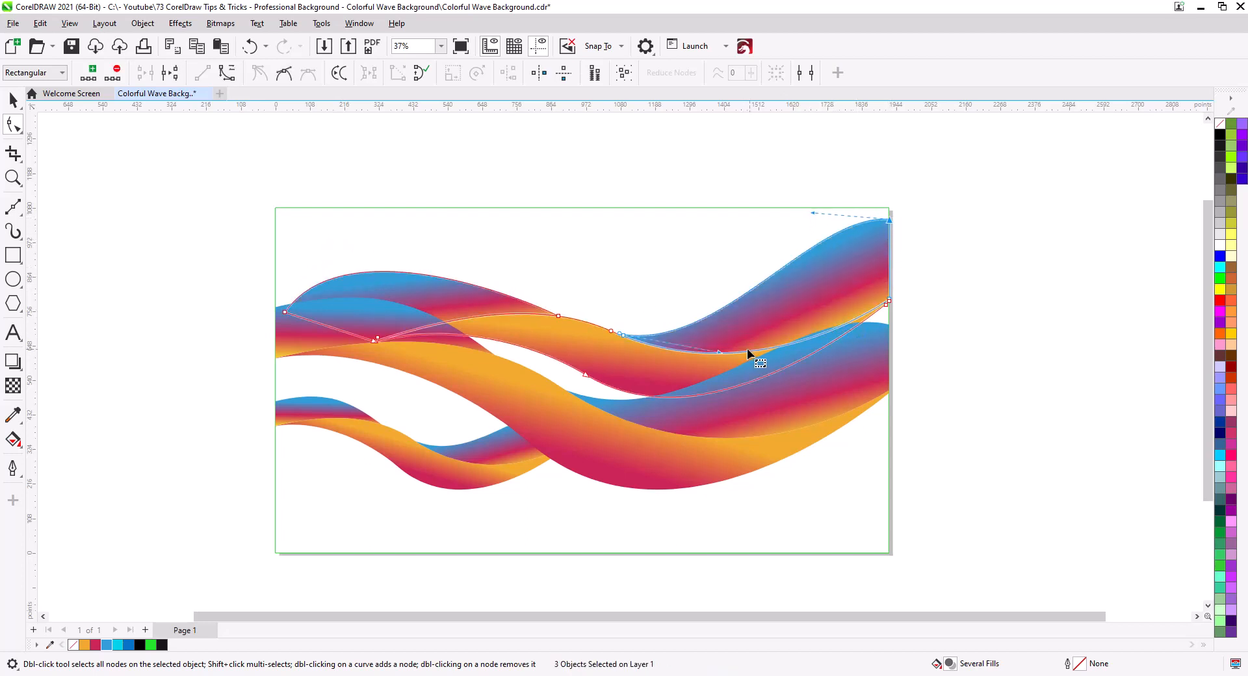
click(13, 124)
click(10, 99)
click(425, 393)
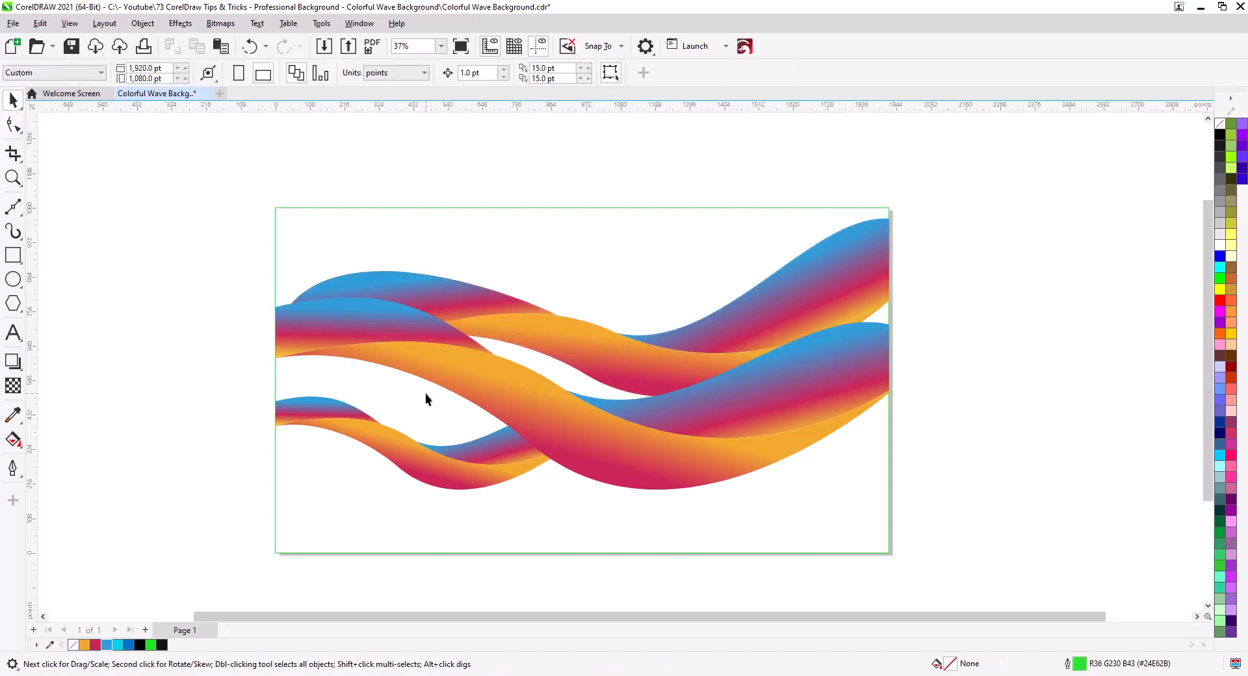
Move all the waves down slightly within the page frame
scroll(723, 373, down, 2)
drag(710, 365, 708, 393)
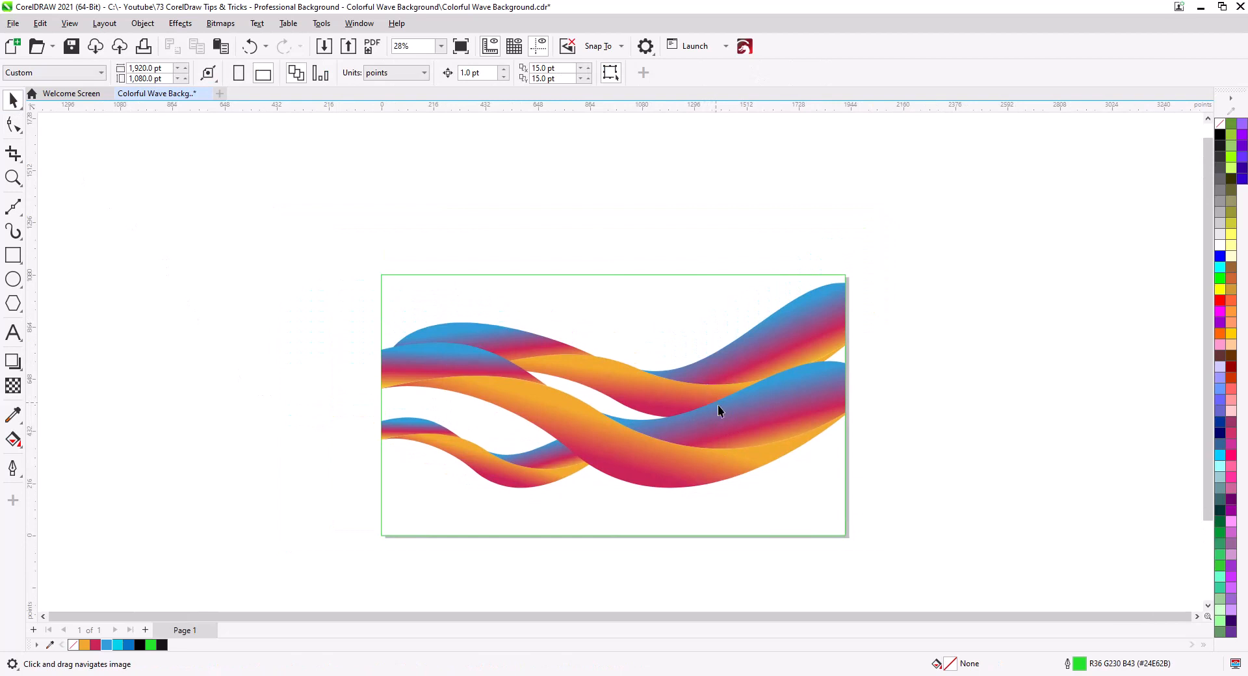
drag(350, 290, 340, 259)
drag(837, 283, 839, 295)
Apply a linear fountain fill to the page frame from its top-right to its bottom-left corner, with cyan as the start colour
click(704, 310)
click(703, 310)
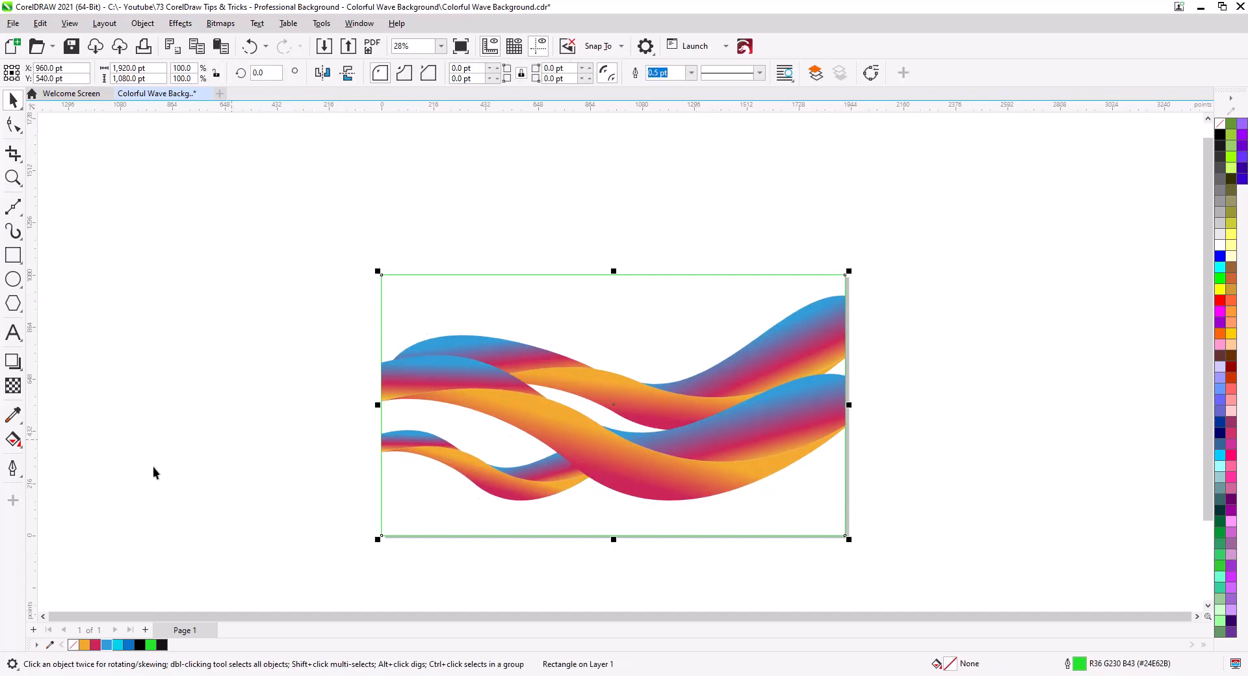
click(13, 440)
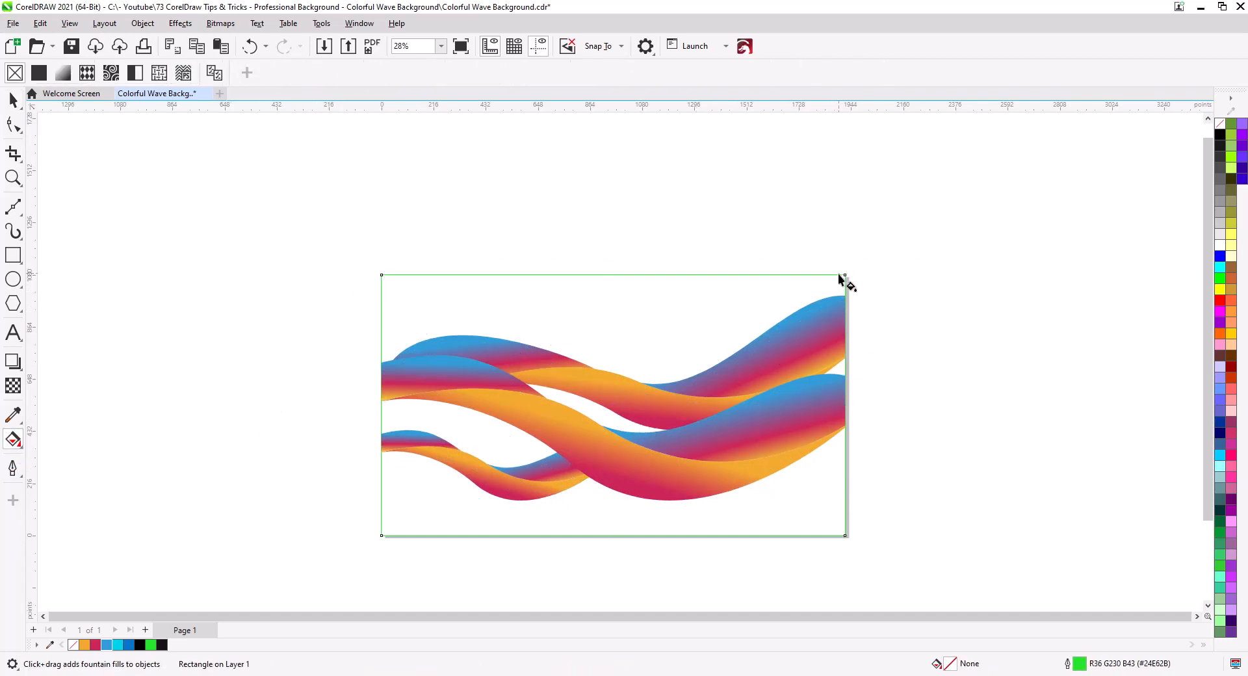
drag(845, 275, 388, 536)
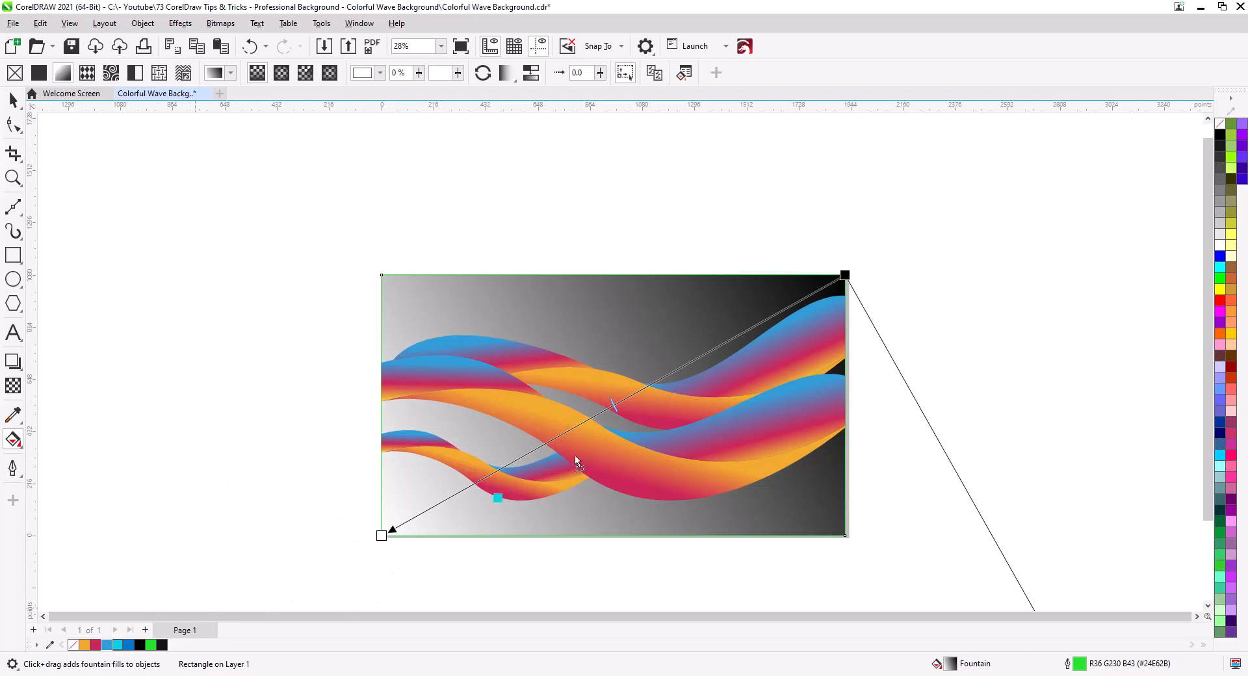
drag(576, 460, 845, 276)
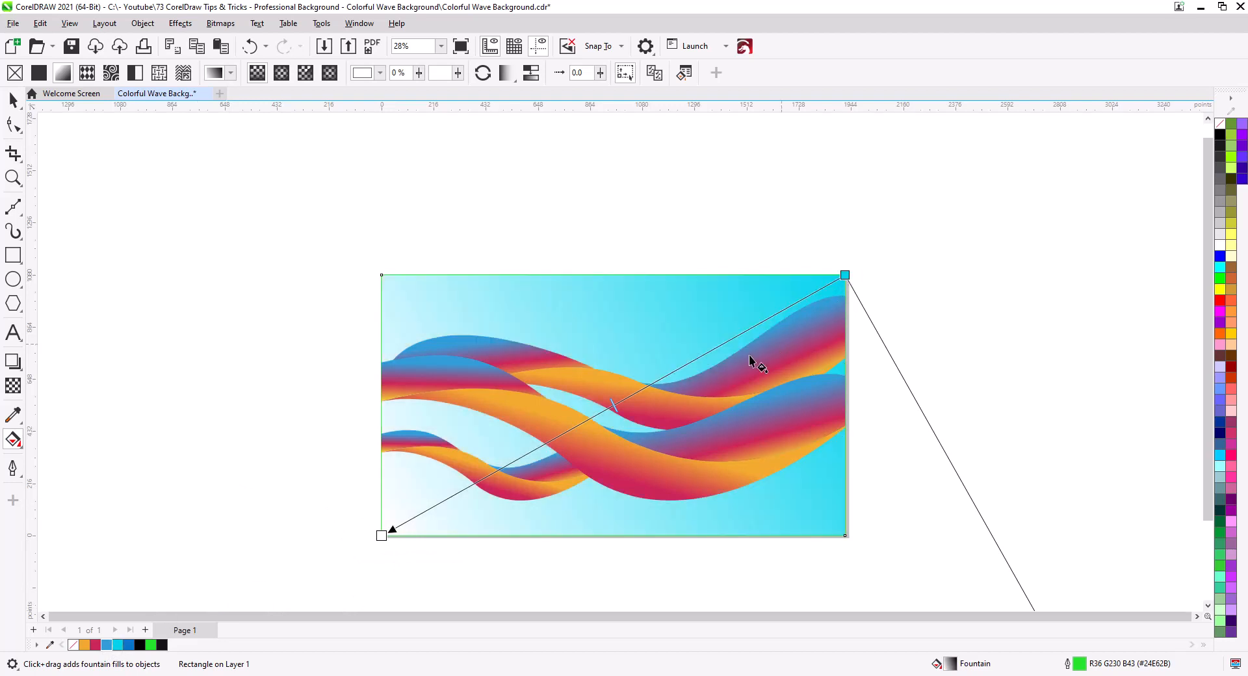
Add a darker blue colour stop midway along the background gradient and make its bottom-left end cyan
double_click(648, 387)
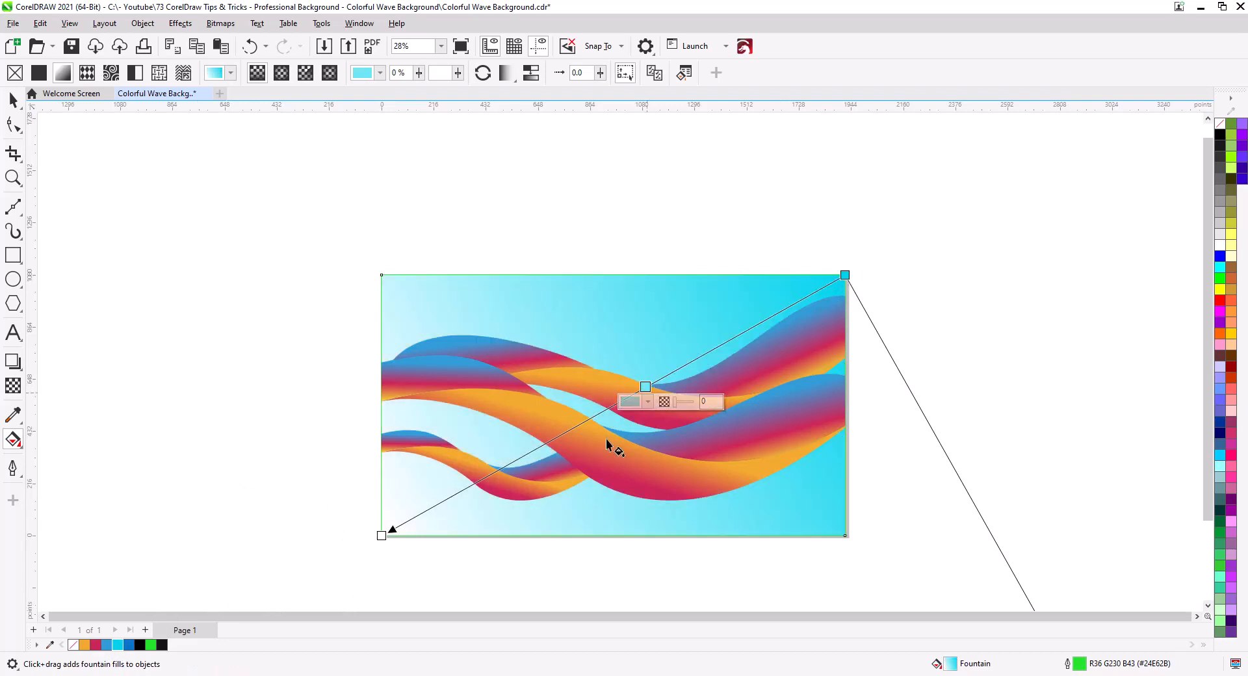
drag(130, 650, 646, 387)
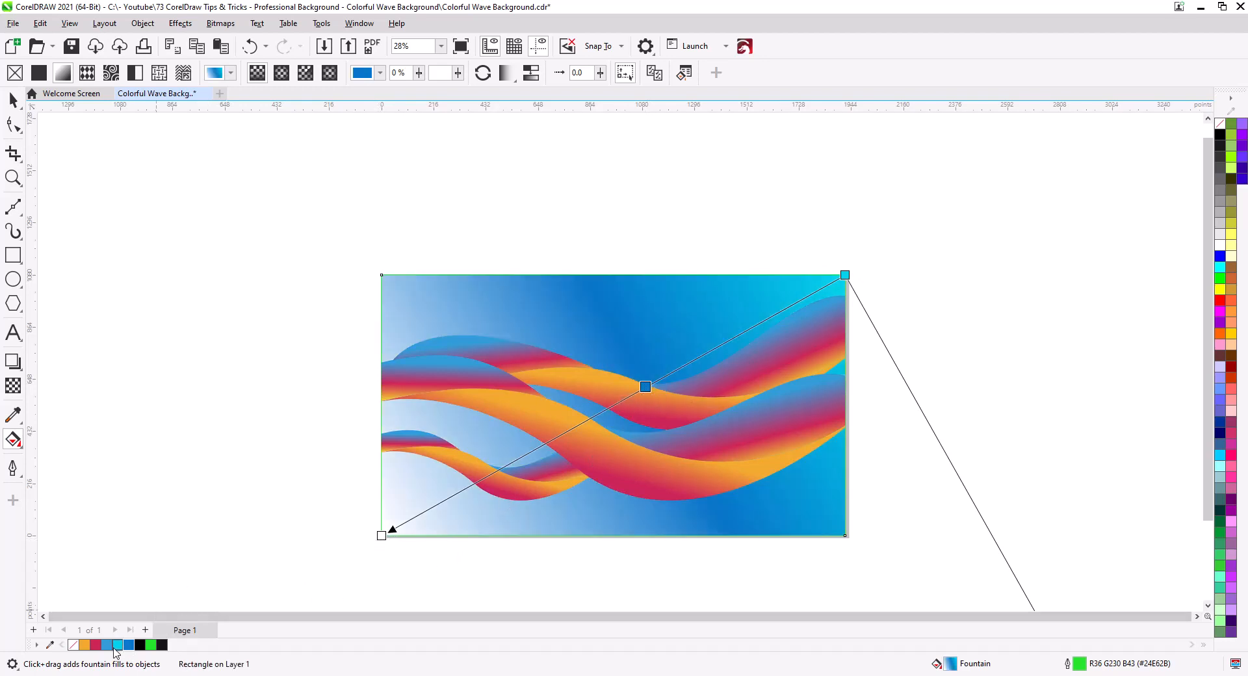
drag(141, 630, 381, 537)
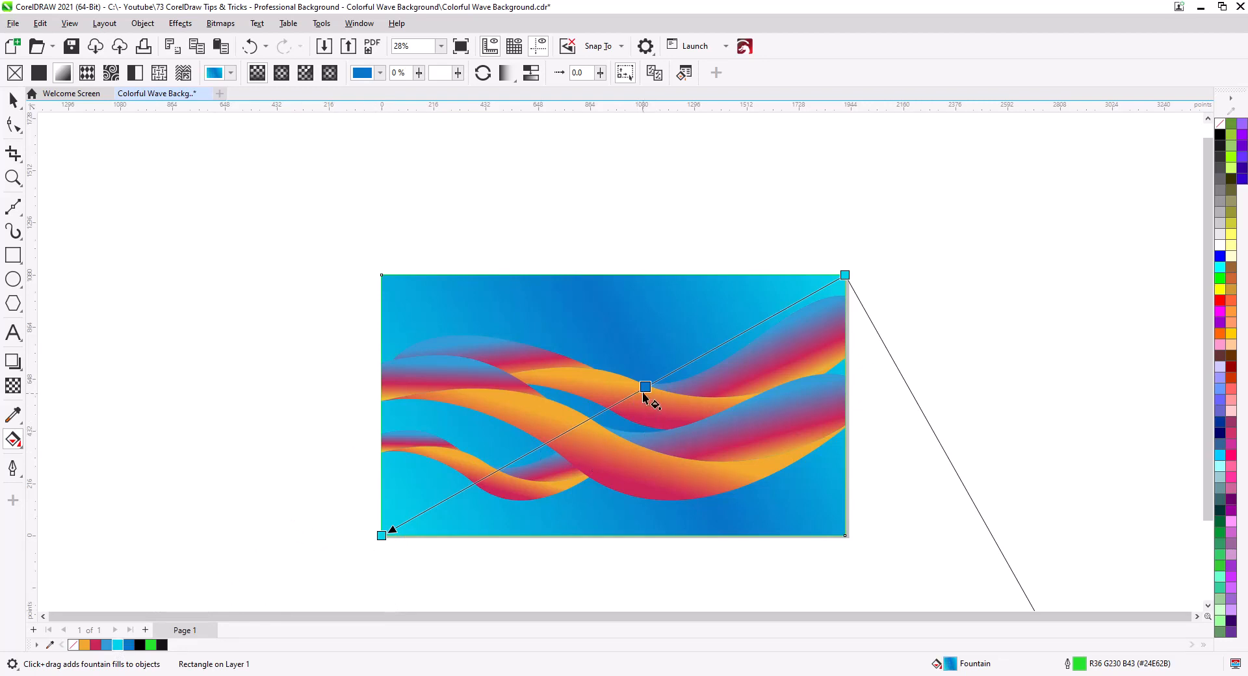
Shift the blue stop towards the page's top-right corner and set the longer blend's midpoint to about 64%
drag(644, 394, 662, 375)
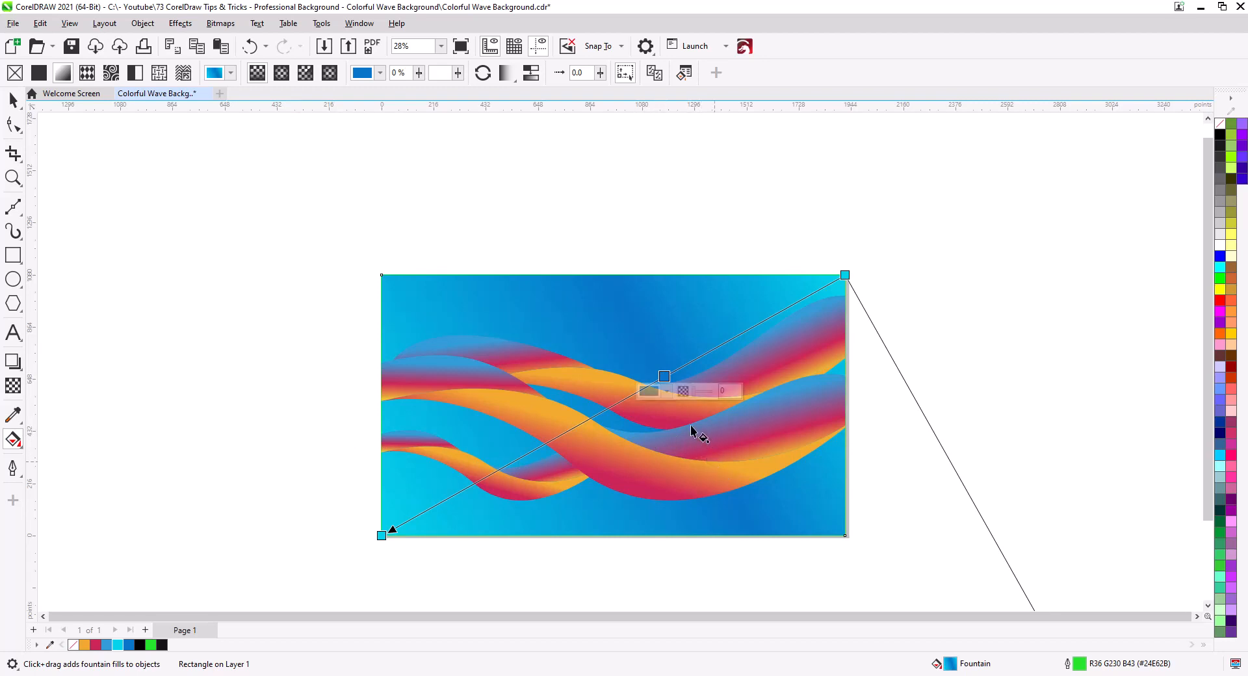
drag(663, 377, 741, 336)
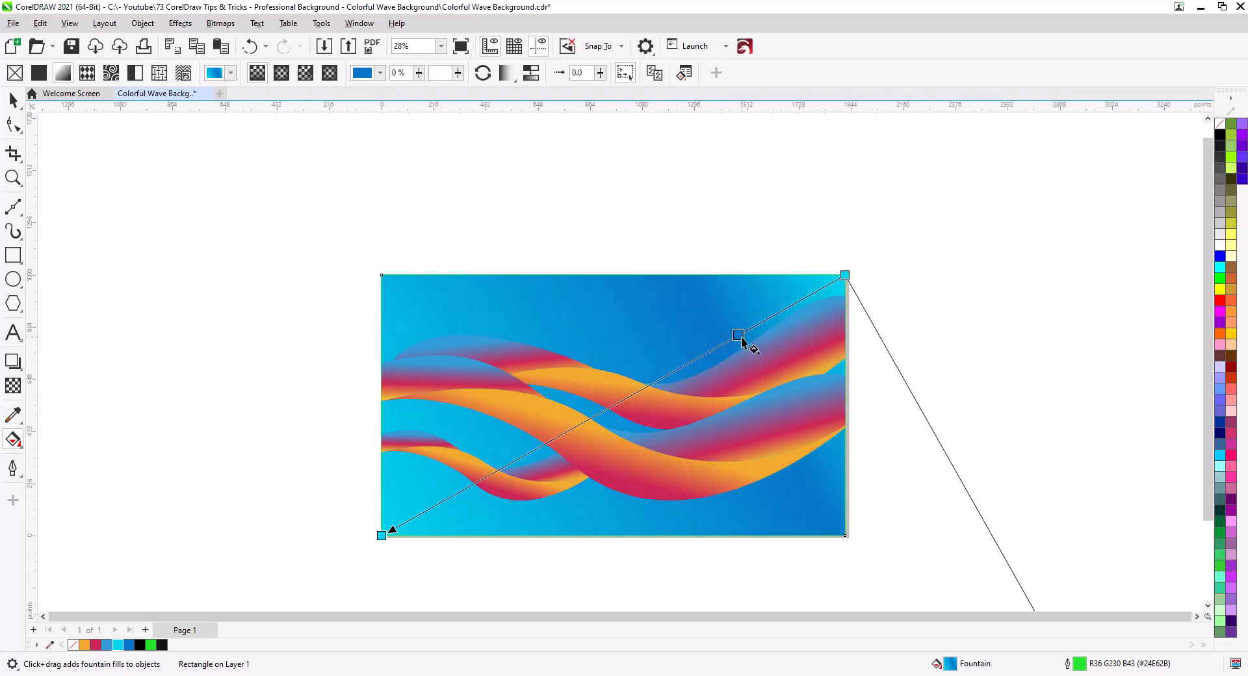
double_click(950, 663)
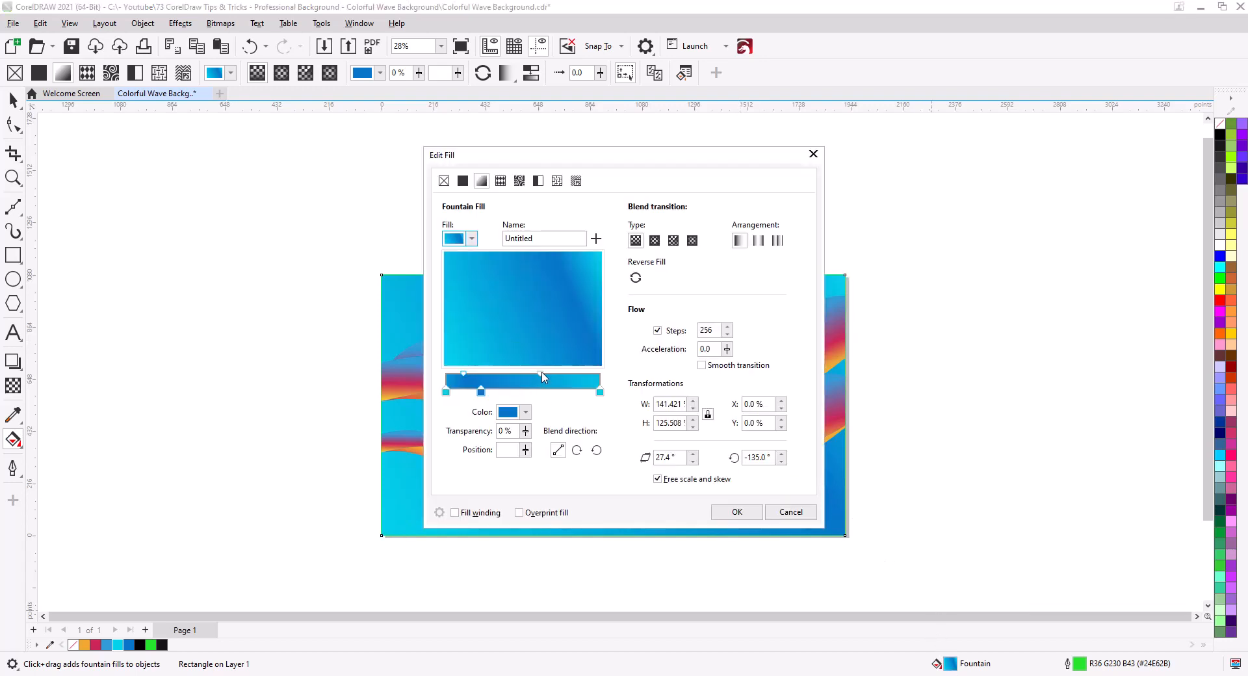
drag(542, 375, 559, 375)
drag(623, 156, 948, 184)
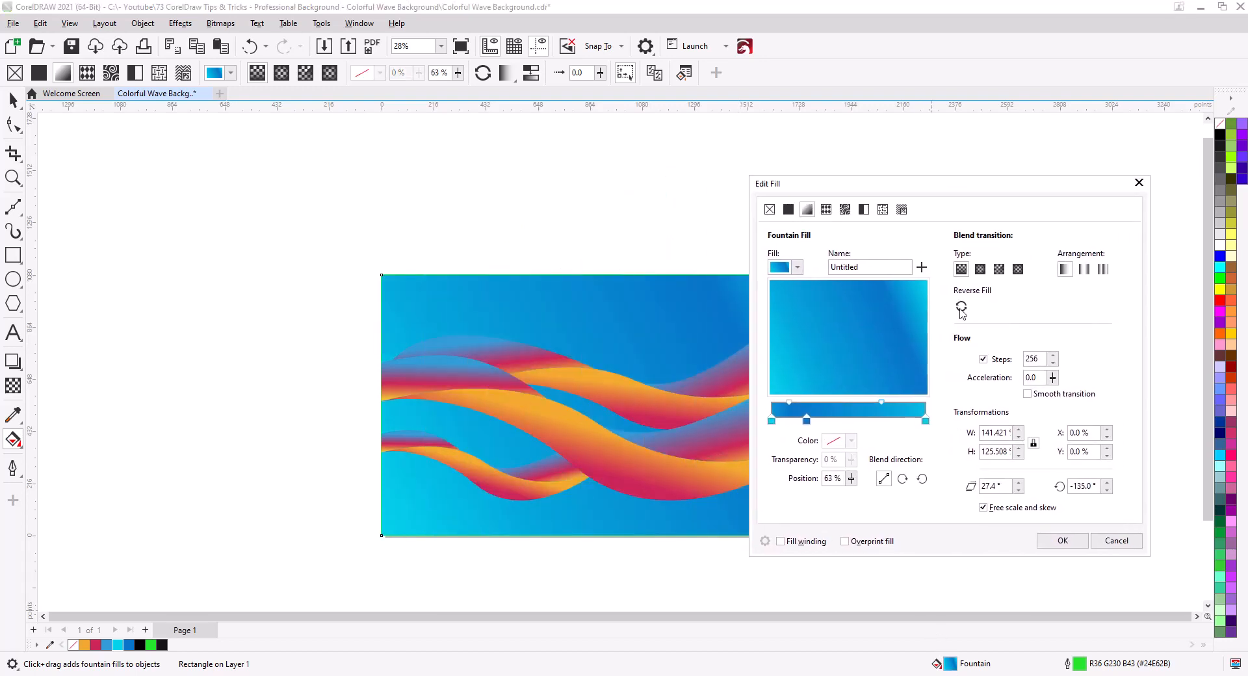
click(1062, 541)
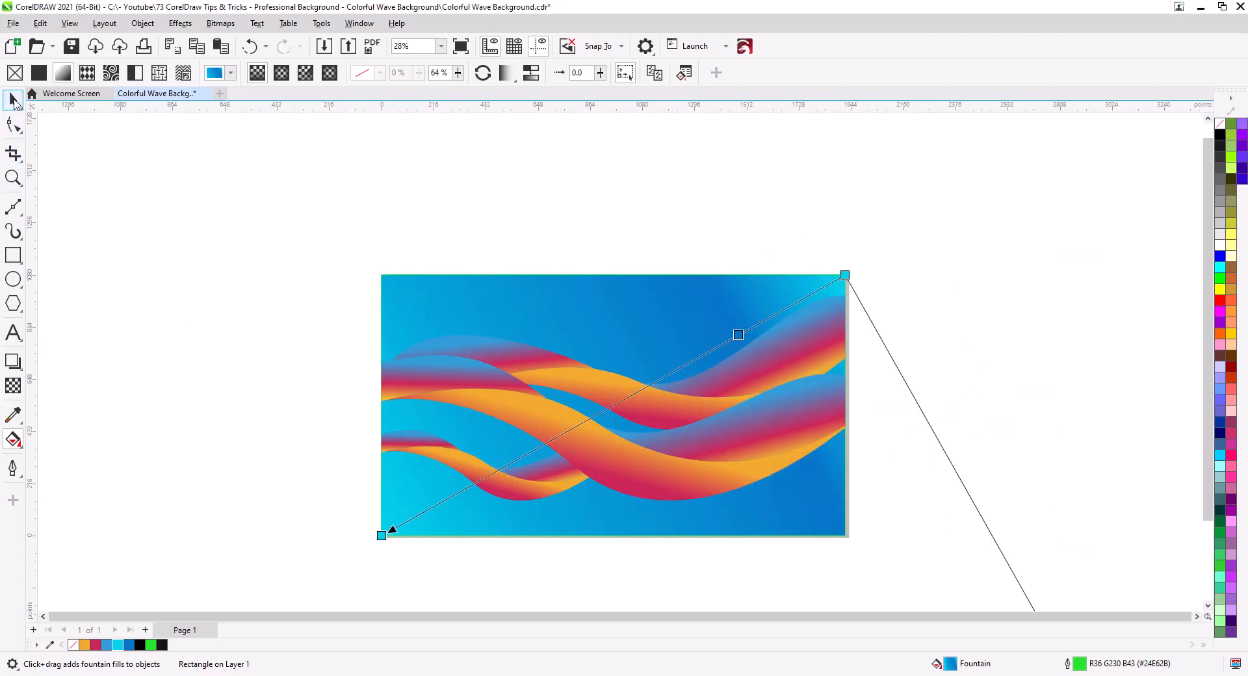
click(15, 101)
click(248, 360)
Copy the two rear pieces of the large middle wave in place onto a new second page
scroll(594, 444, up, 3)
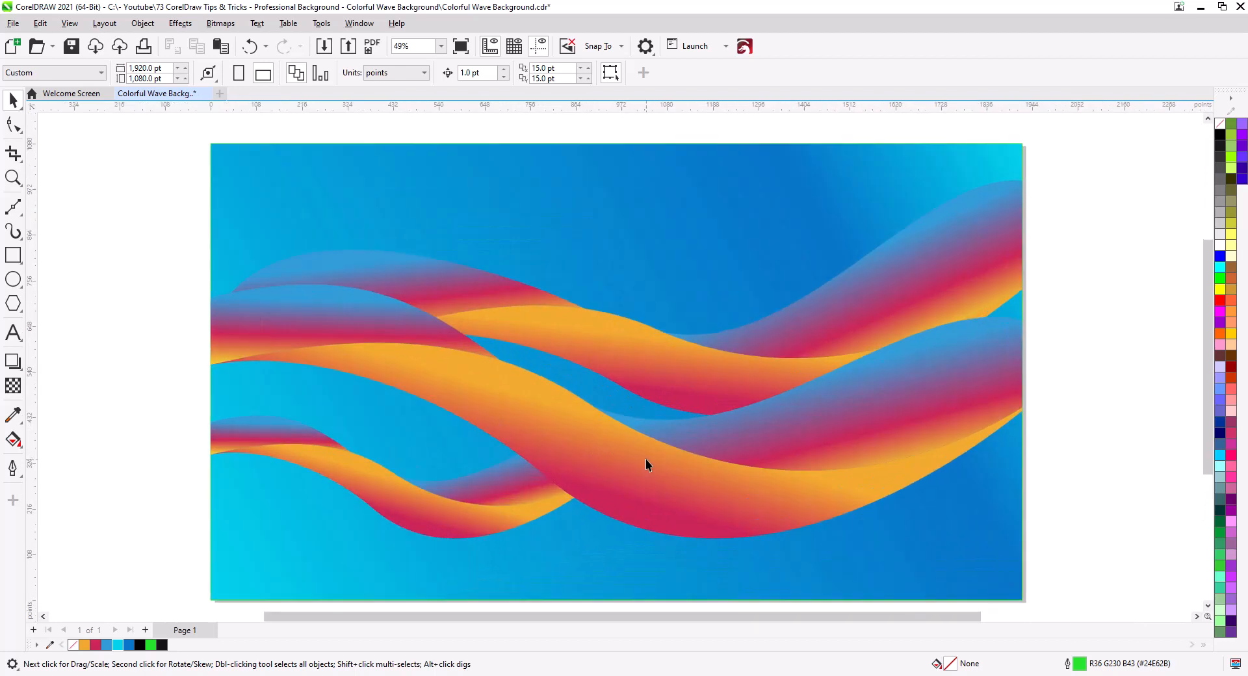
drag(646, 463, 604, 415)
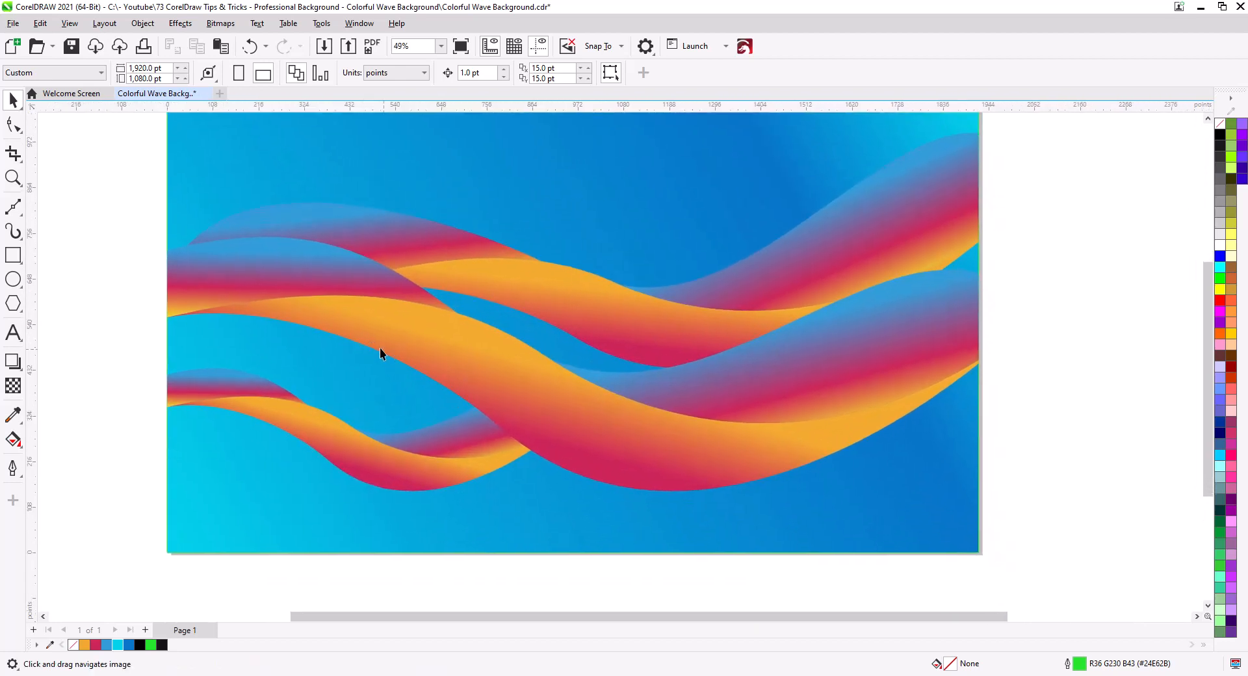
click(736, 347)
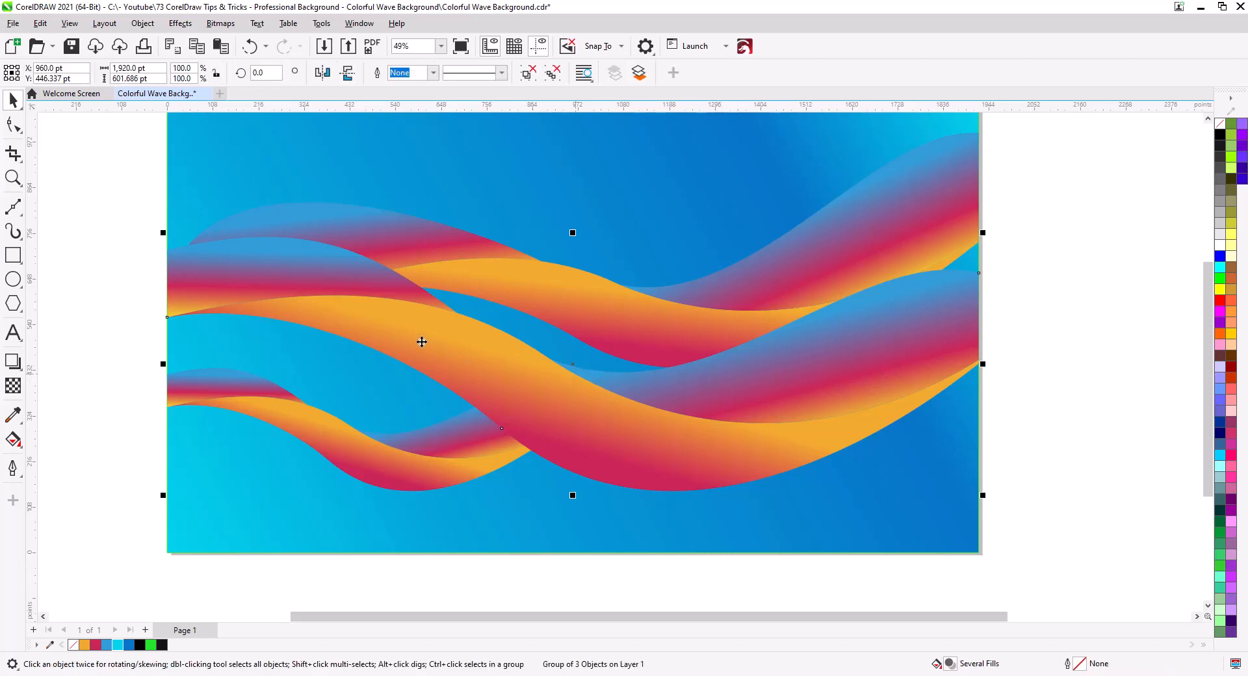
click(1066, 360)
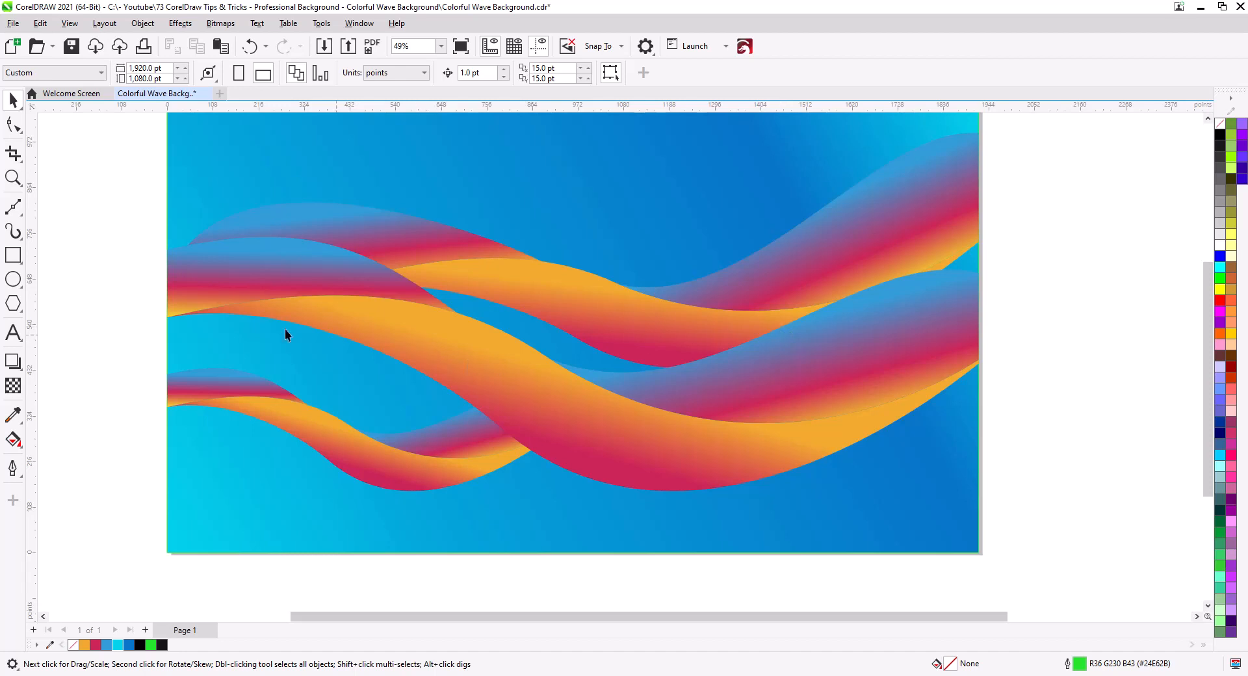
click(229, 242)
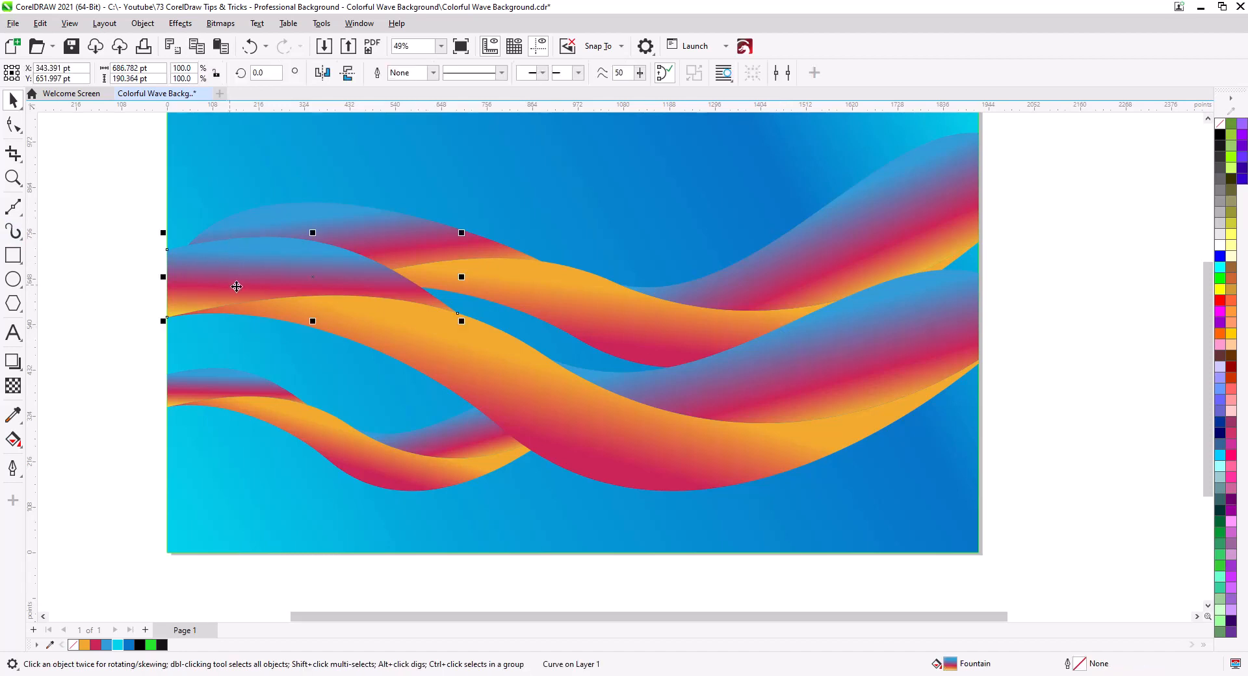
shift+click(746, 352)
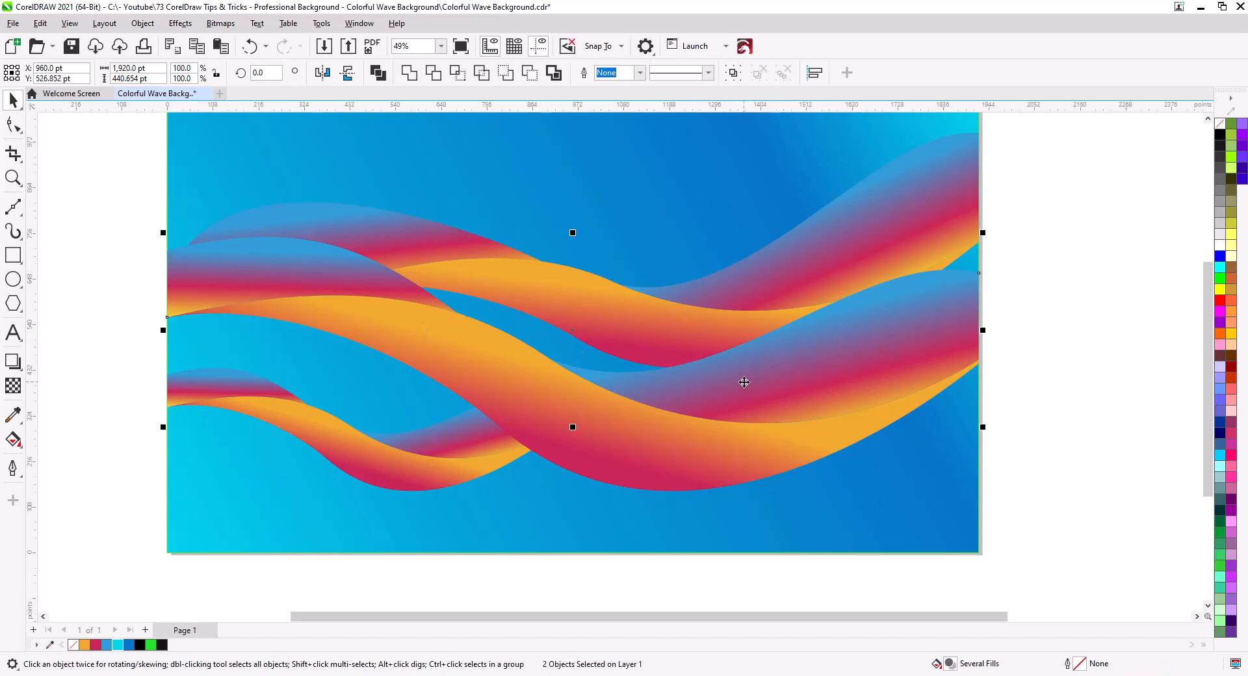
click(144, 630)
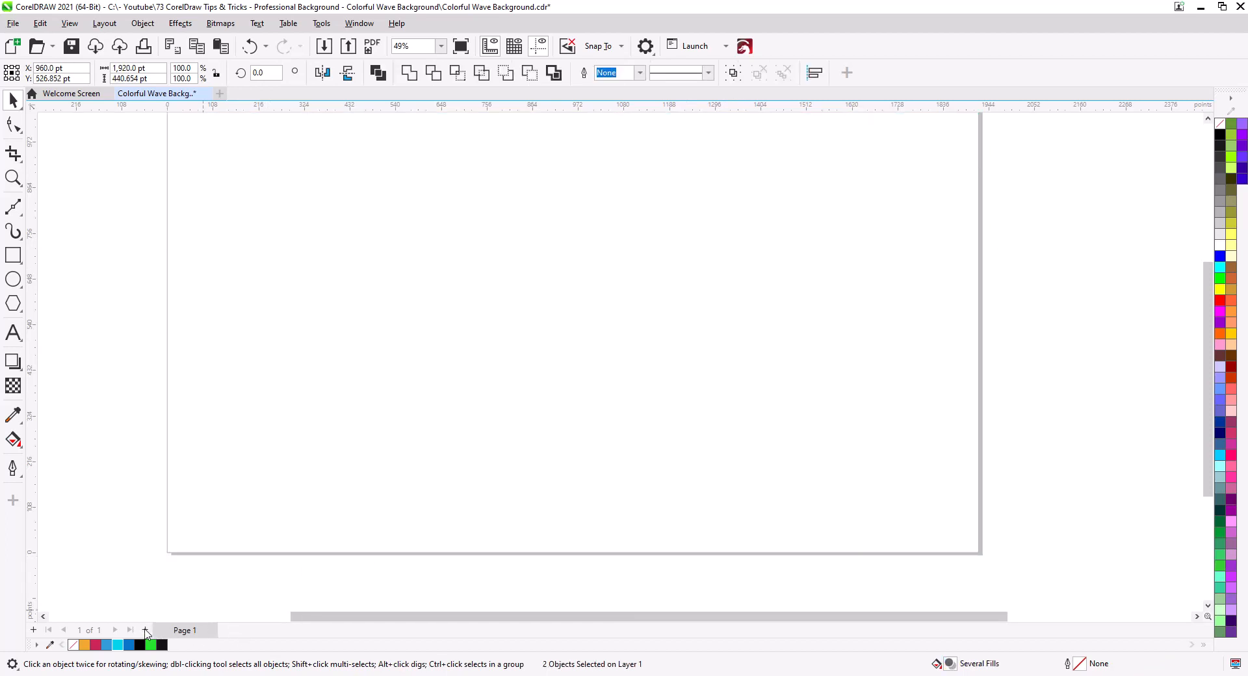
key(ctrl+v)
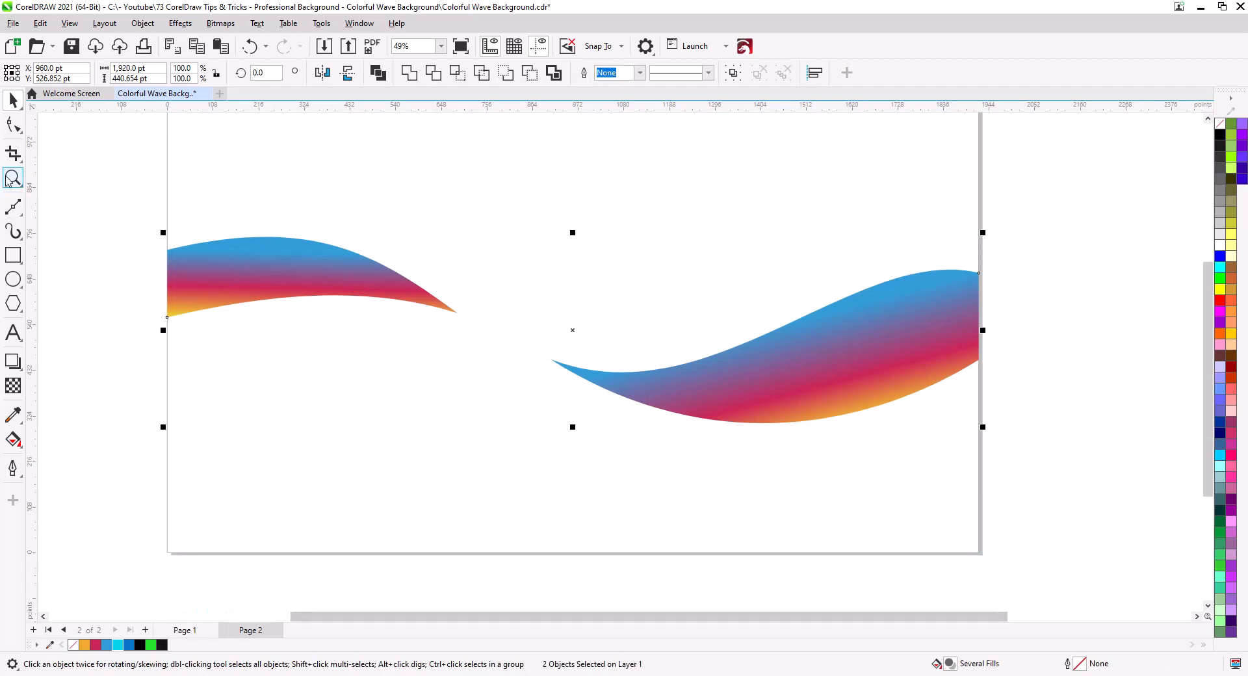
Break the left wave shape's path at its top-left node and at its right tip
click(14, 124)
drag(147, 238, 189, 270)
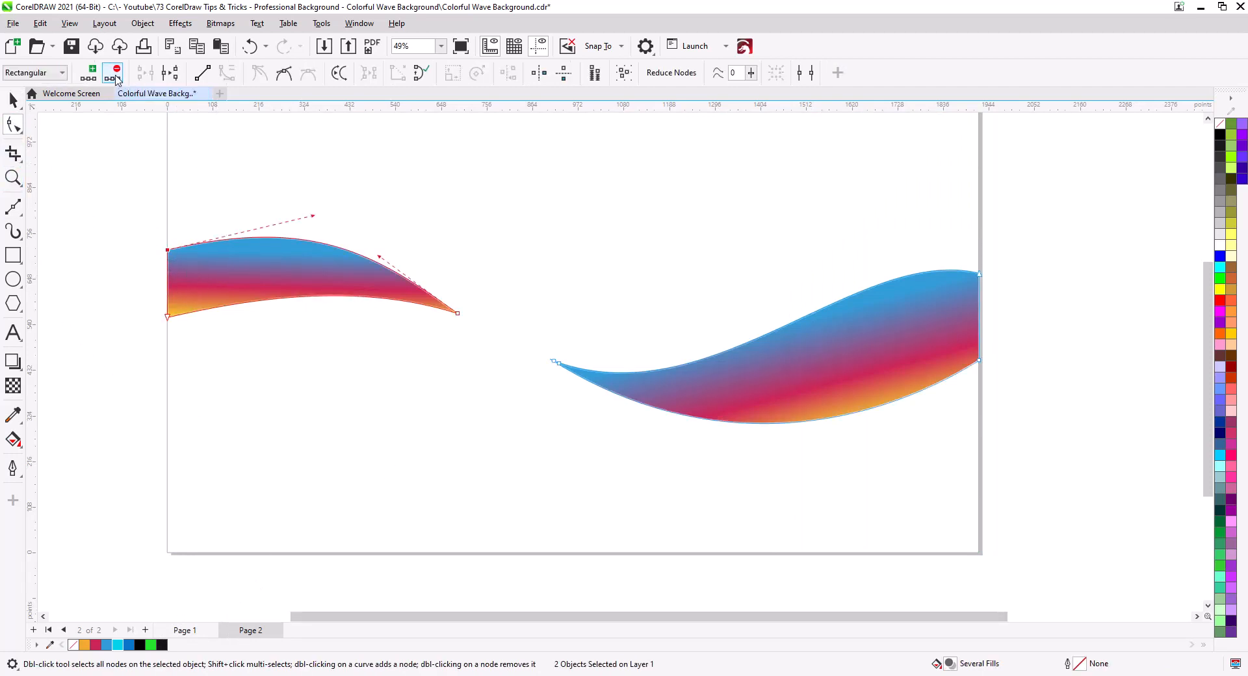
click(170, 73)
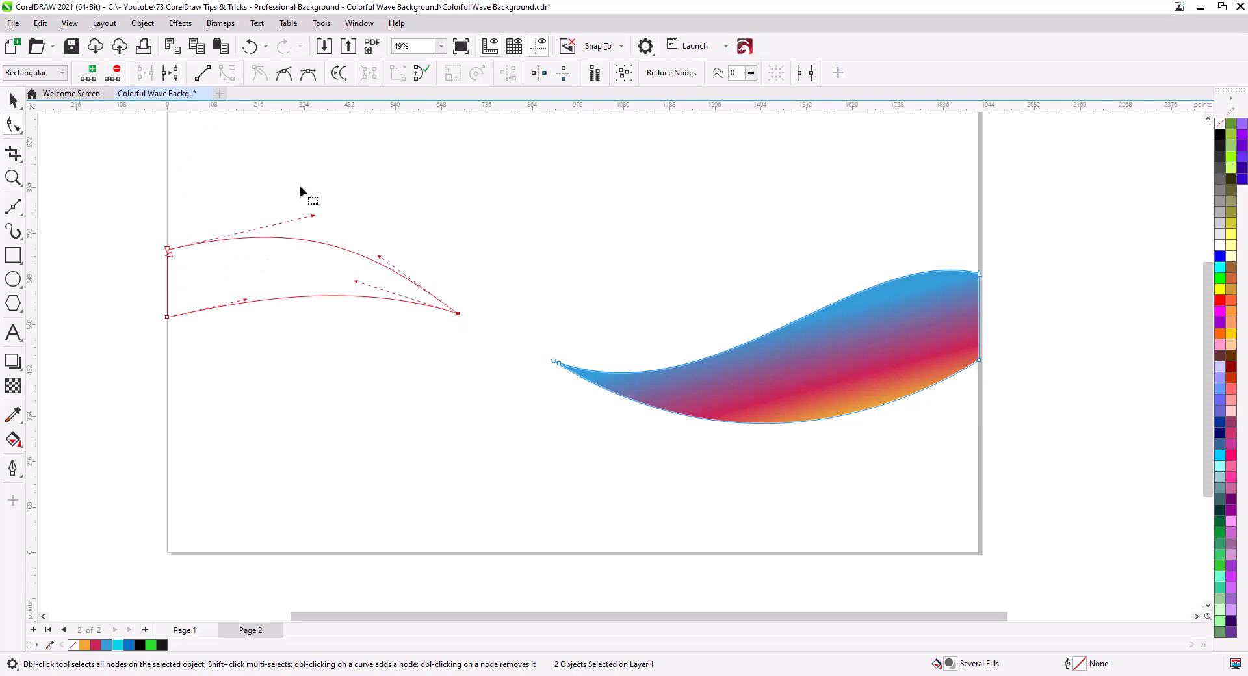
click(493, 325)
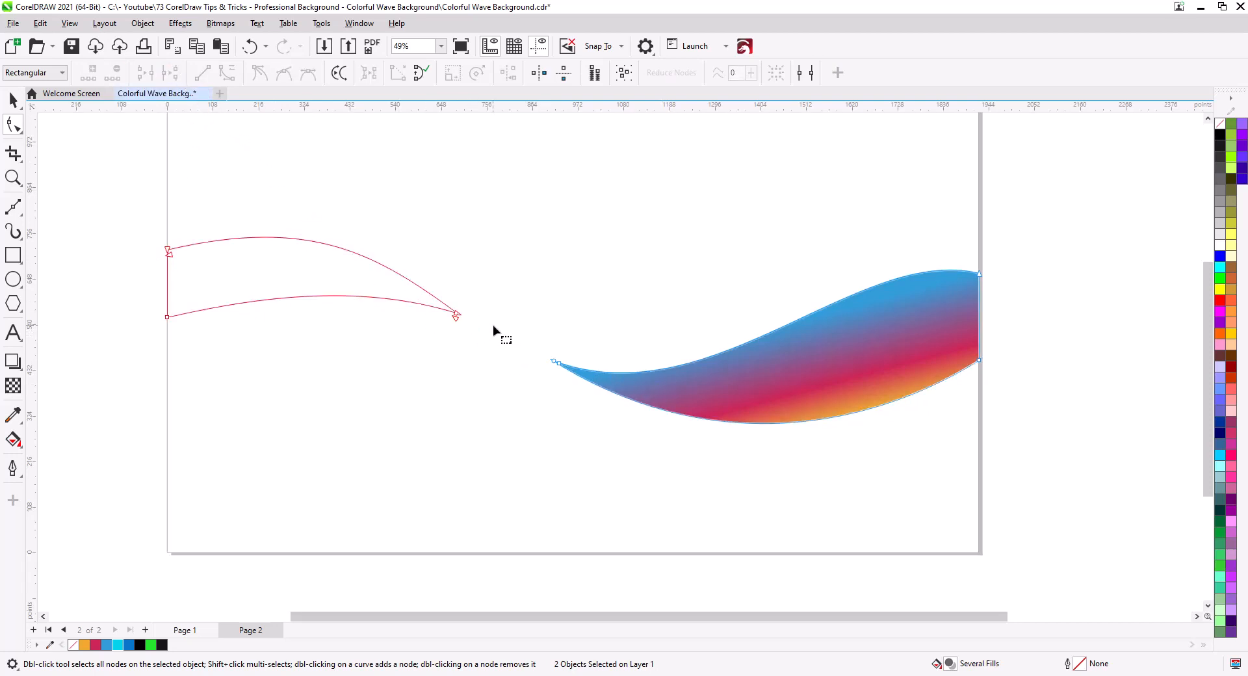
Break the right wave shape's path at its left tip and top-right node, and give both shapes a black outline
drag(492, 325, 569, 388)
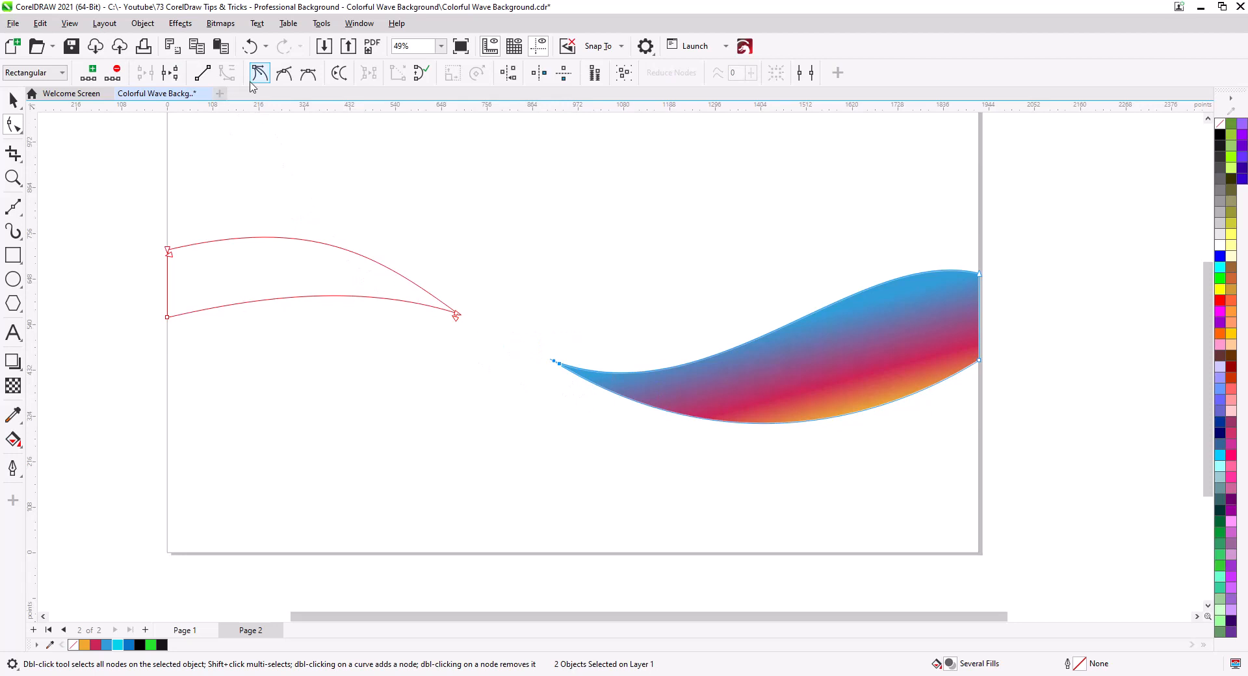
click(170, 72)
drag(960, 229, 1013, 323)
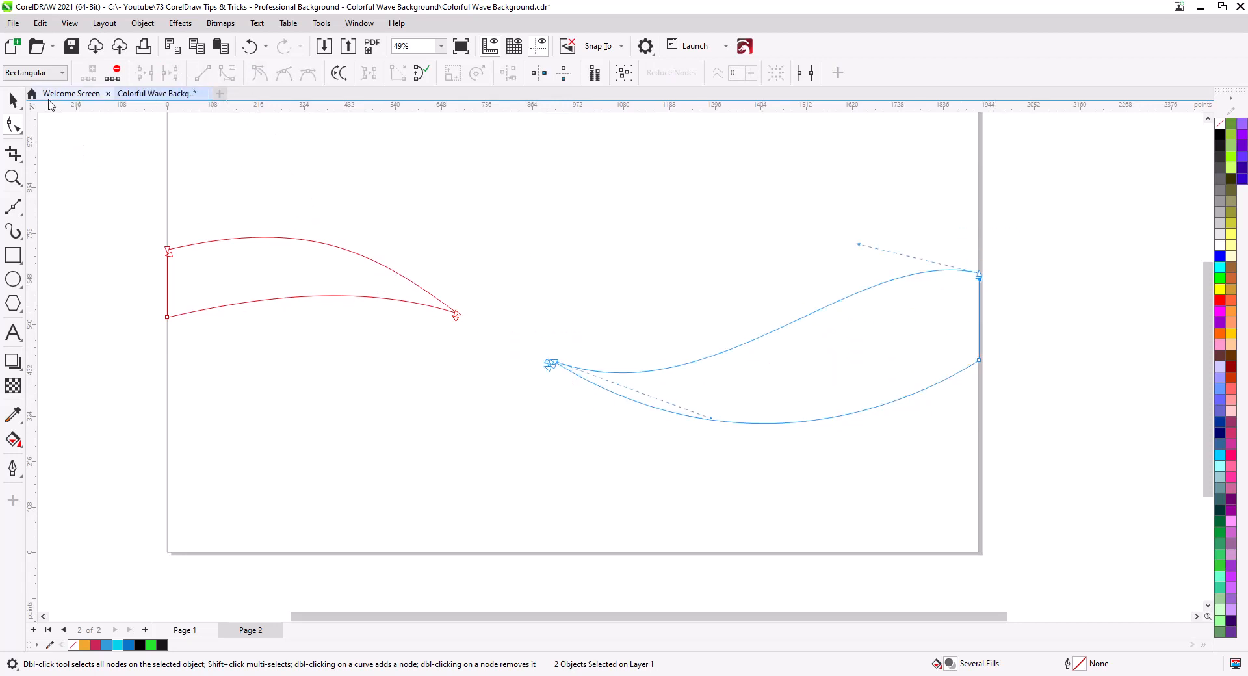
click(13, 99)
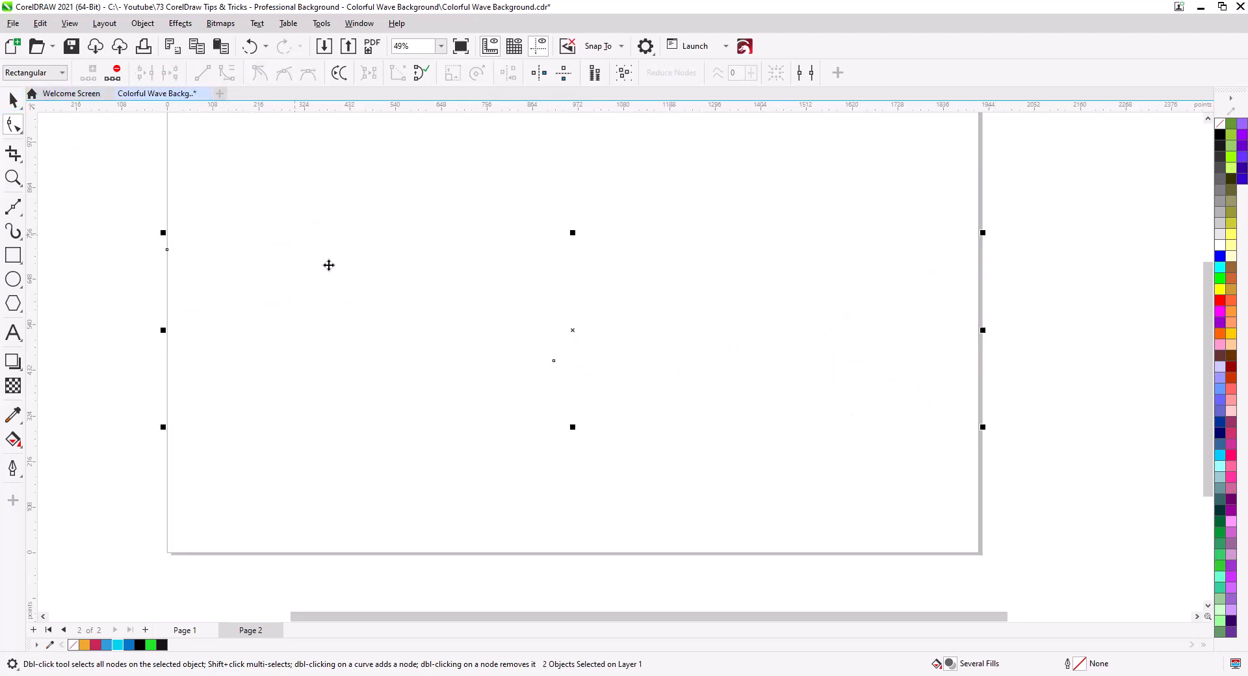
right_click(1220, 134)
right_click(927, 310)
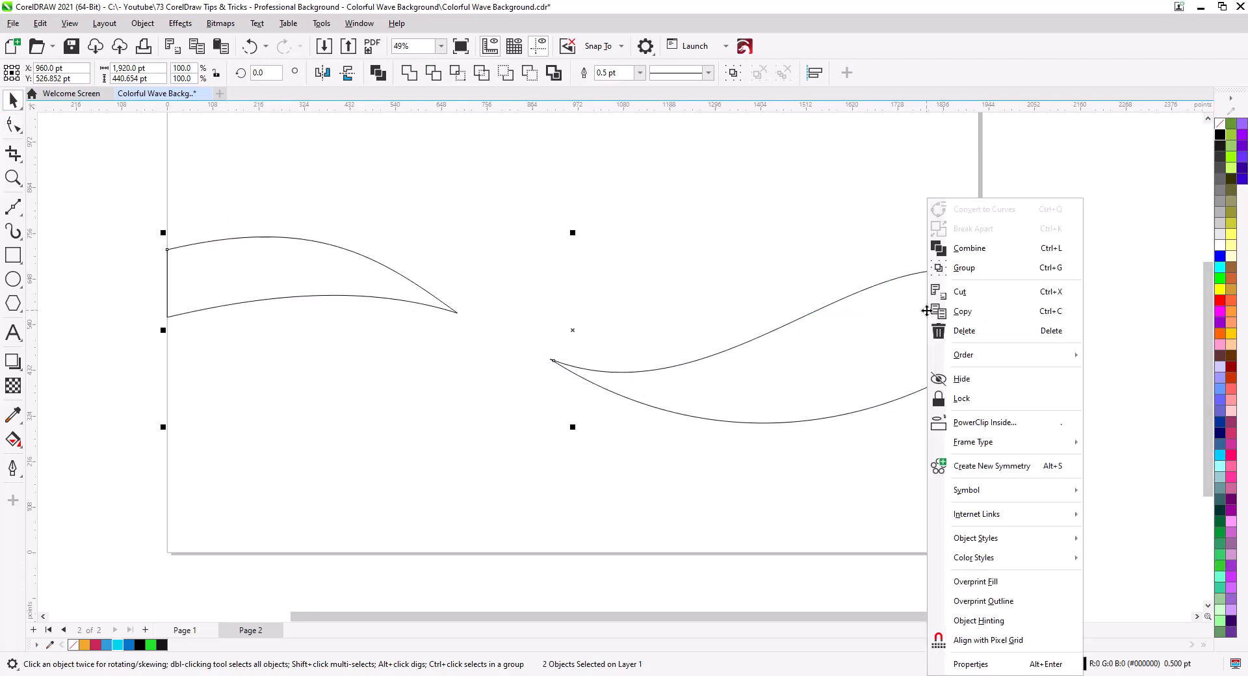
click(864, 288)
right_click(864, 287)
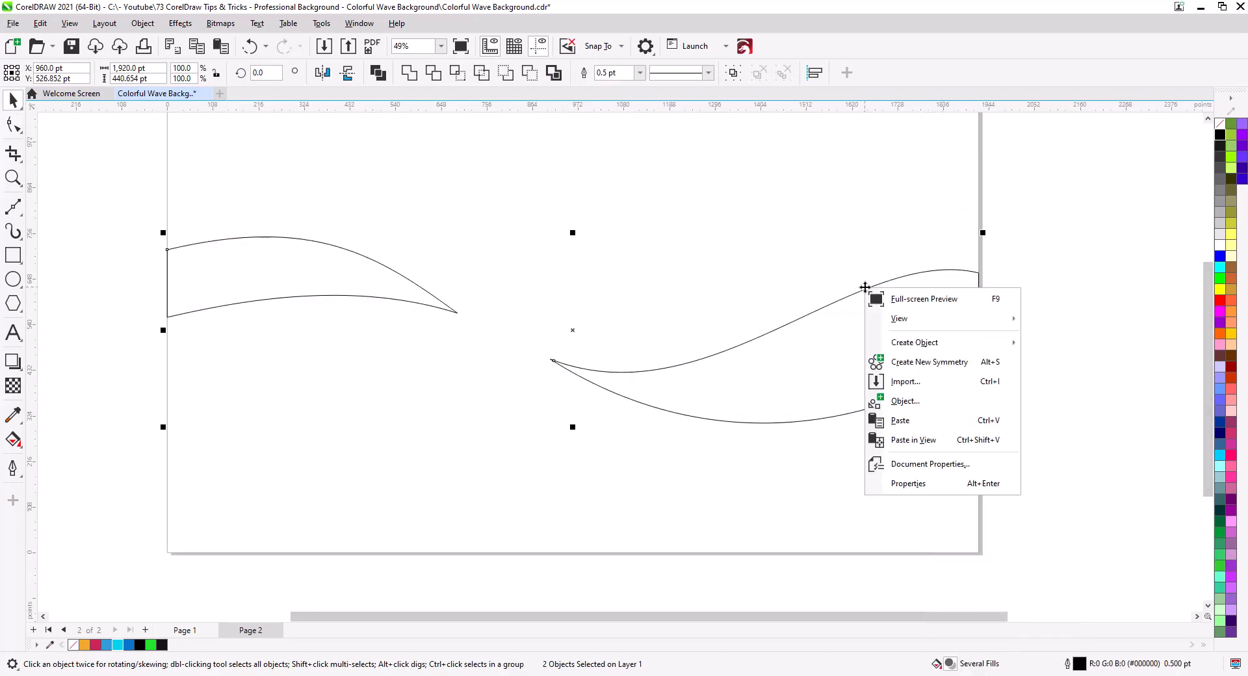
click(816, 370)
click(845, 384)
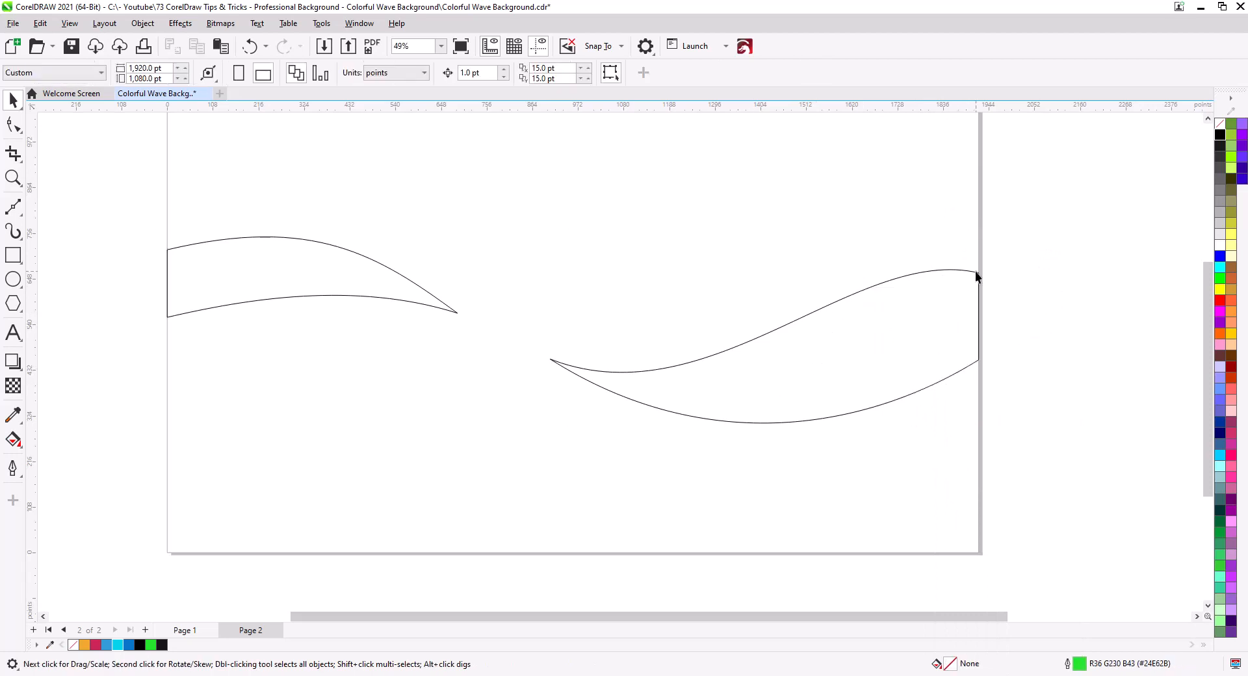
Break the right wave curve and the left wave curve apart into separate line segments
click(975, 273)
right_click(975, 273)
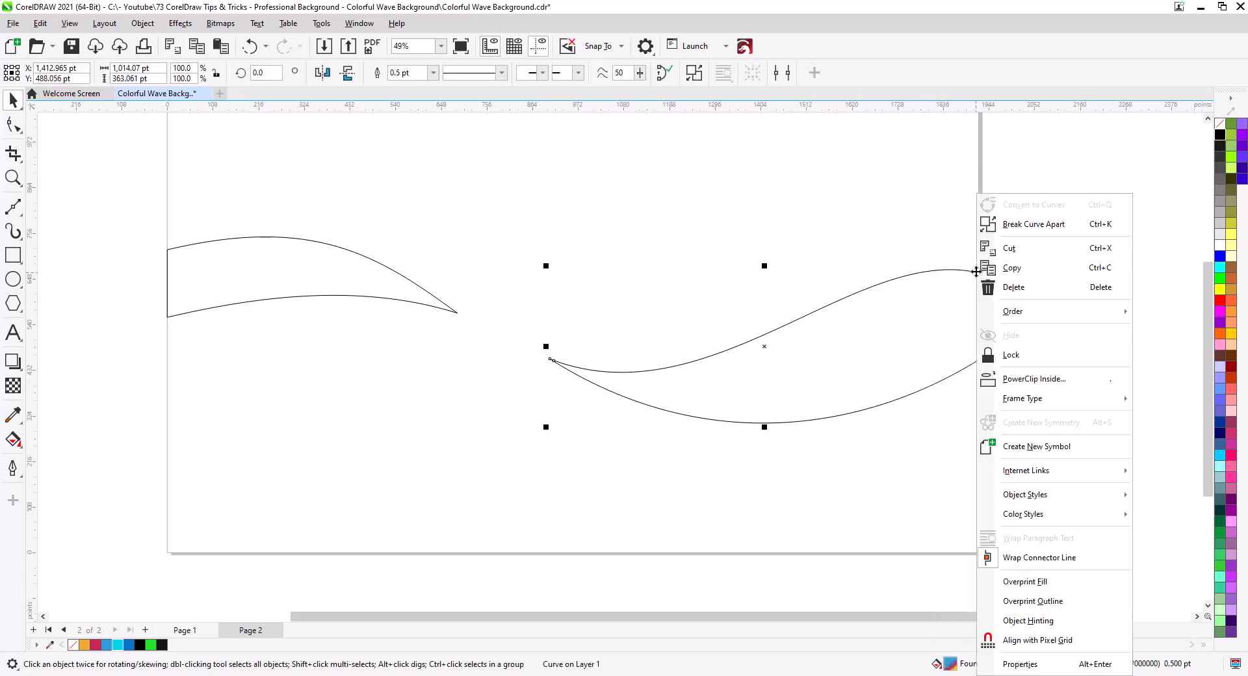
click(1012, 224)
click(606, 294)
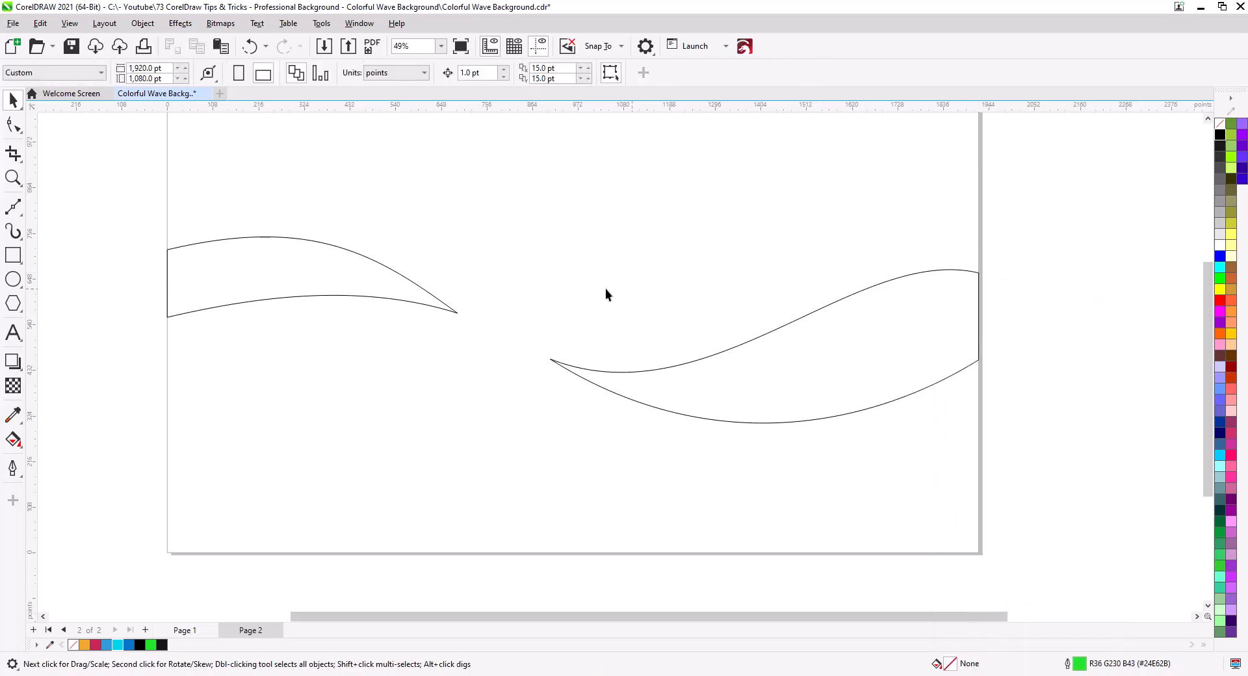
click(403, 275)
right_click(403, 276)
click(455, 225)
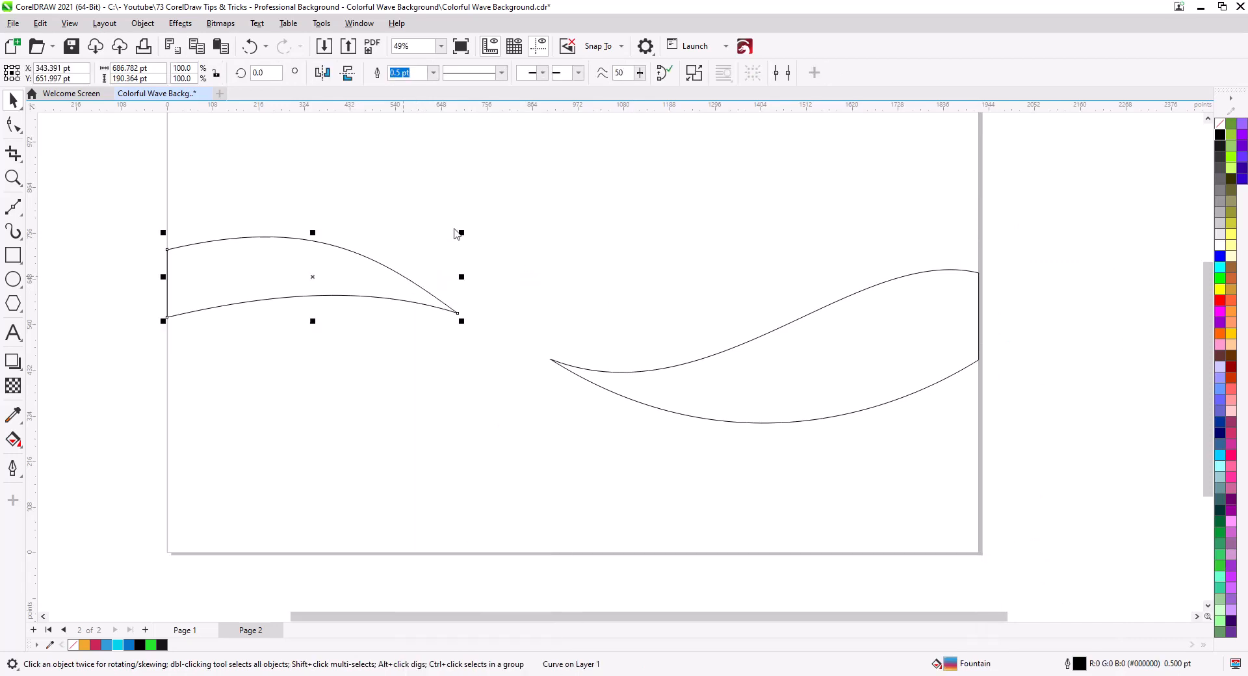
Move the upper edge curves of the left and right wave pieces from the second page in place onto the first page
click(396, 259)
click(416, 278)
shift+click(799, 319)
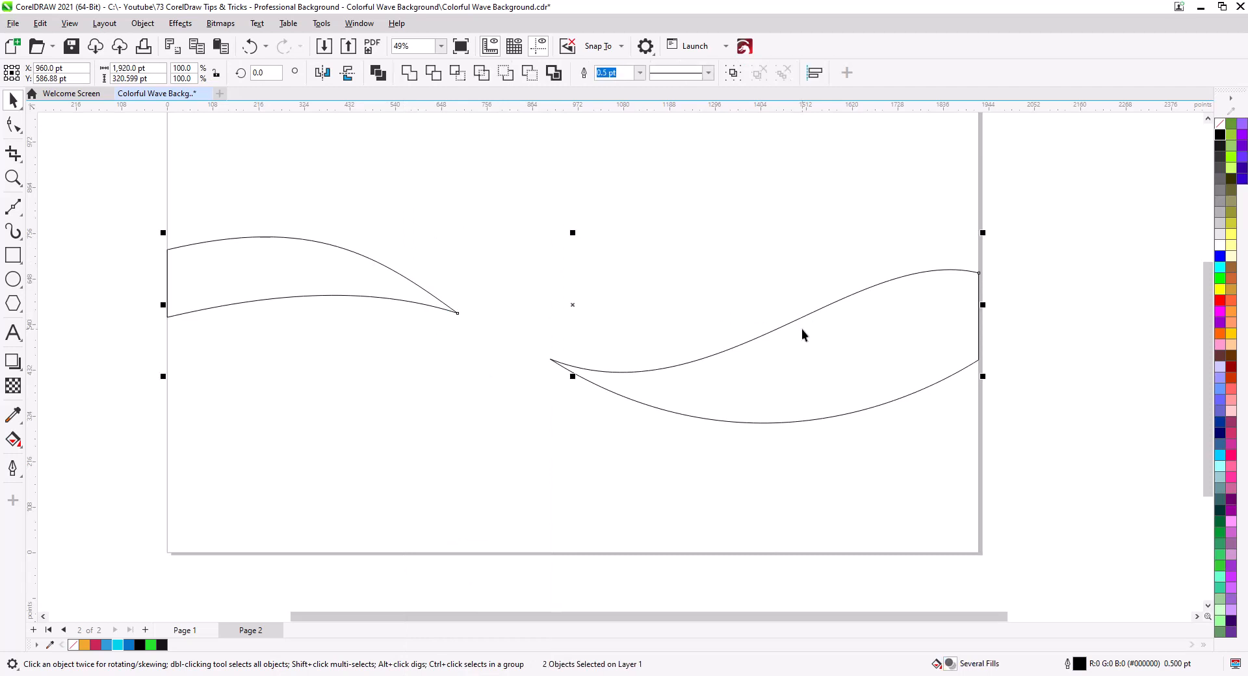
key(Delete)
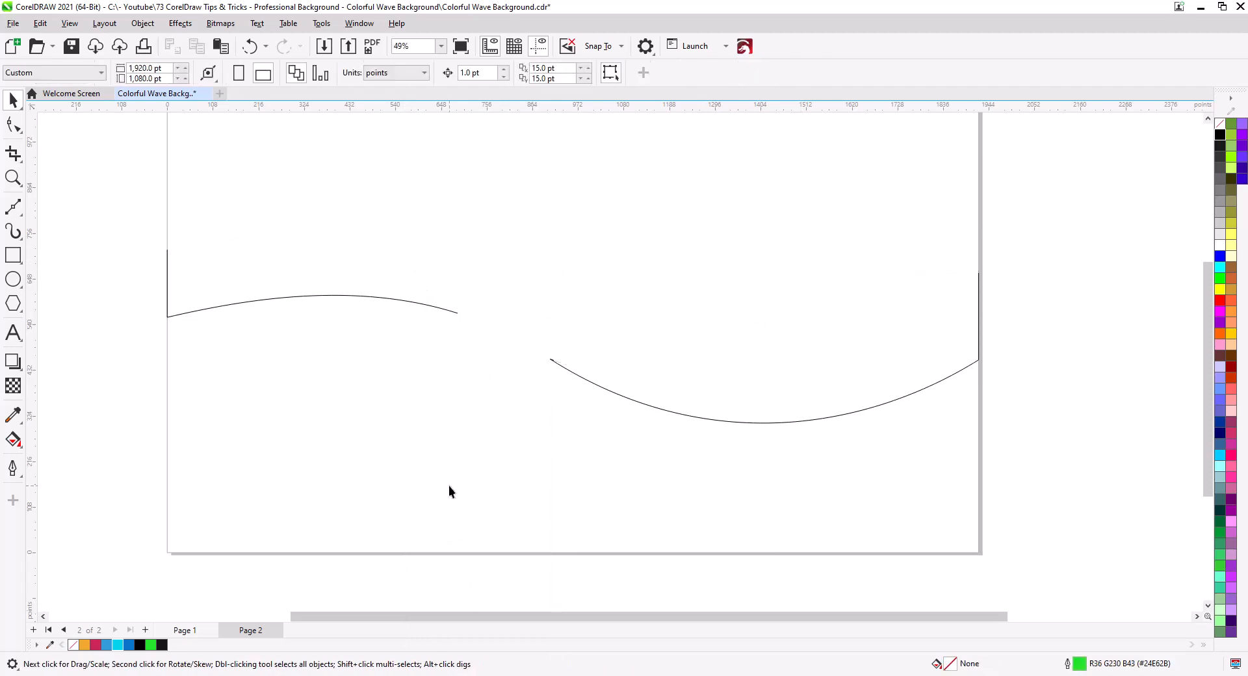
click(195, 629)
key(ctrl+v)
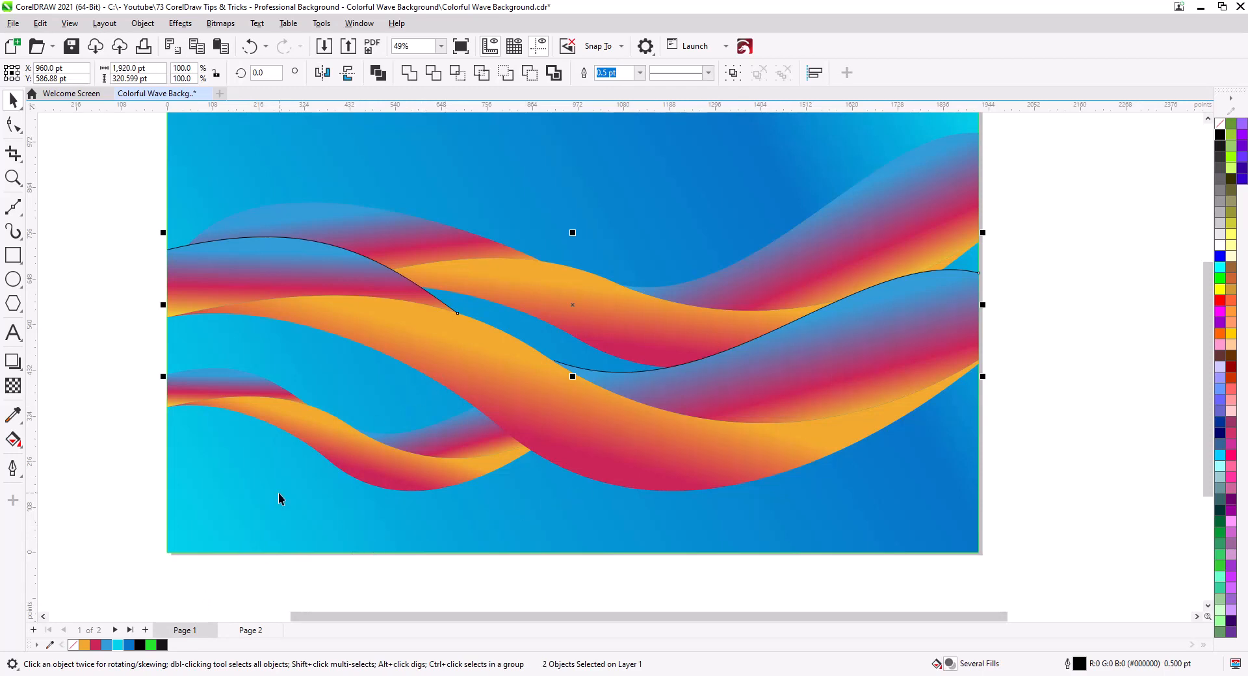
Give the two pasted edge curves an orange outline with a width of 8 pt
right_click(85, 645)
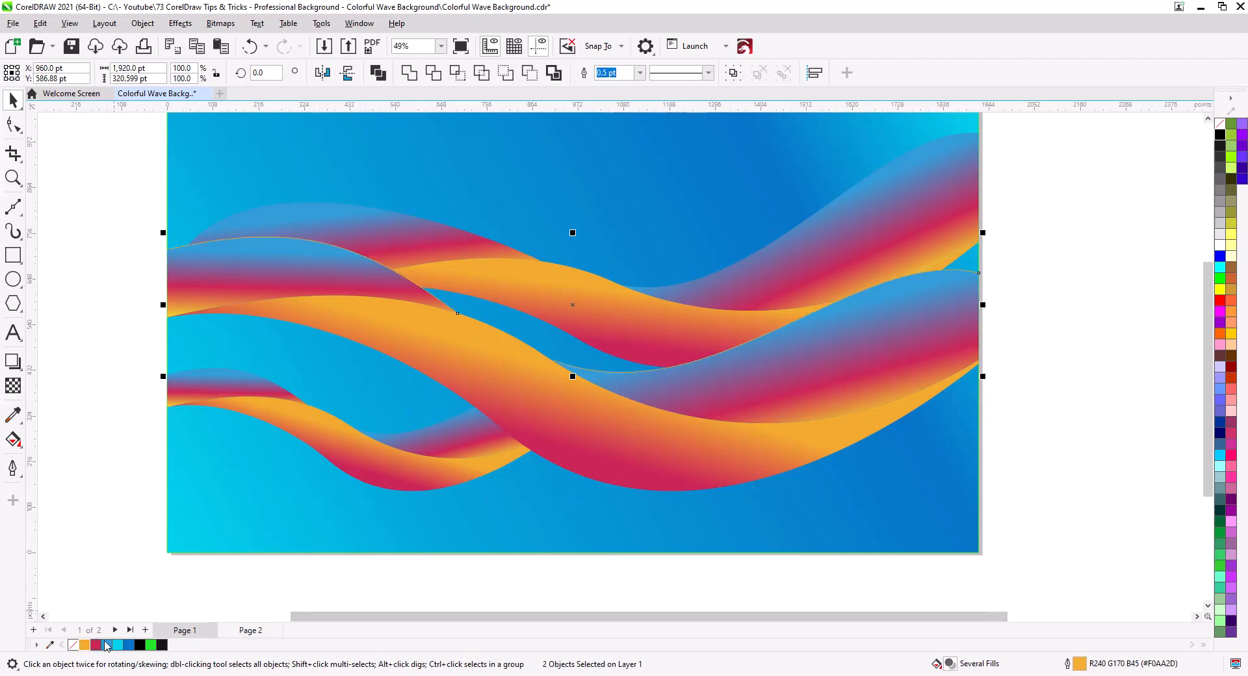
click(639, 72)
click(624, 154)
click(639, 73)
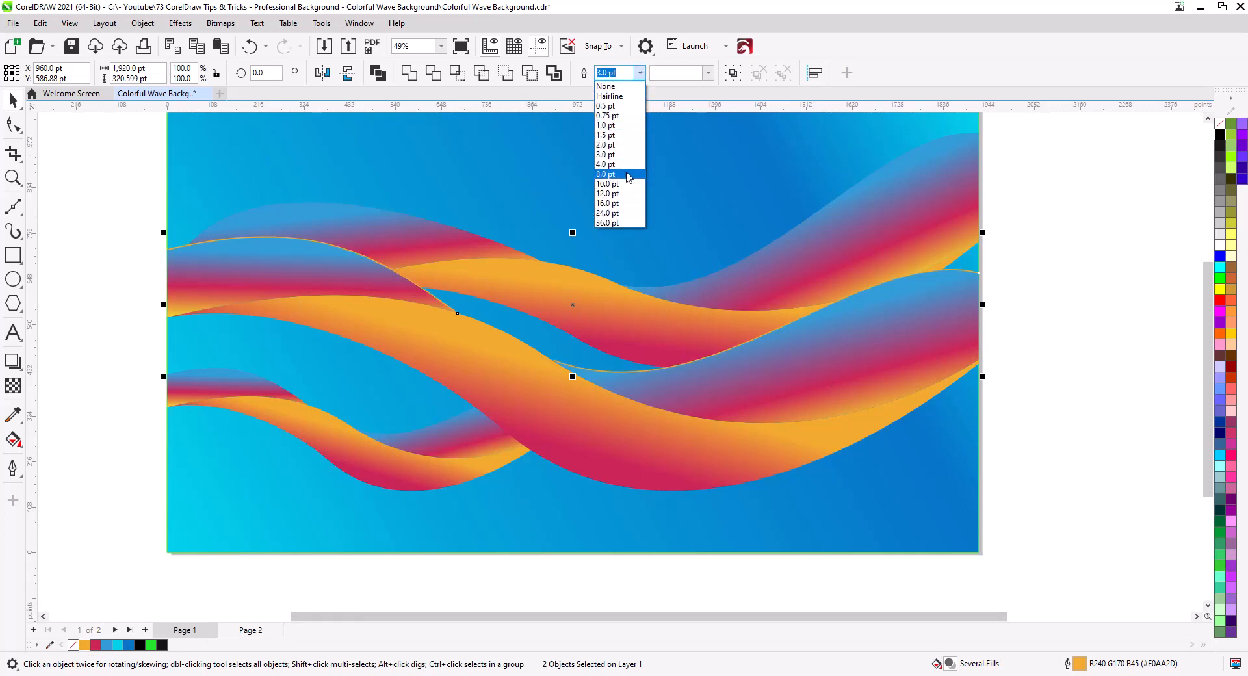
click(627, 174)
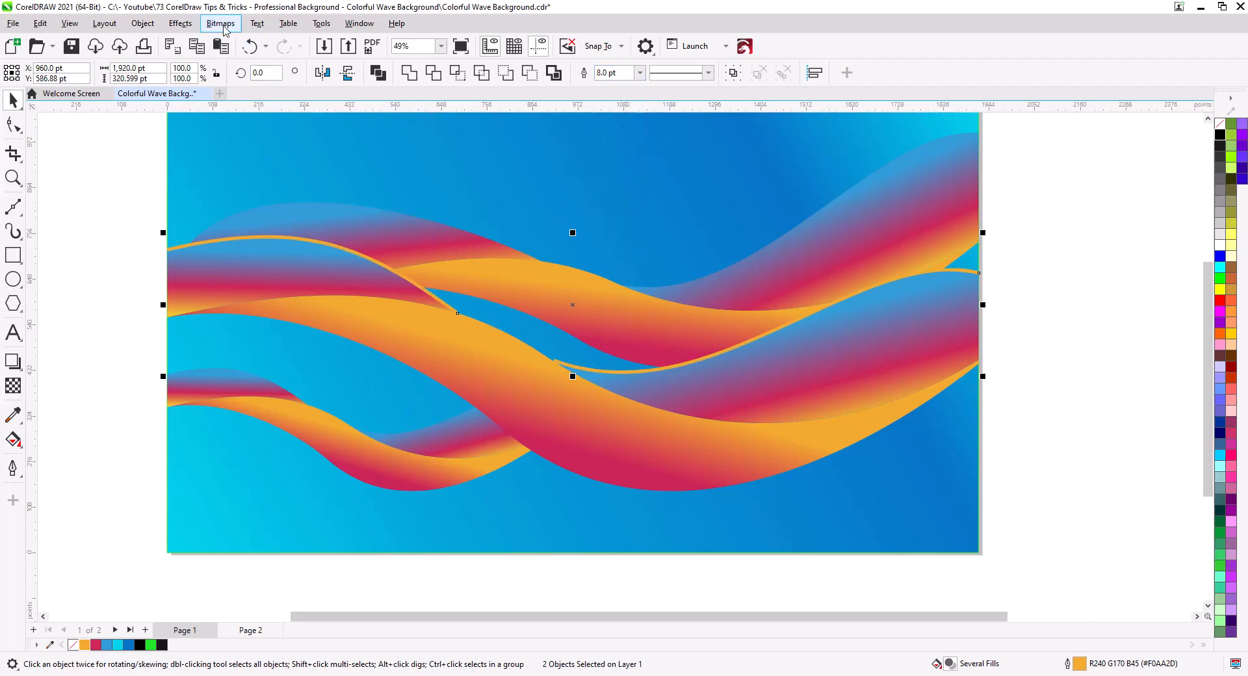
Apply a Gaussian Blur with a radius of 21.7 pixels to the two orange edge curves
click(180, 24)
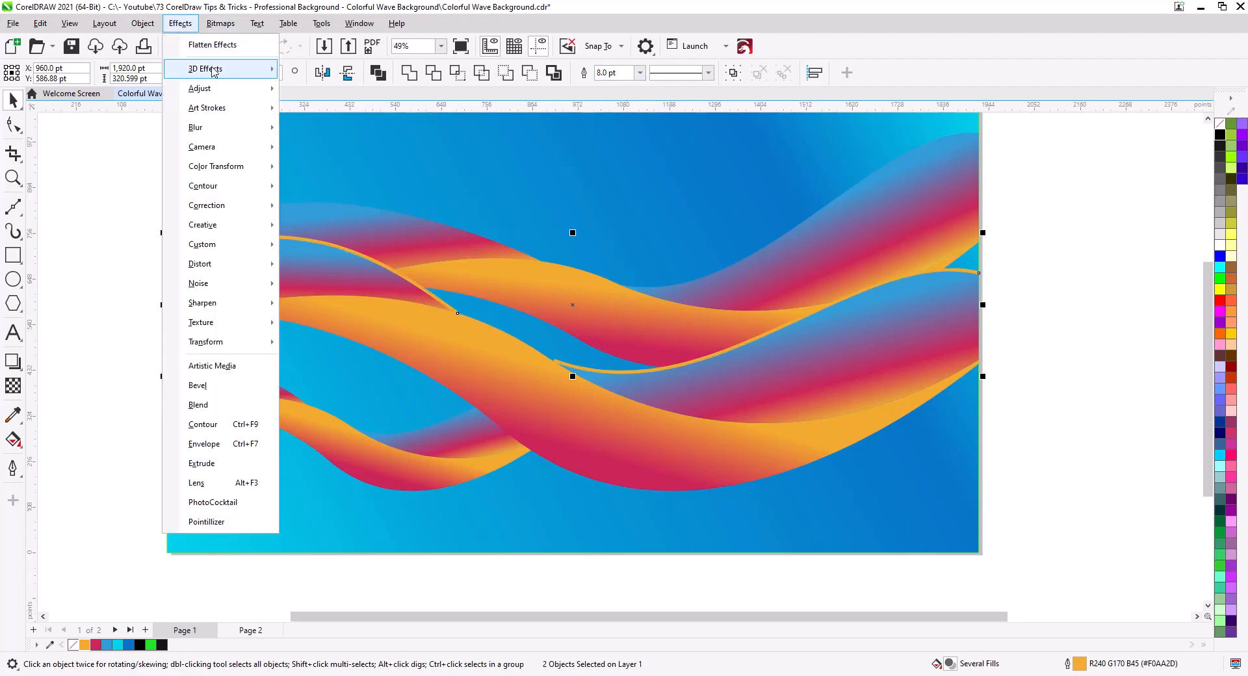
mouse_move(221, 127)
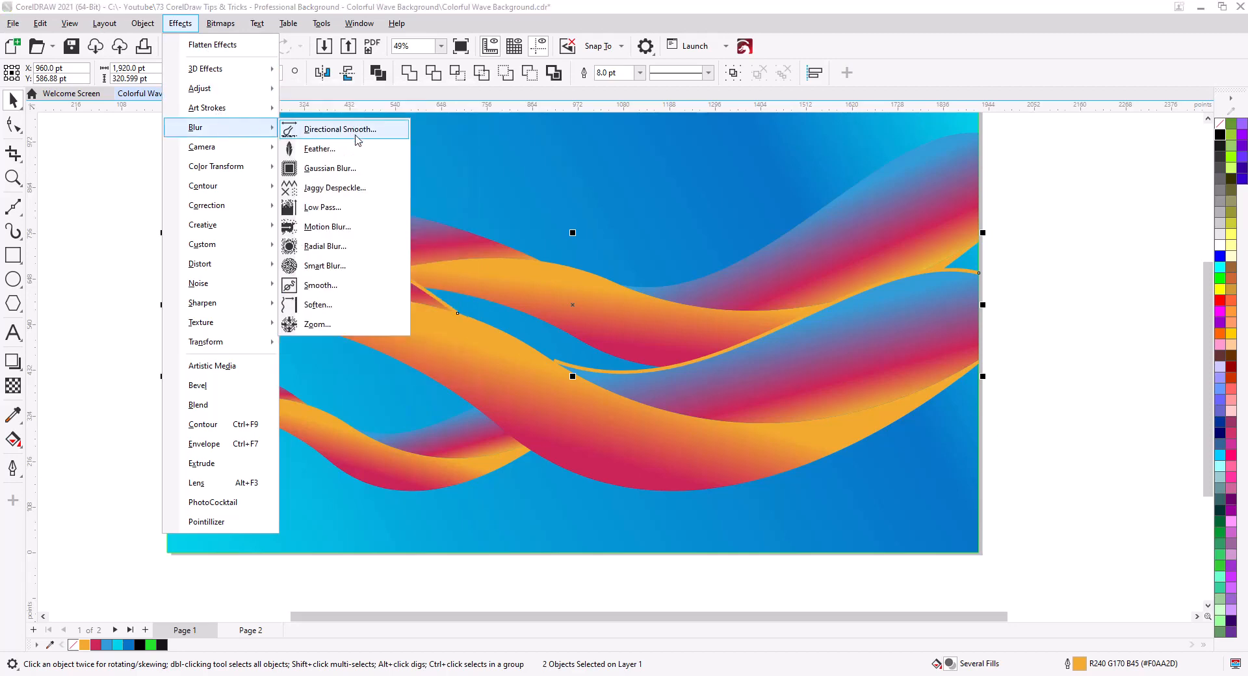
click(351, 176)
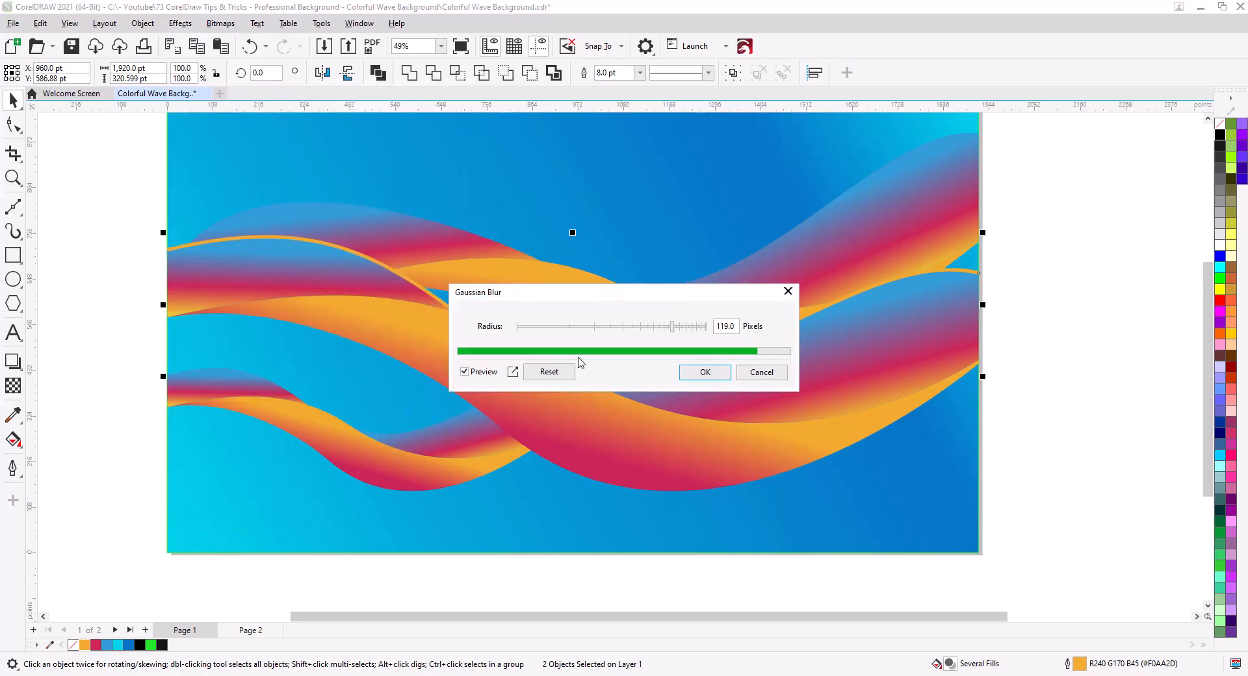
drag(672, 329, 598, 334)
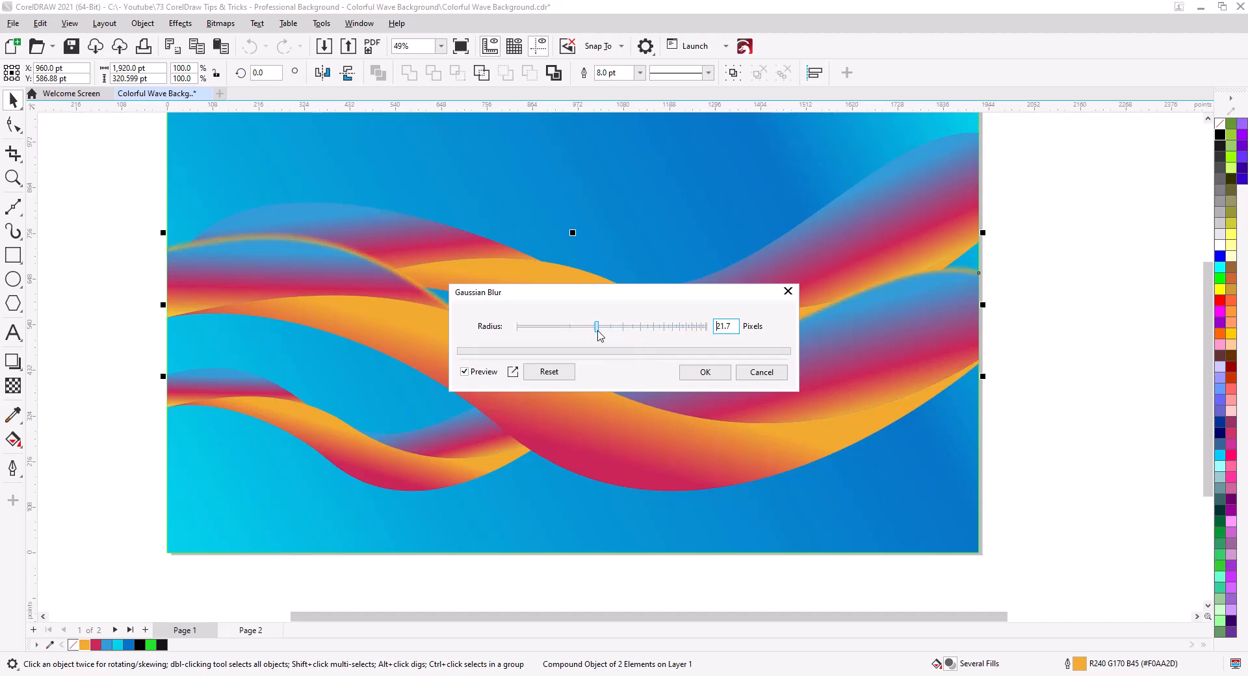
click(704, 371)
click(836, 378)
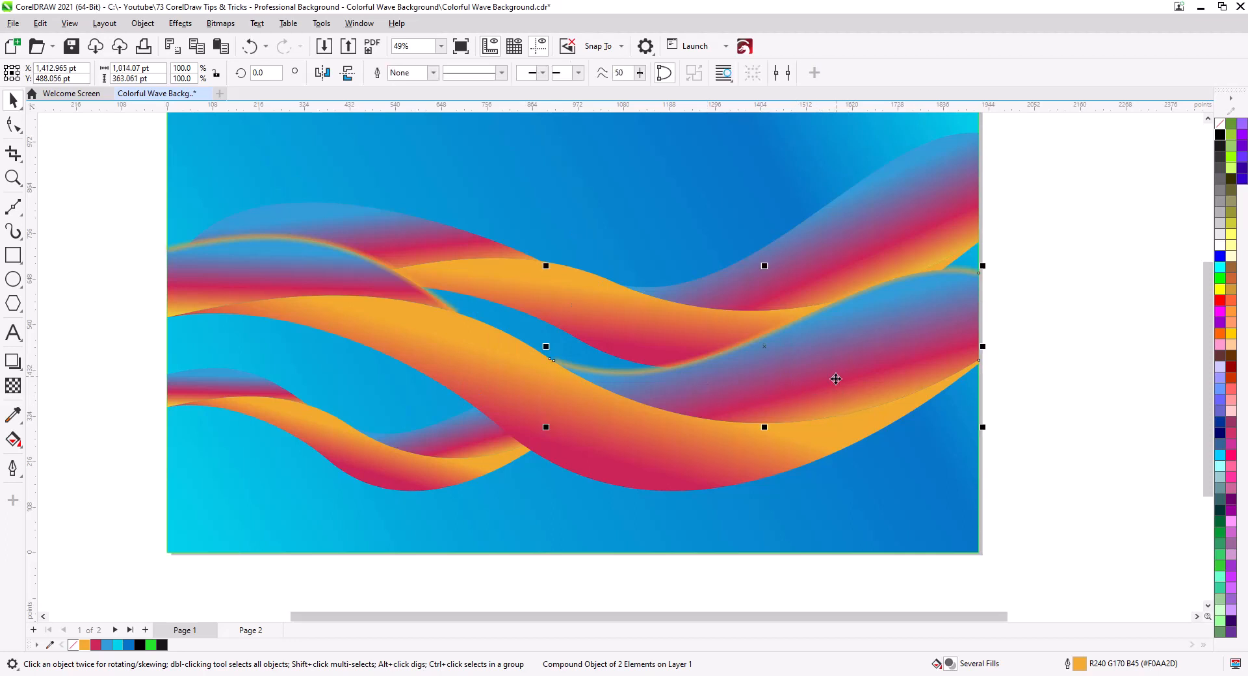
shift+click(315, 275)
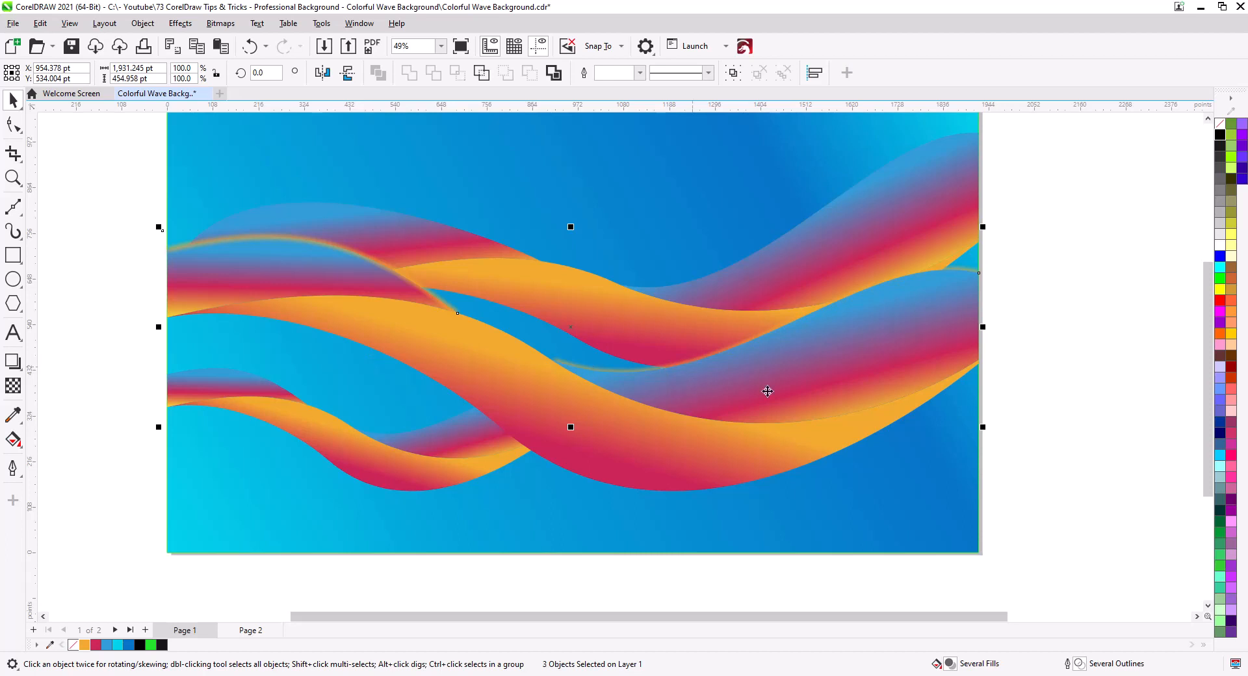
click(1065, 322)
Copy the two rear pieces of the uppermost wave in place onto the second page
click(896, 177)
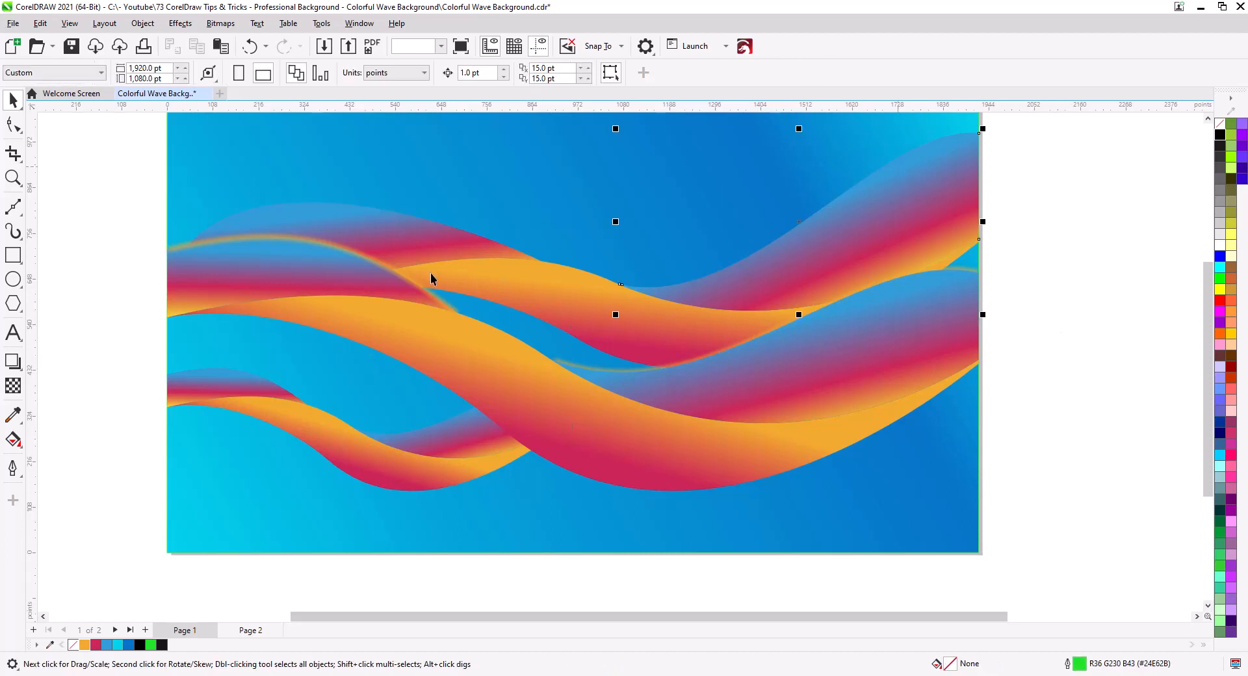
shift+click(365, 222)
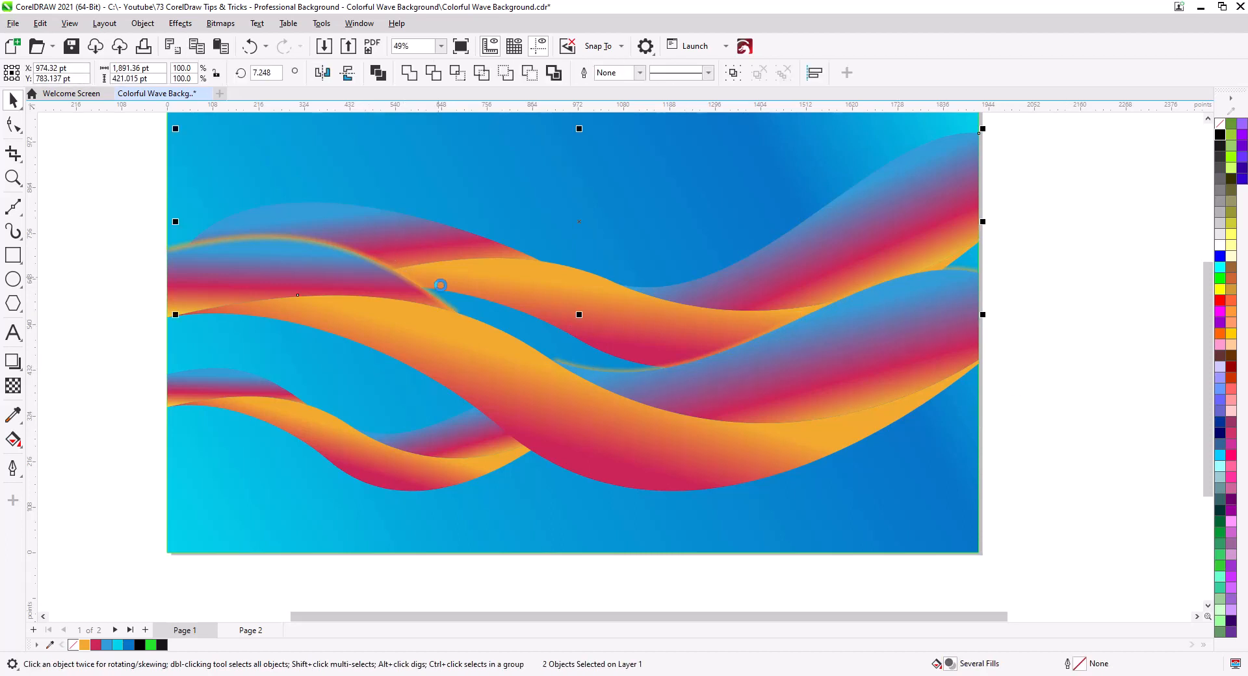
click(238, 631)
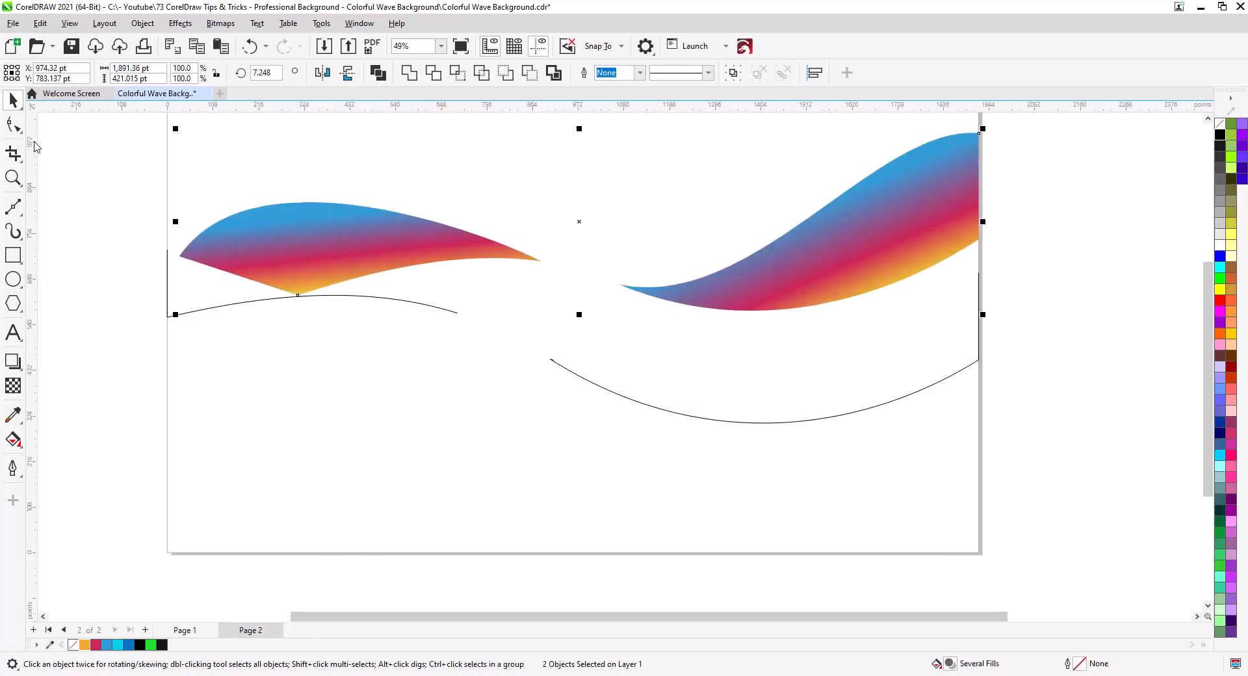
Break the paths of both copied wave shapes at all their nodes and give them a black outline
click(14, 125)
drag(157, 226, 194, 270)
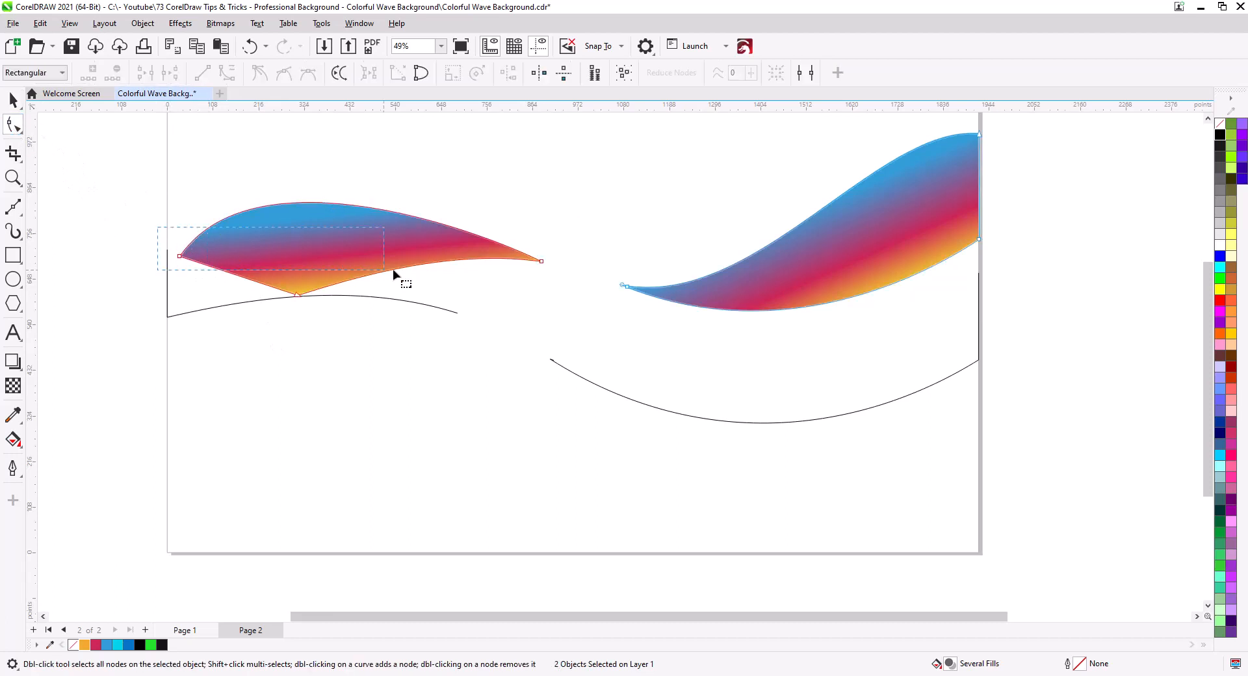
drag(842, 355, 838, 361)
scroll(1070, 290, up, 1)
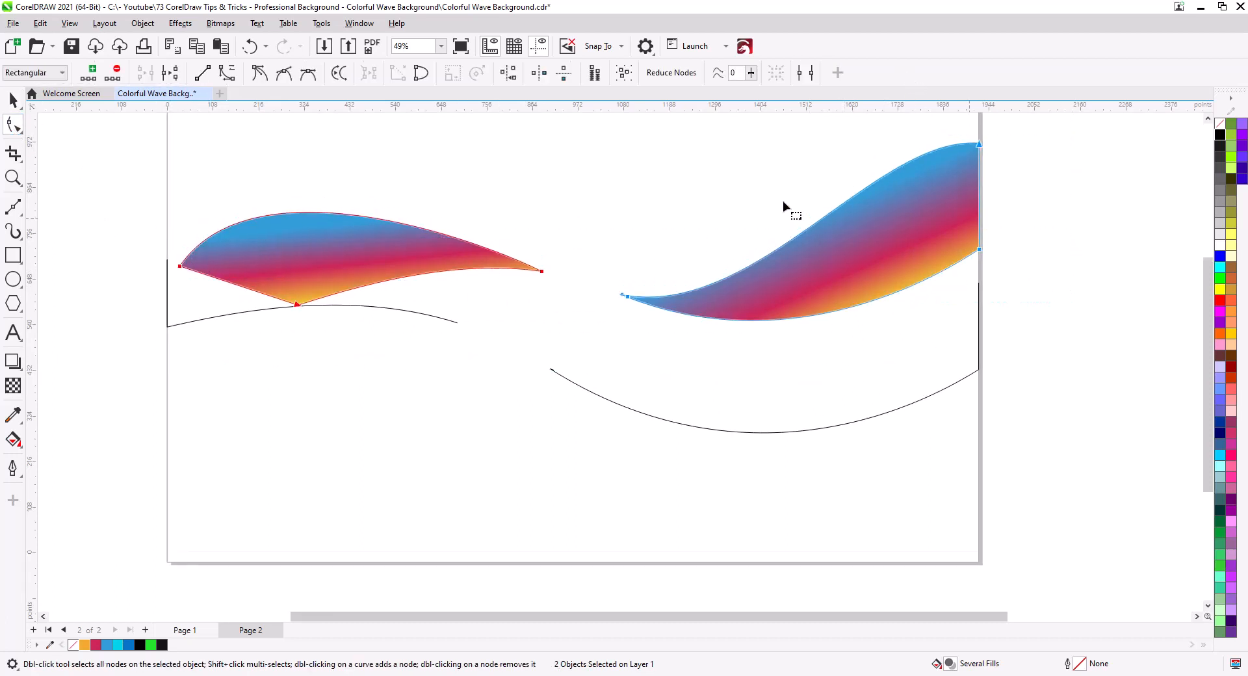
click(170, 73)
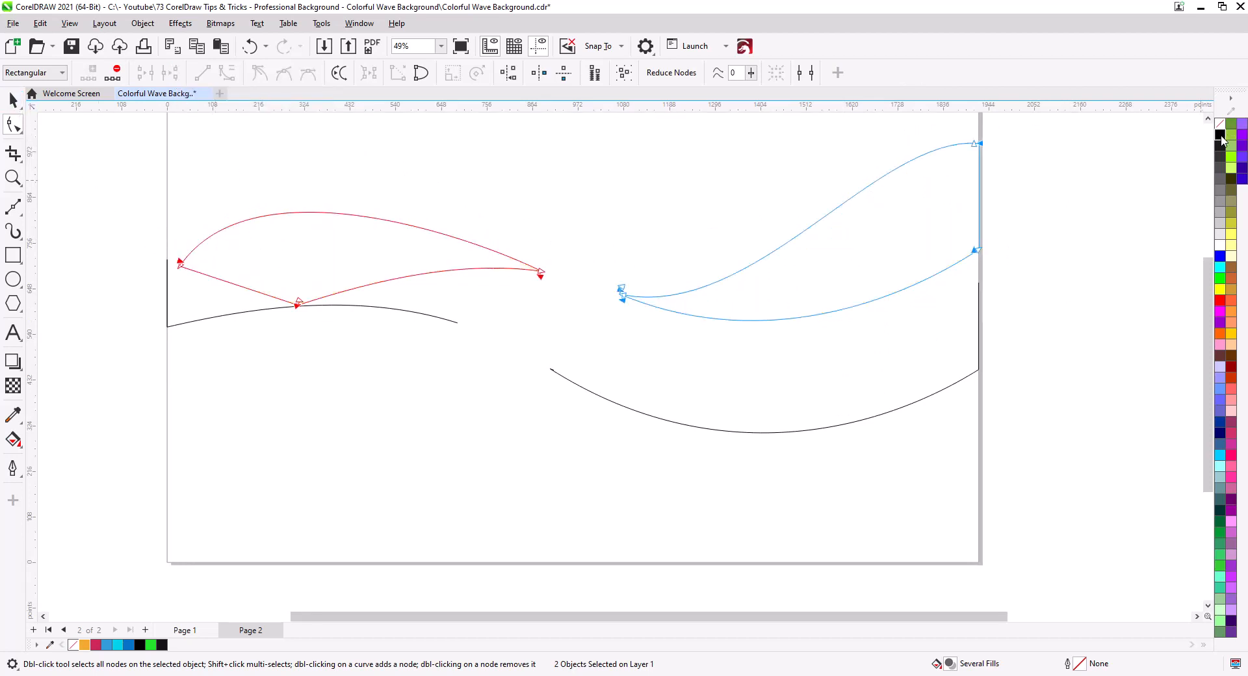
click(13, 100)
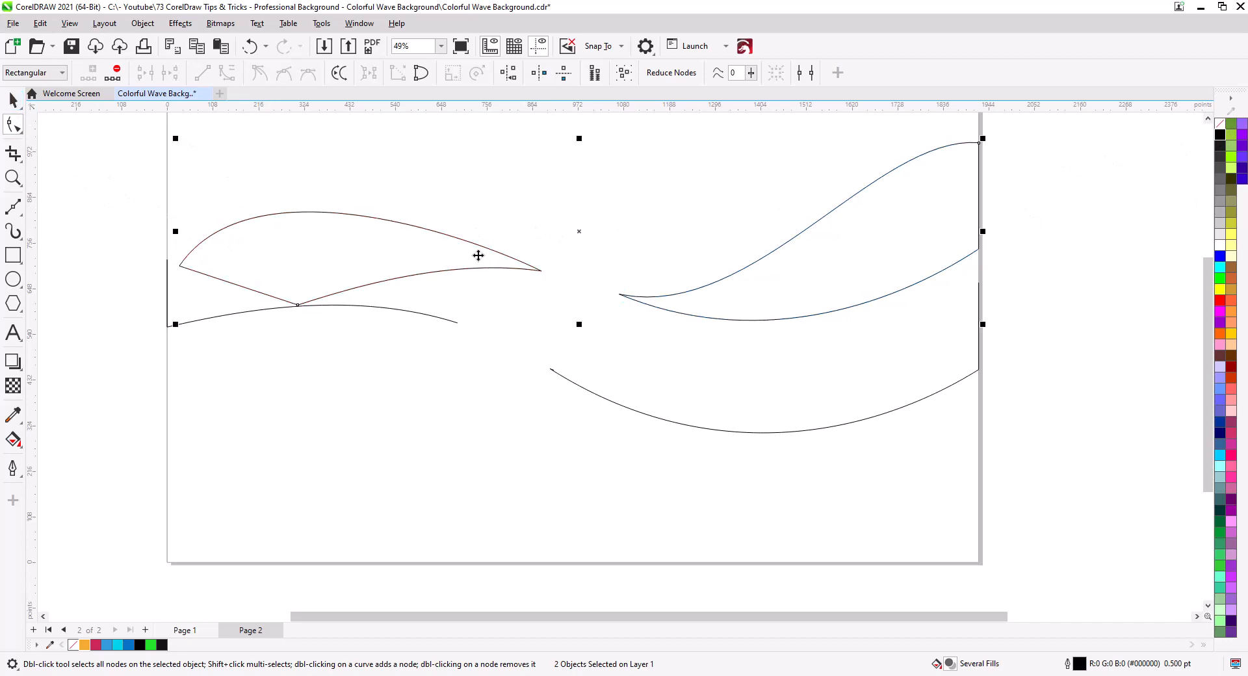
Break the left and right copied wave curves apart into separate line segments
right_click(521, 263)
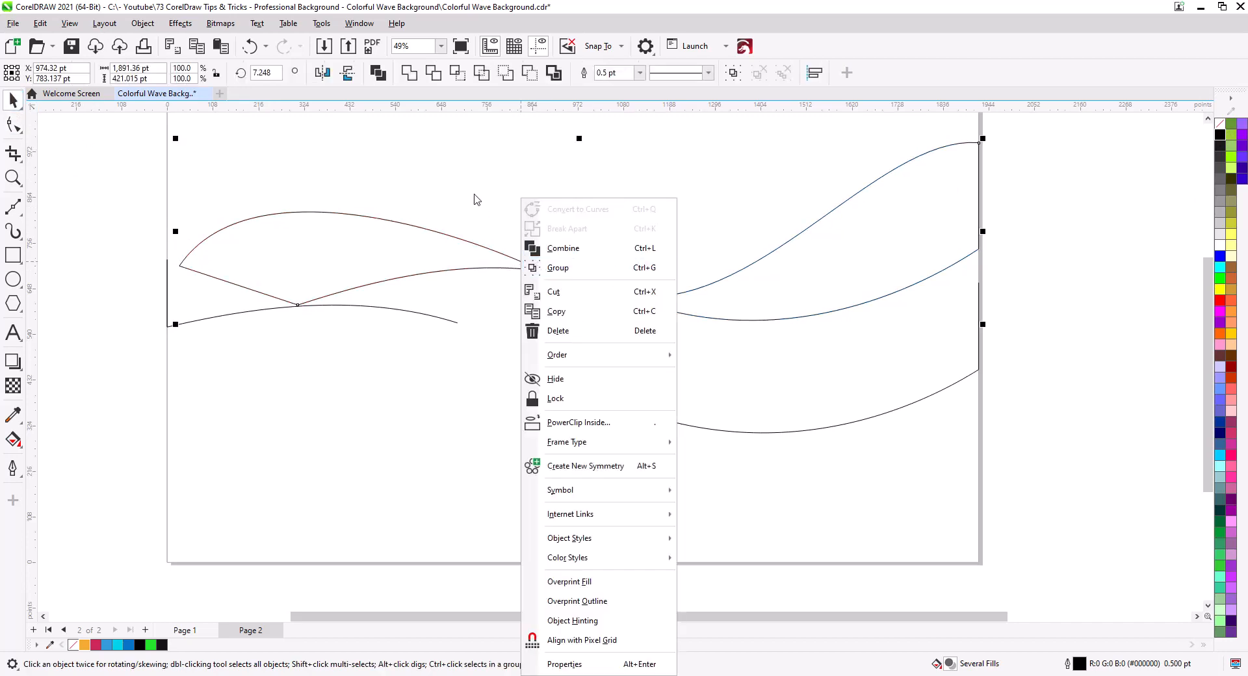
click(498, 212)
right_click(501, 254)
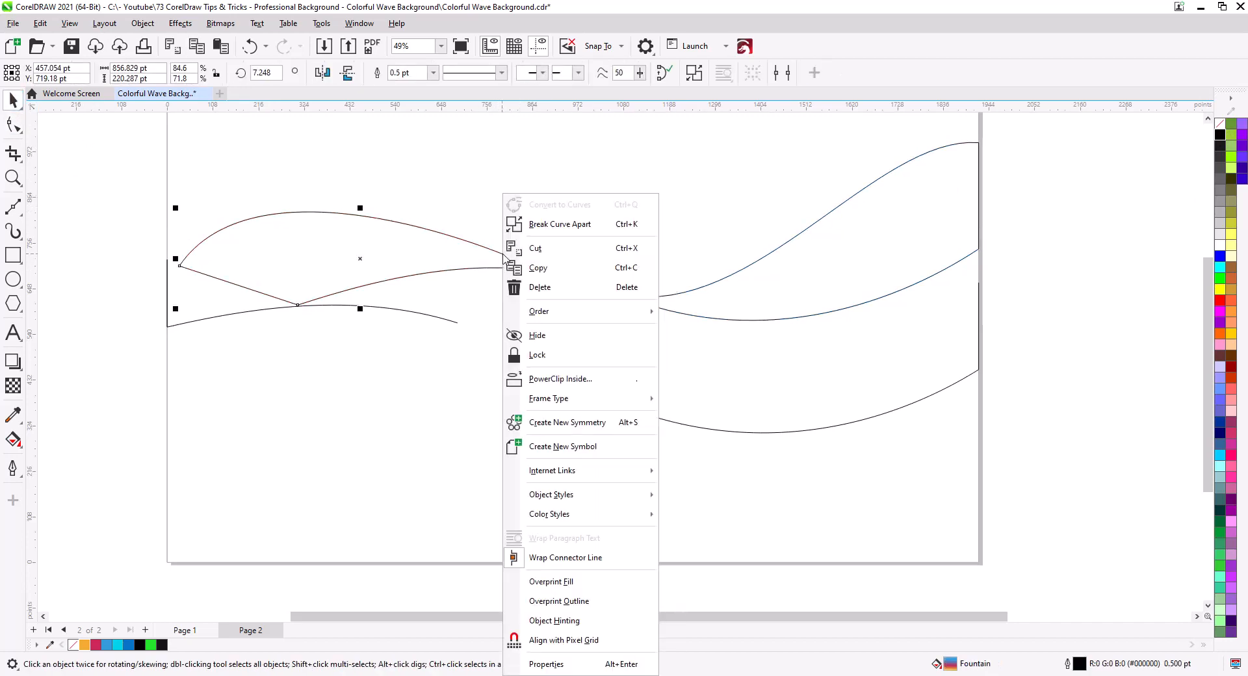
click(539, 227)
click(711, 279)
click(718, 284)
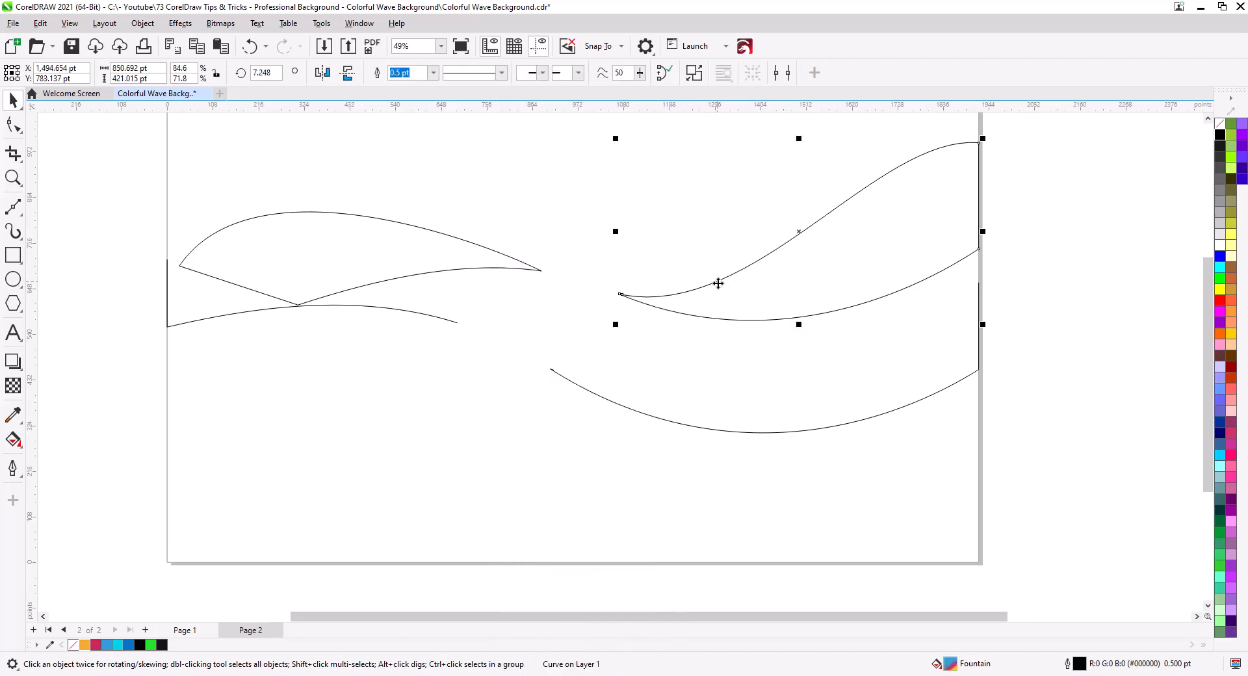
right_click(719, 284)
click(757, 225)
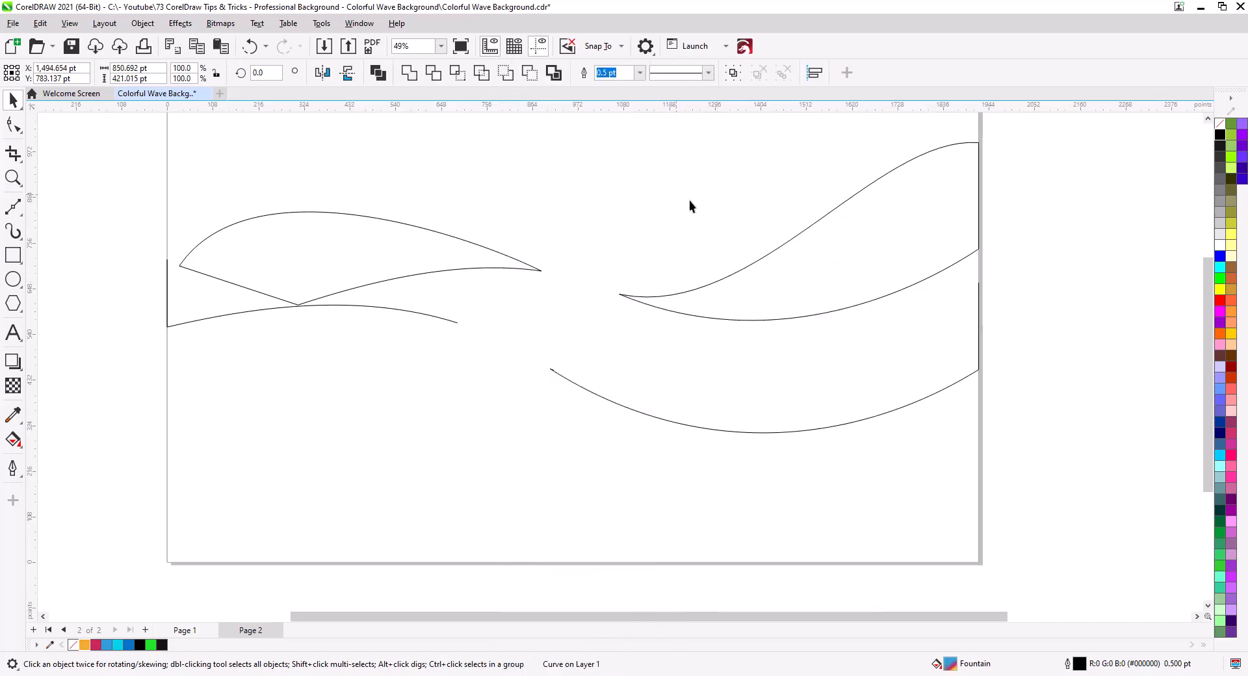
Move the upper edge curves of the uppermost wave's two pieces from the second page in place onto the first page
click(781, 247)
shift+click(472, 244)
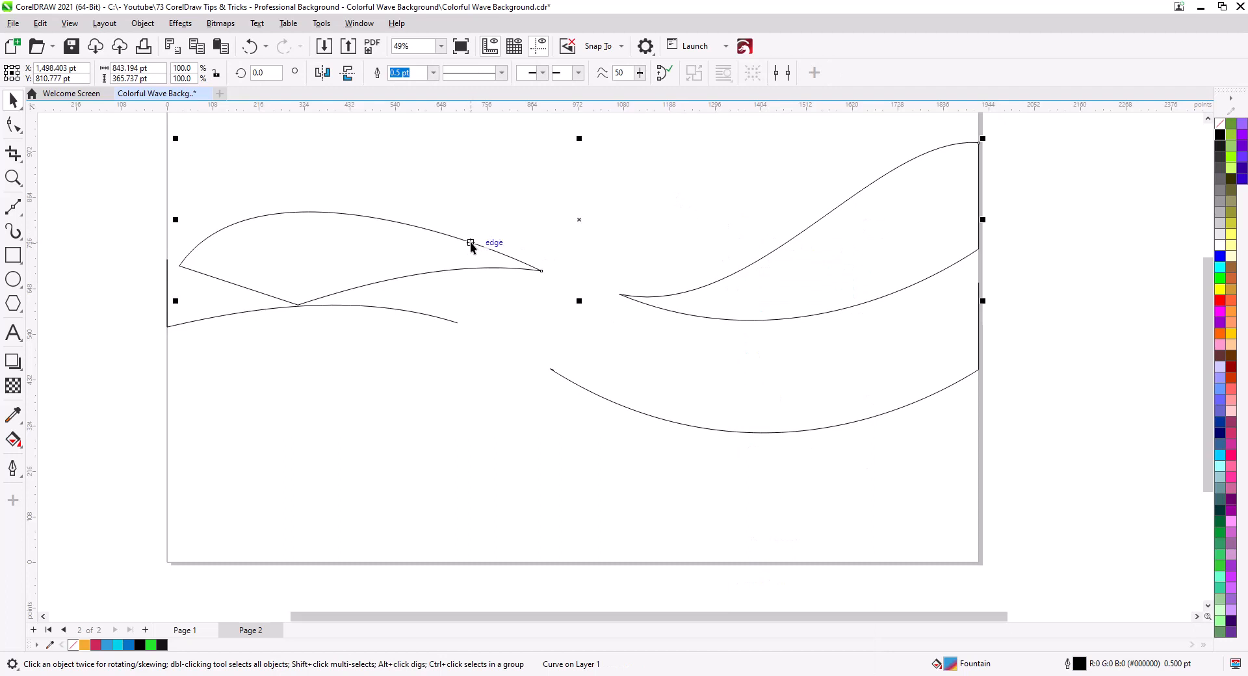
key(Delete)
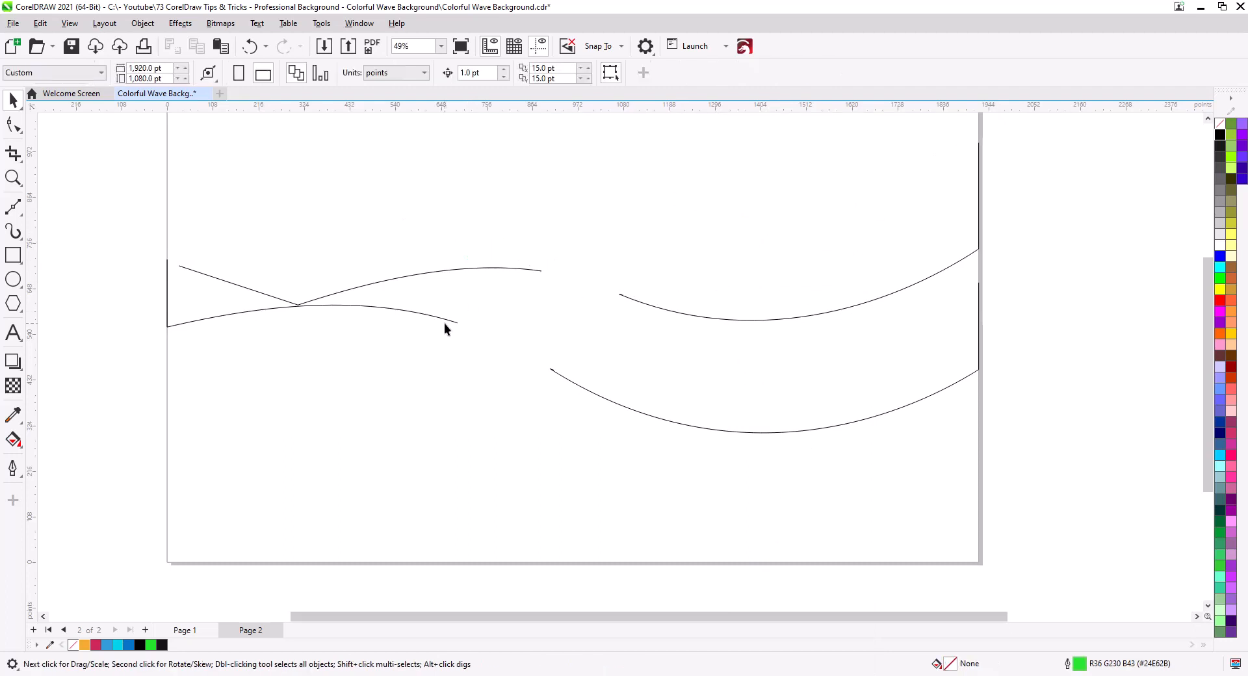
click(184, 630)
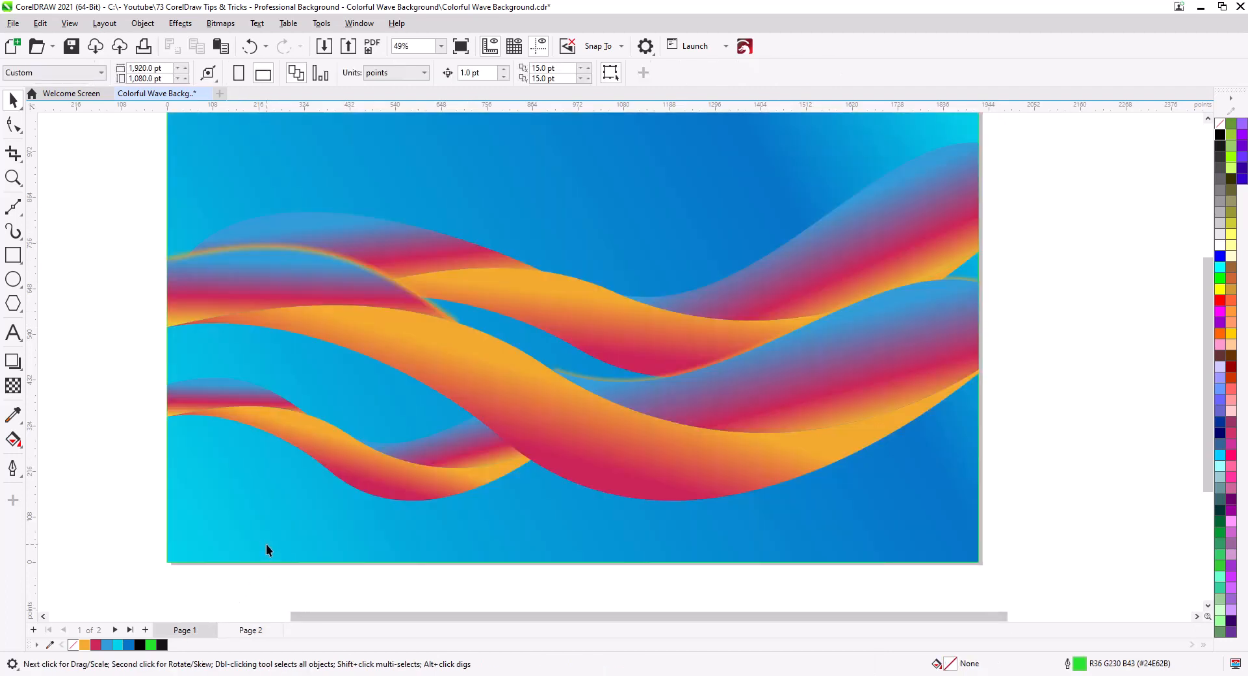
key(ctrl+v)
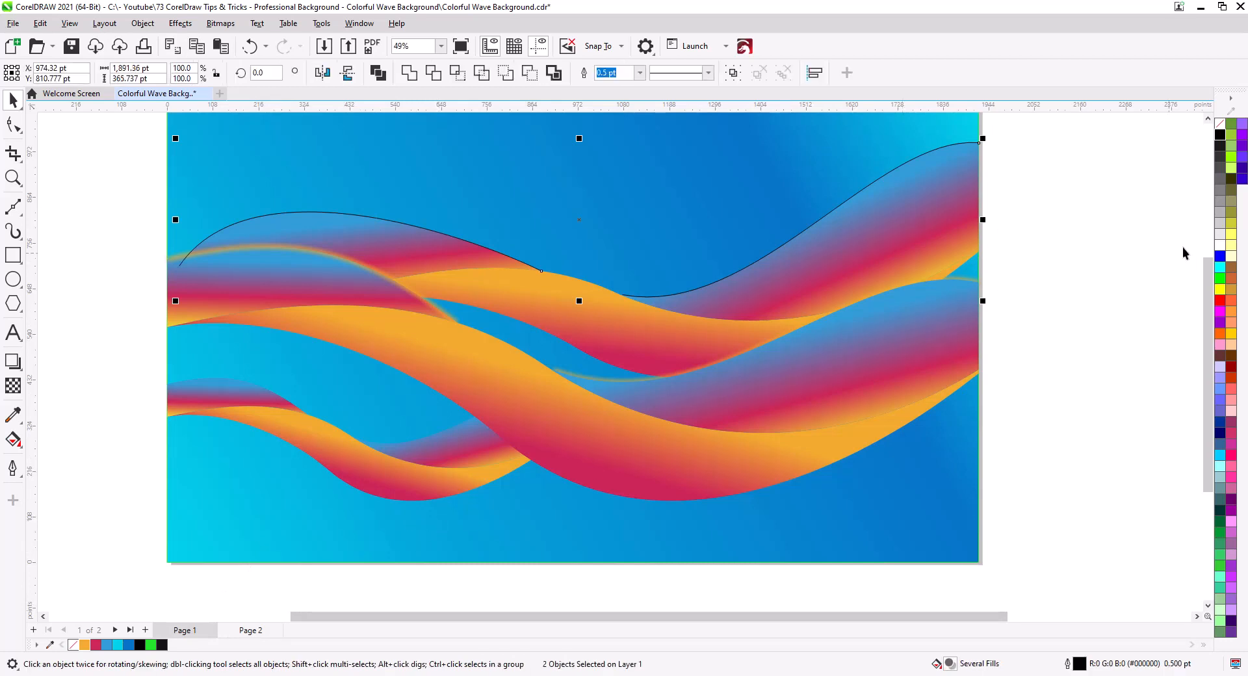
Give the uppermost wave's two edge curves a white outline with a width of 1 pt
right_click(1219, 246)
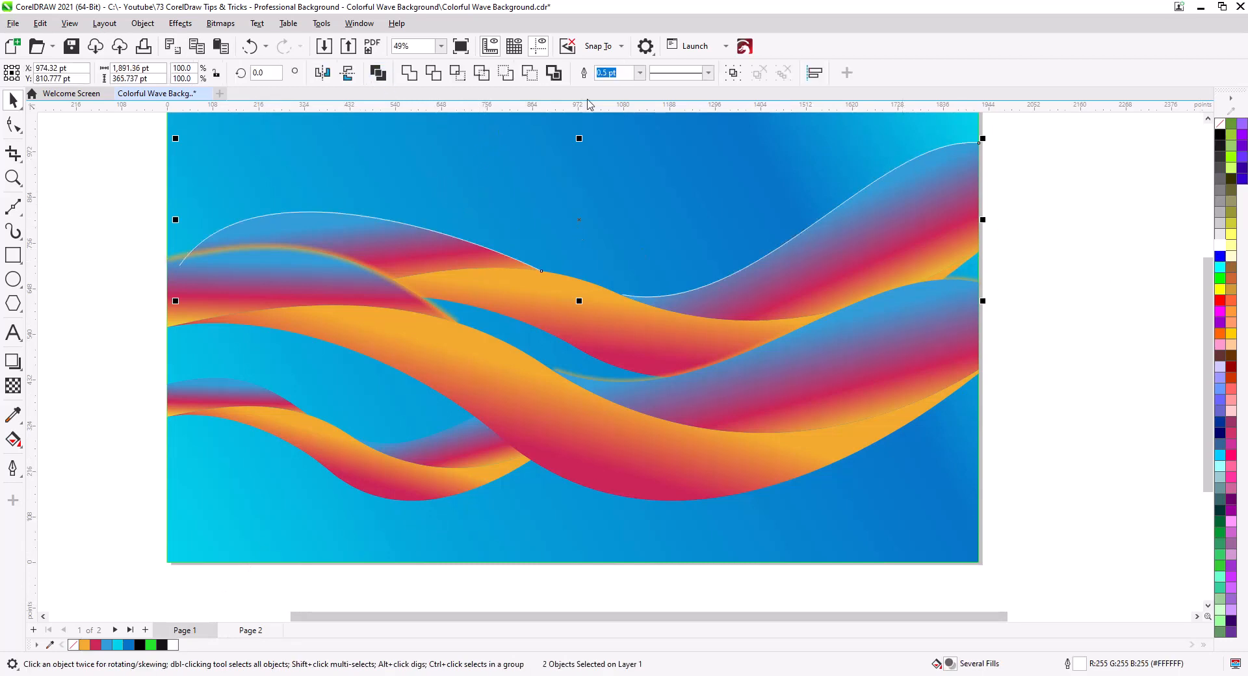
click(640, 72)
click(629, 125)
Apply a Gaussian Blur with a radius of 5.1 pixels to the two white edge curves and deselect them
click(180, 23)
mouse_move(210, 132)
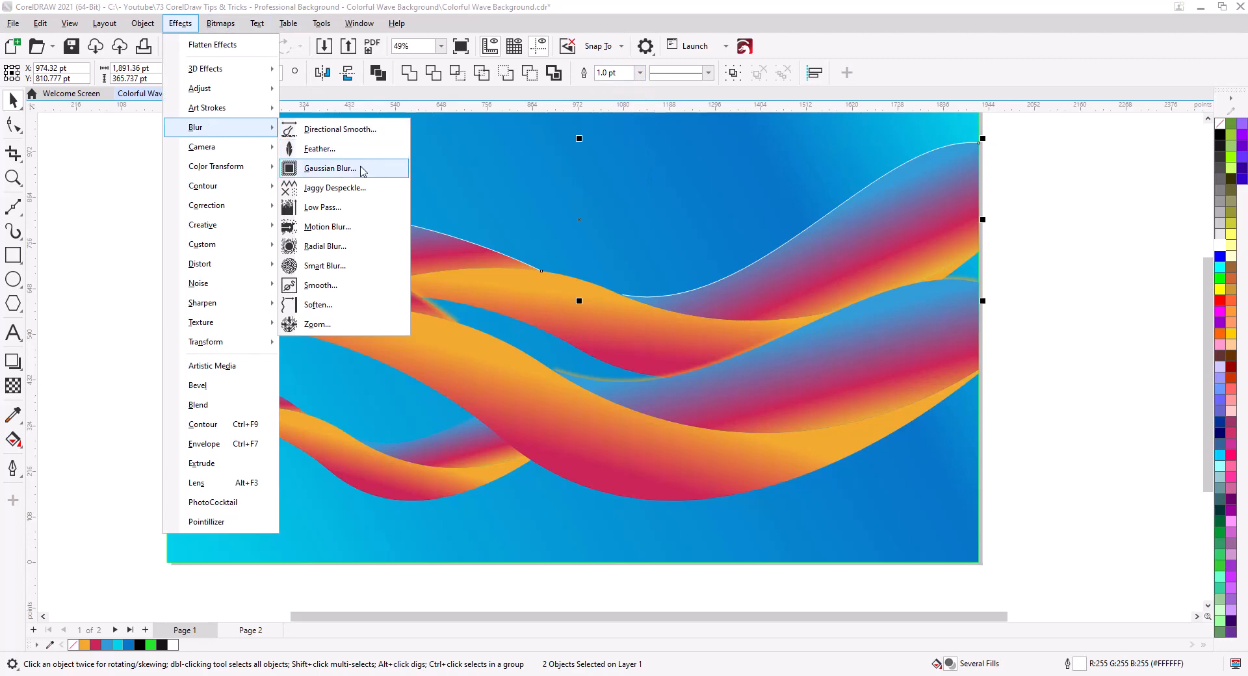
click(325, 167)
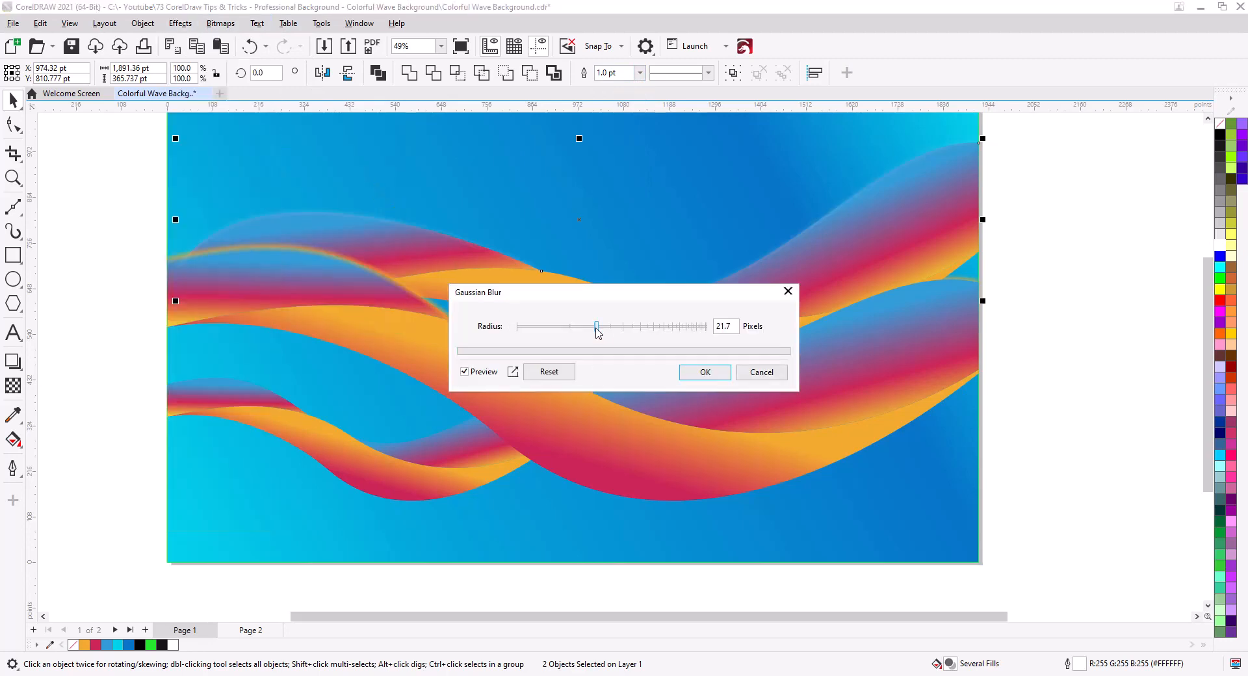
drag(596, 327, 556, 336)
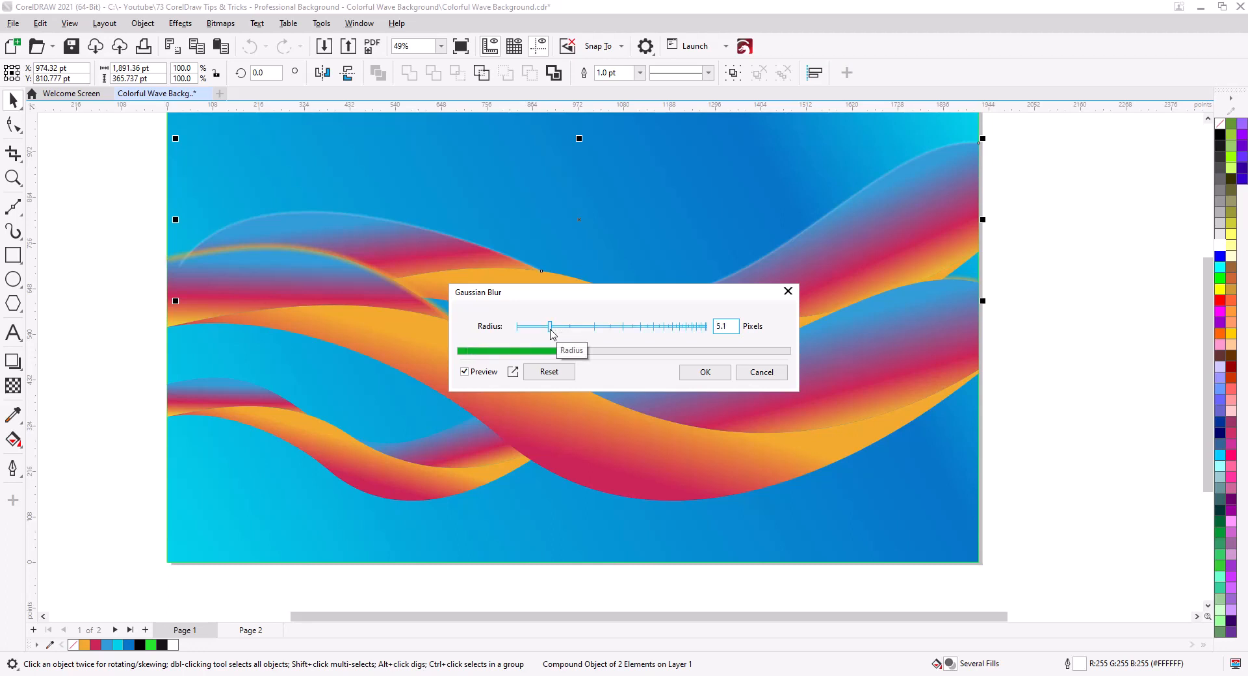
click(704, 372)
key(Escape)
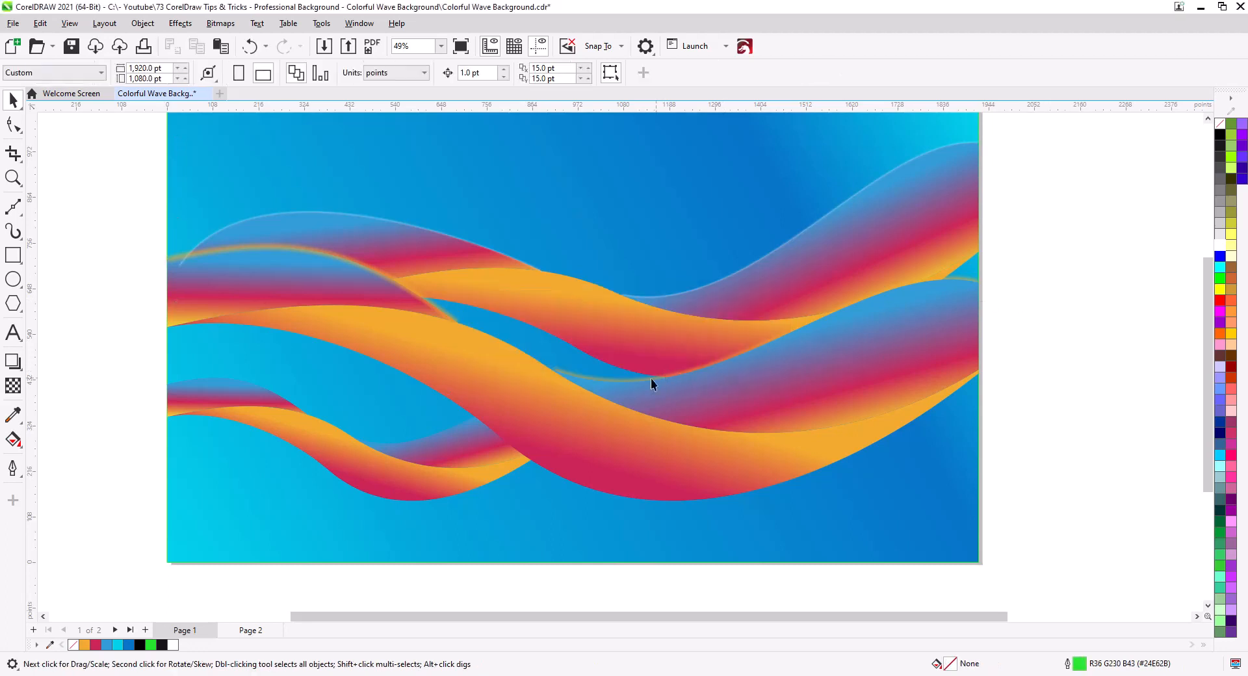
Set the outline width of the middle wave's two blurred orange edge curves to 2 pt
click(617, 381)
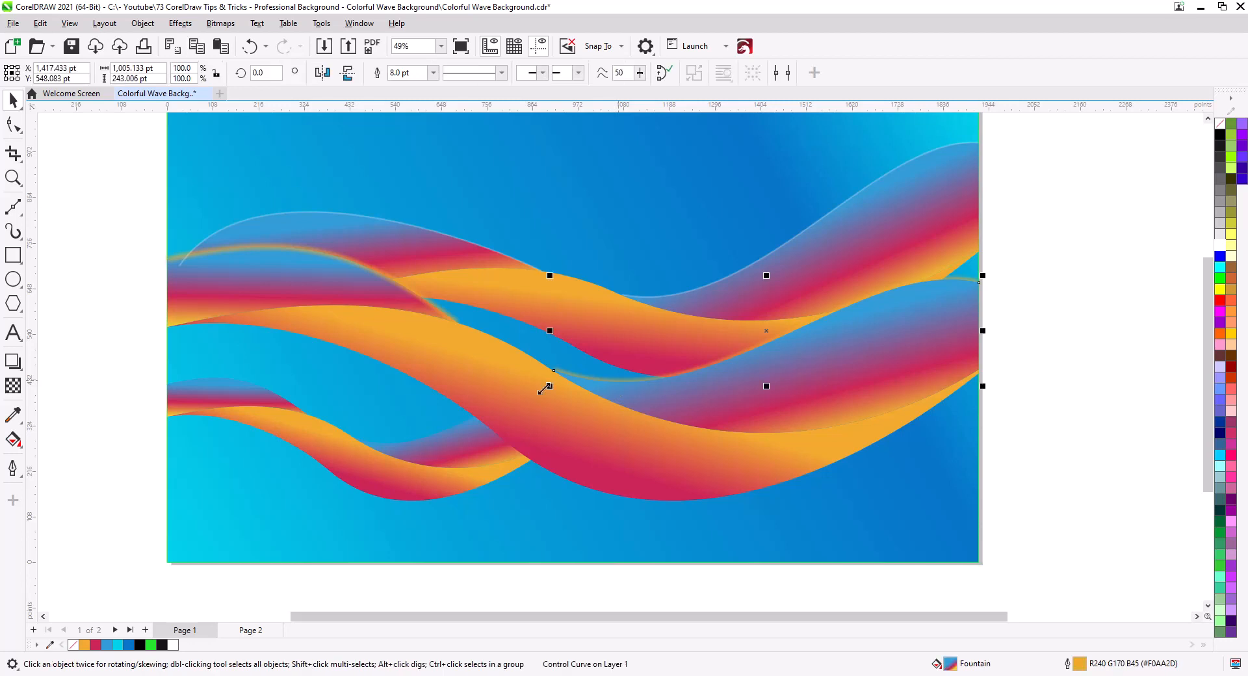
click(374, 275)
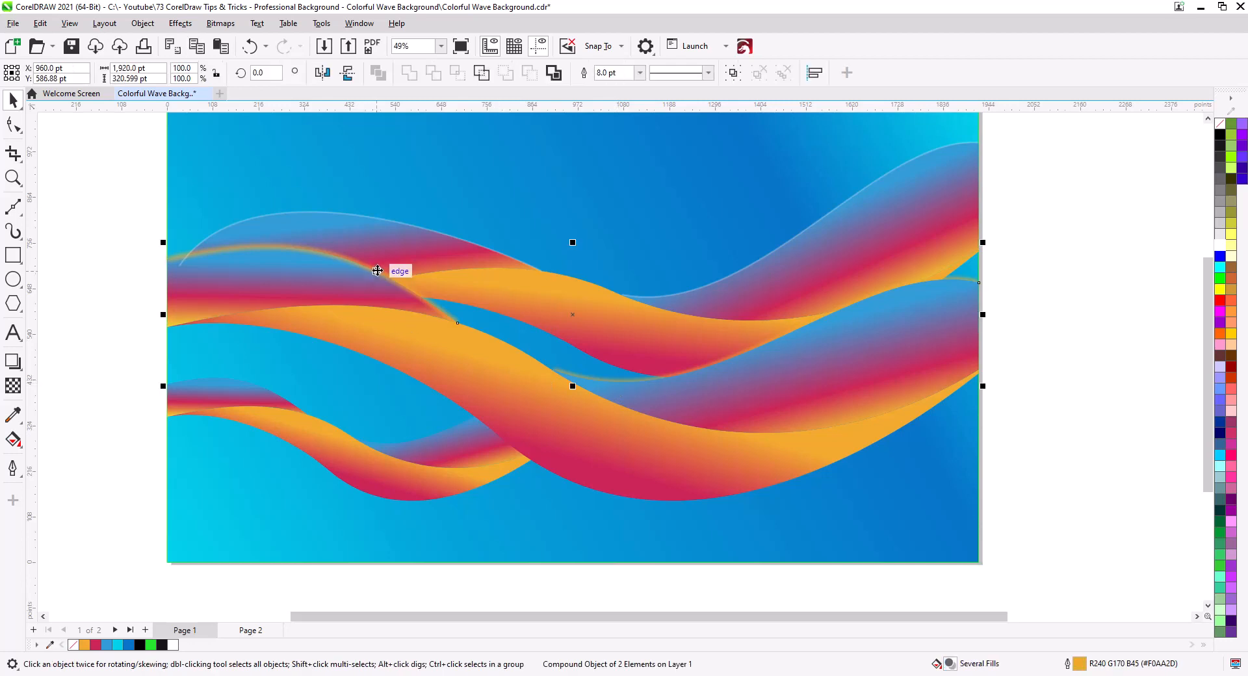
click(639, 72)
click(627, 145)
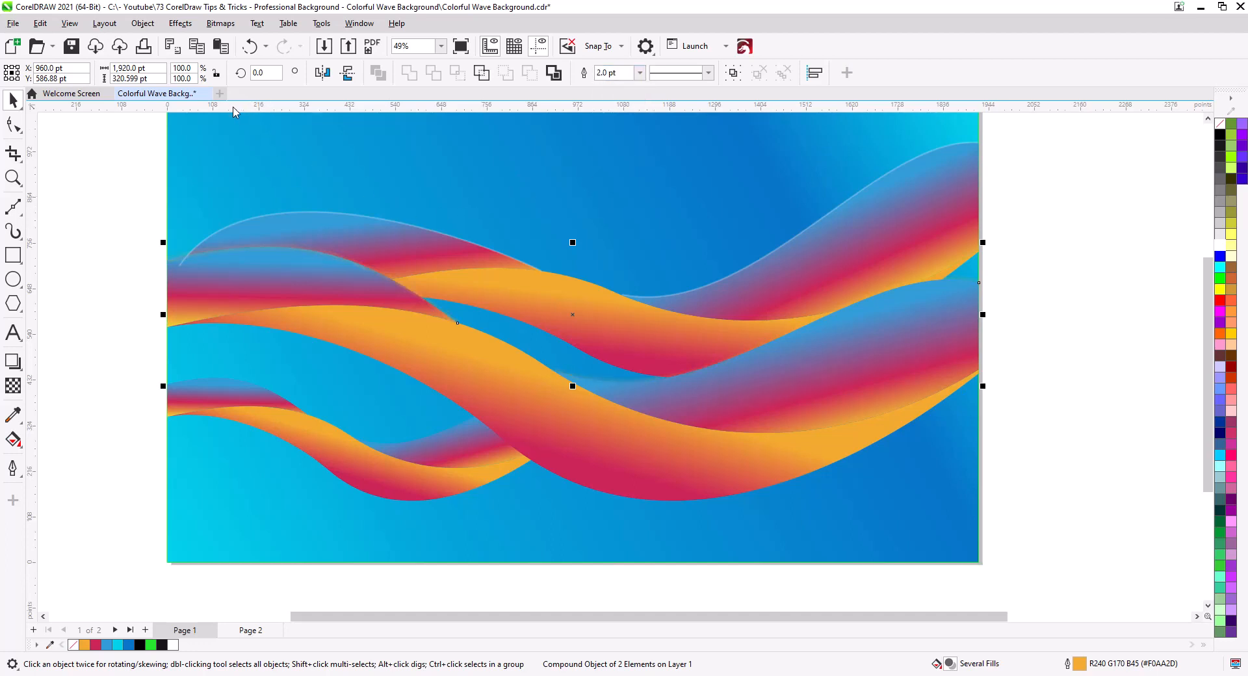
Apply a Gaussian Blur with a radius of 4.2 pixels to the middle wave's two orange edge curves
click(180, 24)
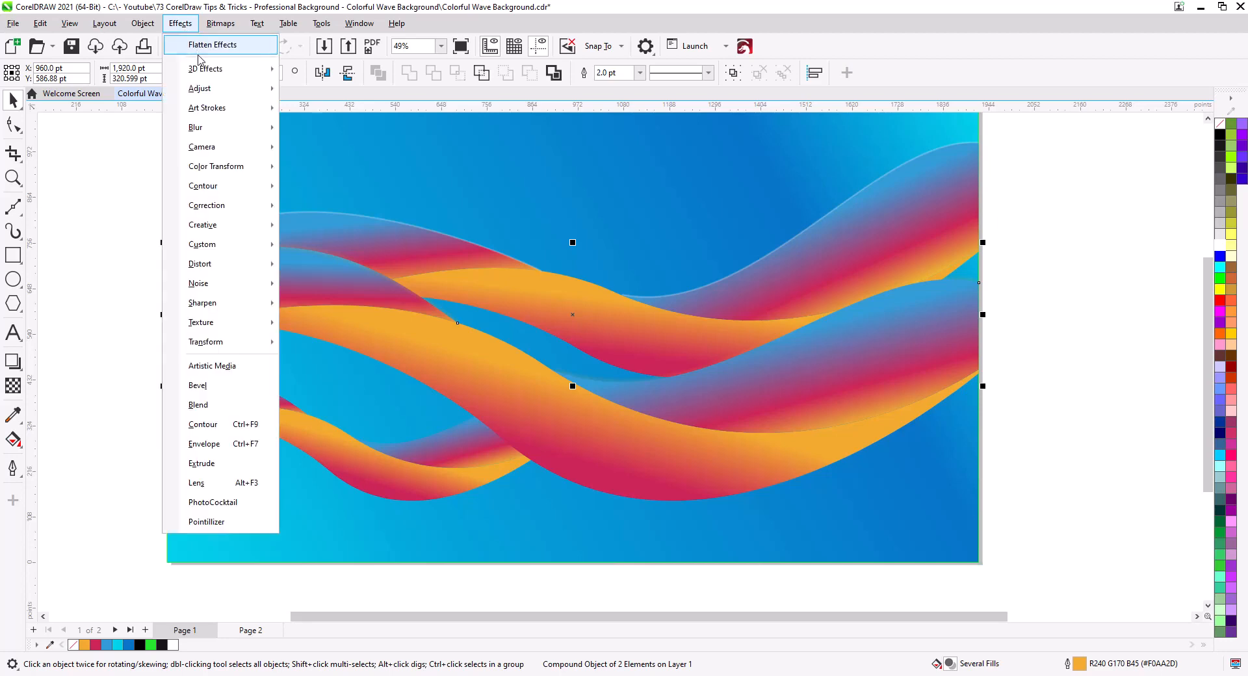
mouse_move(208, 96)
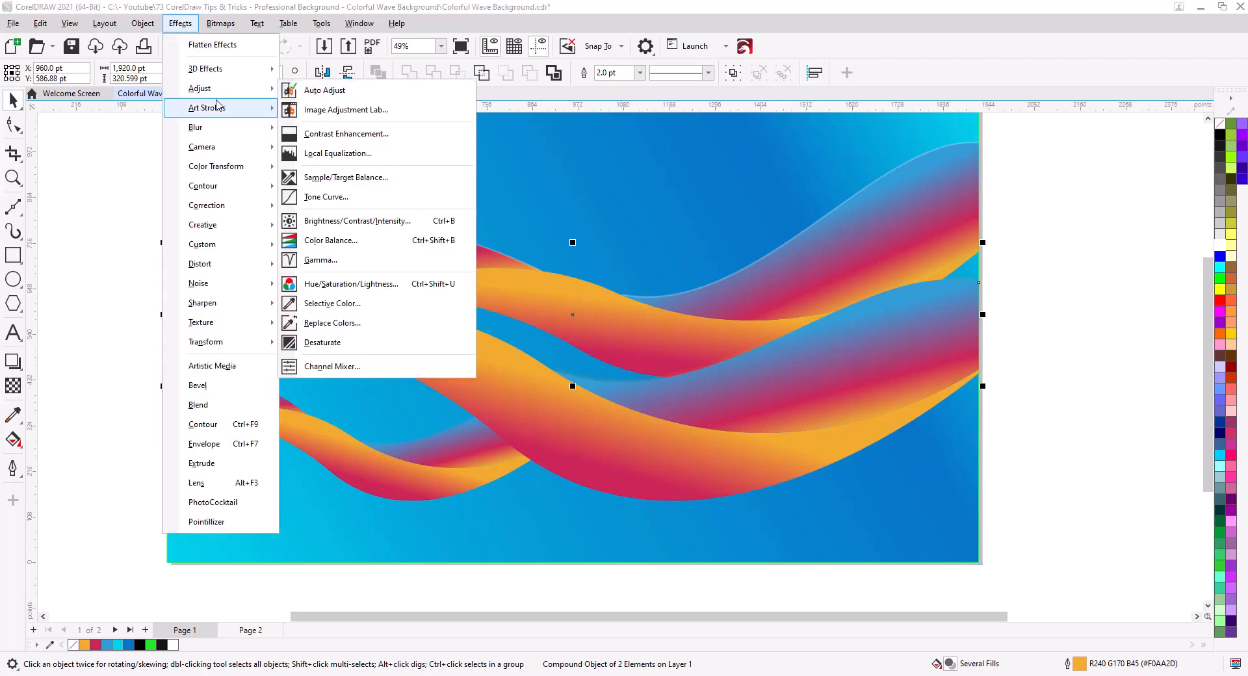
mouse_move(209, 129)
click(329, 169)
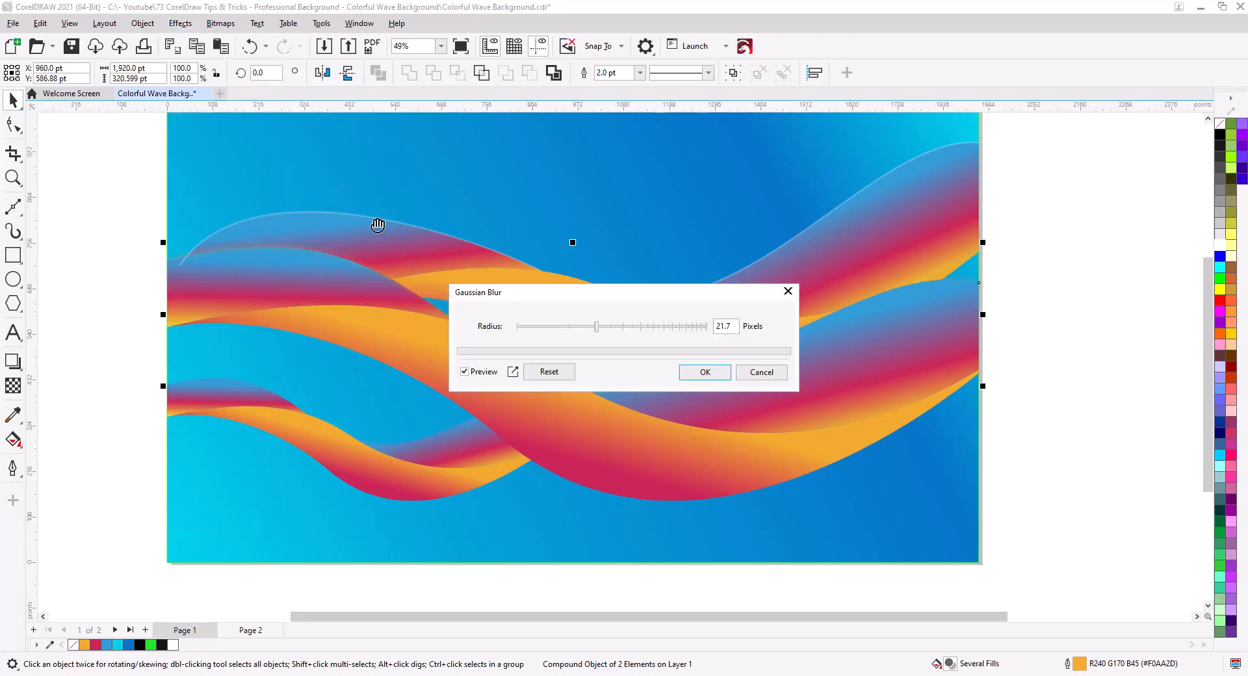
drag(595, 329, 546, 334)
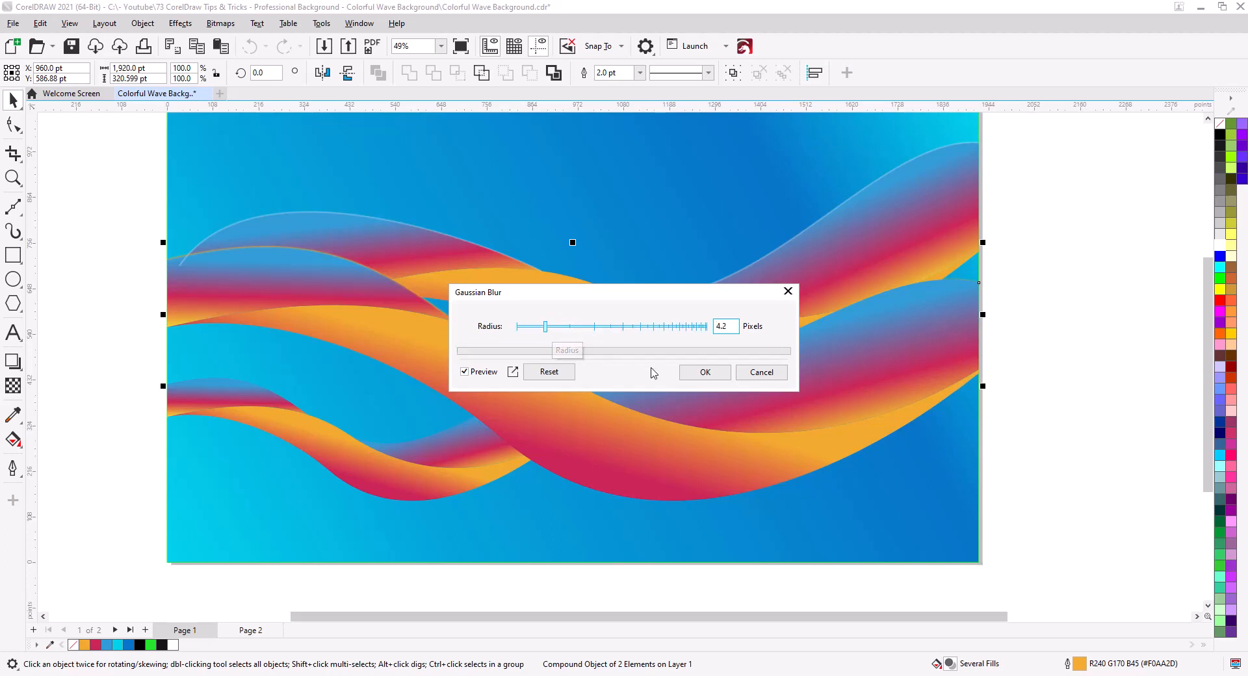
click(704, 372)
click(903, 324)
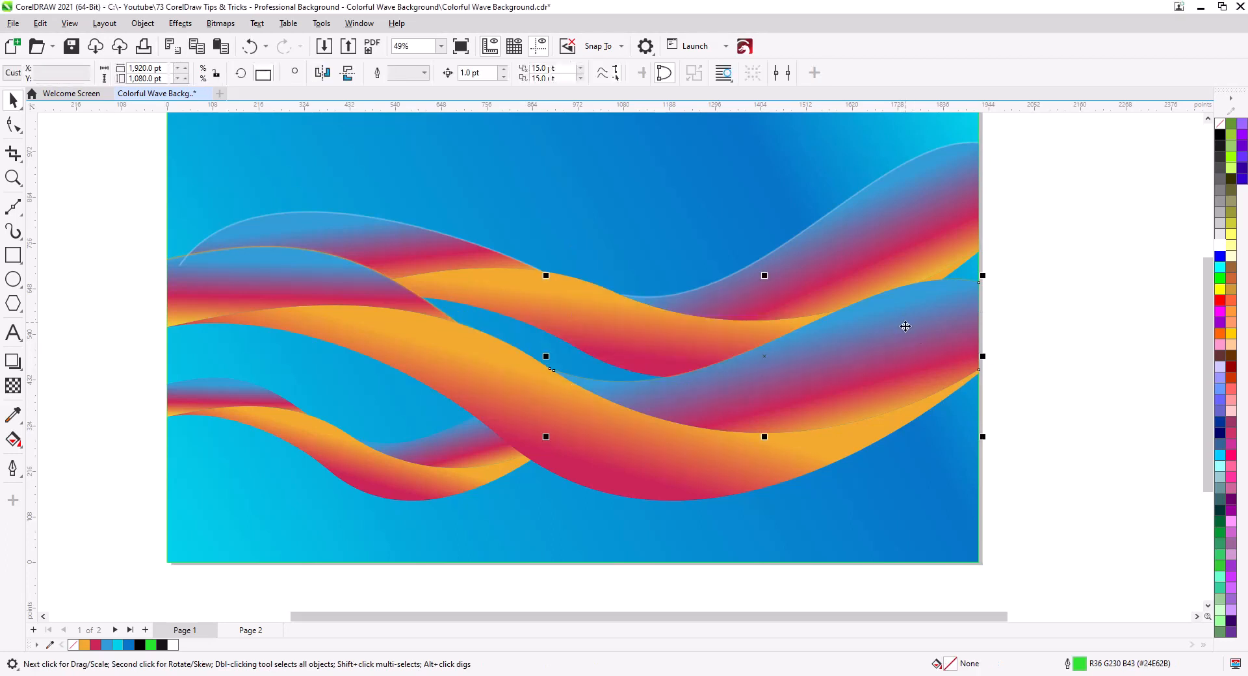
shift+click(289, 287)
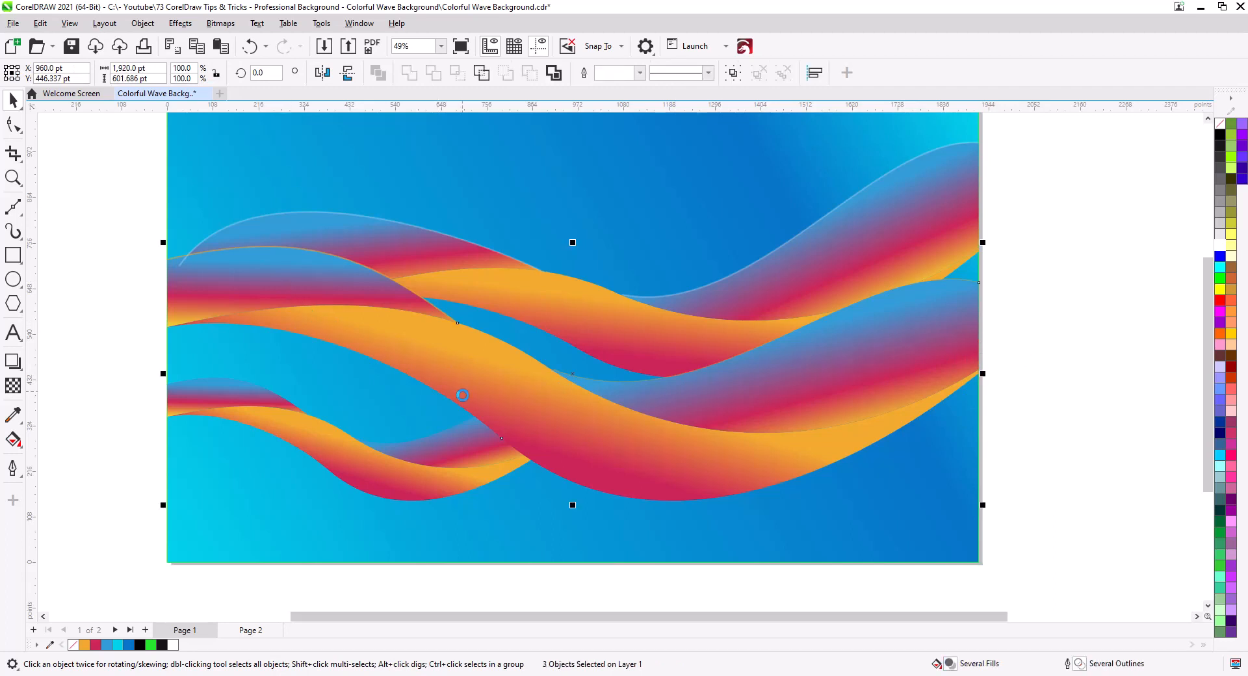
shift+click(462, 394)
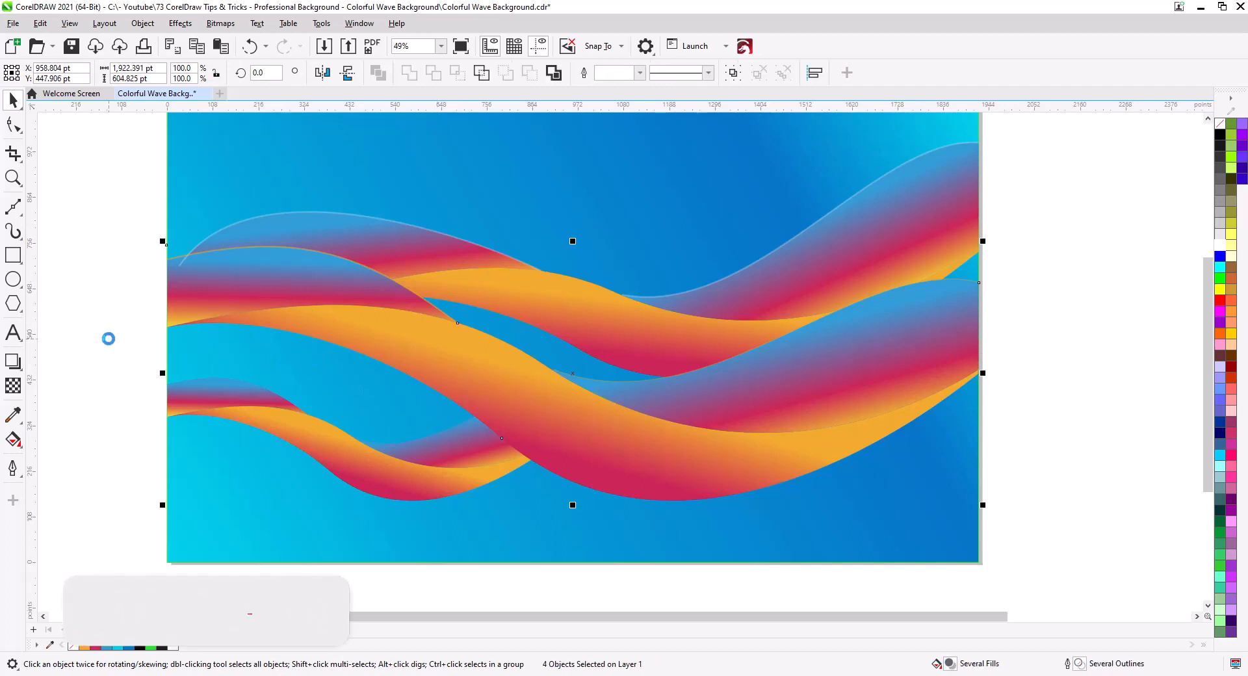
click(123, 313)
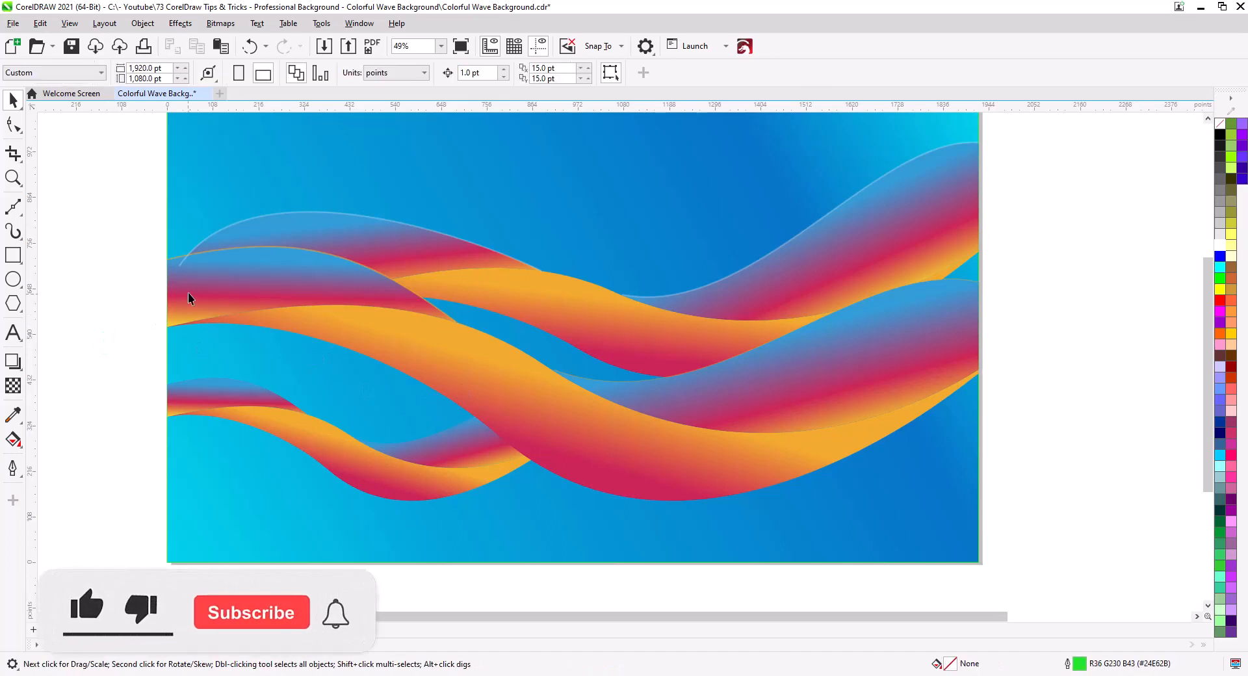
Send the uppermost wave's left white edge curve behind the middle wave and deselect it
click(203, 238)
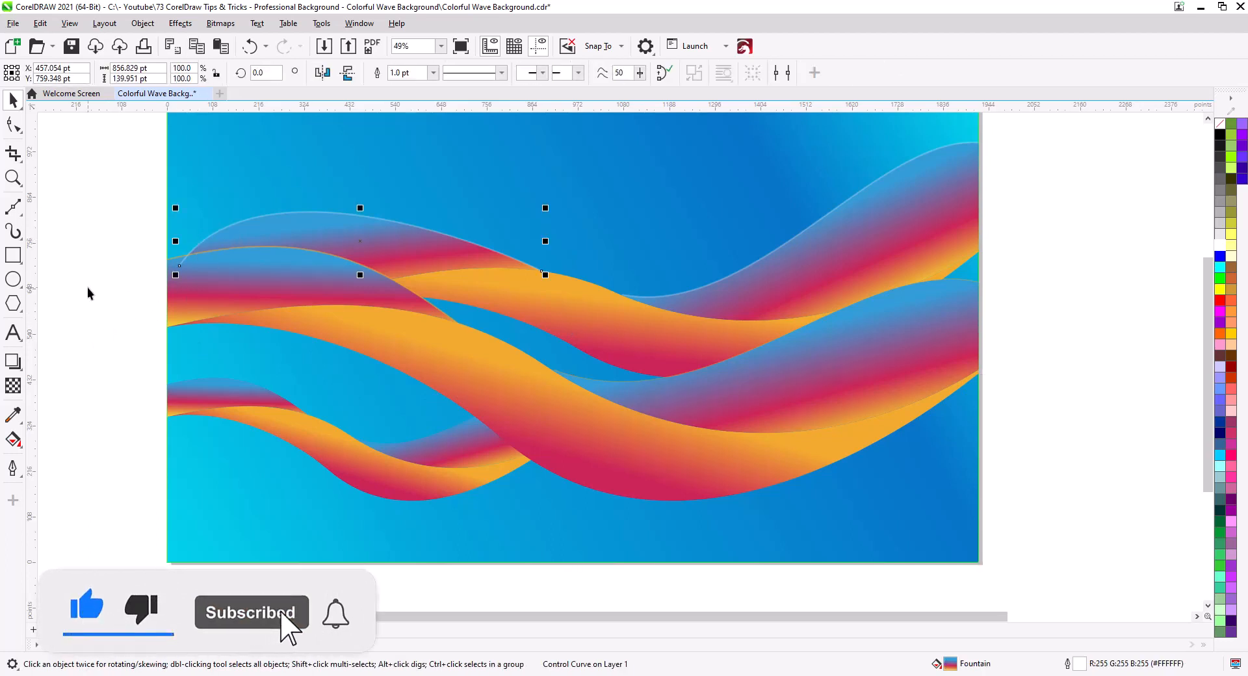
key(Tab)
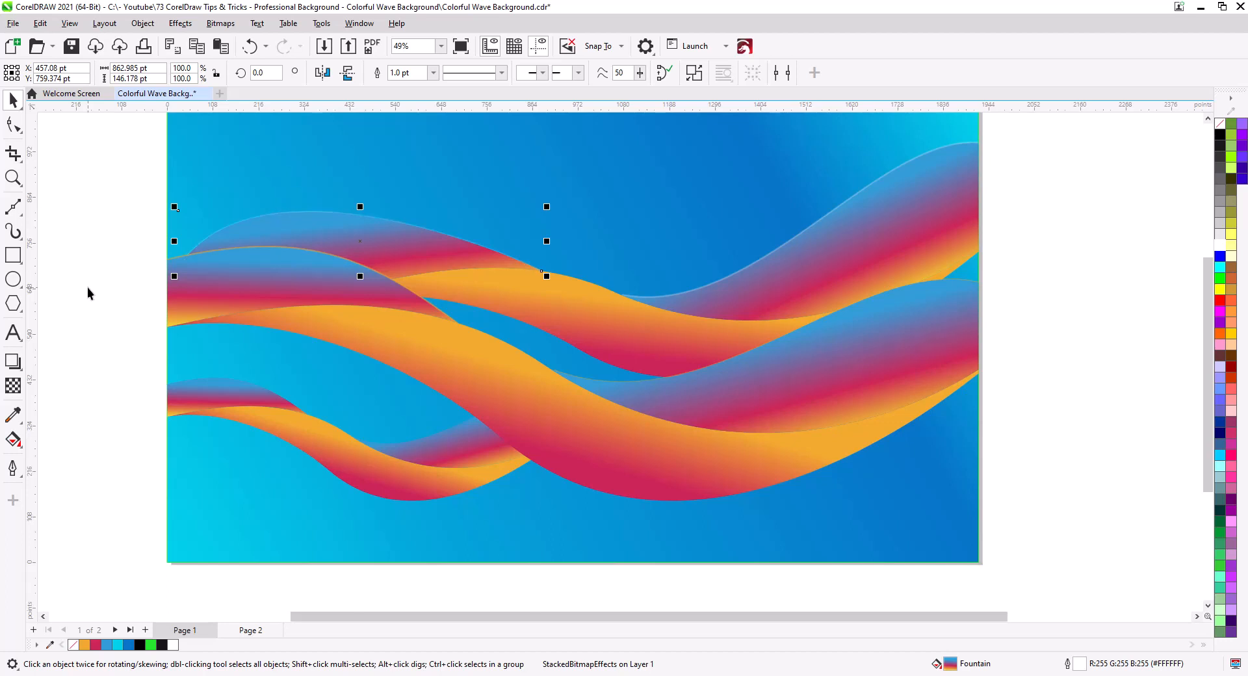
click(1075, 298)
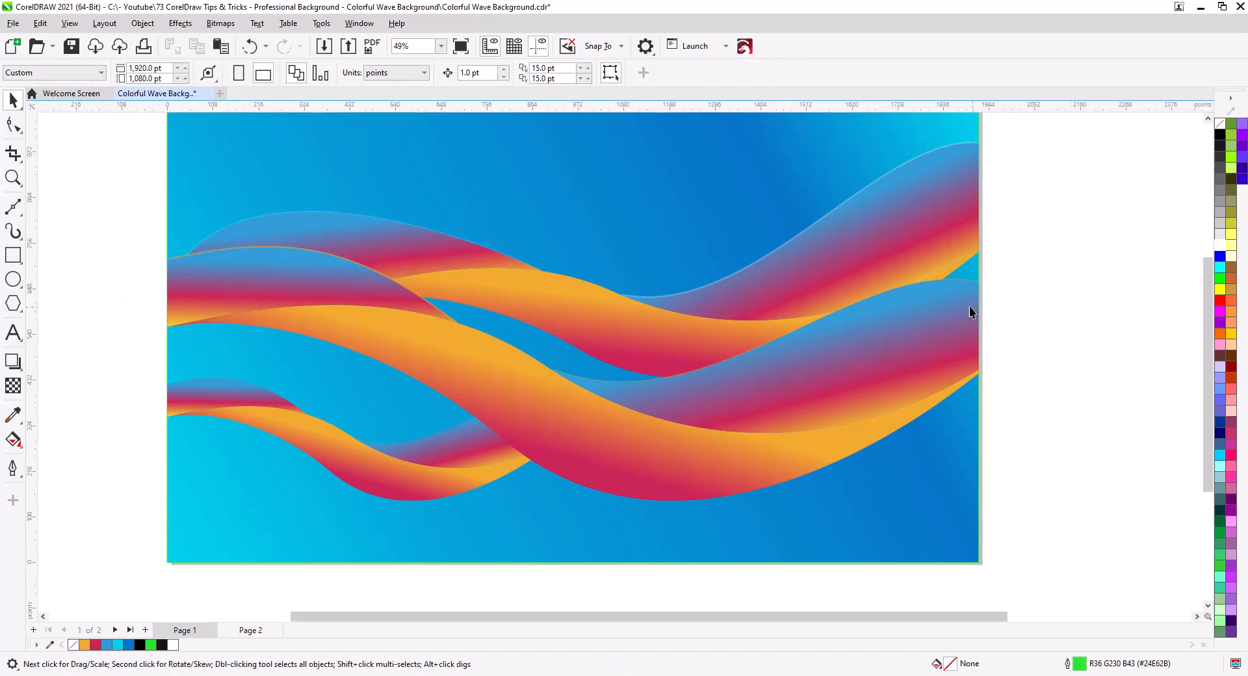
Extend the start node of the uppermost wave's right white edge curve by about 7.6 pt to meet the orange wave piece
scroll(887, 318, up, 5)
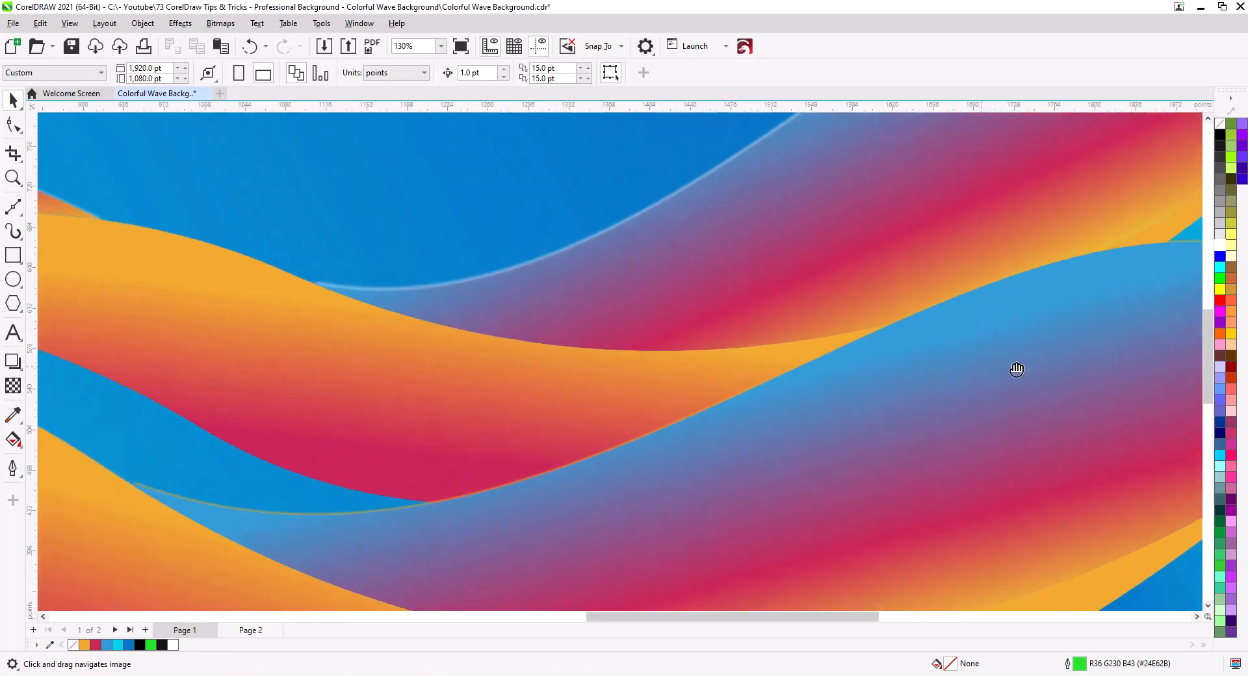
drag(637, 349, 889, 371)
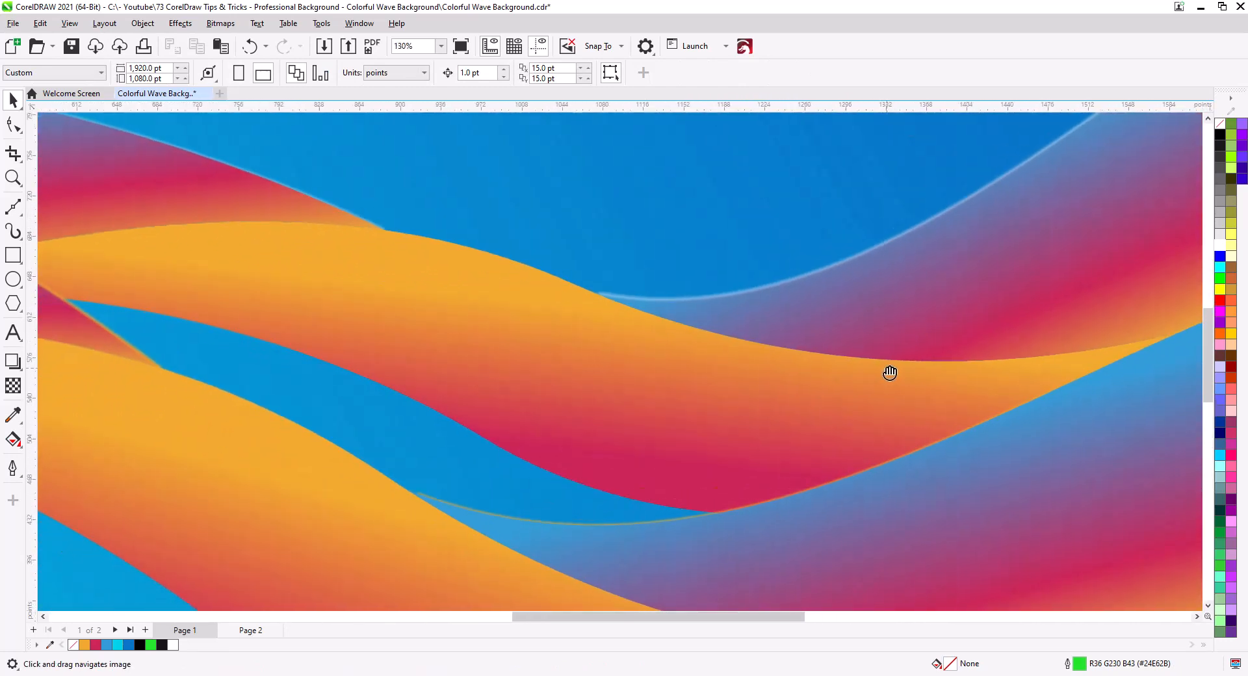
click(602, 296)
click(12, 125)
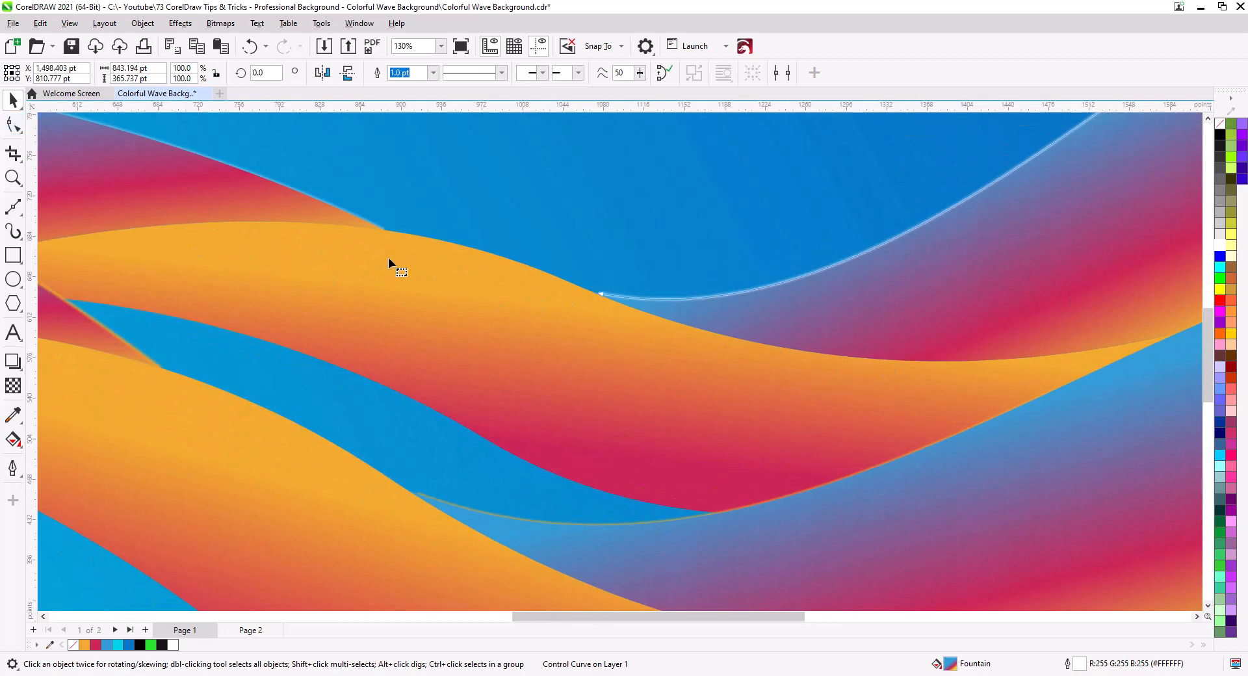
drag(603, 296, 593, 292)
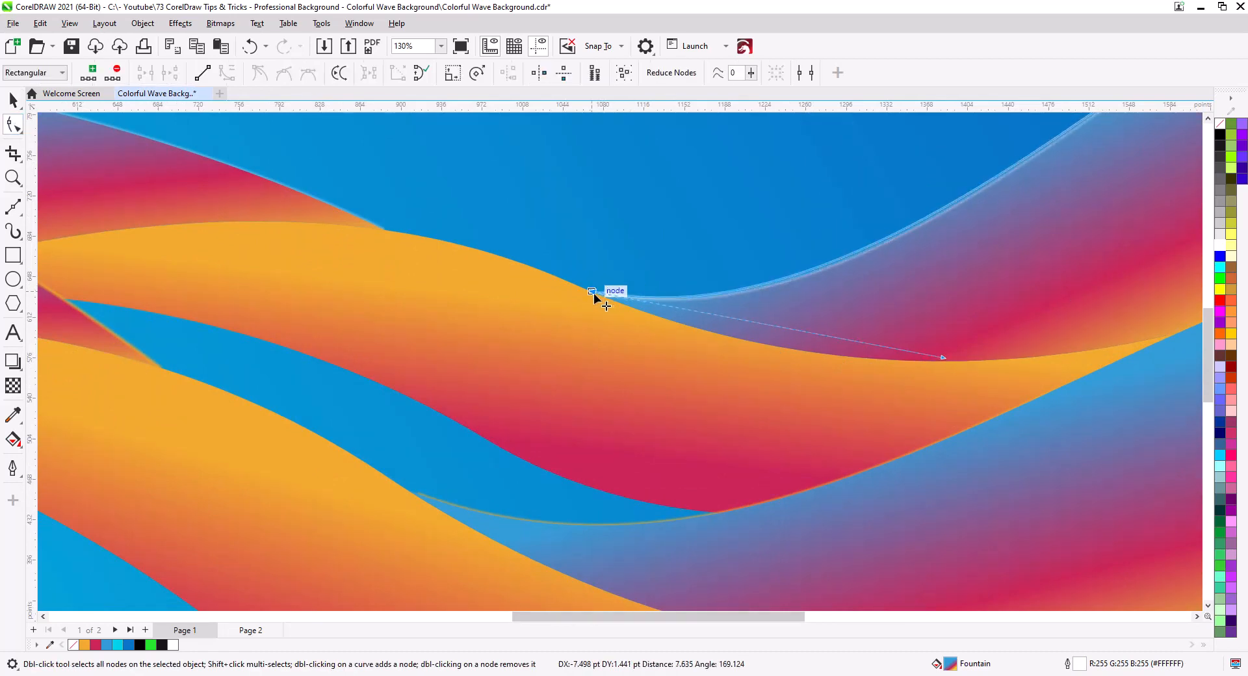
scroll(604, 315, down, 6)
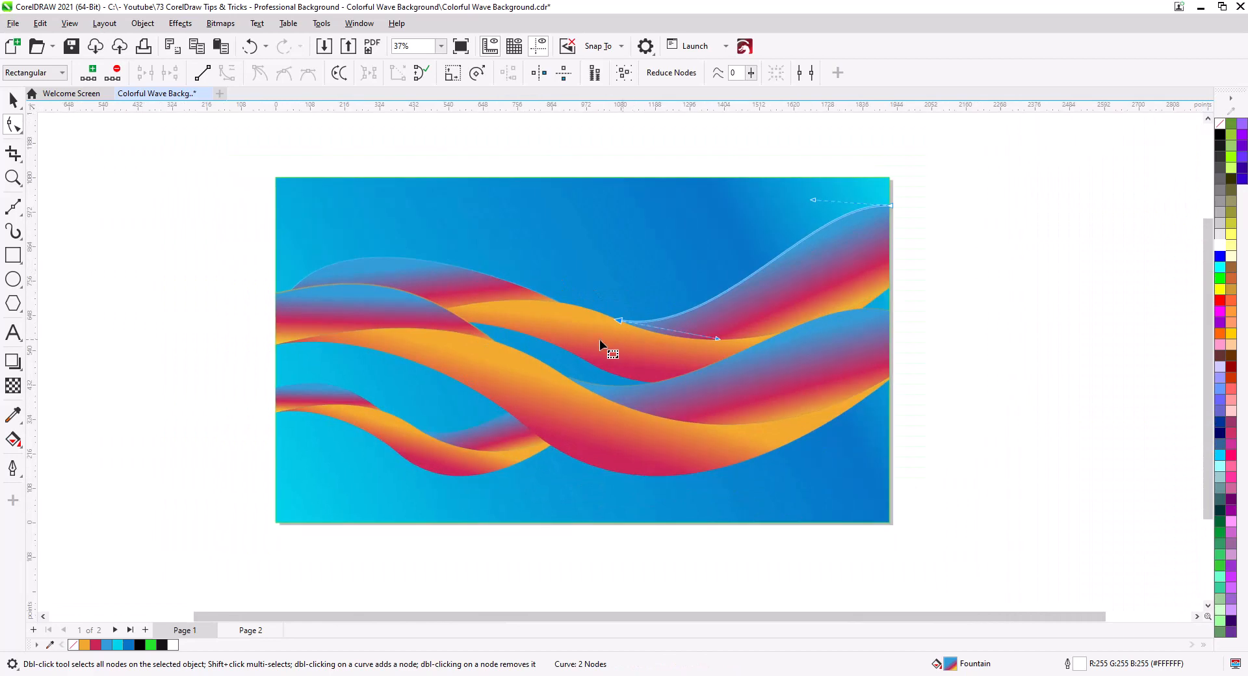
click(13, 99)
click(126, 231)
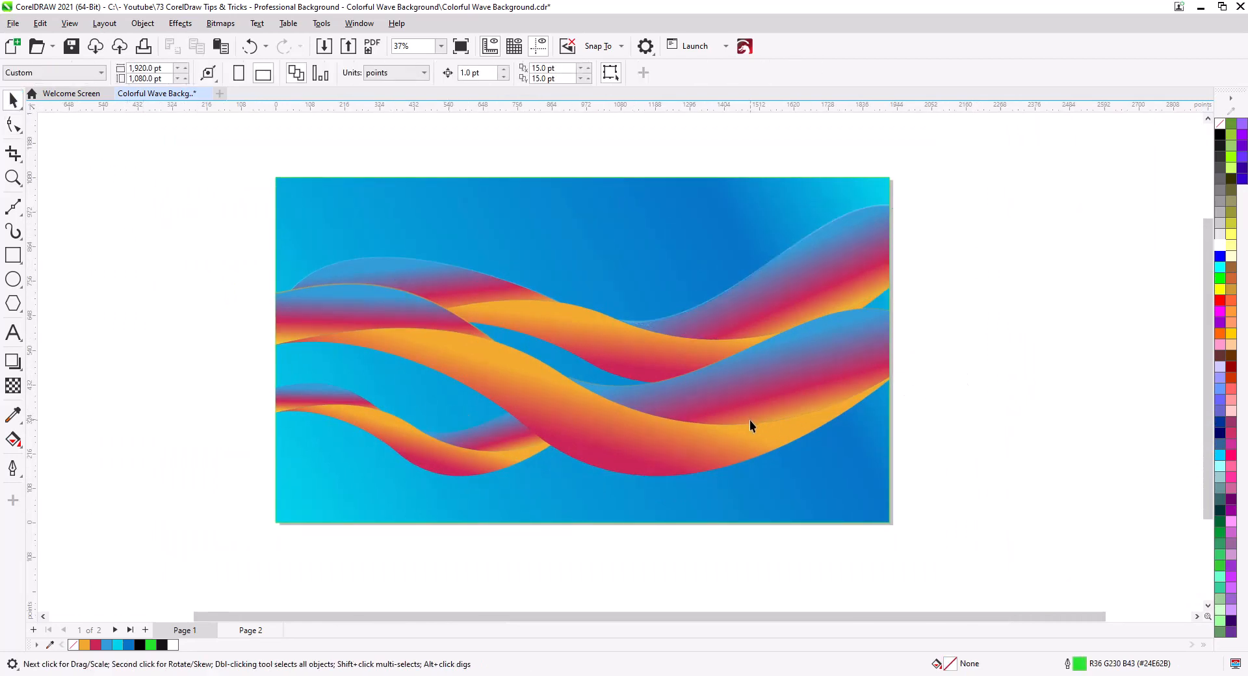
Give the blue gradient background rectangle a uniform transparency of 21 and deselect it
scroll(750, 421, up, 2)
drag(524, 423, 643, 465)
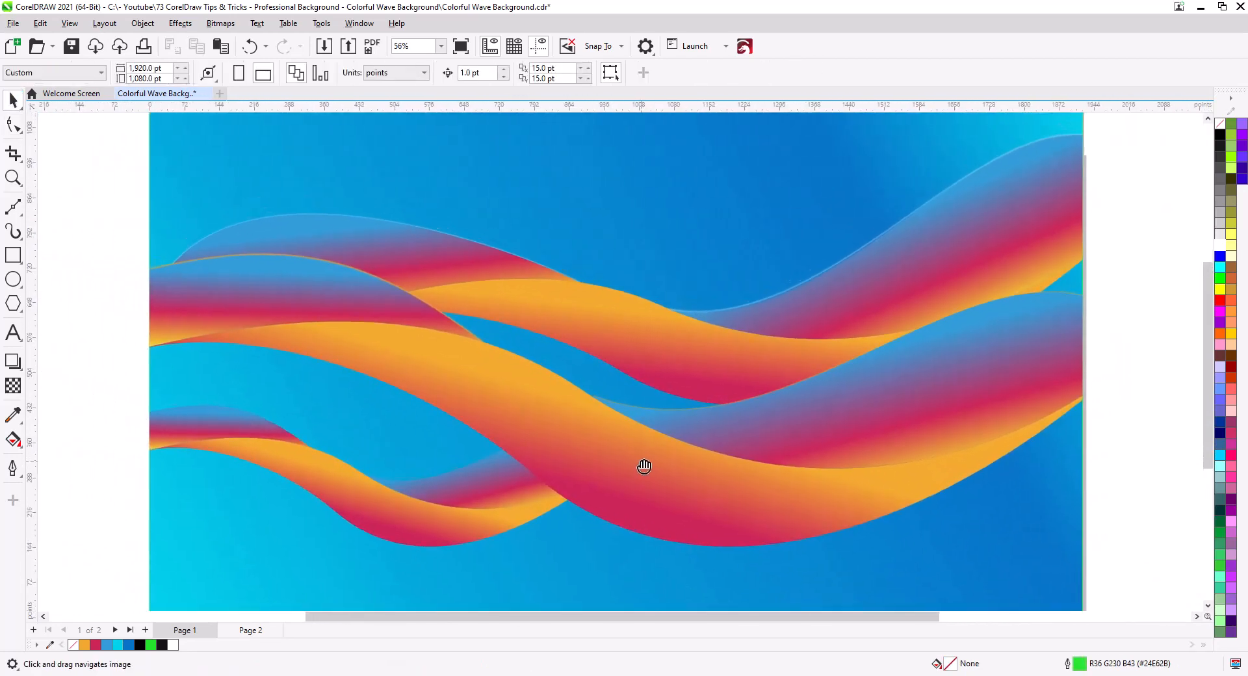
click(588, 173)
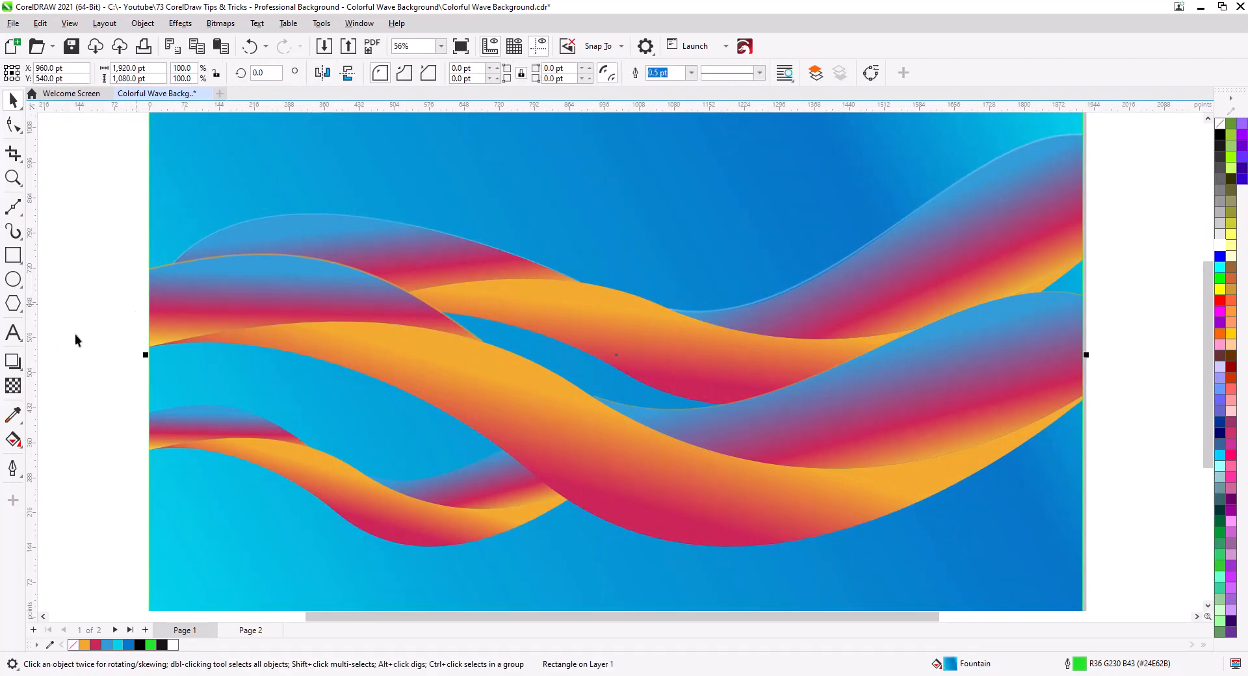
click(13, 385)
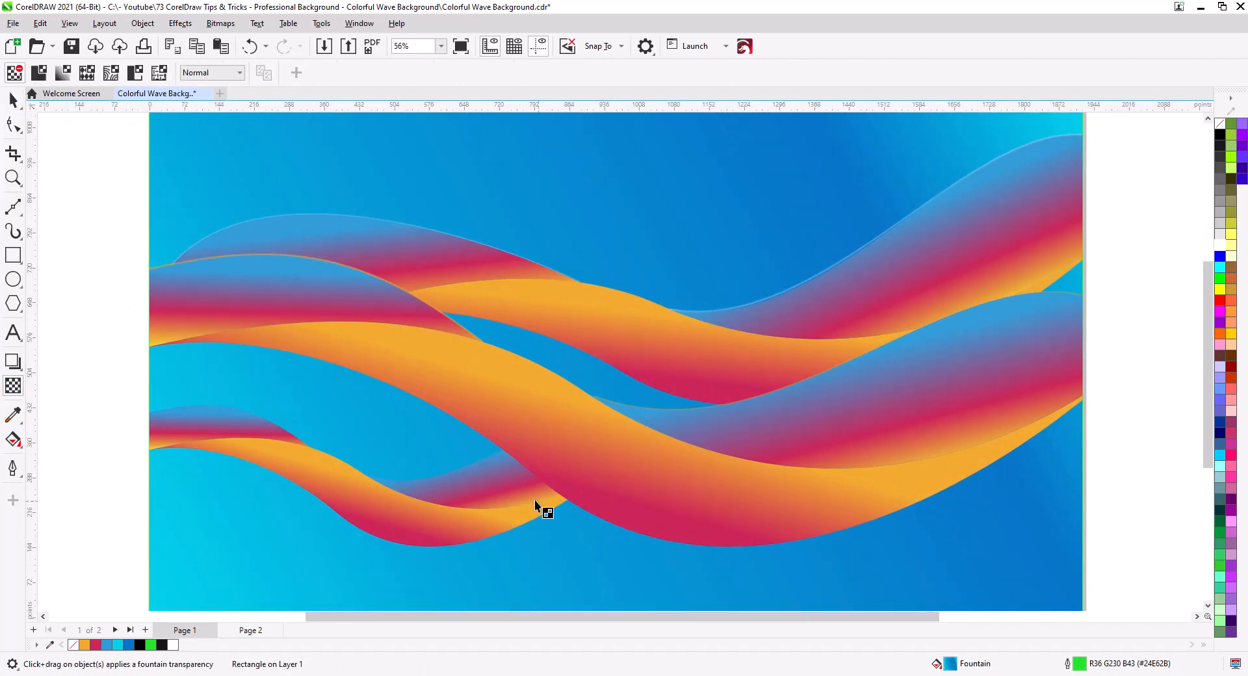
drag(534, 501, 516, 427)
scroll(537, 462, down, 1)
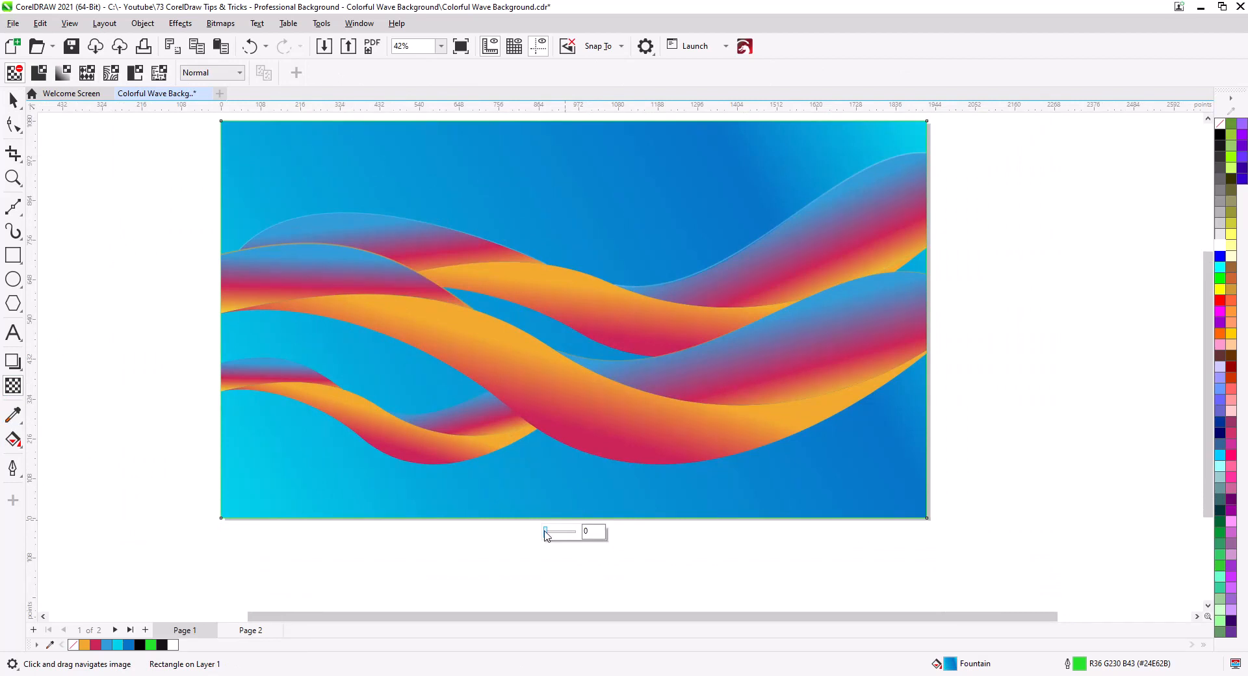
drag(546, 531, 557, 537)
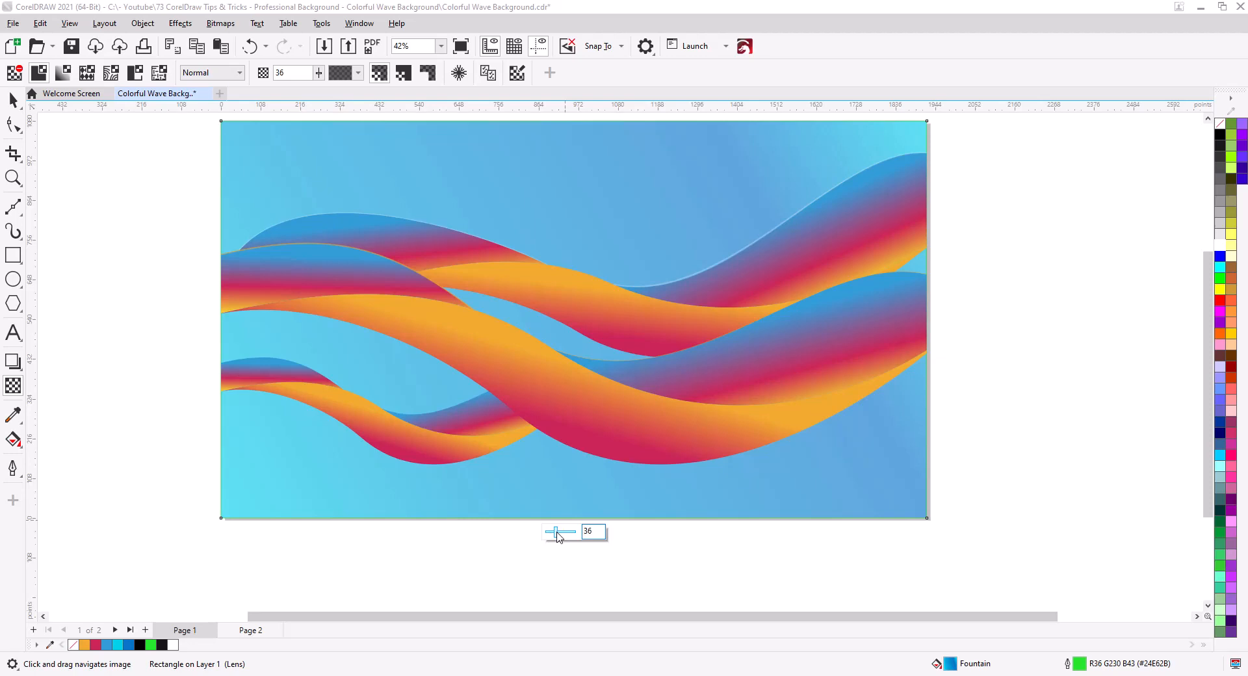
drag(557, 536, 552, 537)
drag(552, 537, 554, 540)
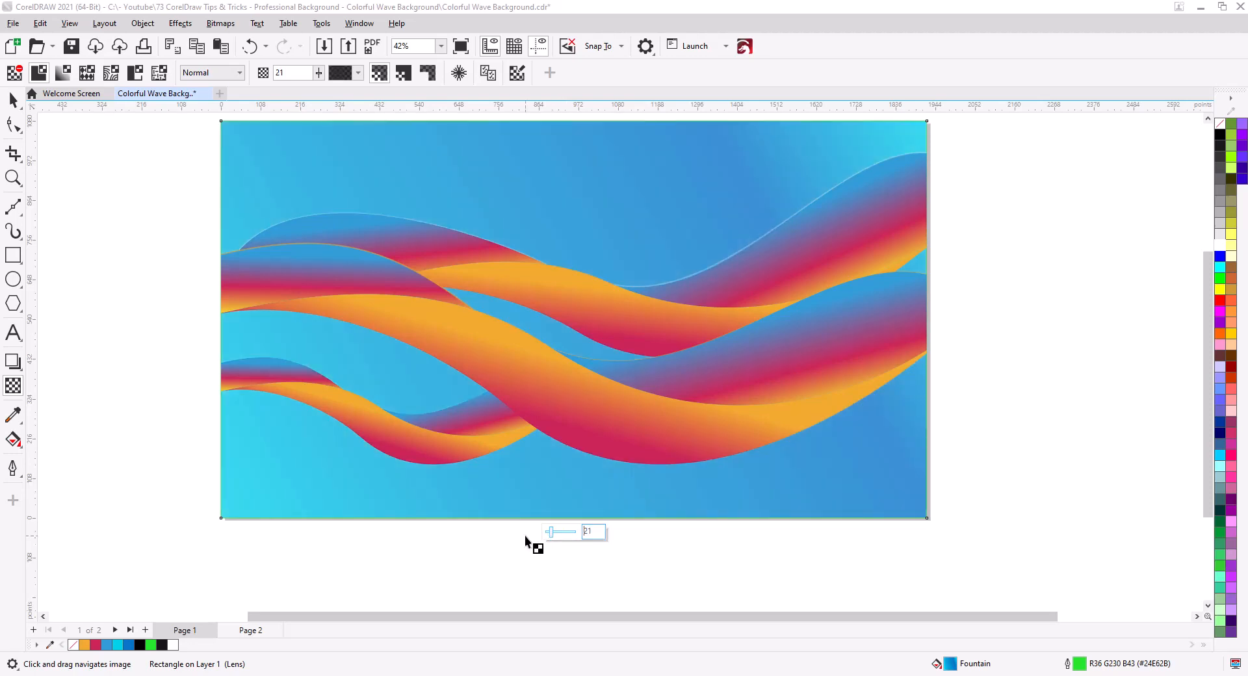
click(10, 100)
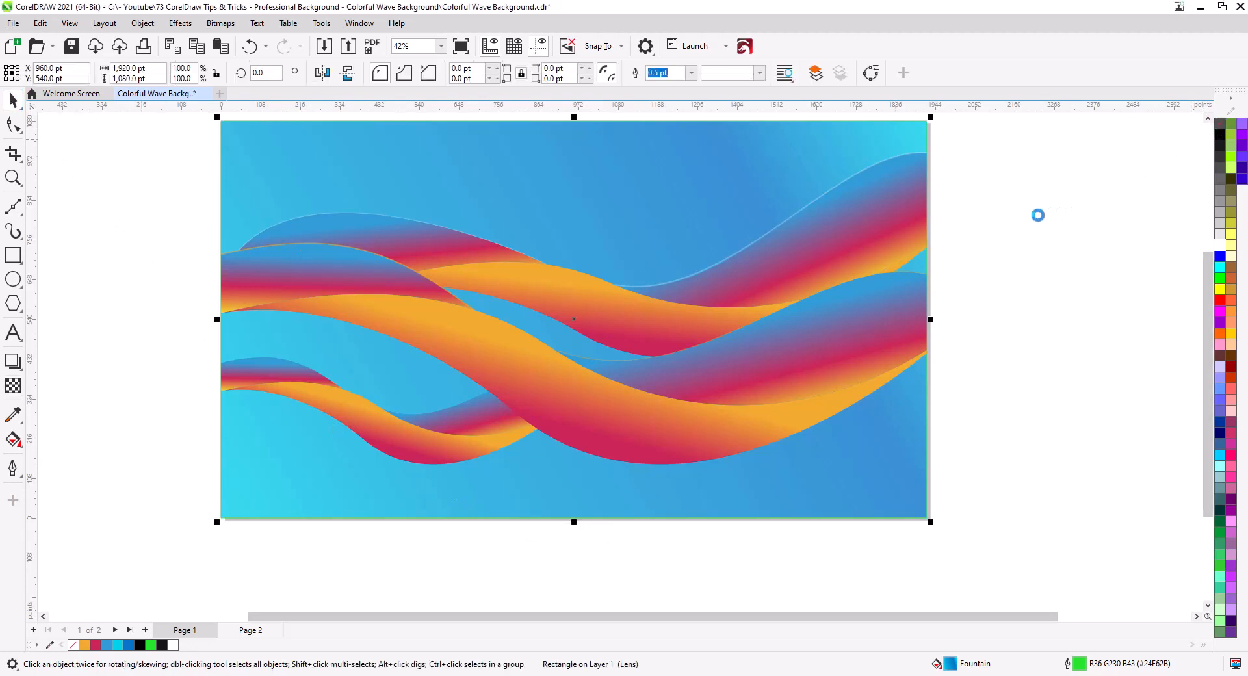
click(1022, 248)
Try a white outline on the middle wave's left orange edge curve together with its right gradient piece
drag(1018, 253, 1023, 287)
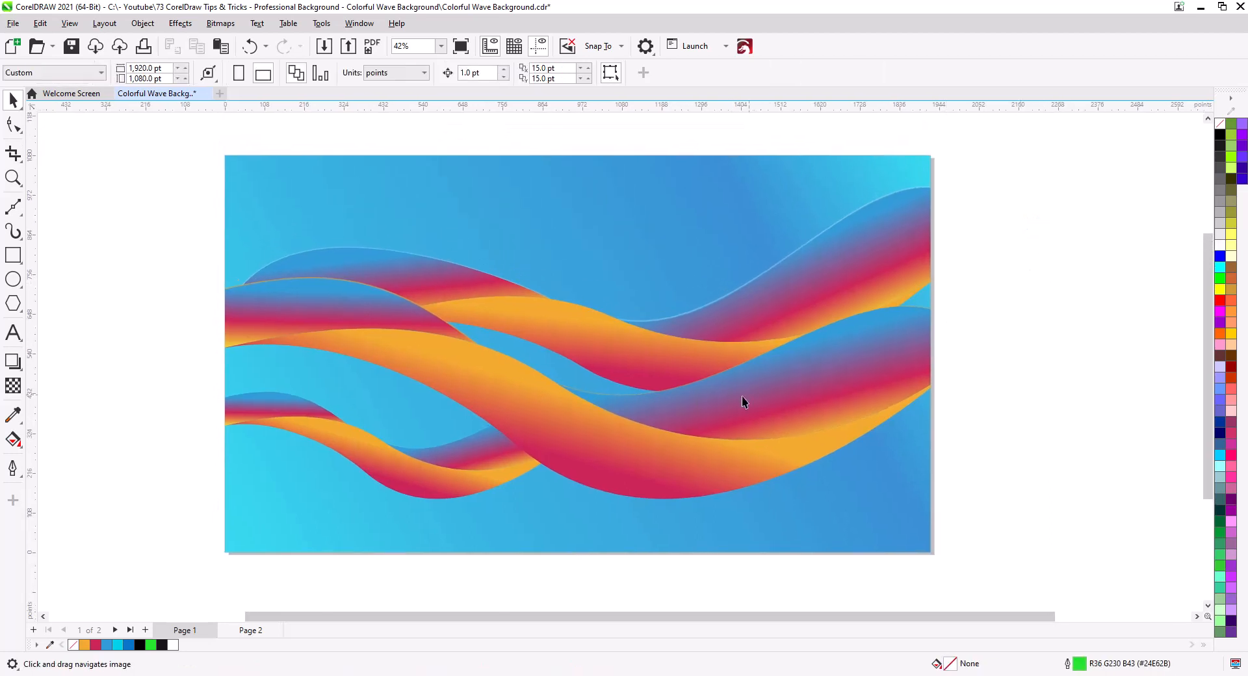
click(353, 282)
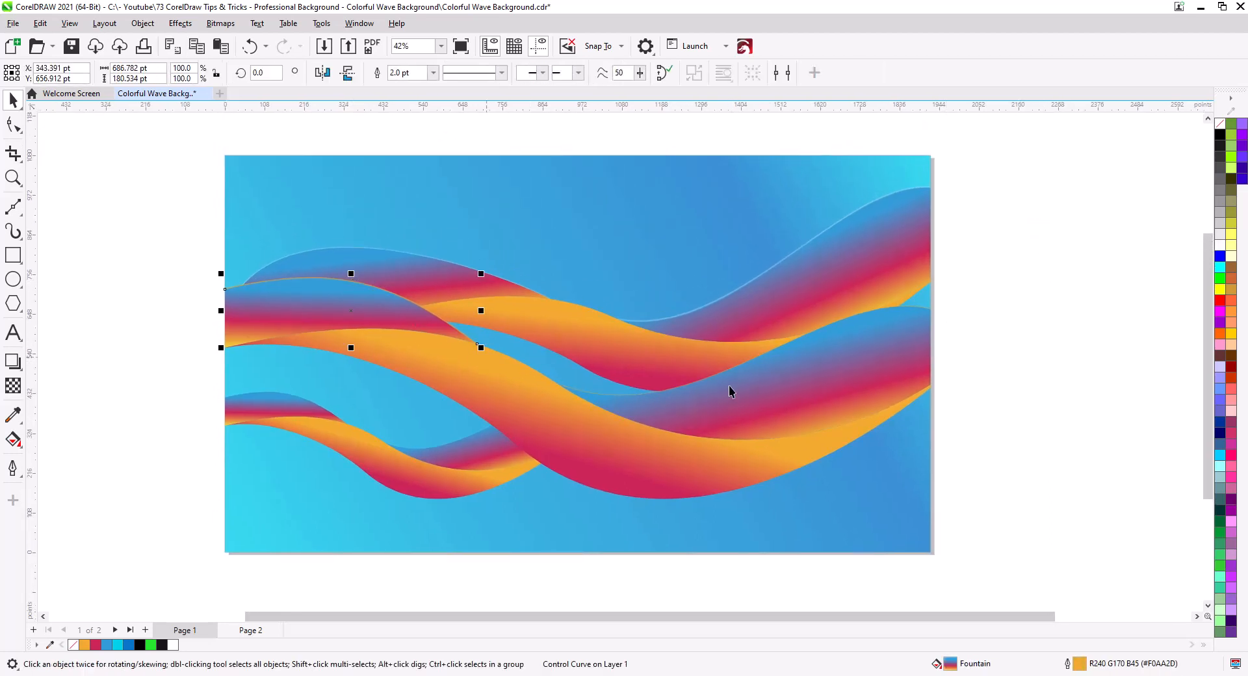
shift+click(625, 395)
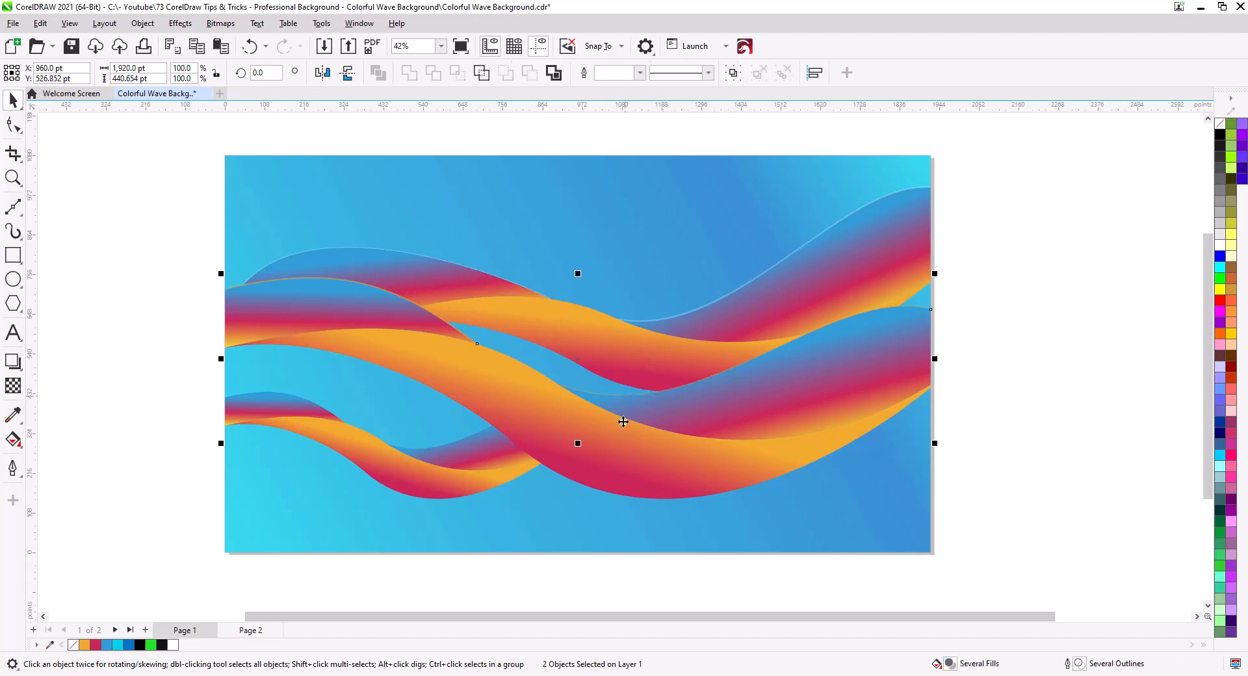
right_click(1219, 246)
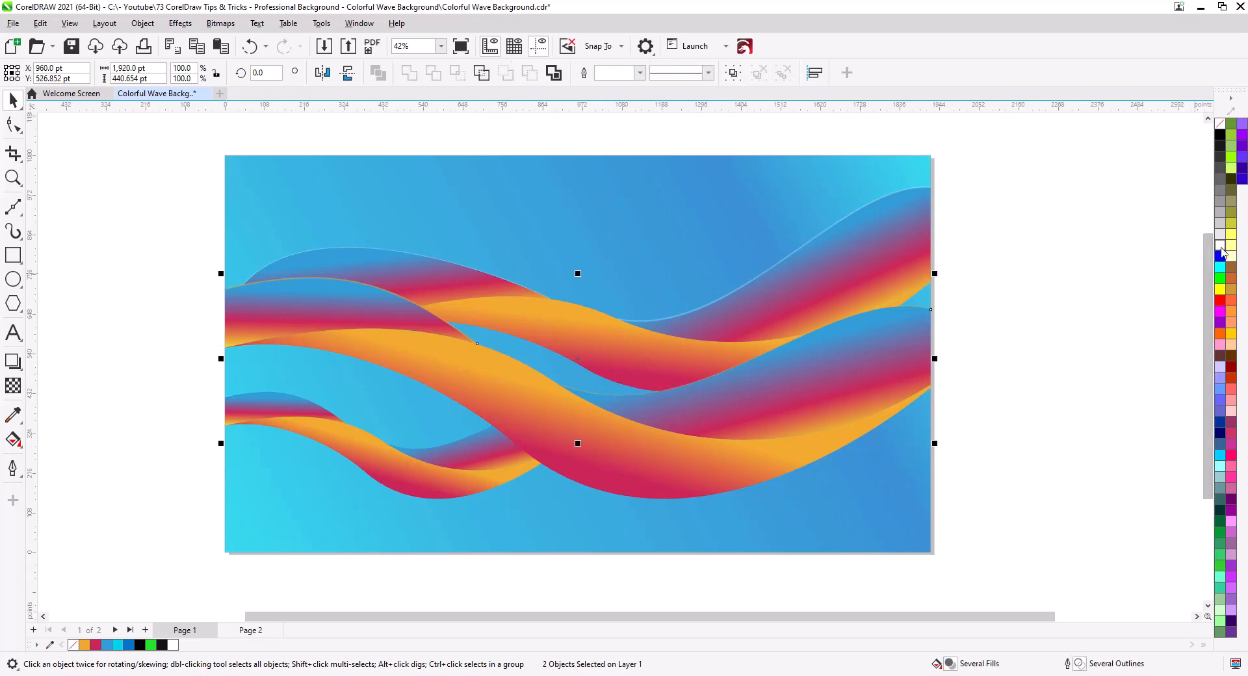
click(1020, 351)
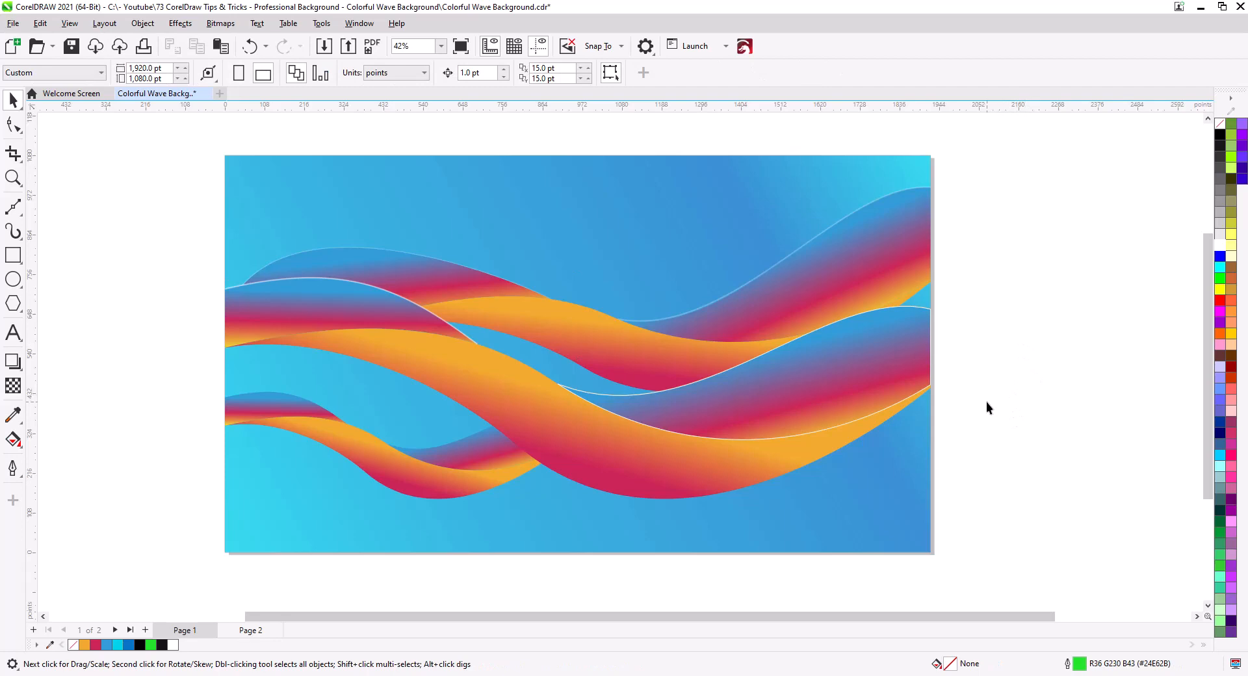
key(ctrl+z)
Send the middle wave's right gradient piece behind the uppermost wave, keeping it in front of the background rectangle
scroll(981, 401, up, 2)
scroll(574, 407, up, 2)
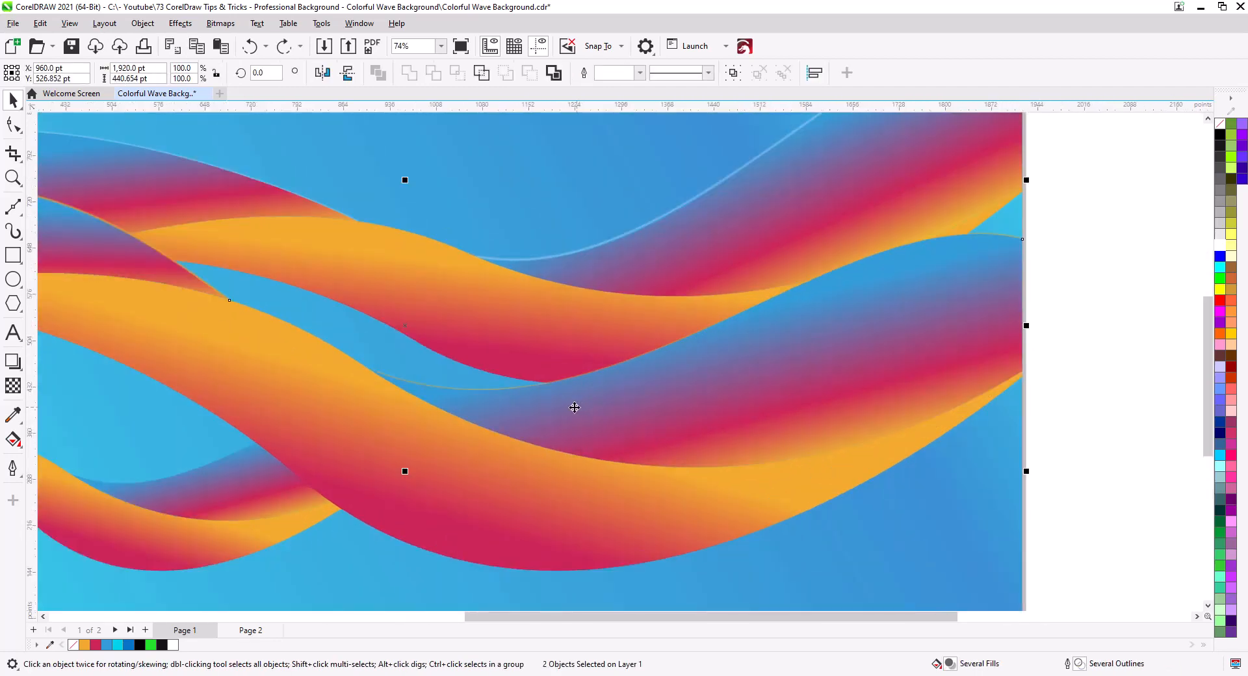
drag(575, 407, 786, 426)
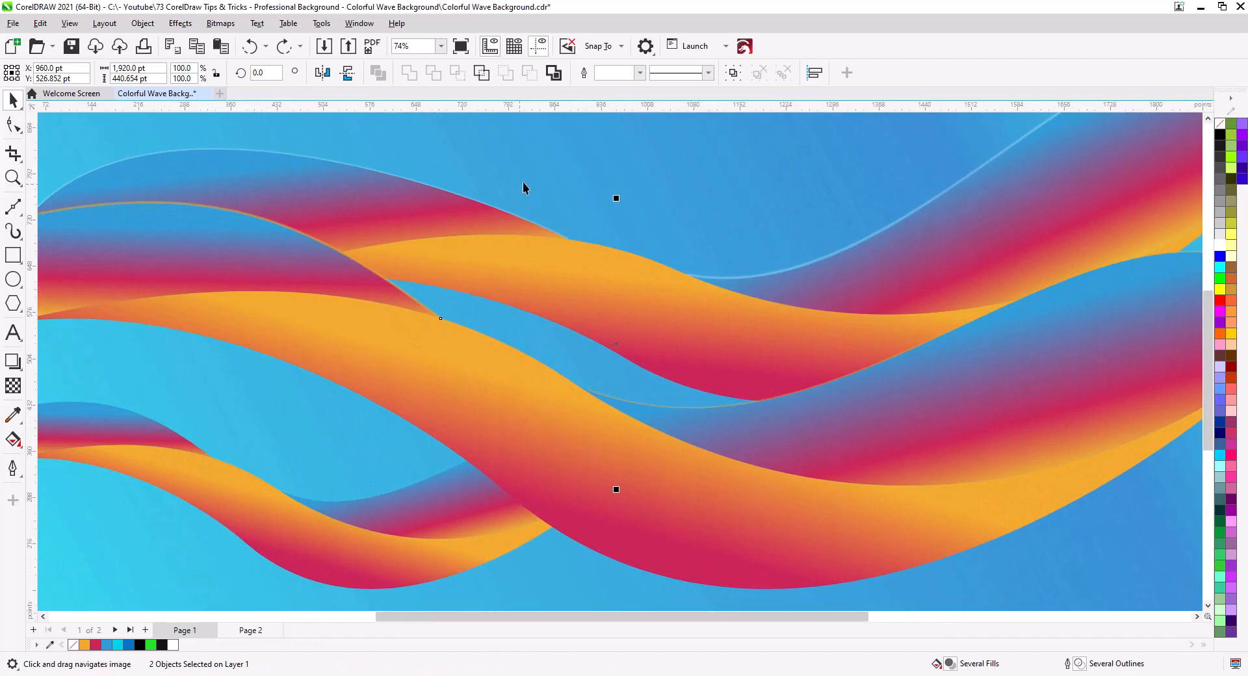
click(630, 401)
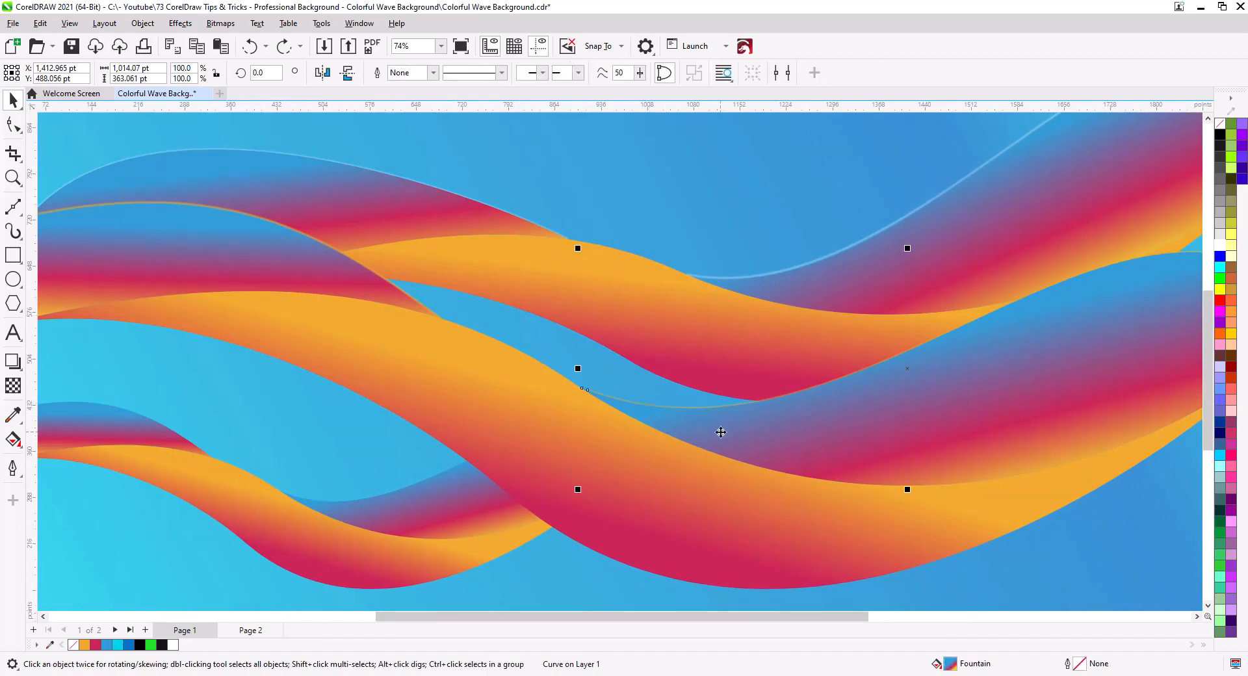
key(shift+Page_Down)
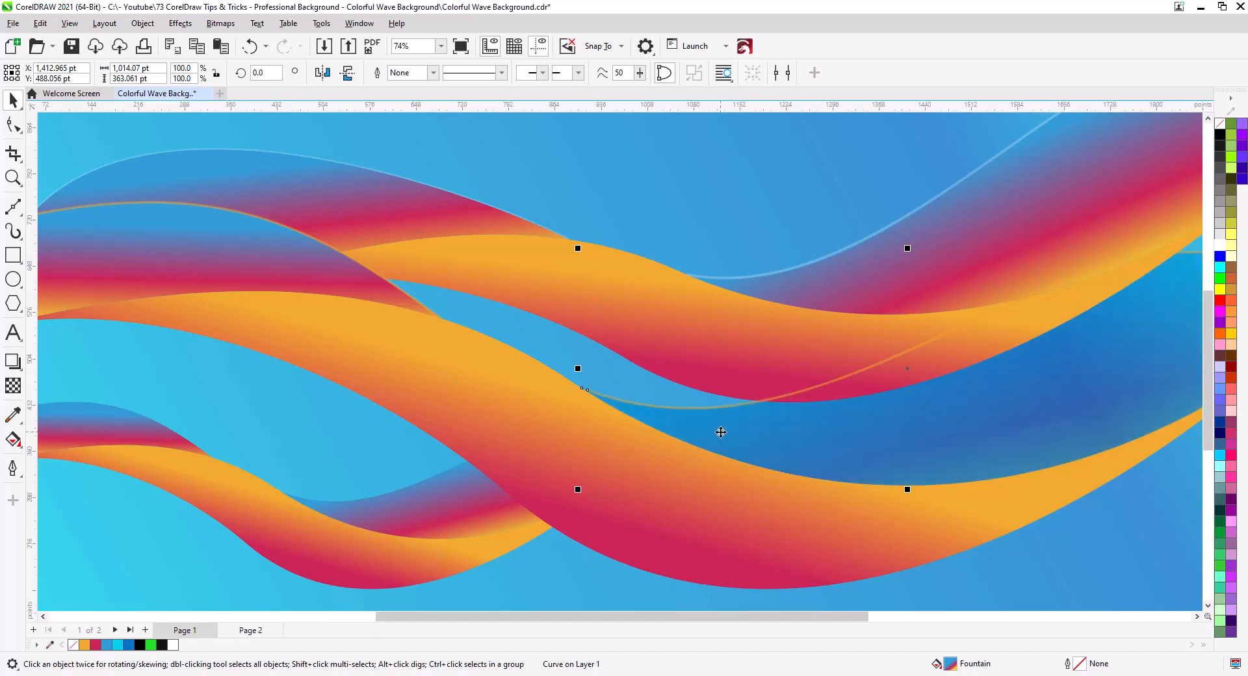
key(ctrl+z)
Colour the middle wave's right orange edge curve white and bring it with its gradient piece in front of the uppermost wave
click(640, 385)
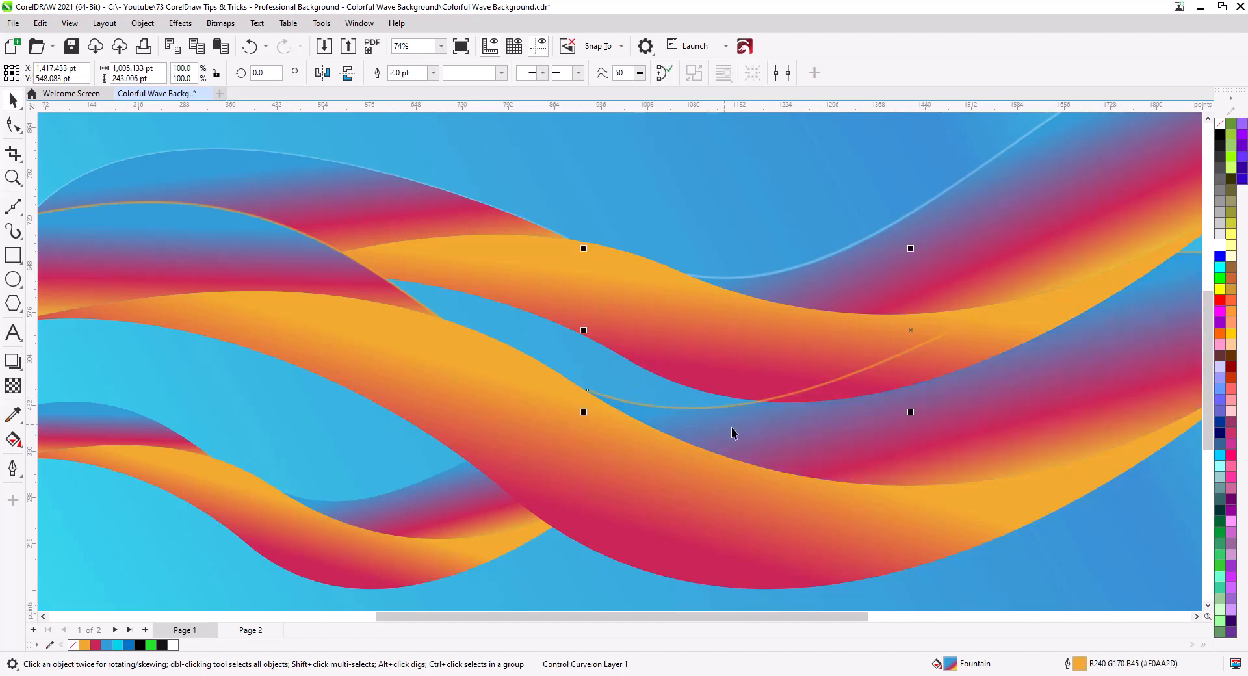
click(743, 408)
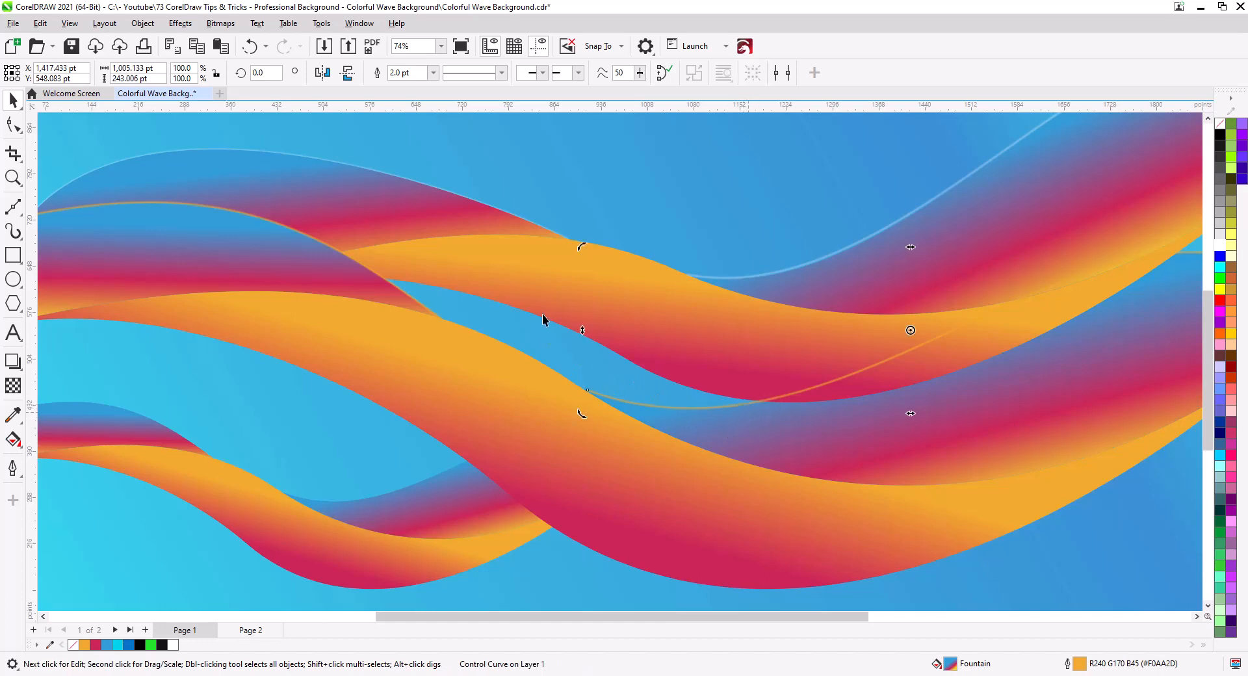
click(636, 201)
click(608, 404)
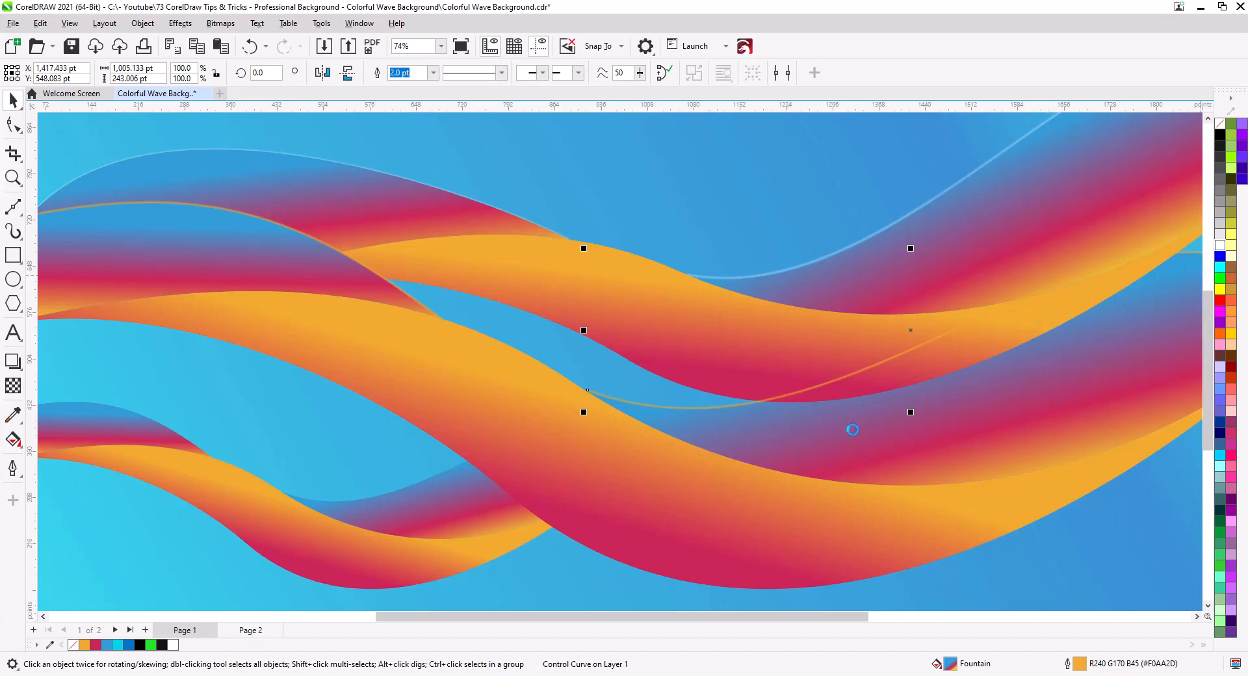
shift+click(853, 448)
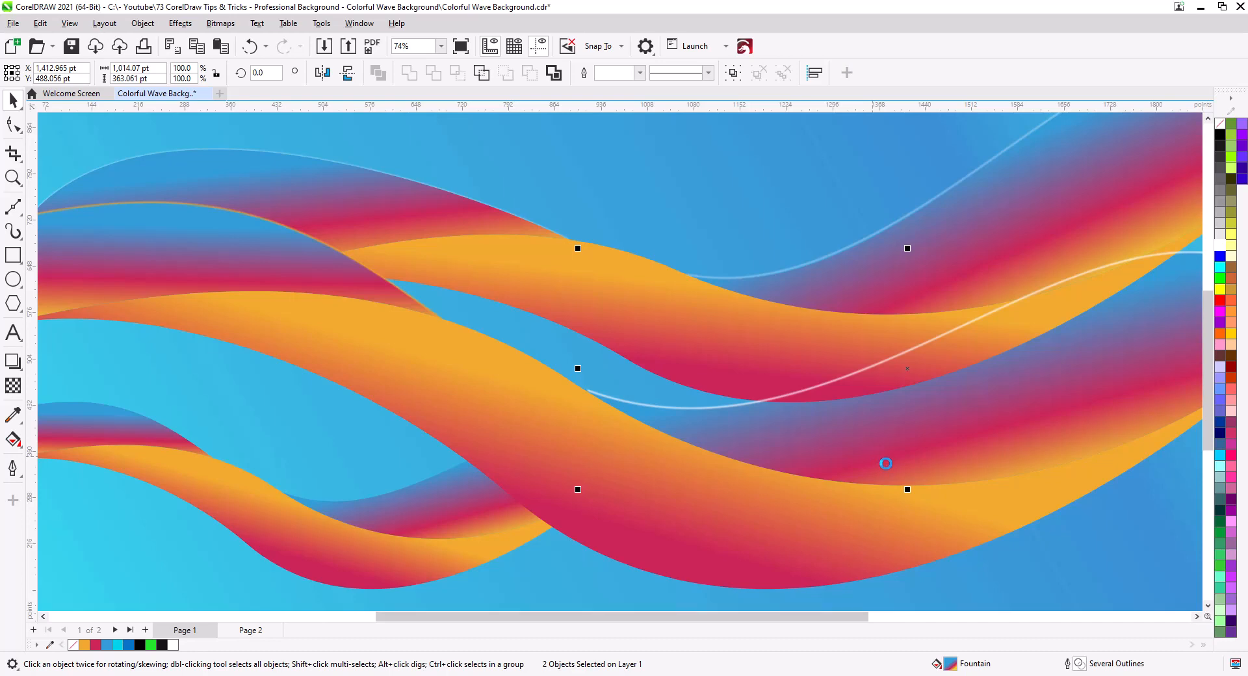
shift+click(887, 465)
Give the middle wave's left orange edge curve a white outline and deselect it
scroll(658, 445, down, 1)
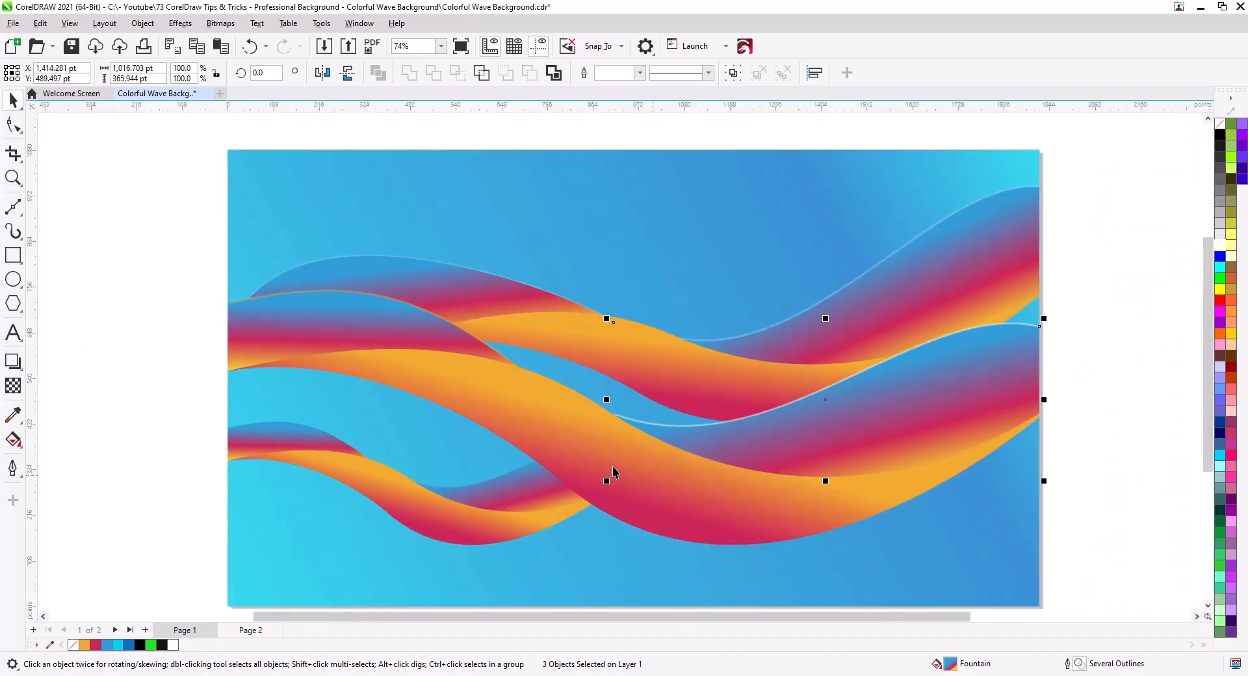
drag(613, 471, 763, 521)
scroll(618, 435, up, 1)
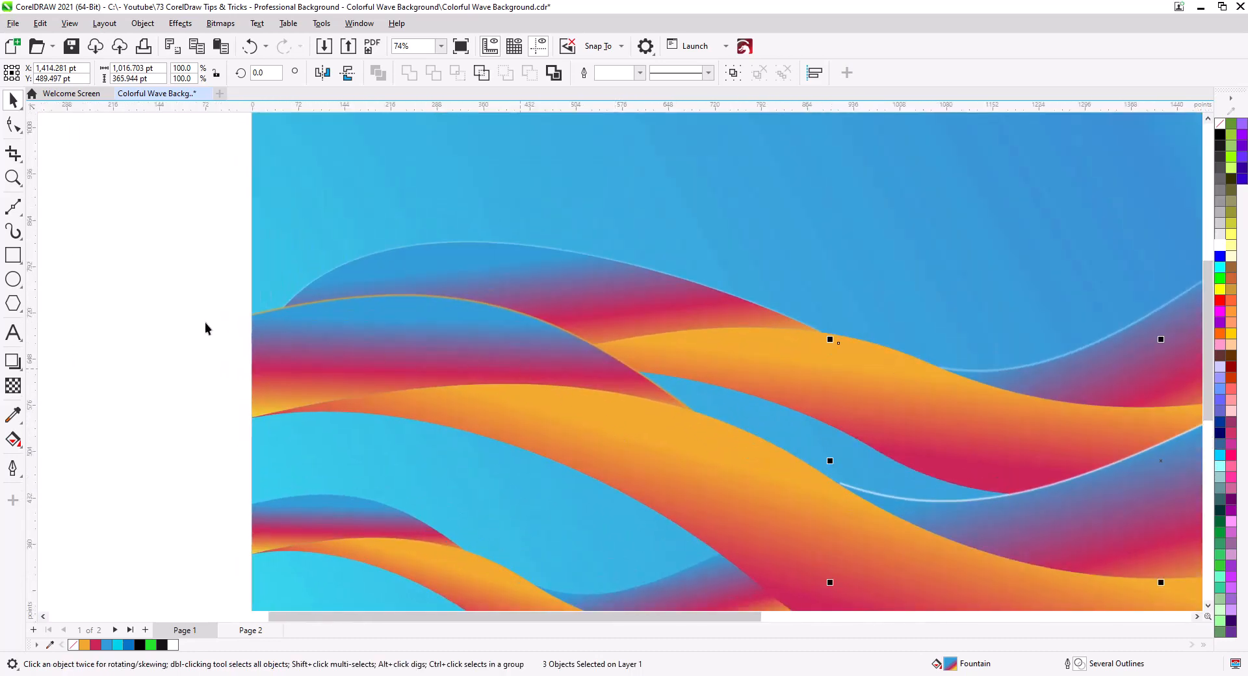
click(205, 322)
click(263, 314)
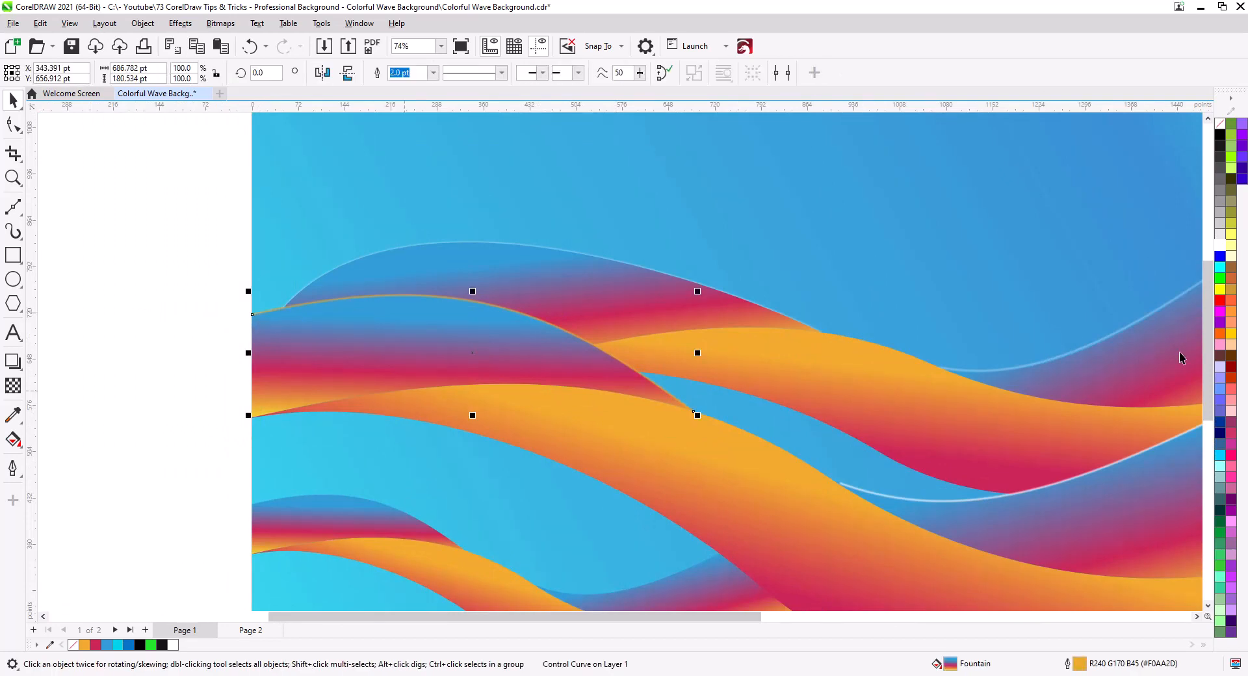
right_click(1220, 247)
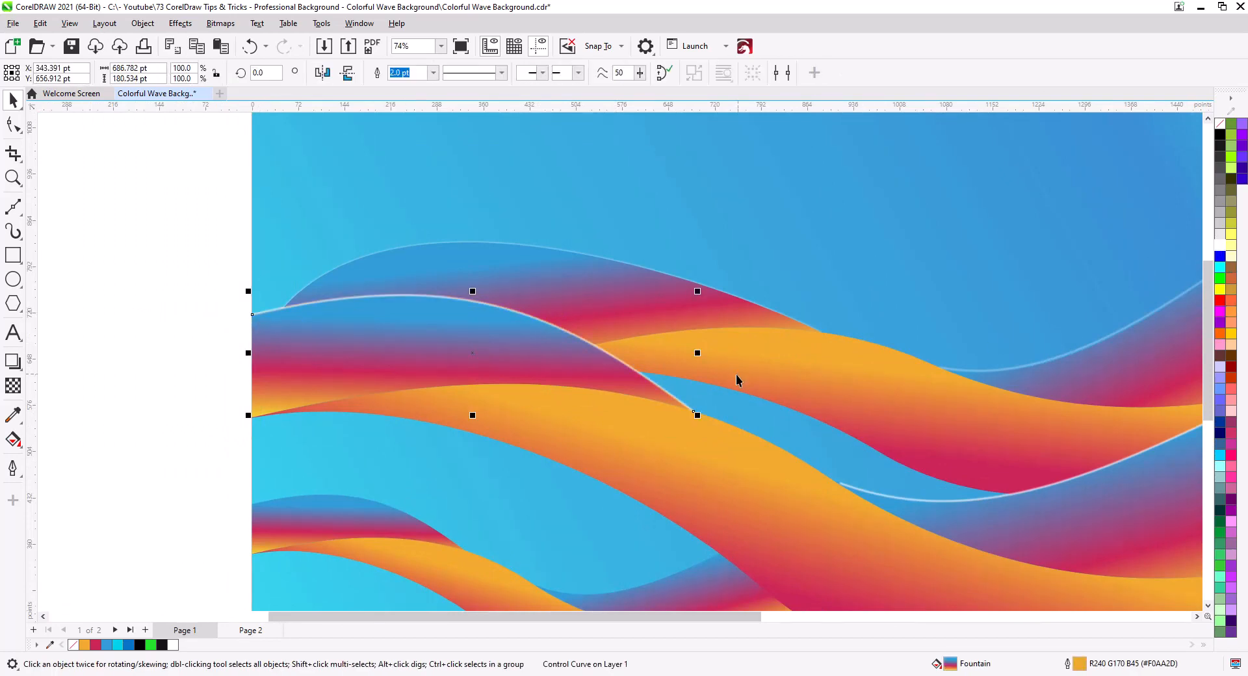
click(231, 370)
Cut the uppermost wave's left gradient piece out of the drawing, leaving its white edge curve in place
scroll(849, 424, down, 1)
scroll(848, 424, up, 1)
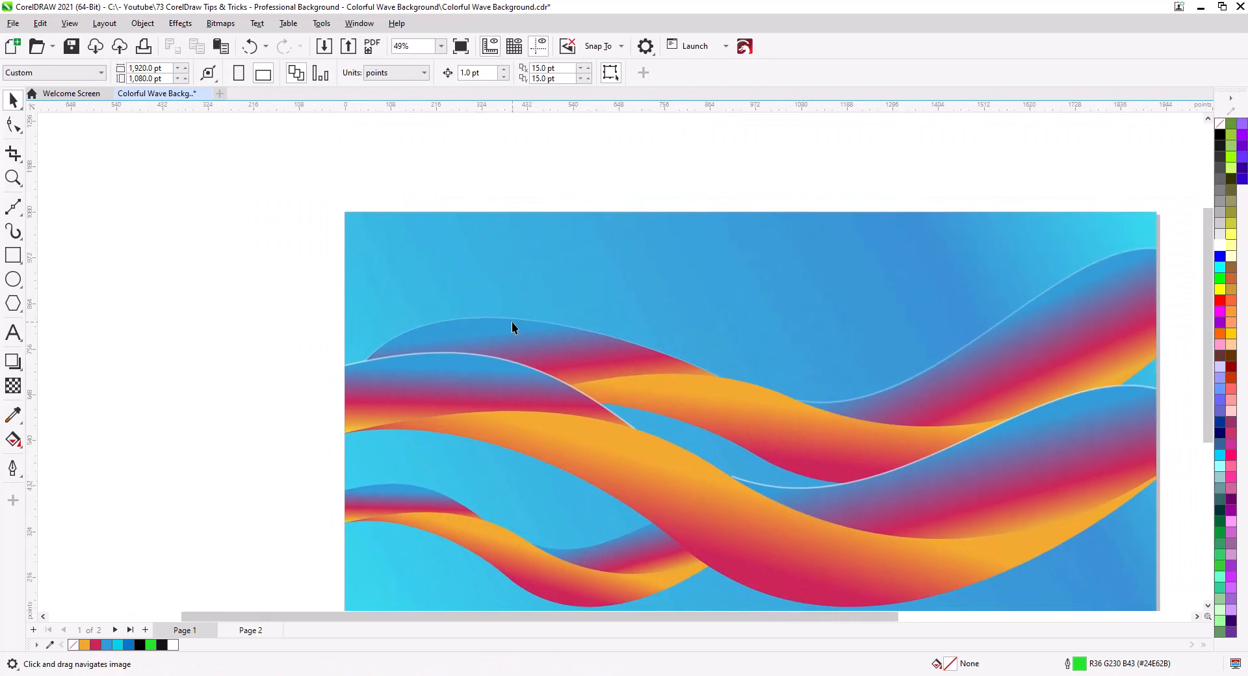
scroll(519, 338, up, 2)
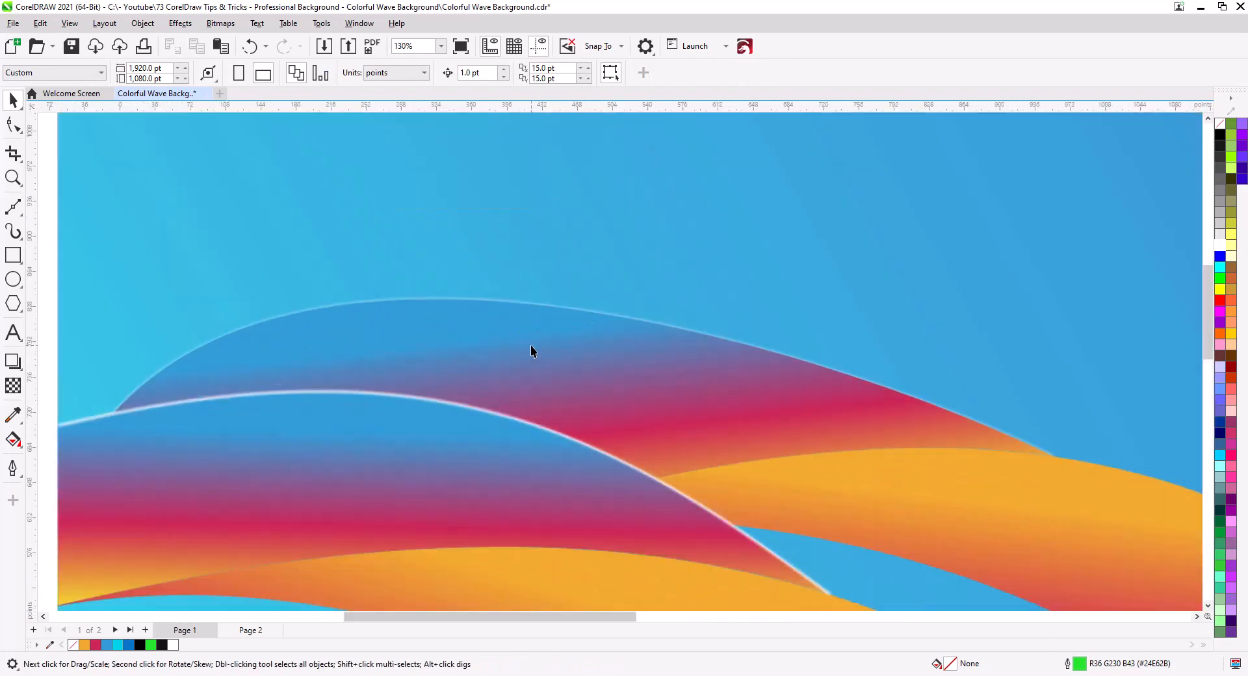
click(567, 309)
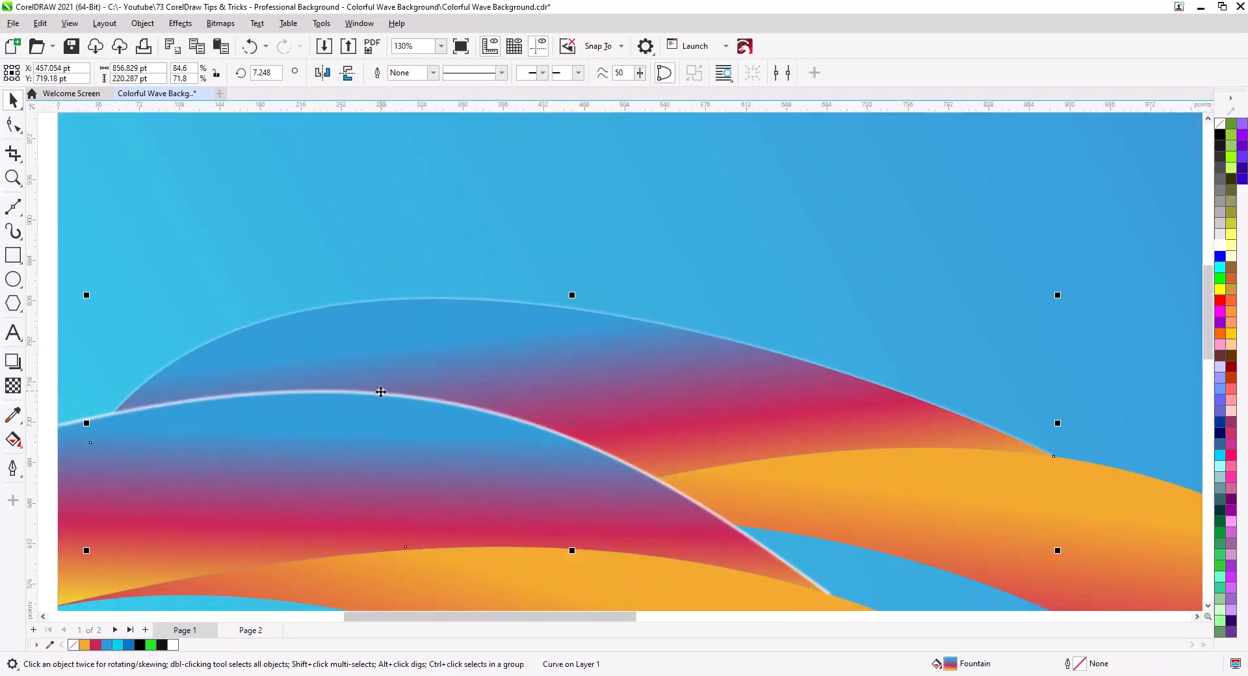
click(109, 415)
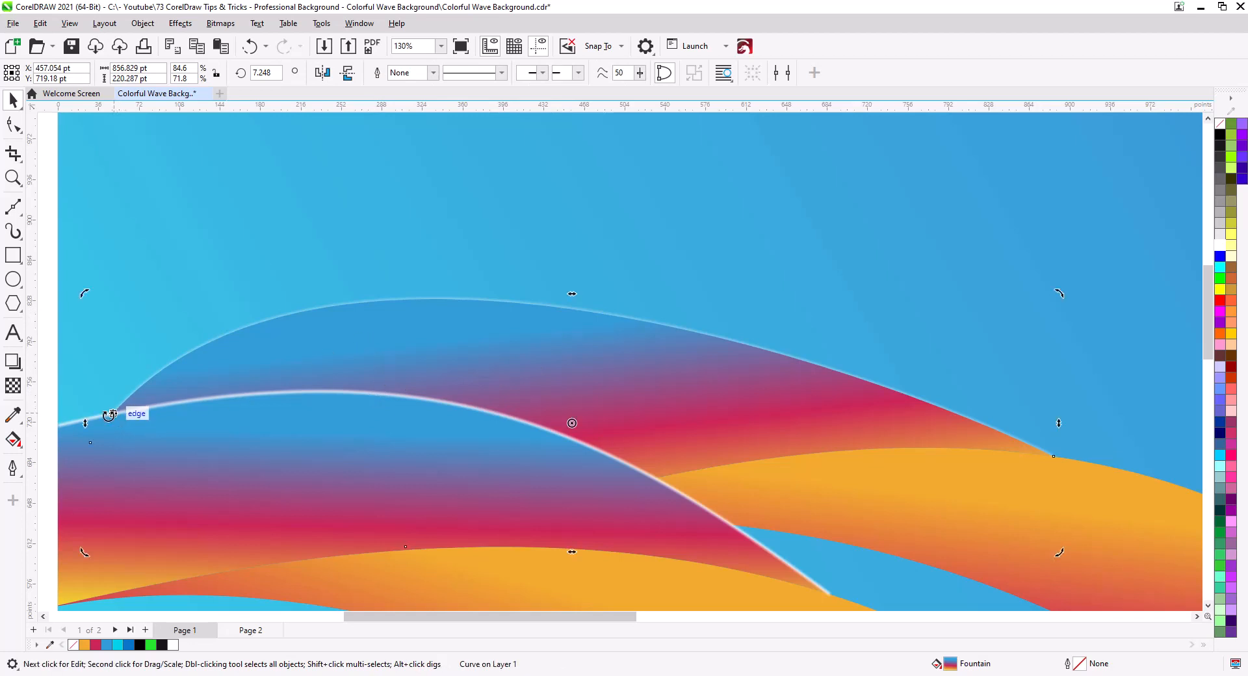
click(74, 423)
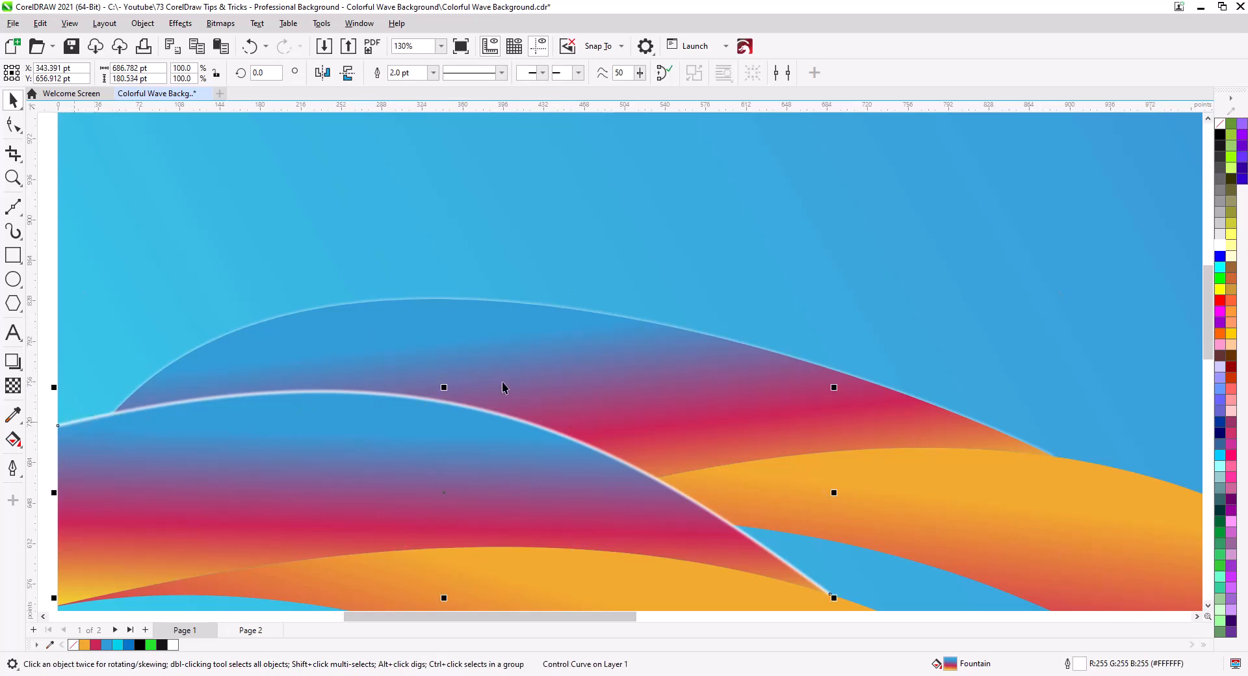
click(542, 367)
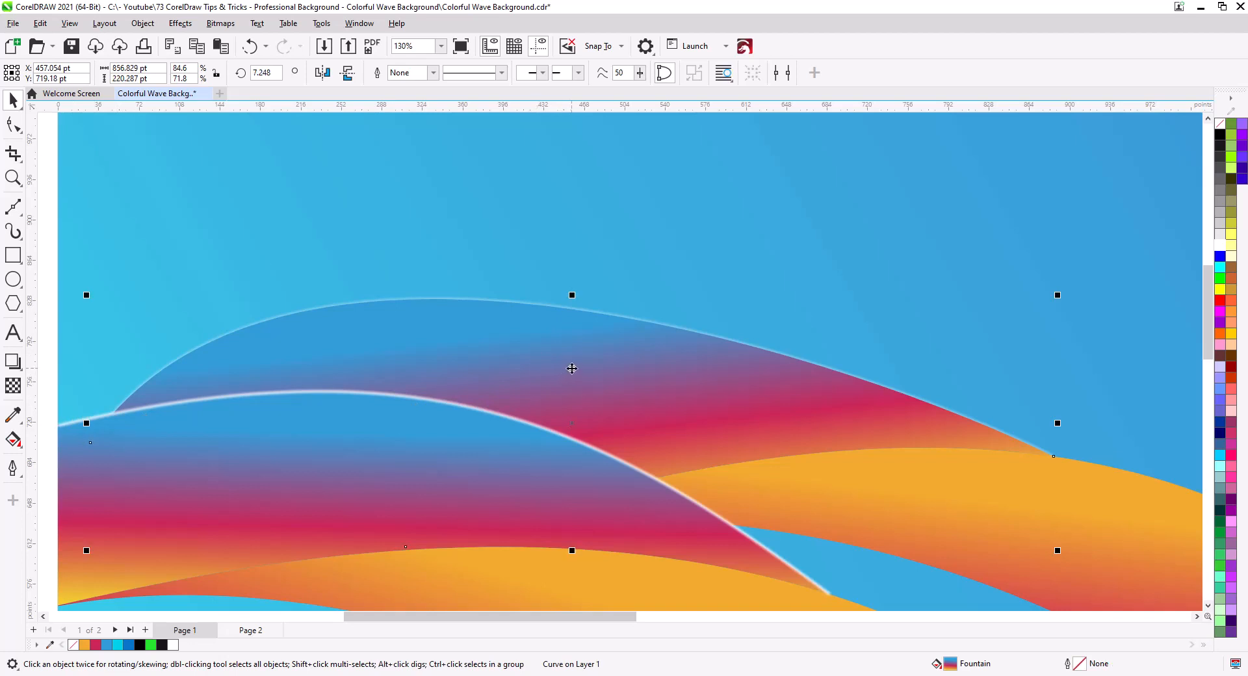
key(Delete)
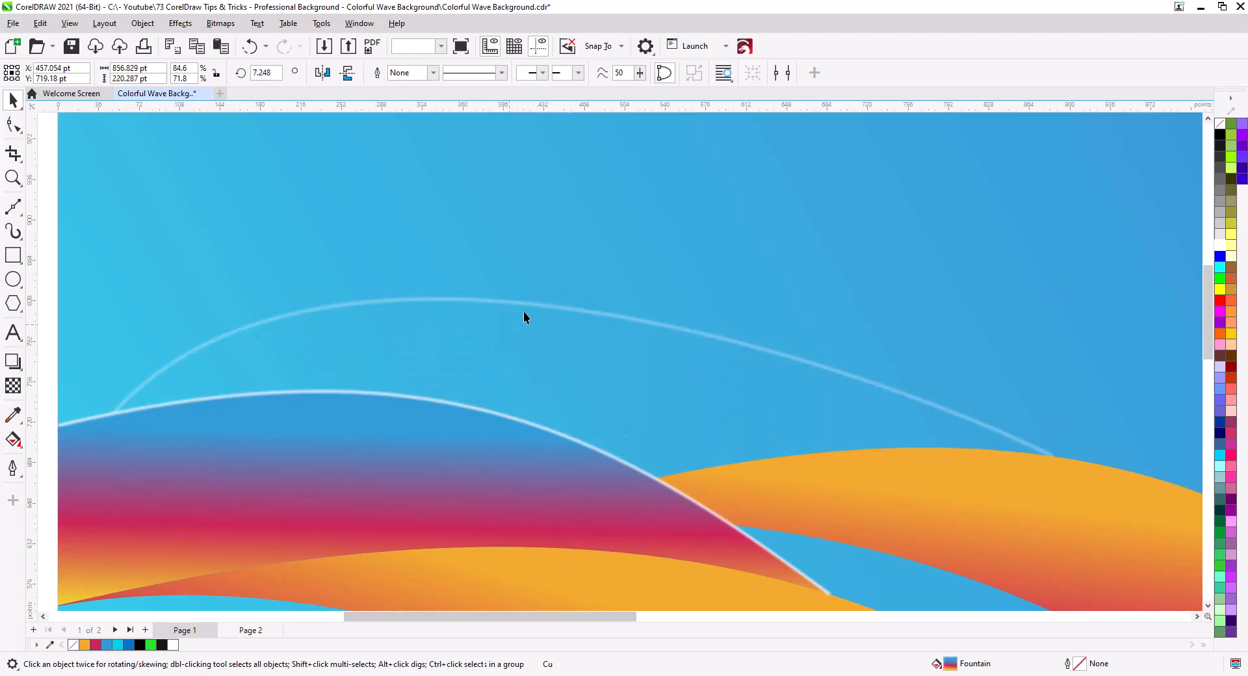
Set the outline width of the uppermost wave's left white edge curve to 2.0 pt
click(526, 304)
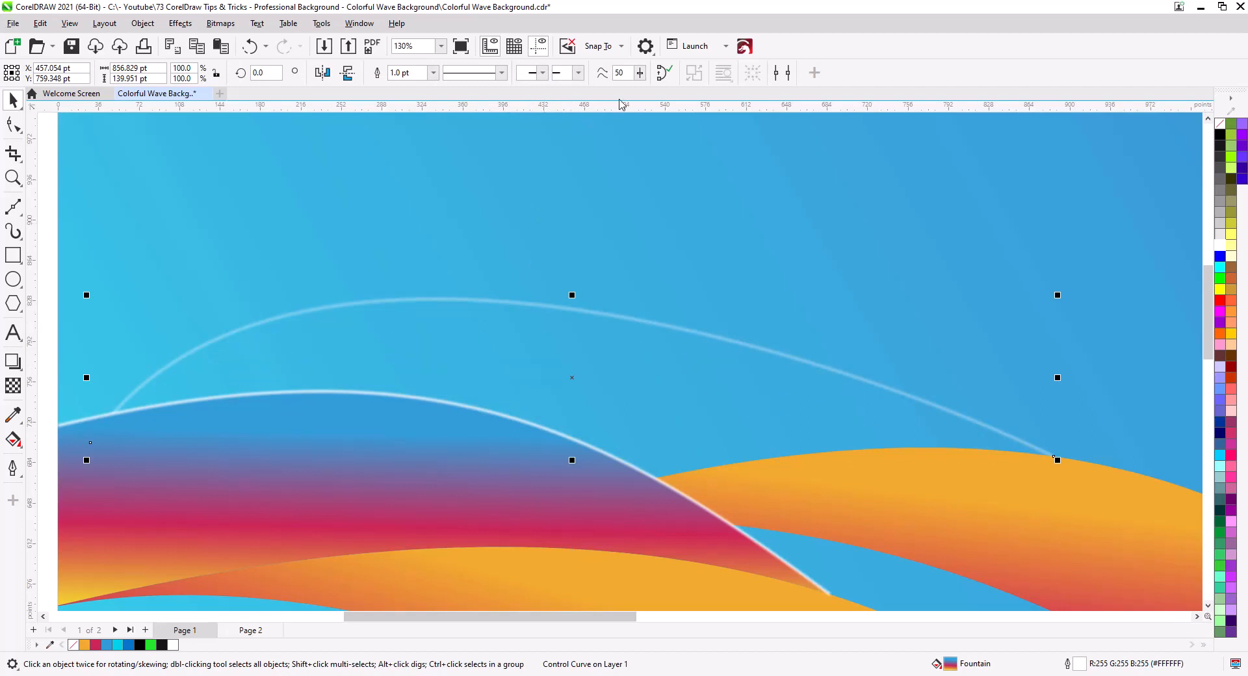
click(433, 72)
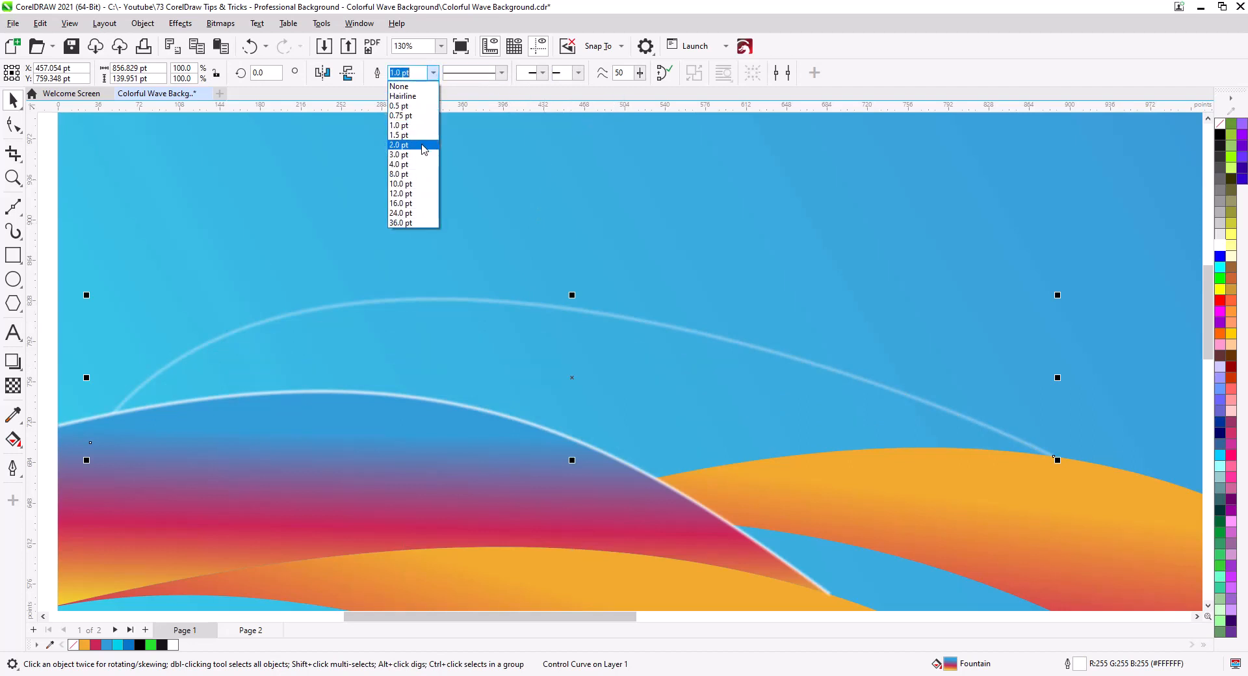
click(423, 146)
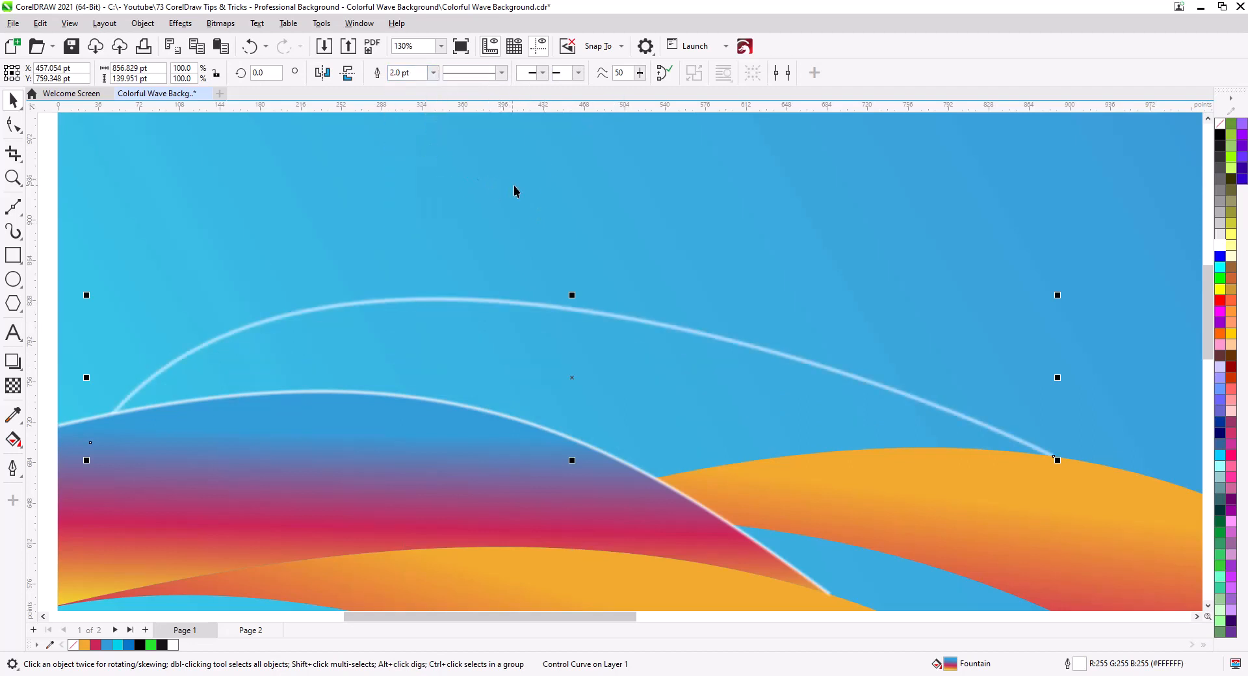
Paste the uppermost wave's left gradient piece back and stack it behind the other waves, just in front of the background rectangle
key(ctrl+v)
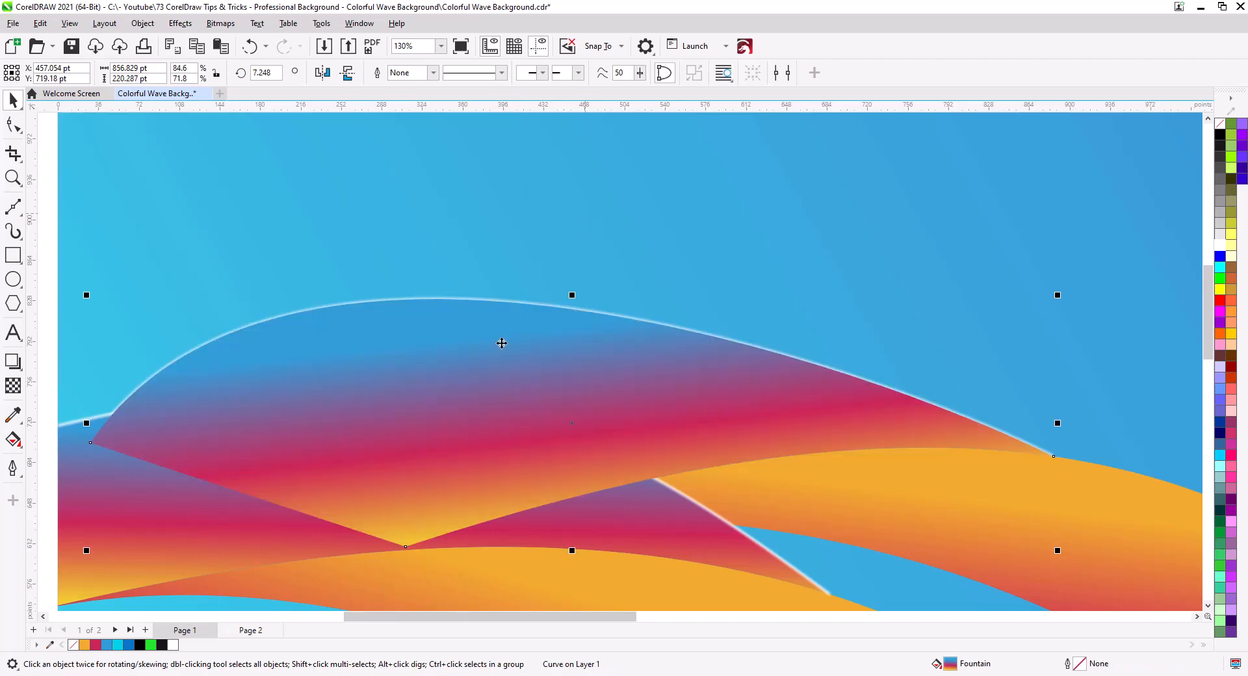
scroll(545, 295, down, 2)
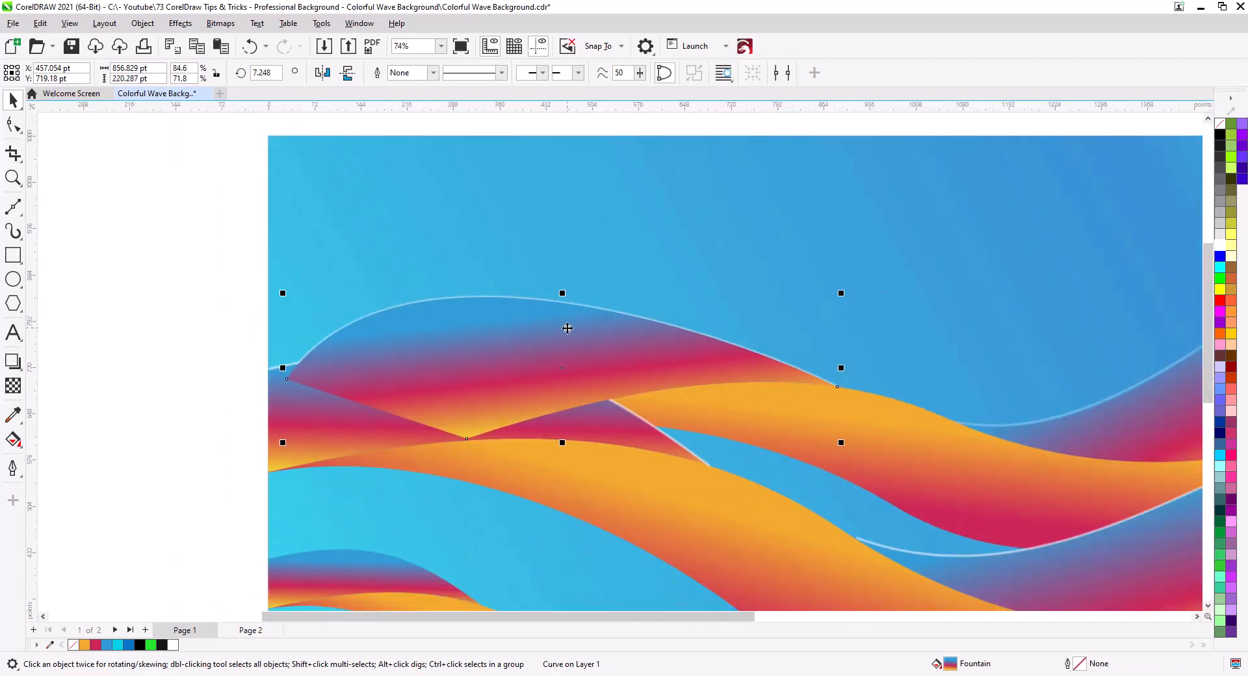
key(shift+Page_Down)
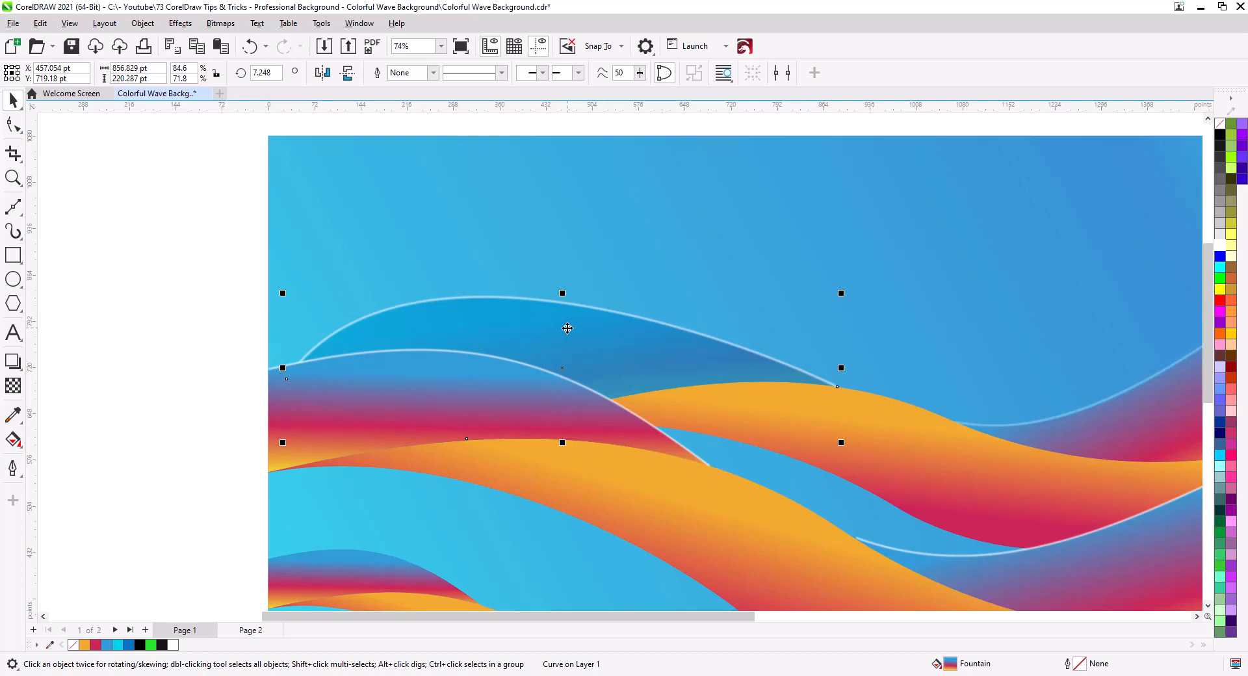
key(ctrl+Page_Up)
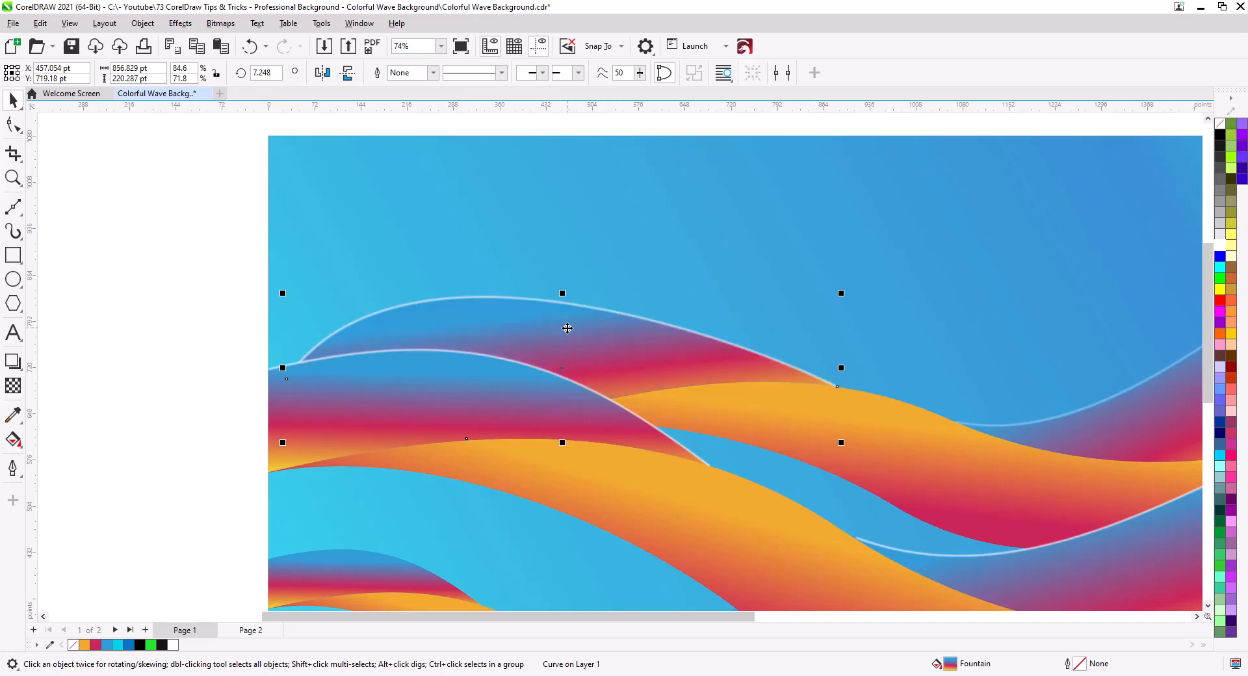
click(208, 326)
Set the outline width of the uppermost wave's right white edge curve to 2.0 pt
mouse_move(699, 424)
mouse_down()
mouse_move(518, 432)
mouse_move(673, 445)
mouse_move(611, 424)
mouse_up()
click(726, 408)
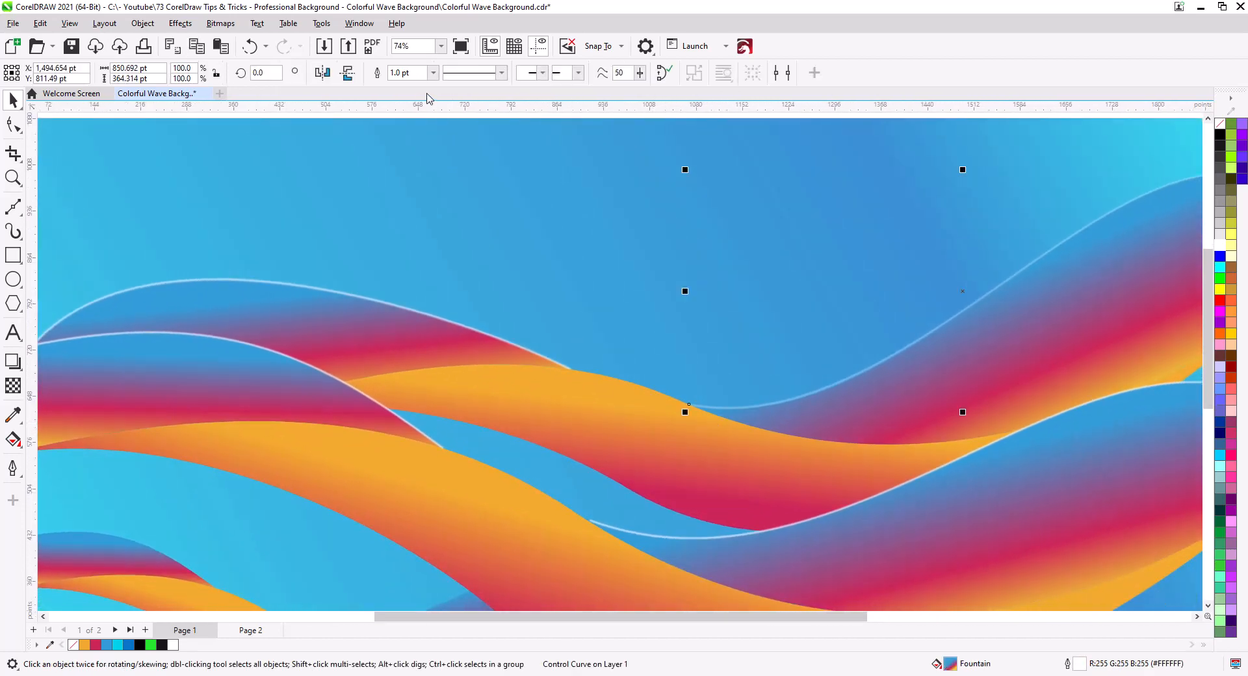
click(433, 72)
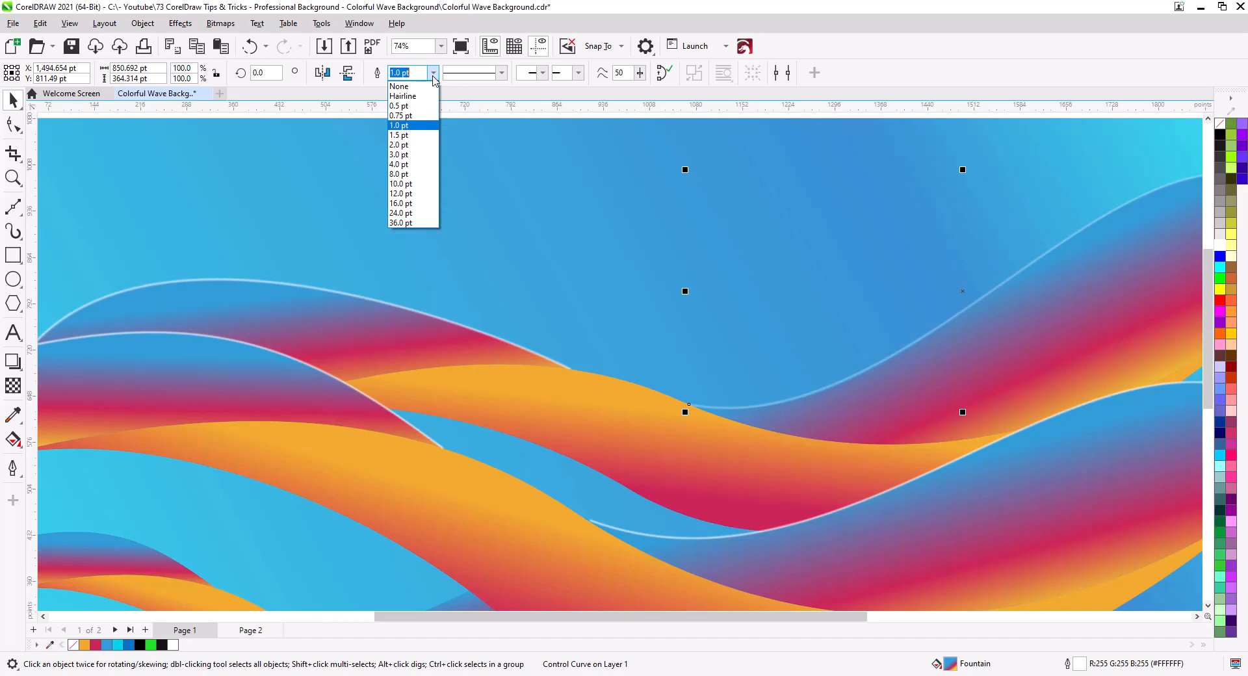
click(414, 144)
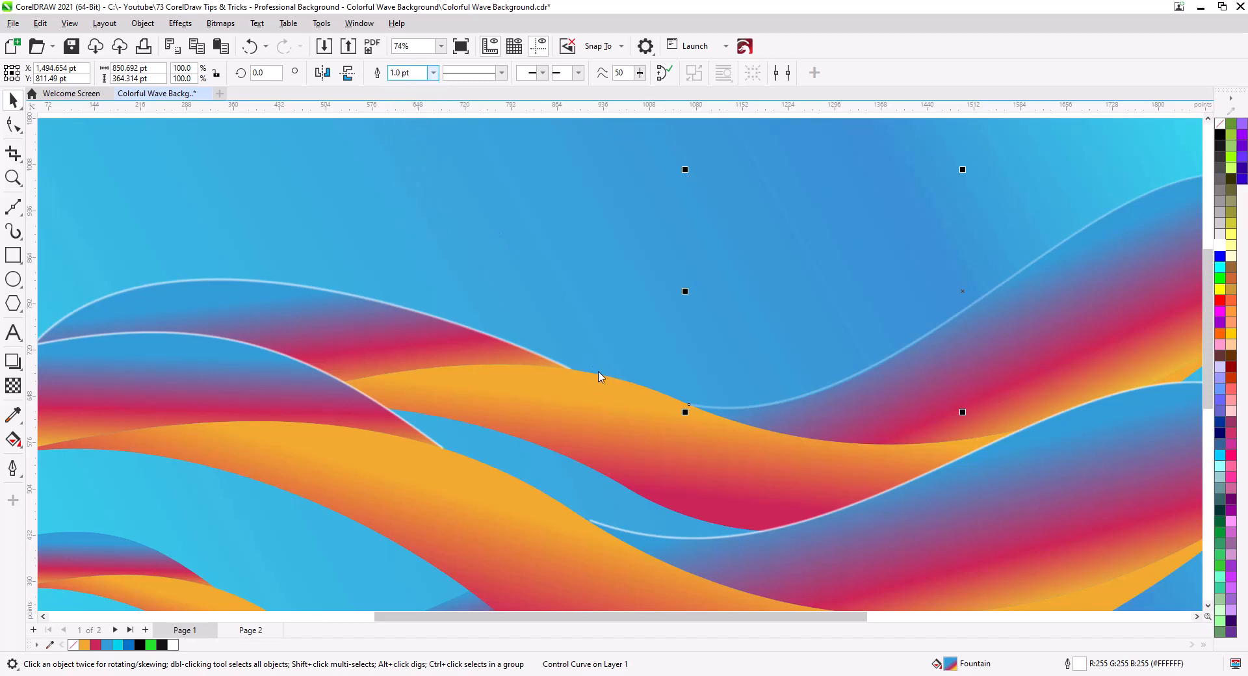
Apply a Gaussian Blur with a 3.4 pixel radius to both white edge curves of the uppermost wave and deselect them
click(559, 363)
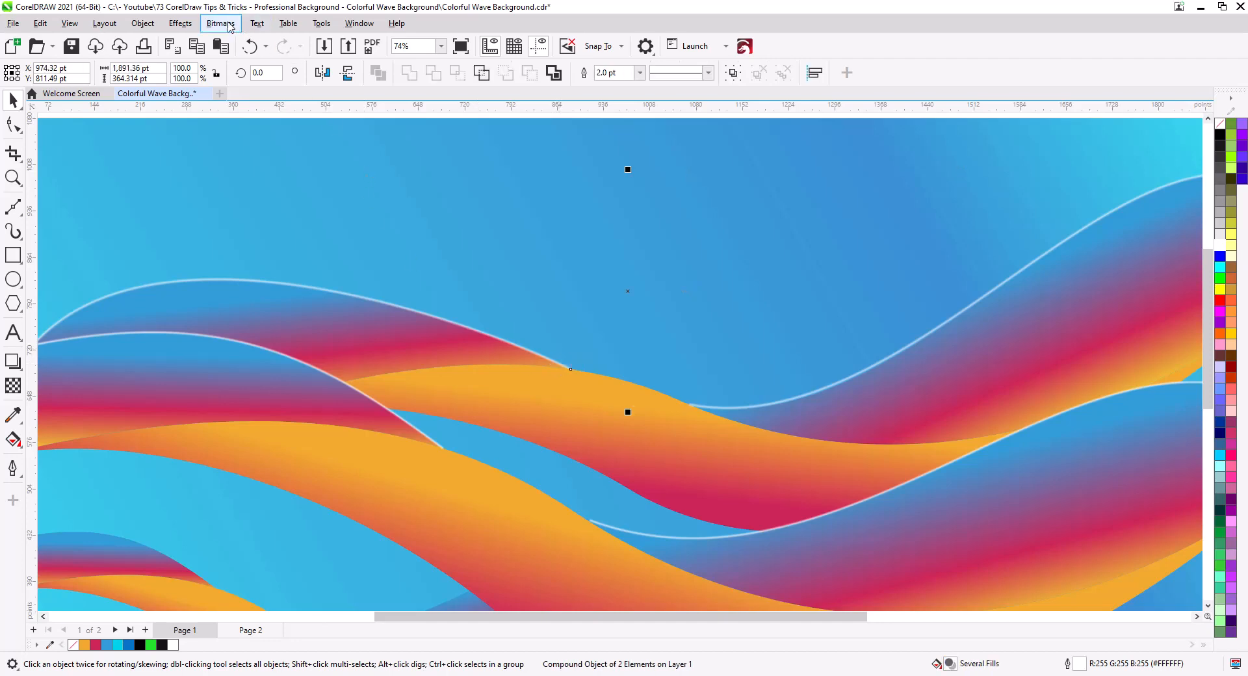
click(173, 26)
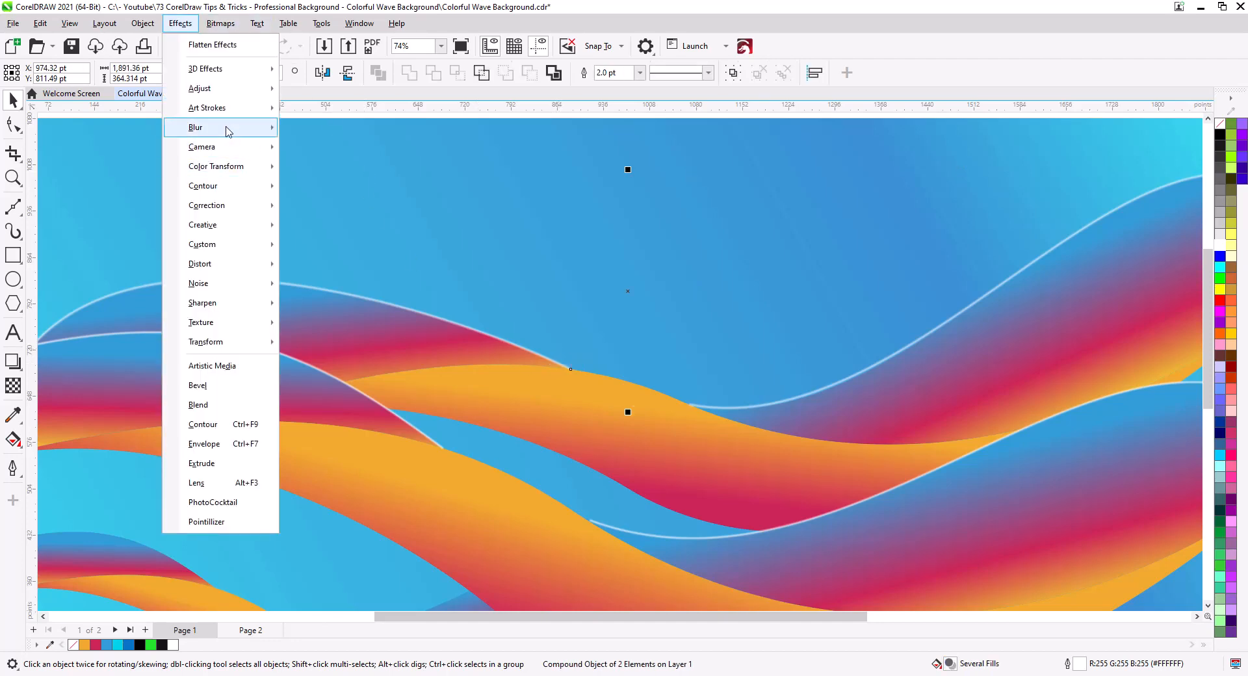
mouse_move(228, 127)
click(333, 169)
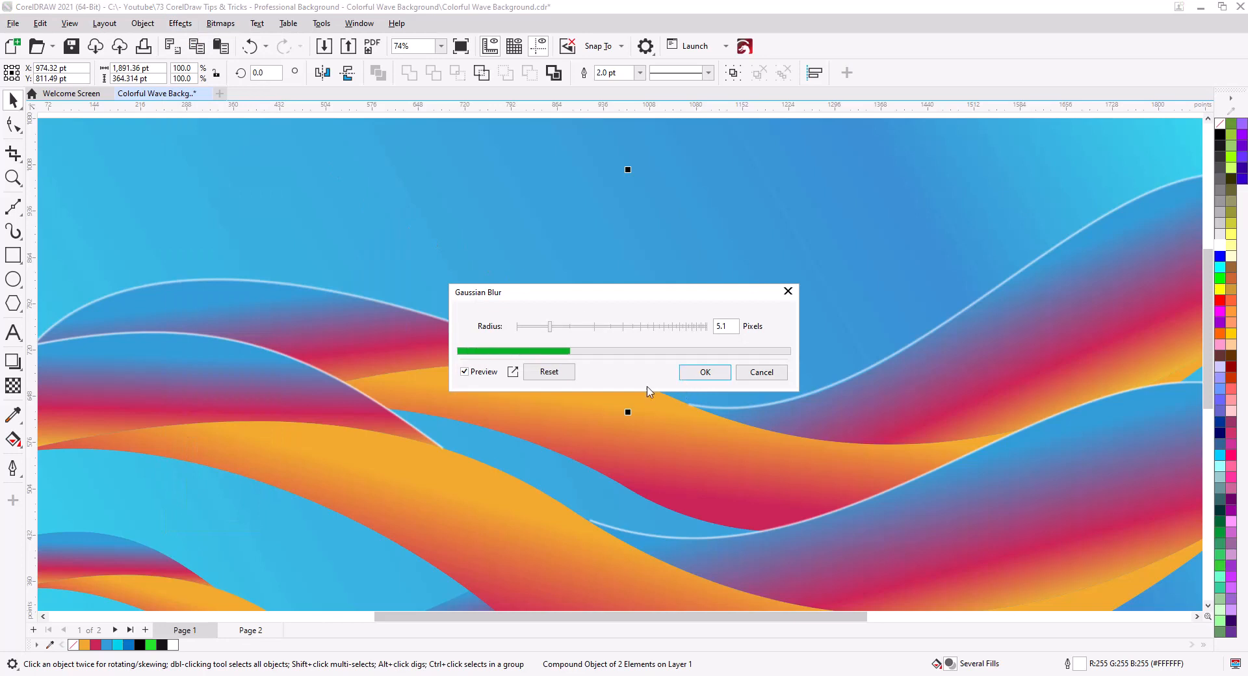
drag(549, 334, 544, 334)
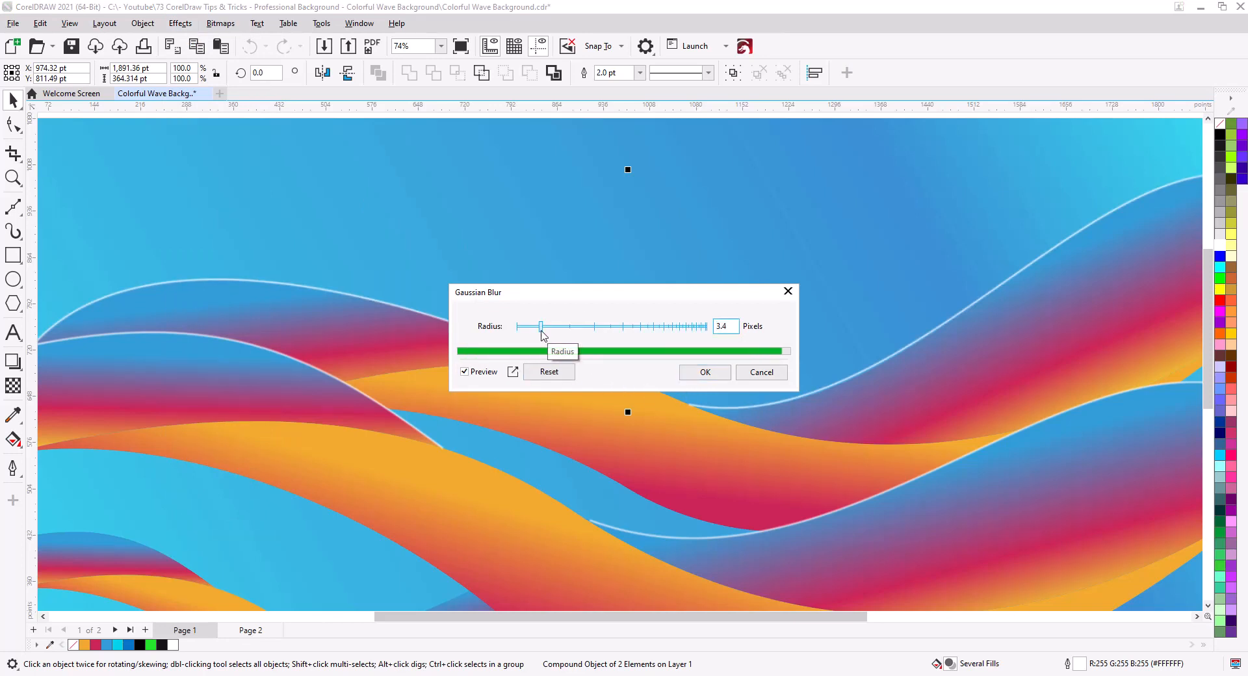
click(703, 373)
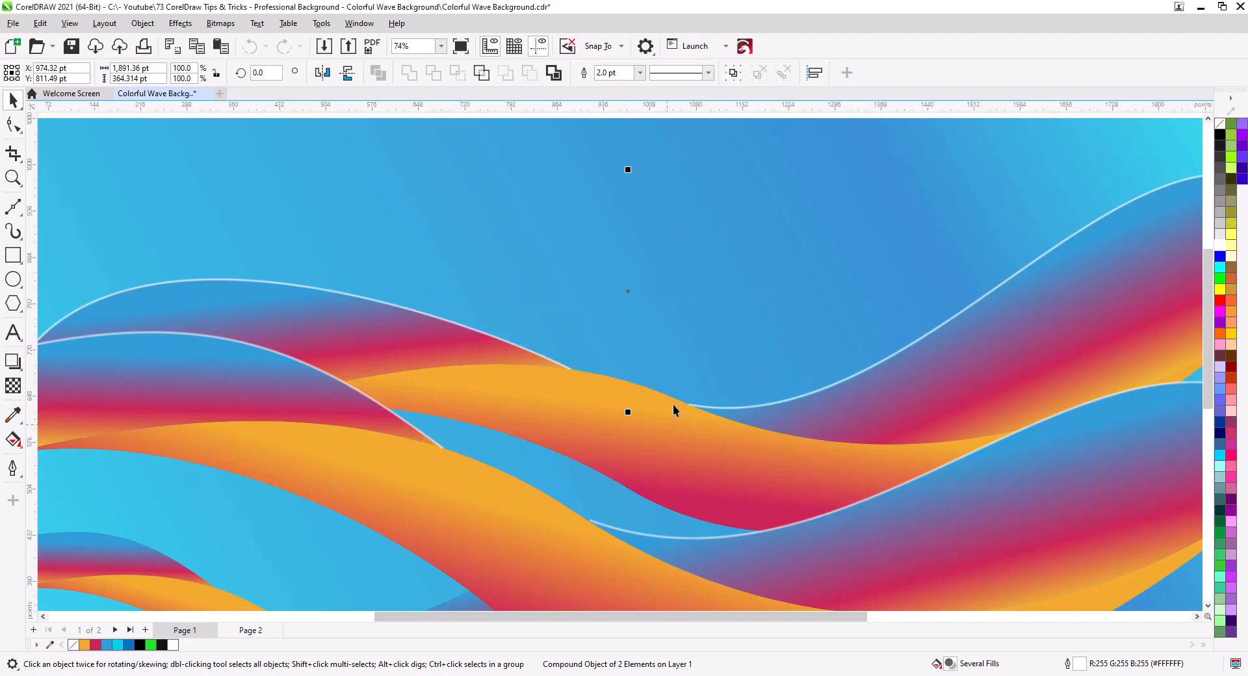
scroll(673, 404, down, 3)
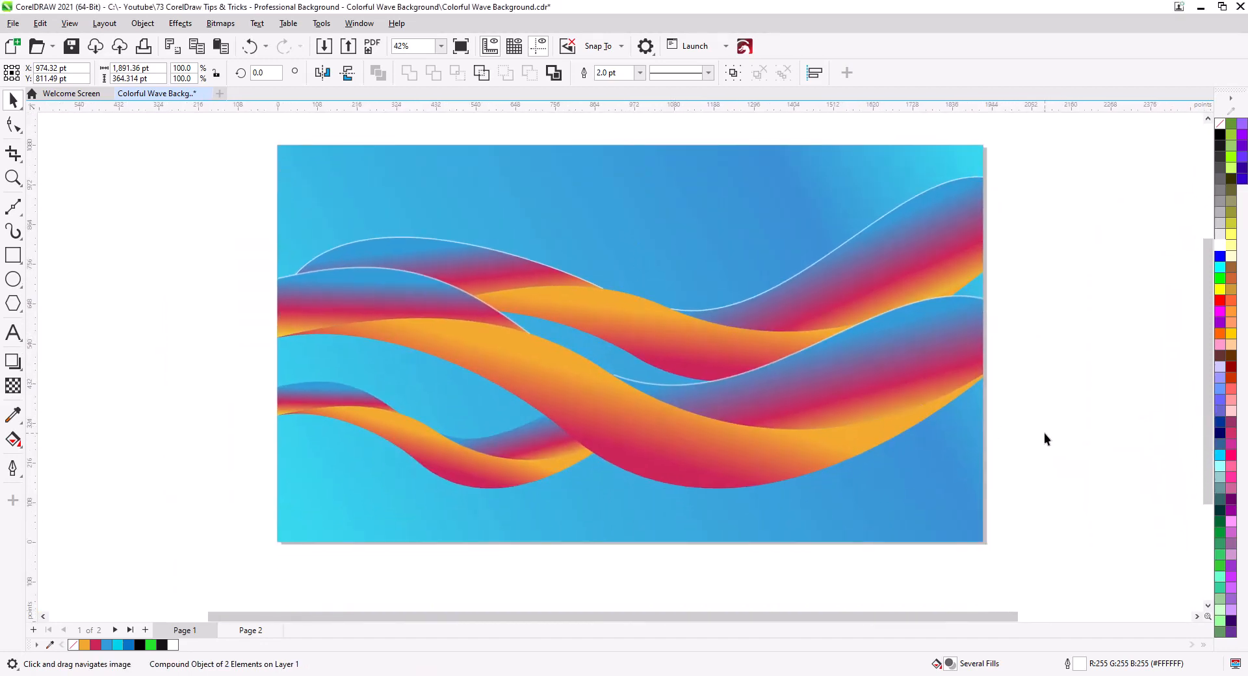
click(1044, 433)
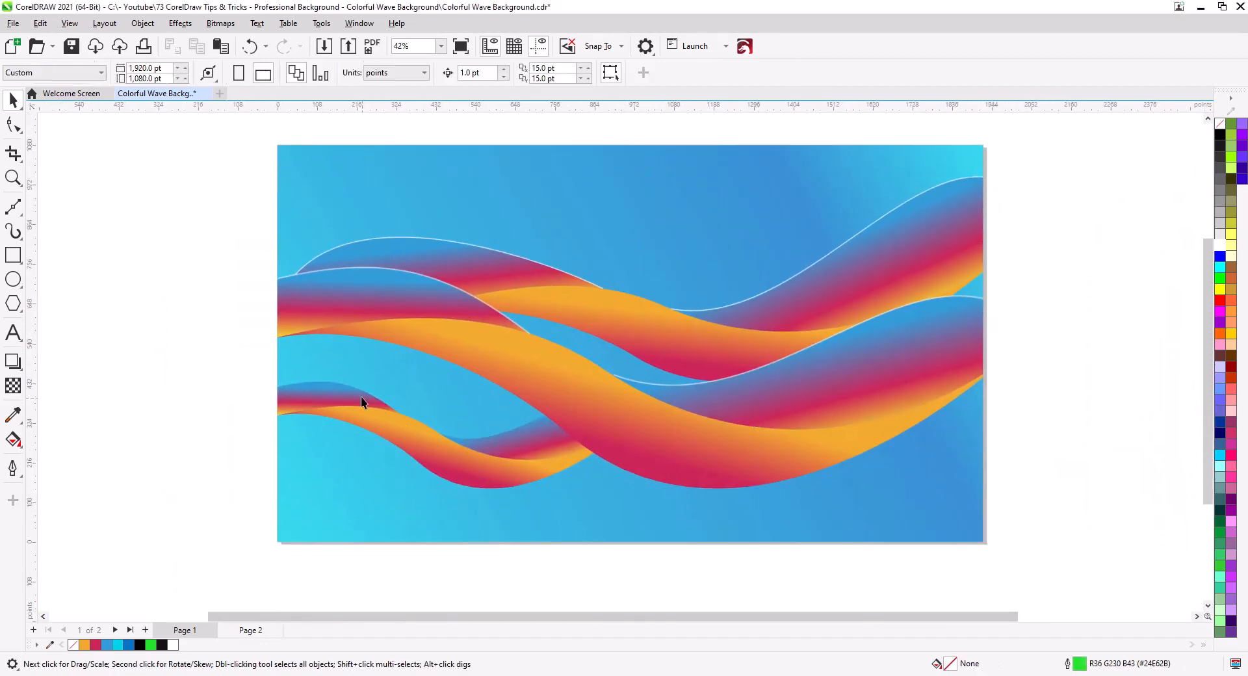
Clear the leftover curves on Page 2 and paste copies of the two large orange bands and the small lower wave there
click(580, 385)
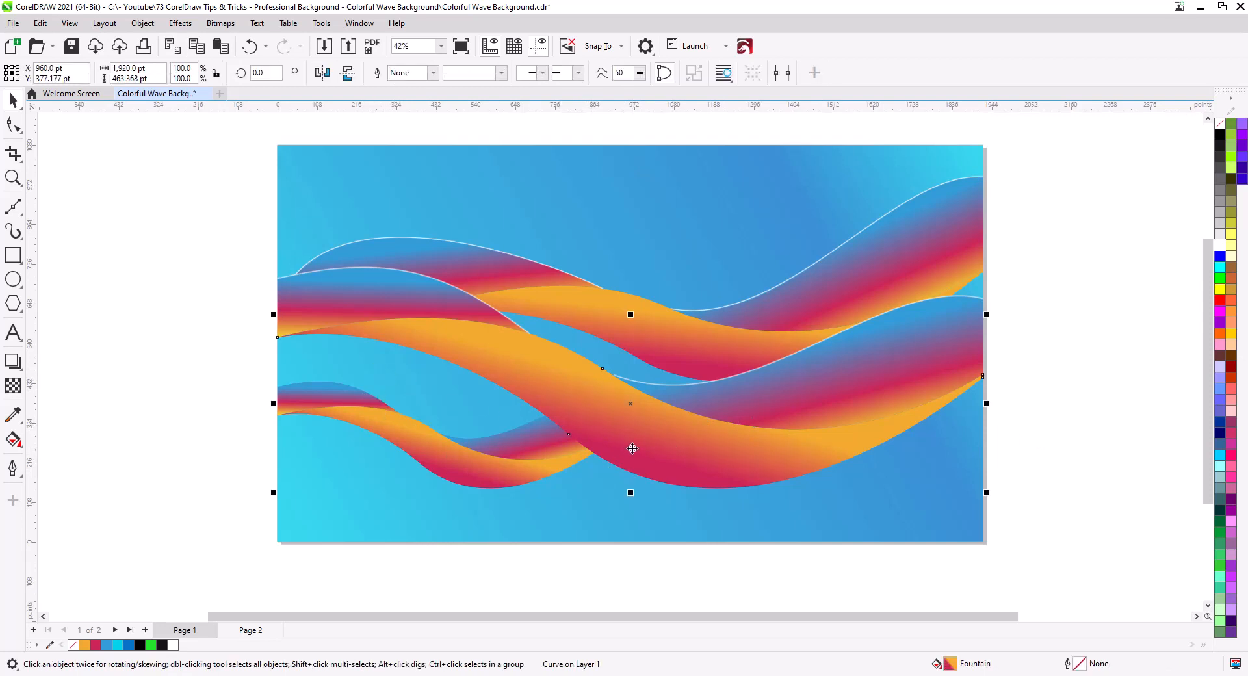
shift+click(626, 331)
shift+click(443, 486)
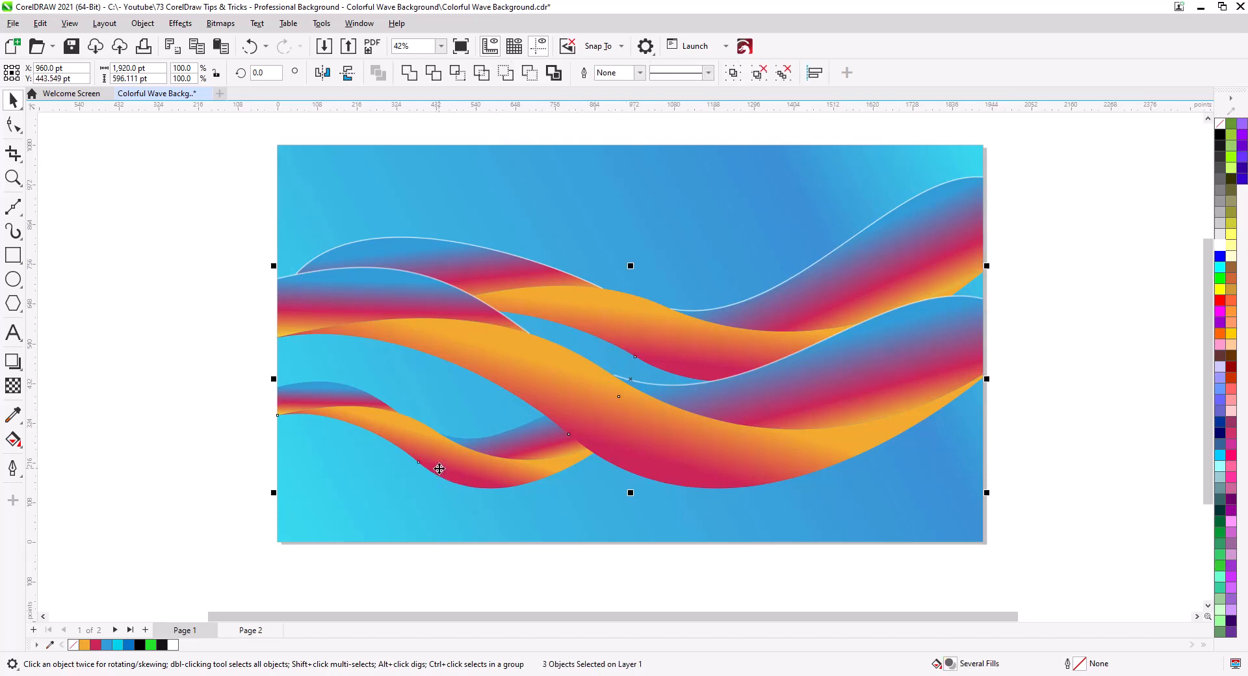
click(251, 629)
drag(180, 222, 181, 223)
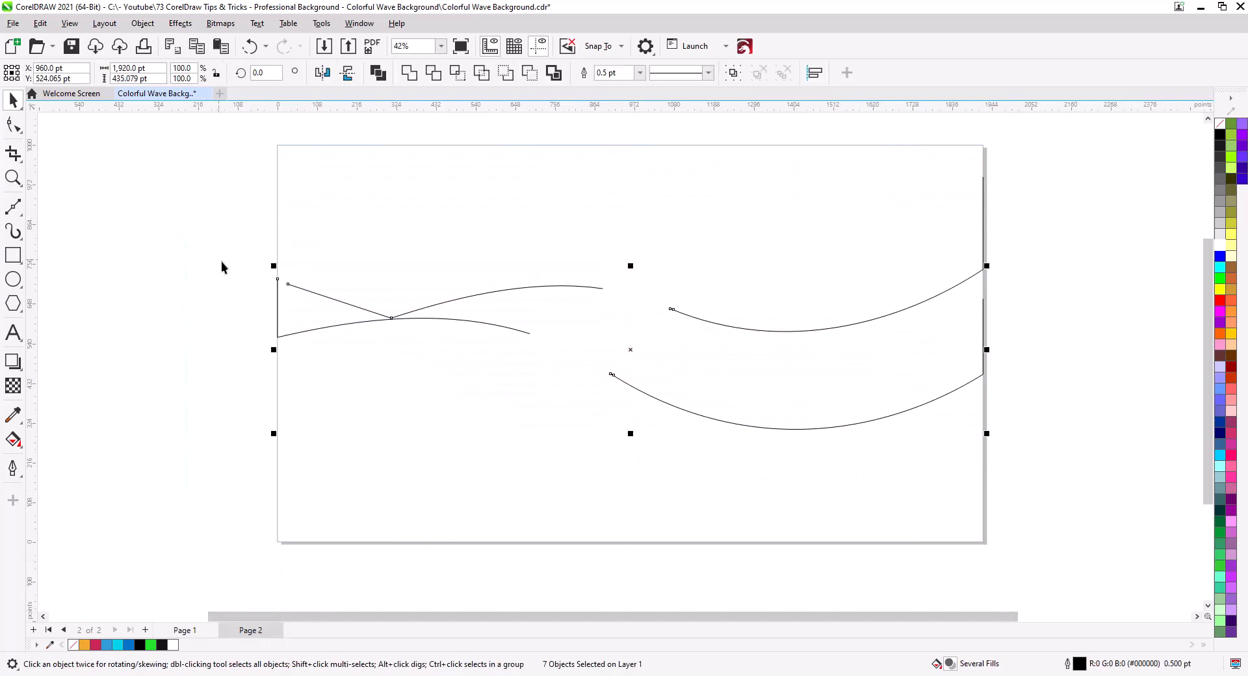
key(Delete)
key(ctrl+v)
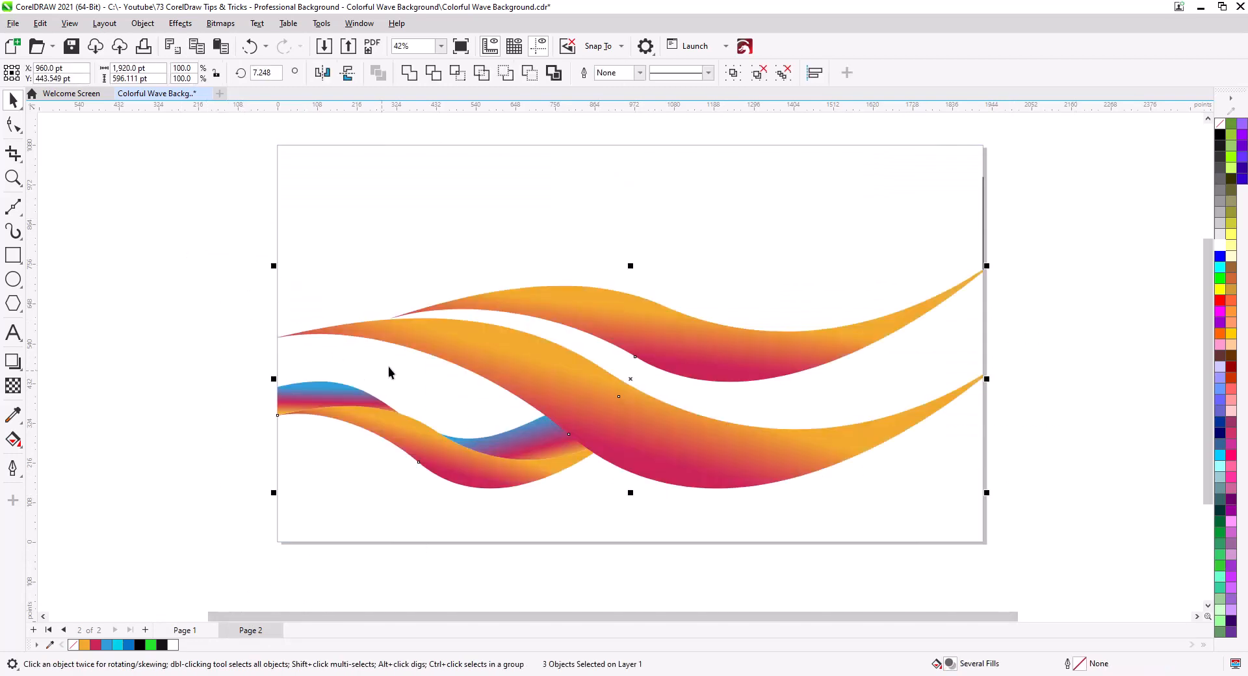
Ungroup the small lower wave on Page 2
click(238, 353)
click(292, 393)
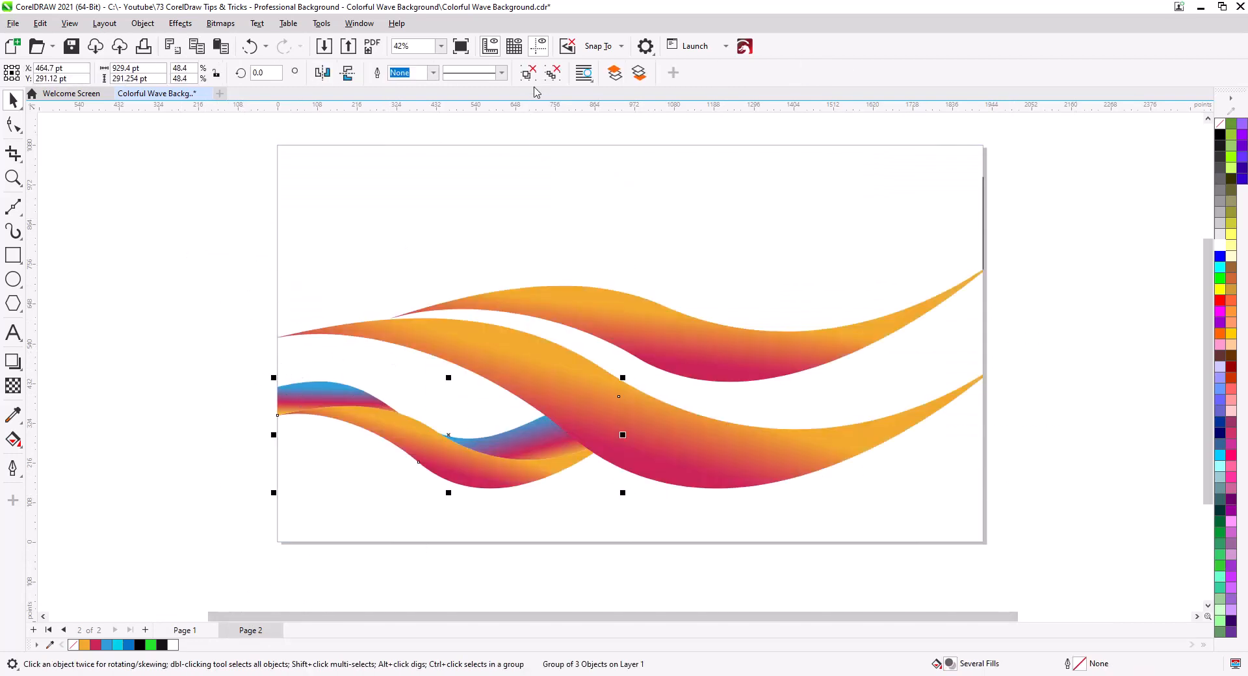
click(550, 73)
Break the three orange bands on Page 2 at their pointed end nodes and give them a black outline
click(528, 191)
click(529, 298)
shift+click(457, 423)
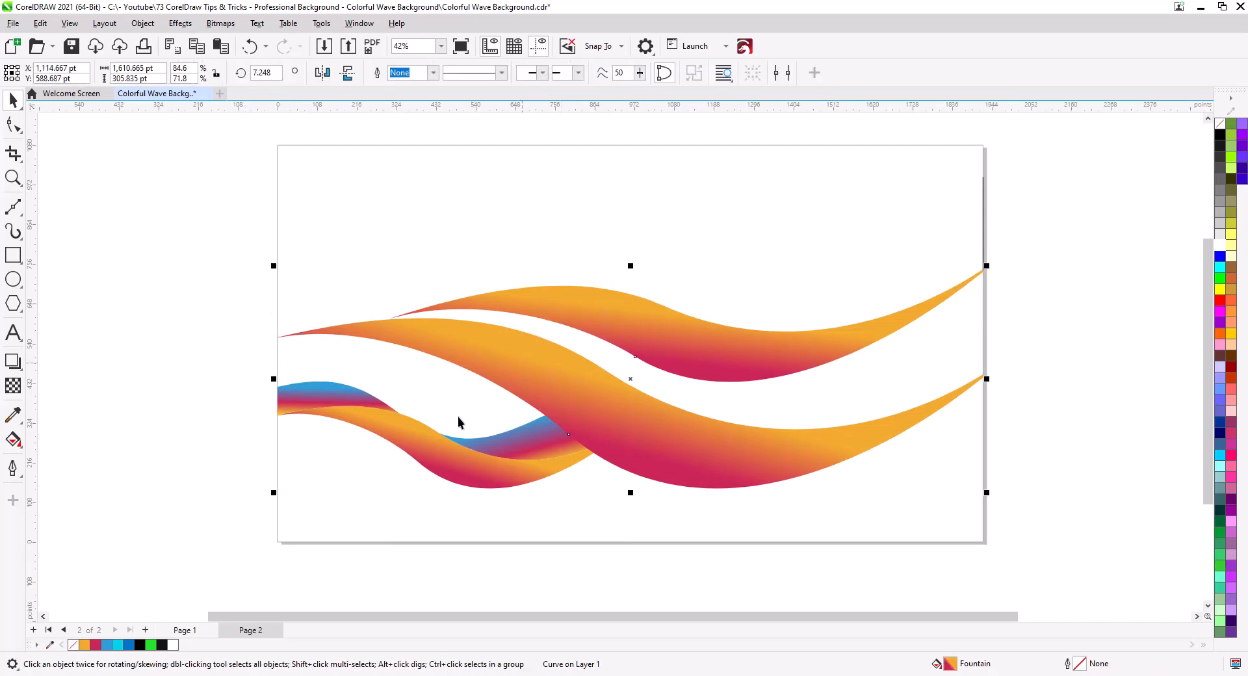
shift+click(431, 450)
click(13, 124)
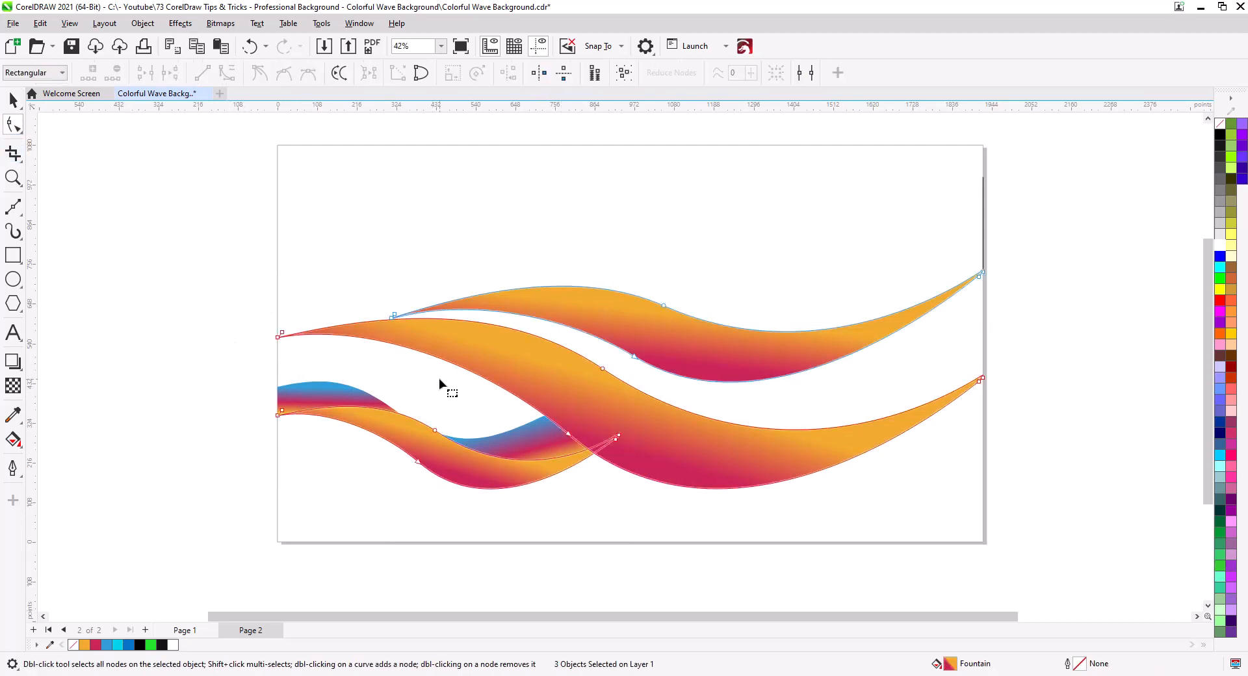
drag(980, 383, 946, 218)
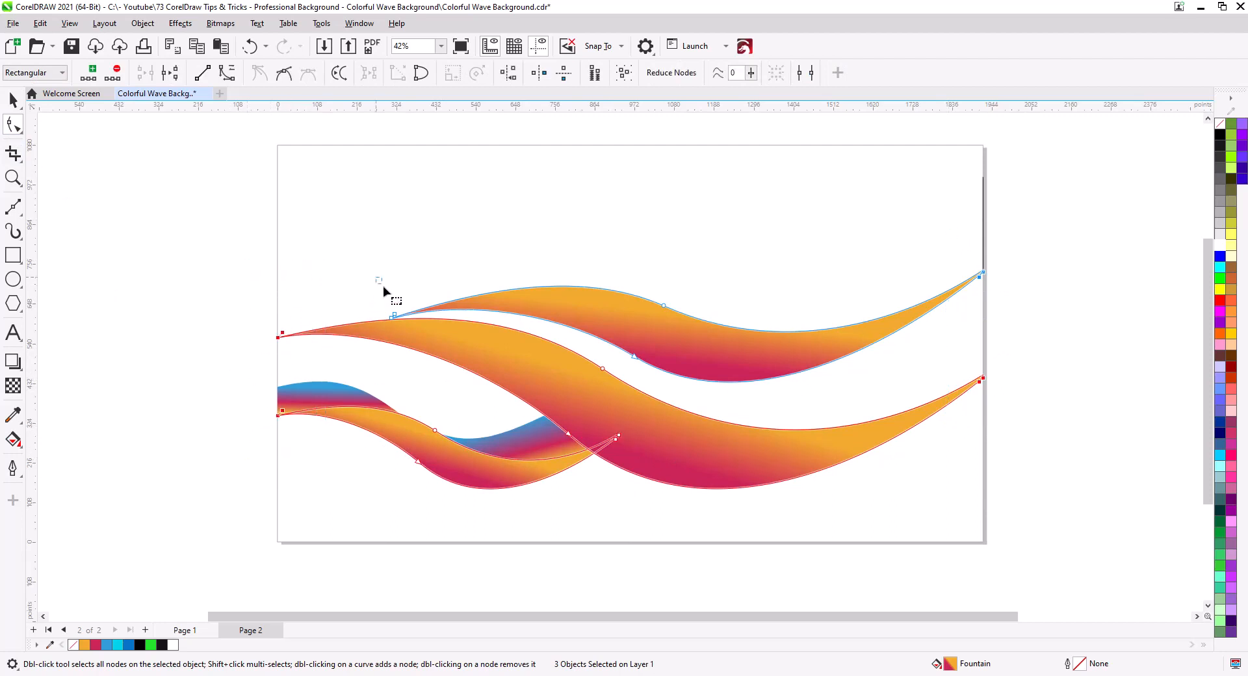
drag(382, 285, 414, 333)
drag(634, 459, 602, 420)
click(170, 73)
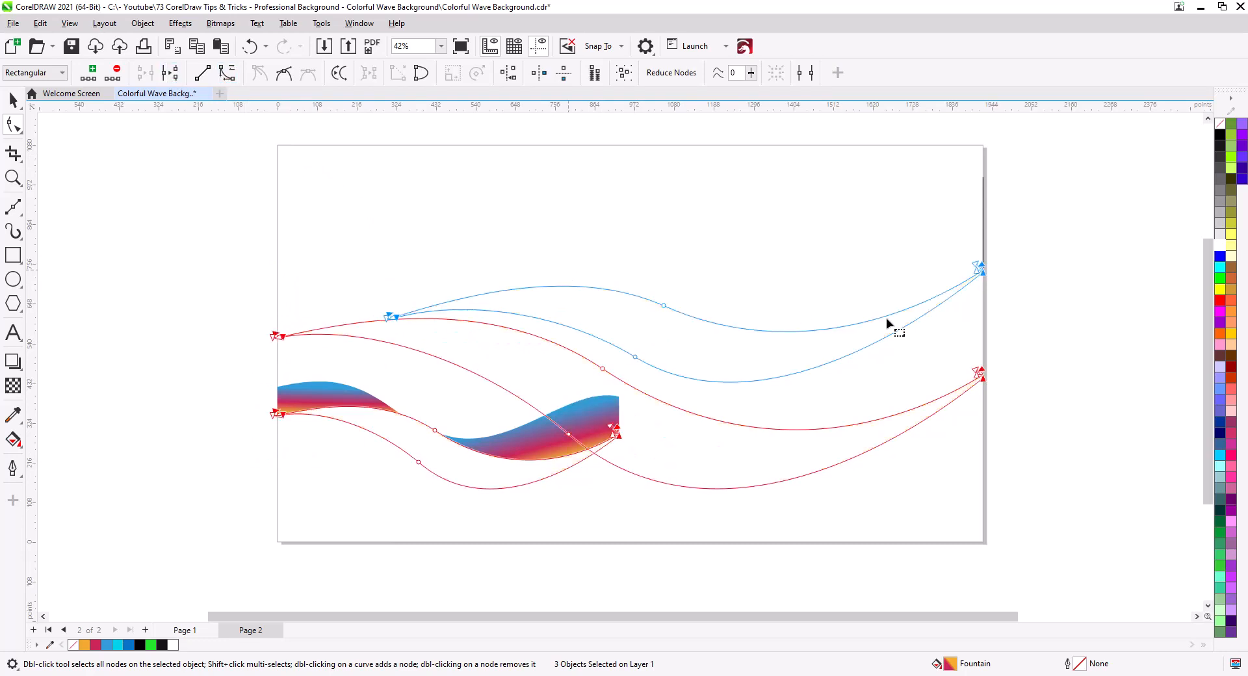
right_click(1220, 136)
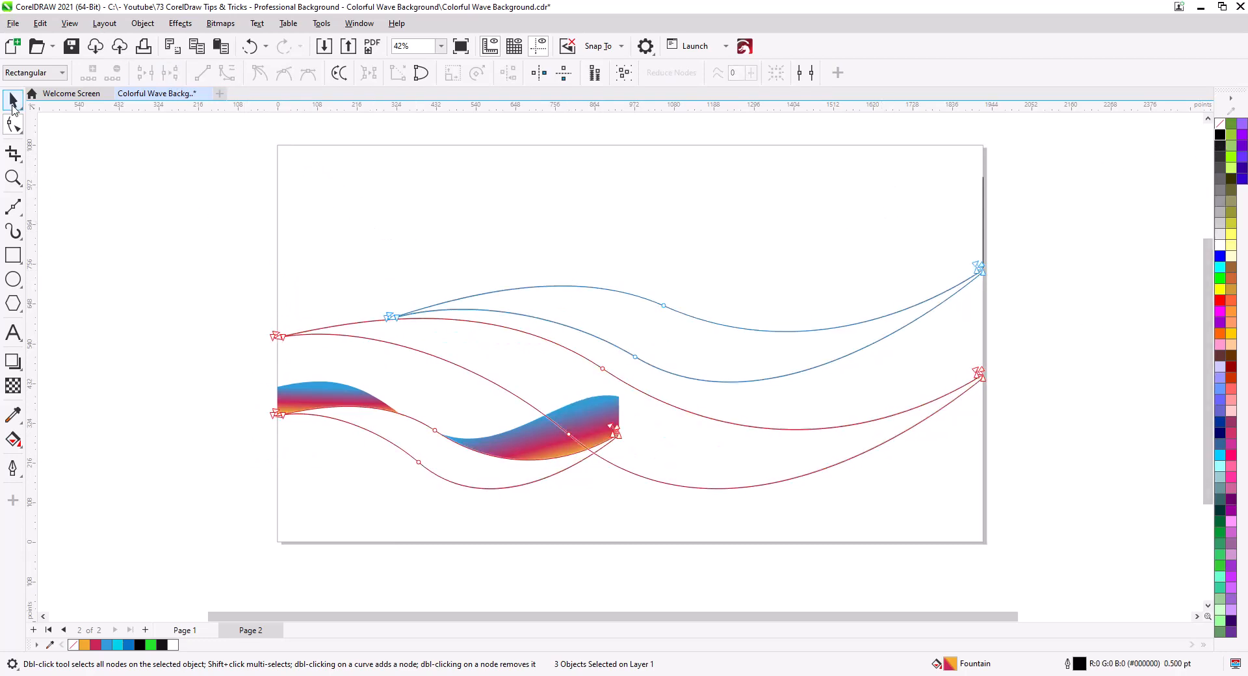
click(13, 101)
click(474, 264)
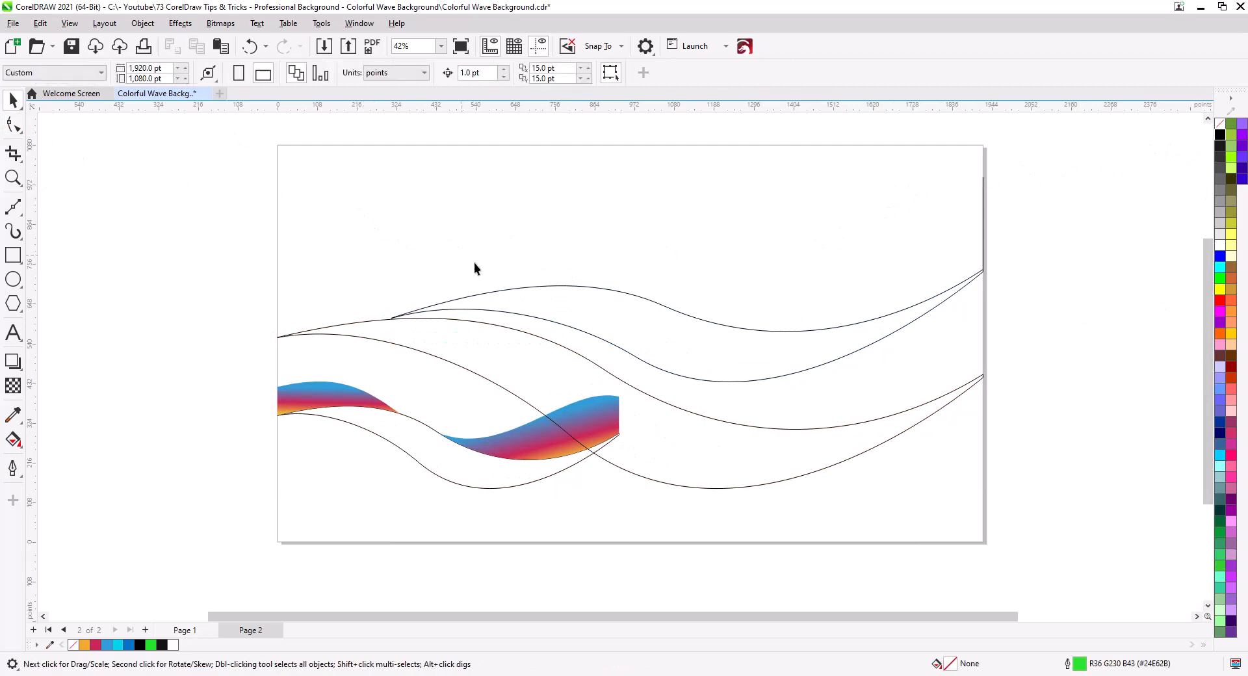
click(669, 404)
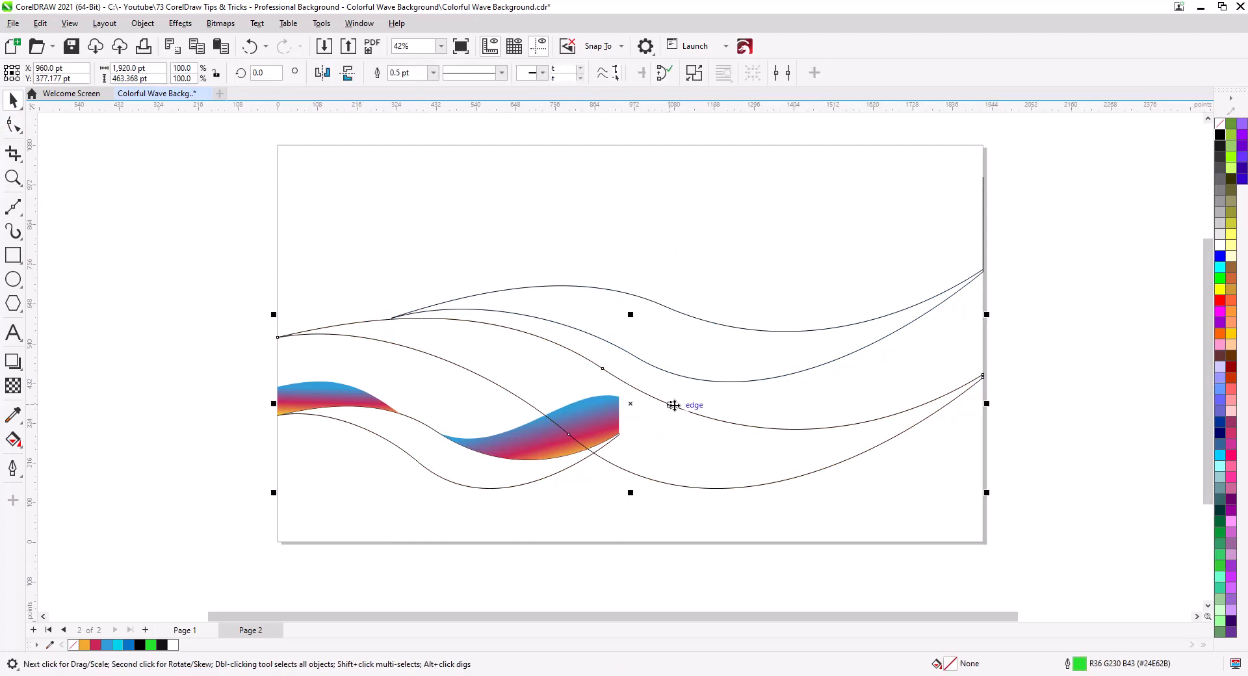
shift+click(730, 329)
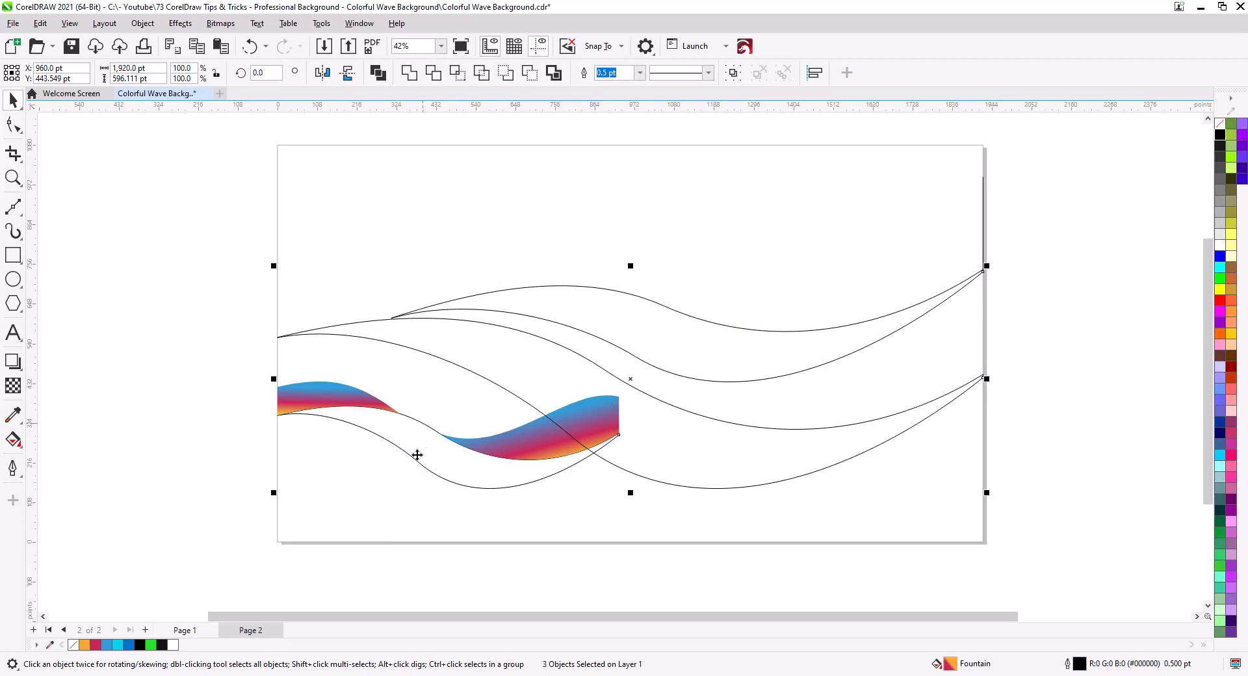
key(Delete)
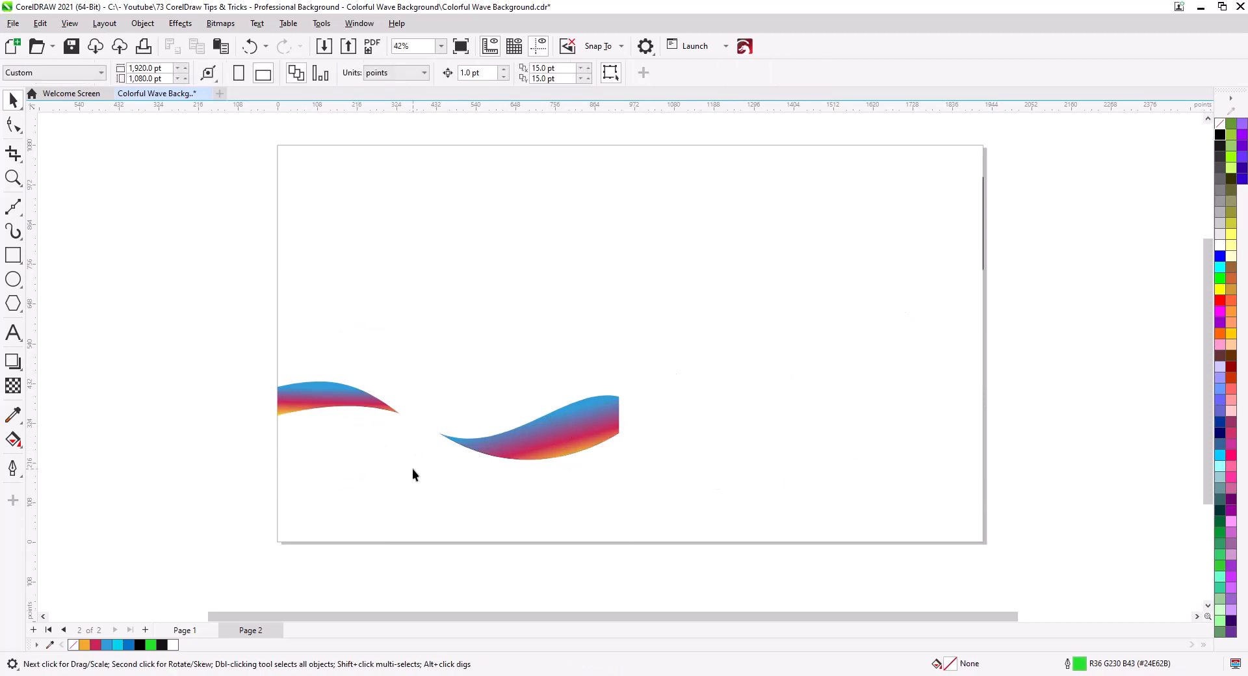
key(ctrl+z)
key(Escape)
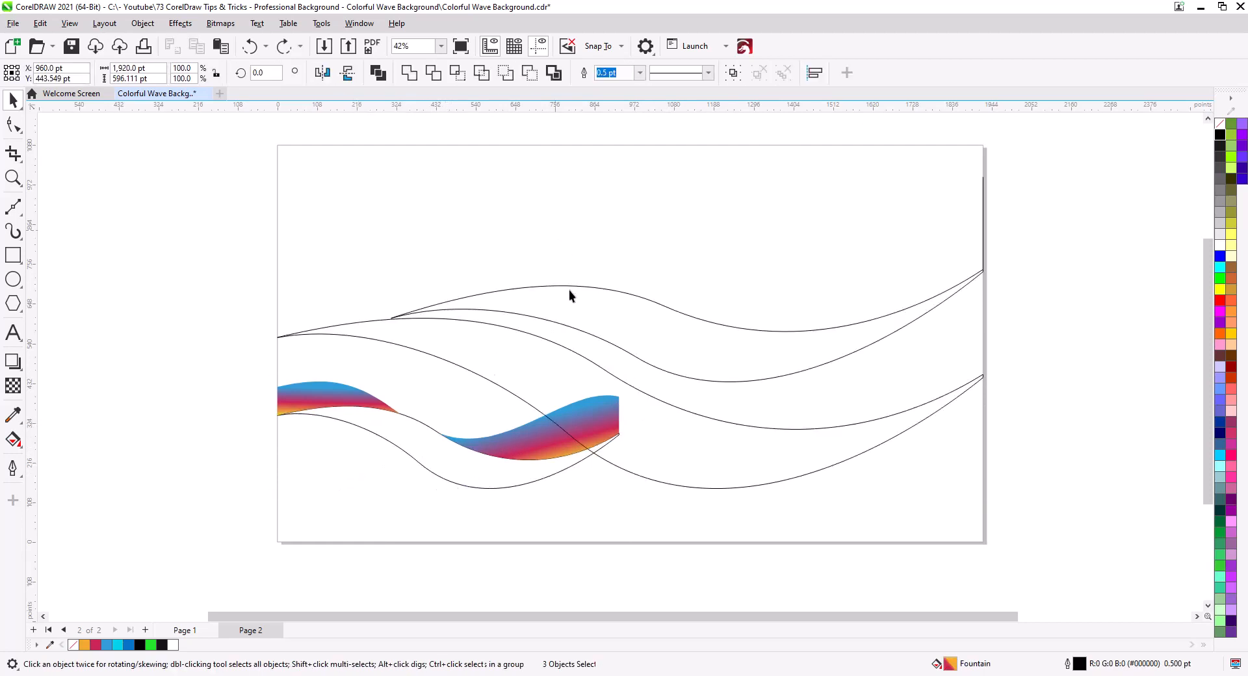
Break each of the three outlined band curves apart into separate upper and lower edge curves
right_click(556, 286)
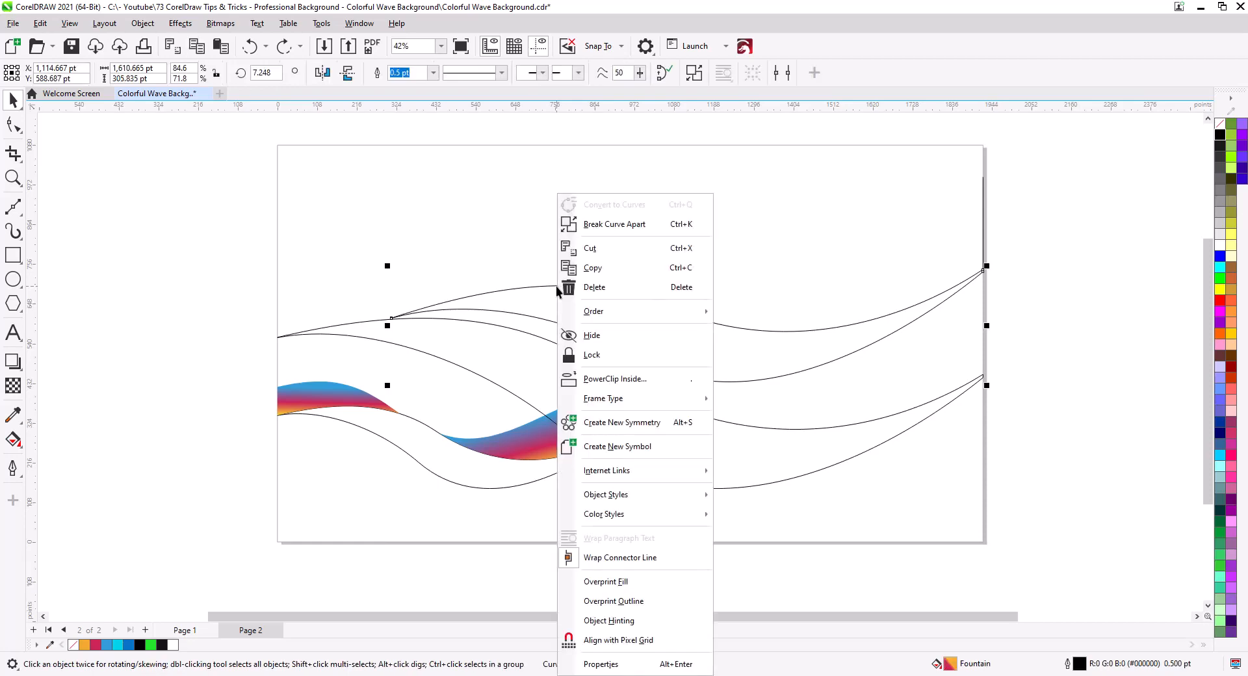
click(620, 225)
right_click(341, 326)
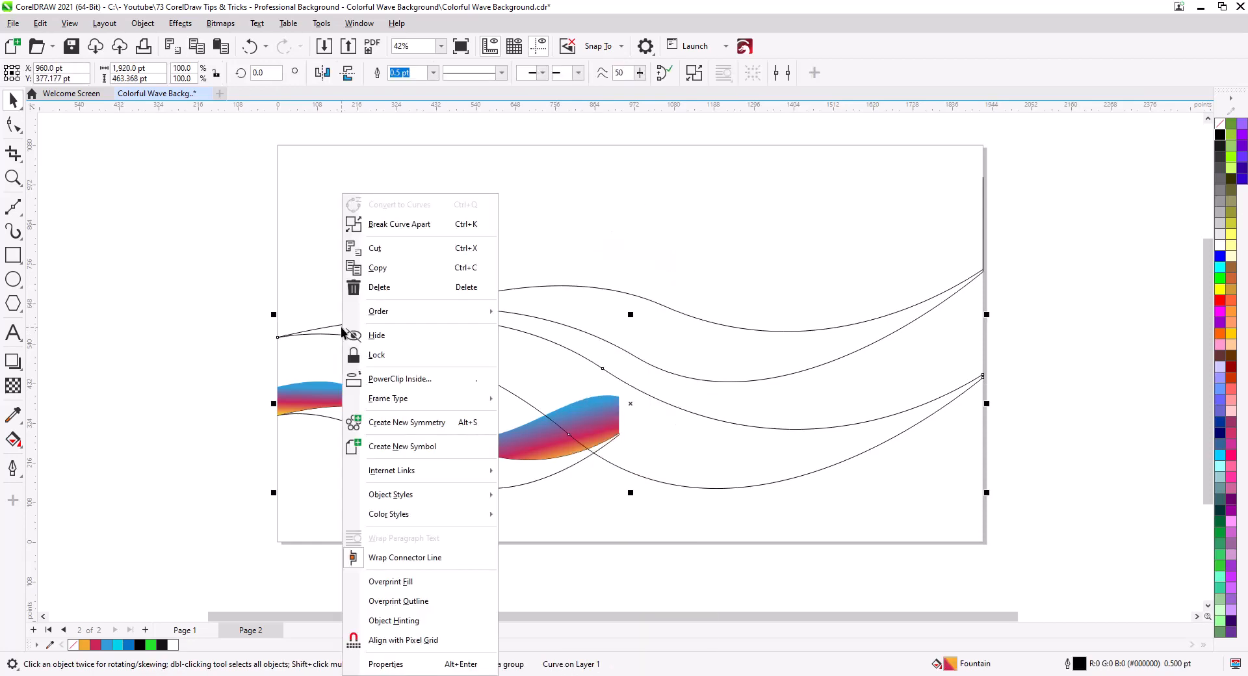
click(383, 229)
right_click(392, 423)
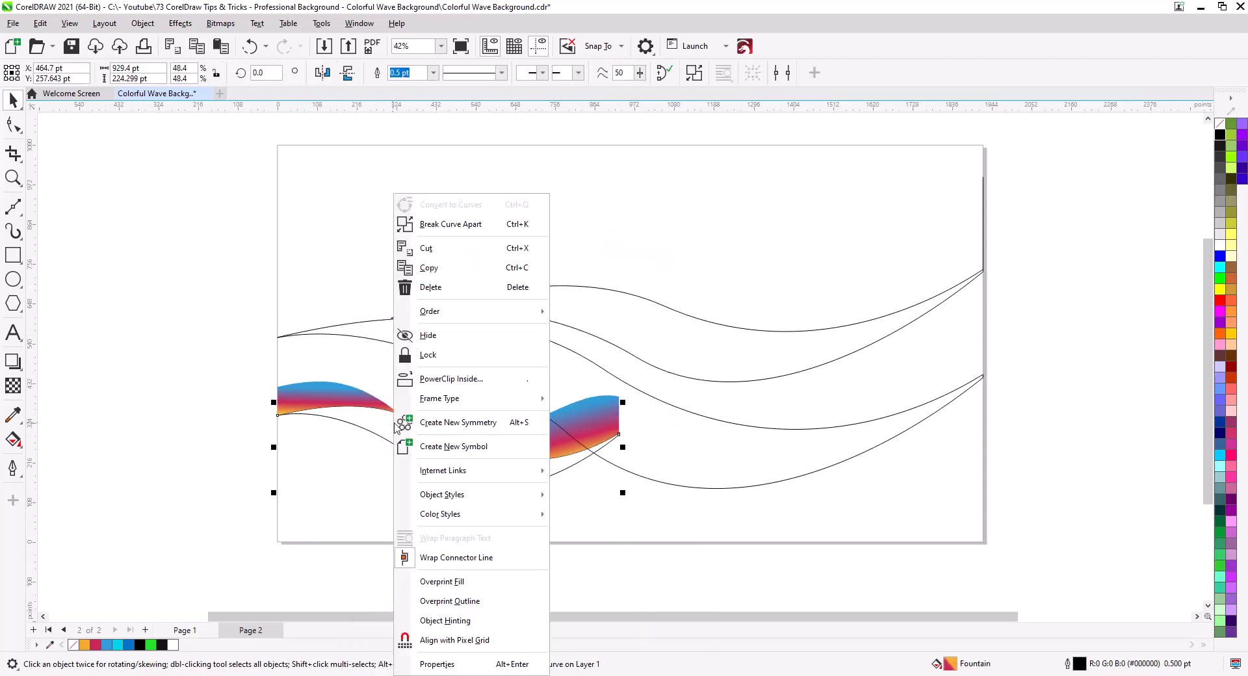
click(414, 226)
click(446, 275)
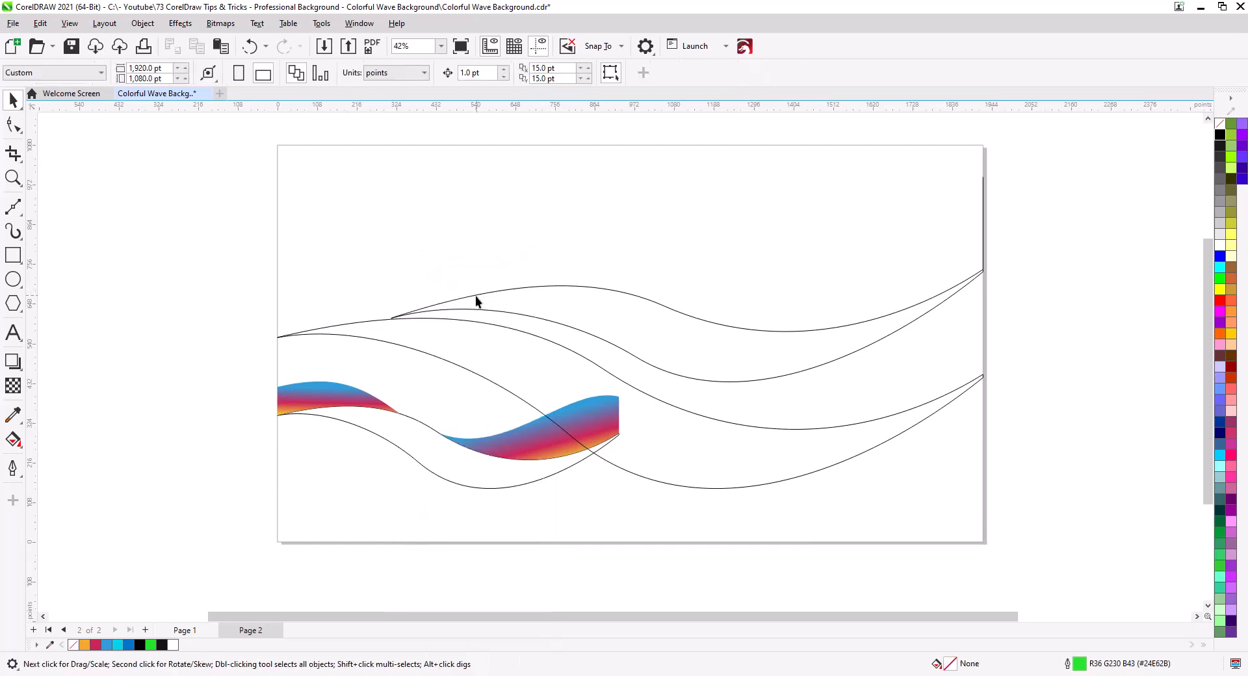
Move the three bands' upper edge curves from Page 2 to Page 1 and give them a white outline
click(509, 291)
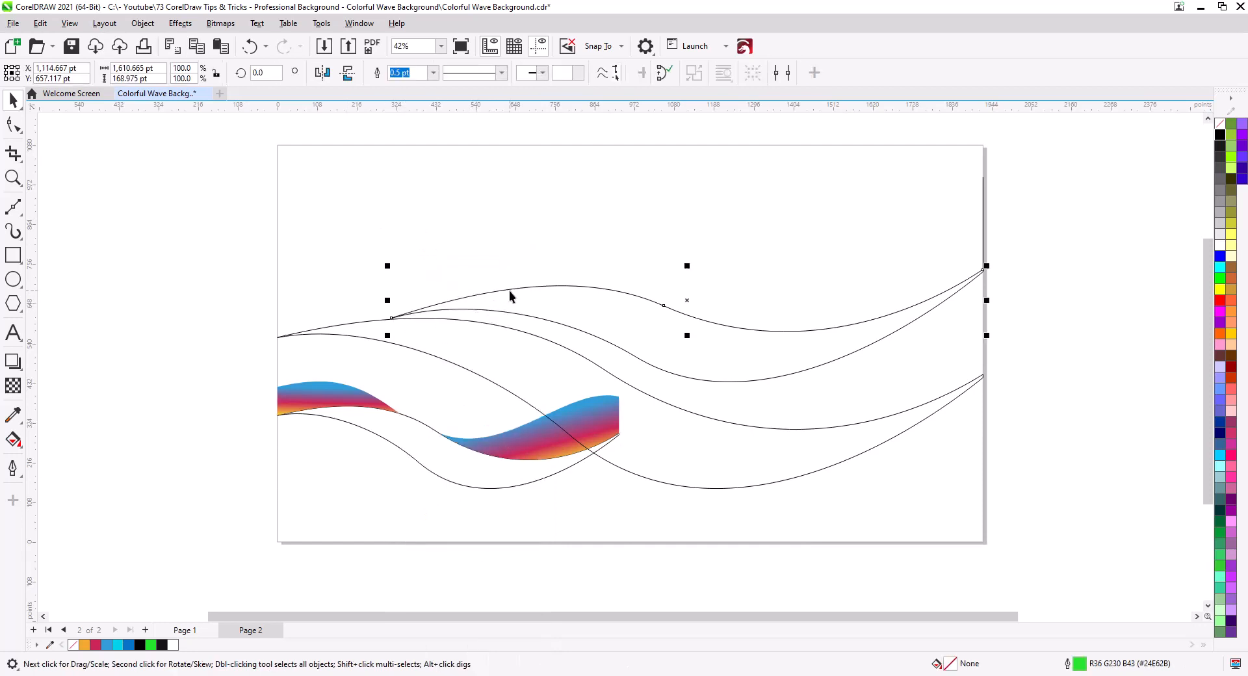
shift+click(342, 327)
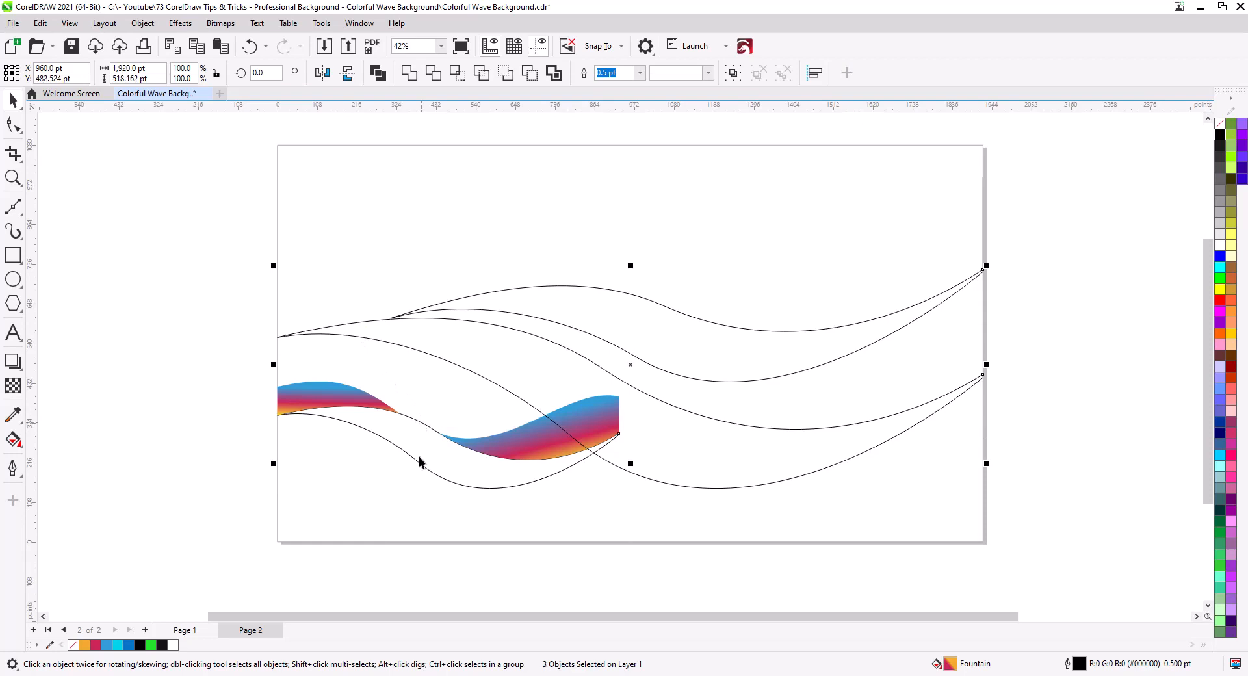
key(Delete)
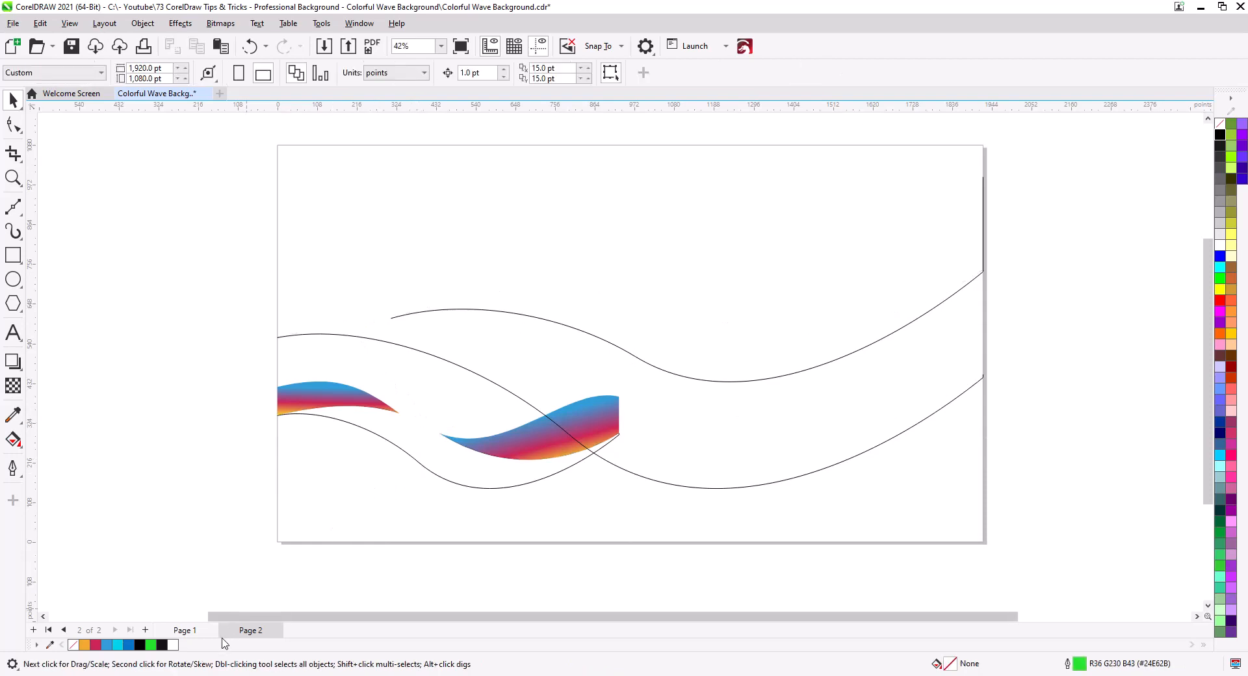
click(184, 630)
key(ctrl+v)
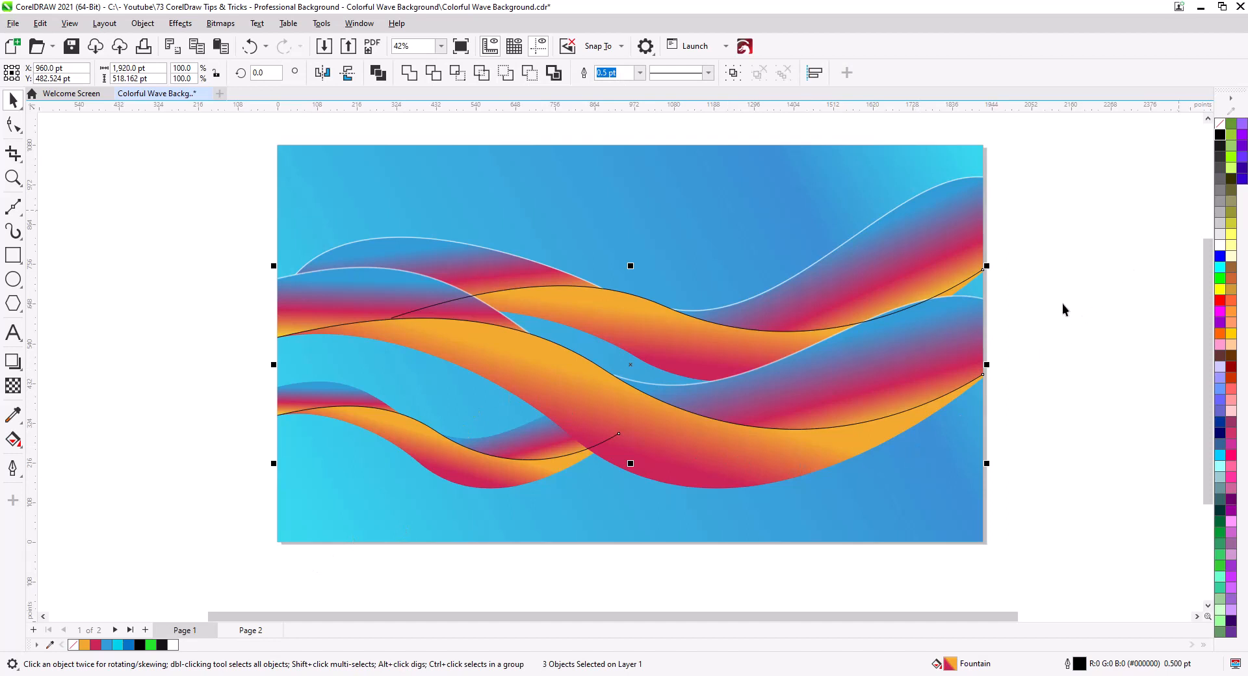
right_click(1220, 245)
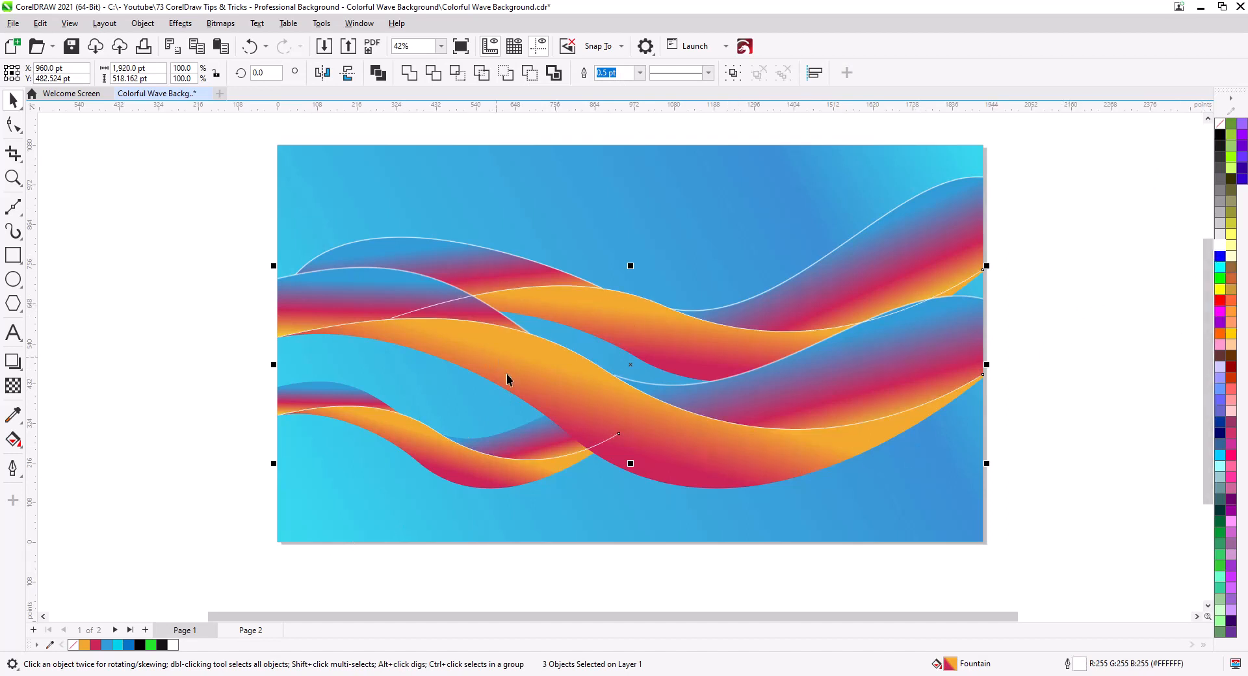
click(201, 310)
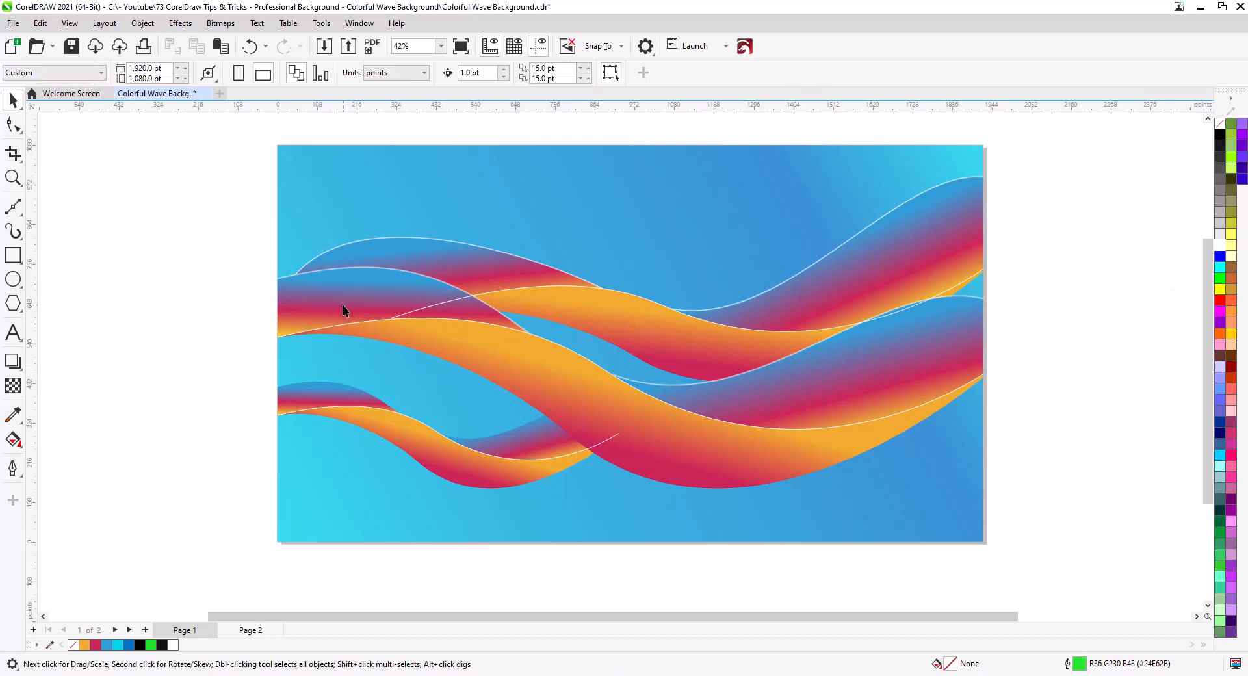
Bring the middle wave's left blue-to-pink gradient piece in front of the uppermost orange band's white edge curve
click(342, 297)
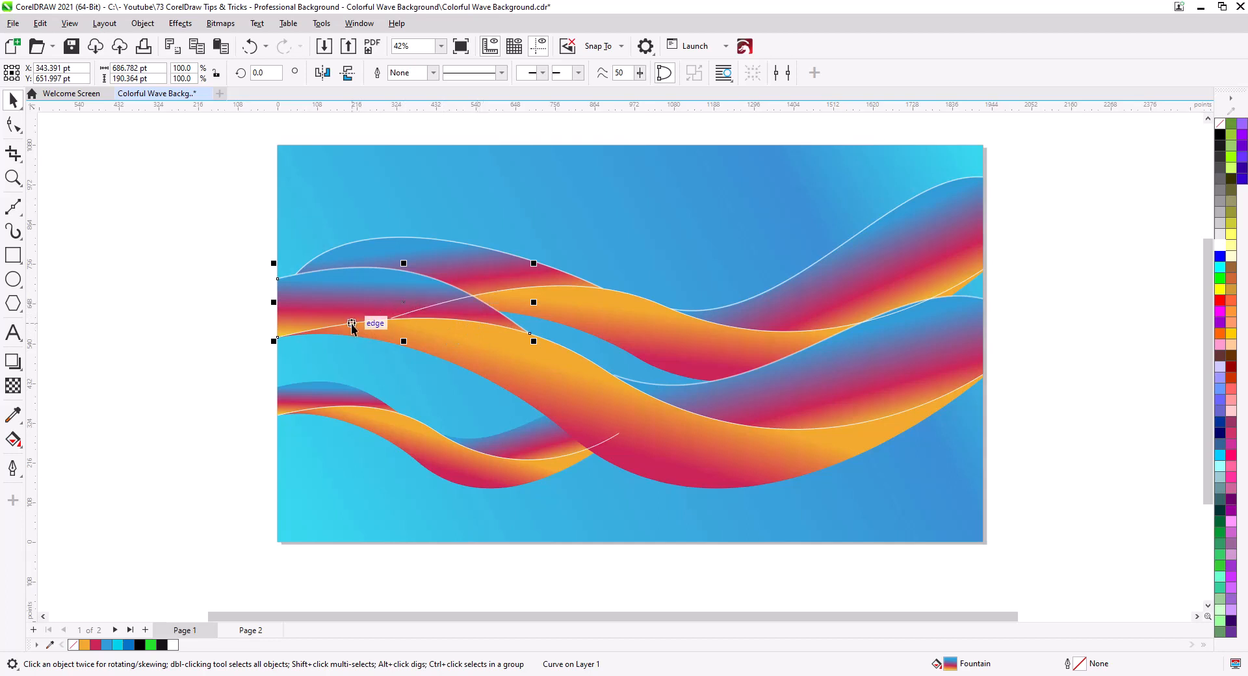
key(Escape)
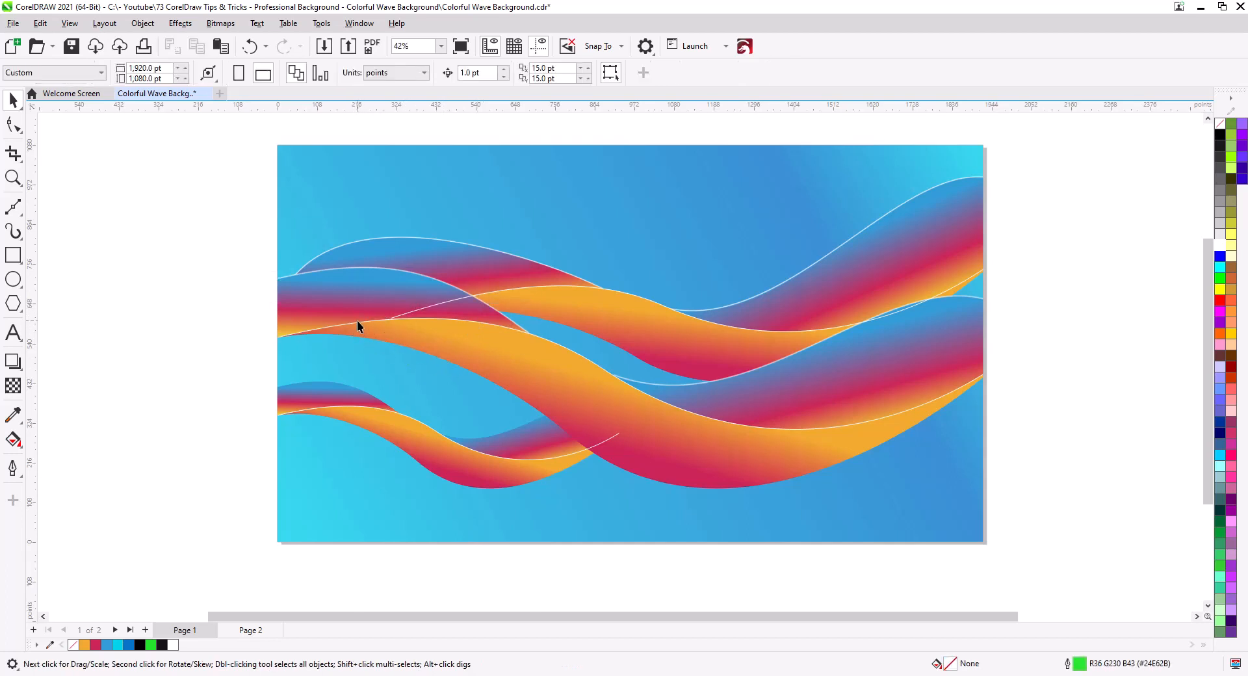
click(360, 323)
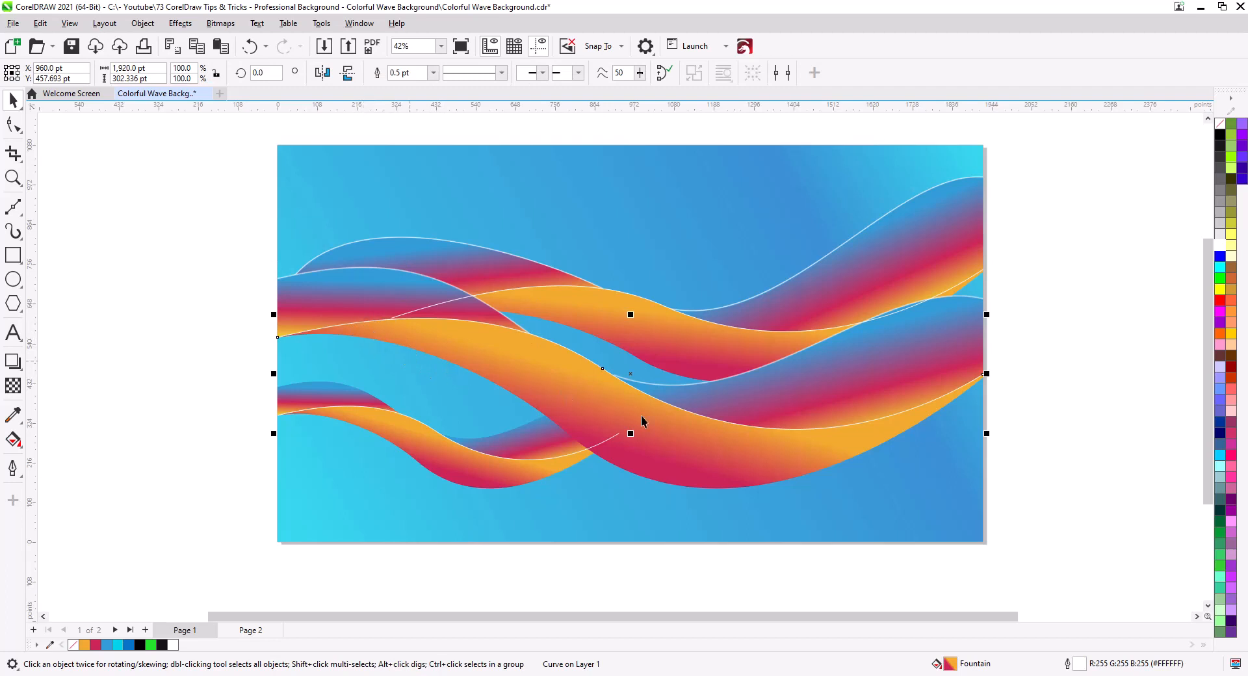
shift+click(342, 302)
shift+click(850, 392)
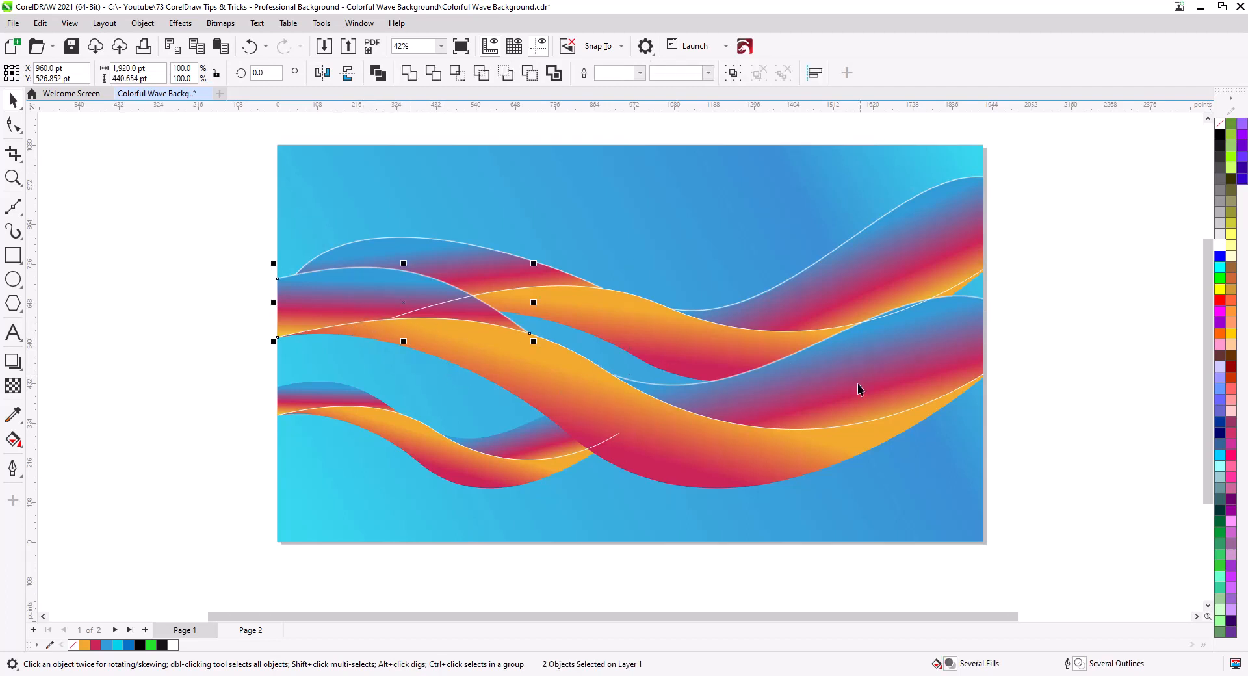
key(shift+Page_Up)
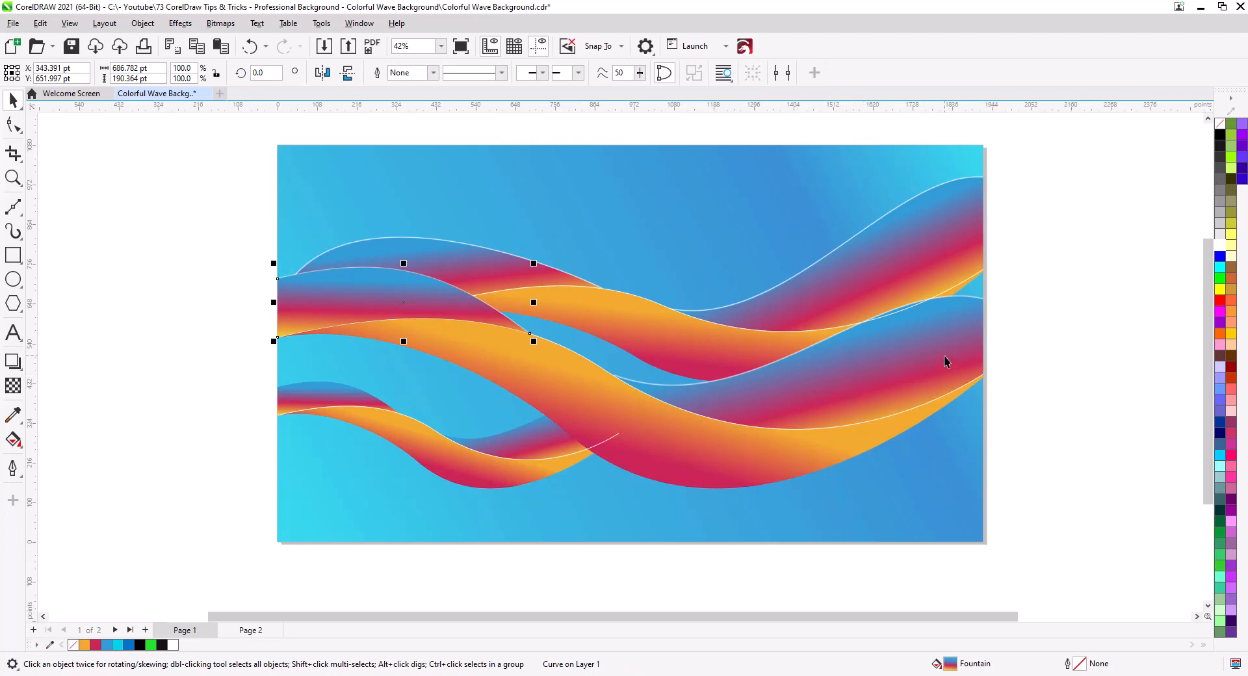
click(1039, 345)
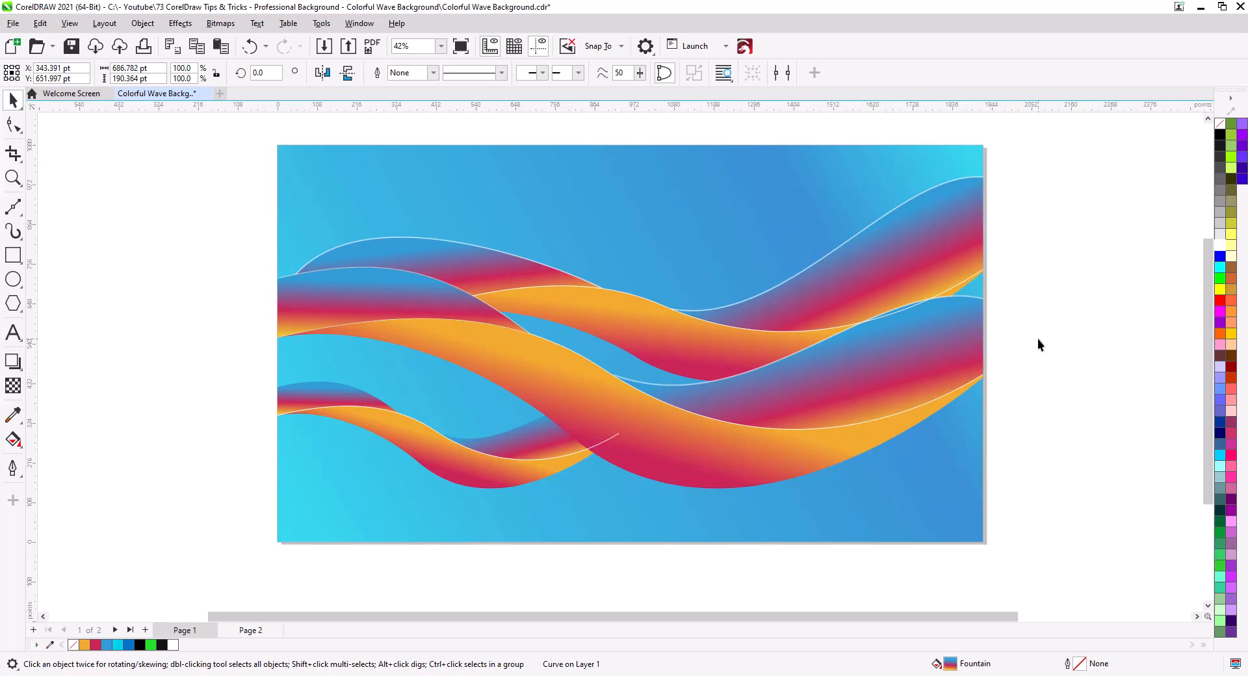
Stack the uppermost wave's orange band and its white edge curve behind the other waves, just in front of the background
click(834, 327)
shift+click(725, 348)
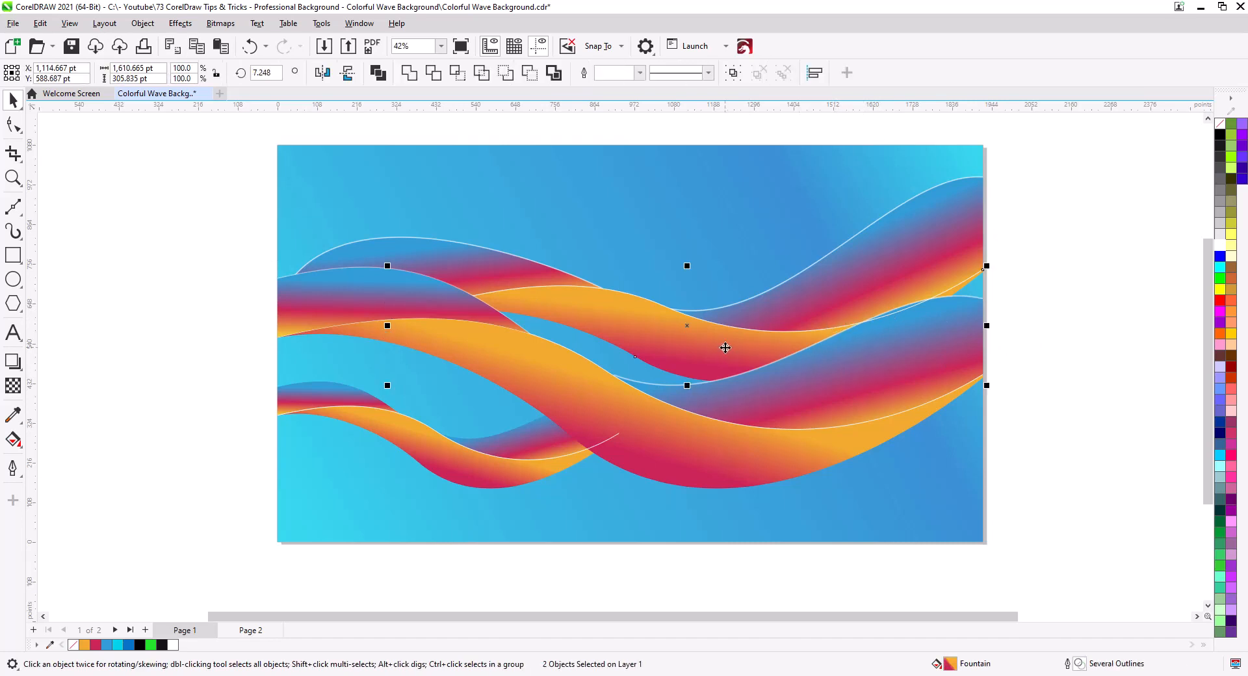
key(shift+Page_Down)
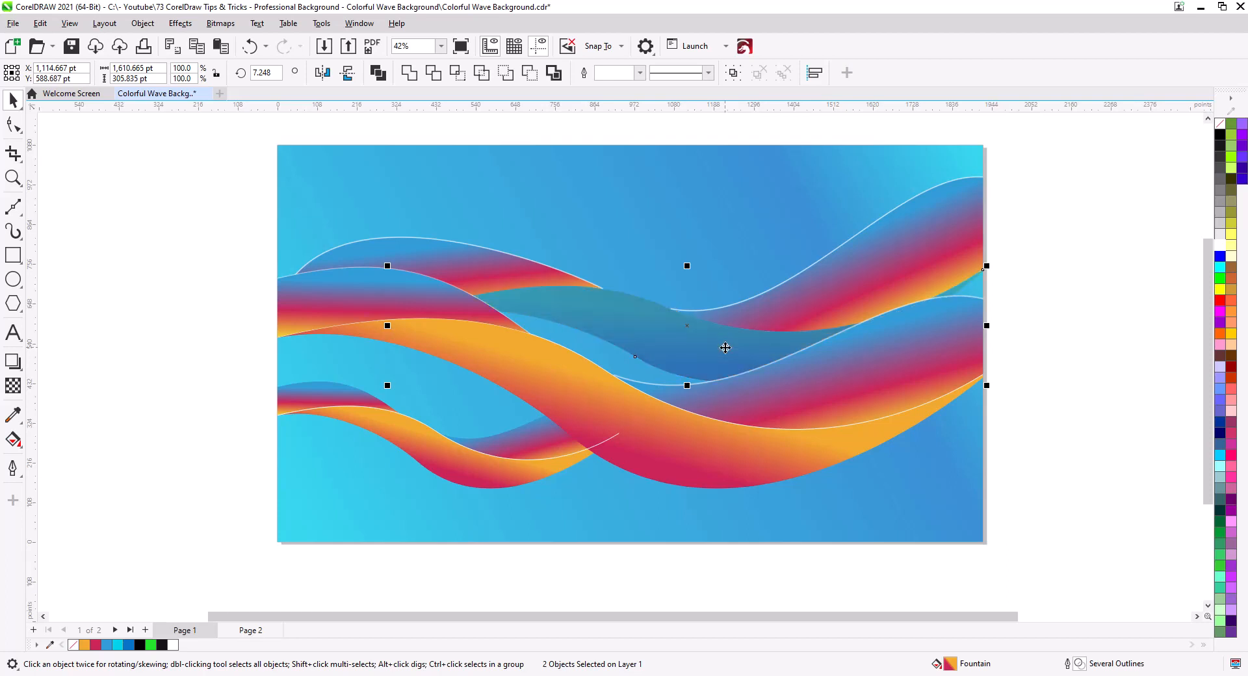
key(ctrl+Page_Up)
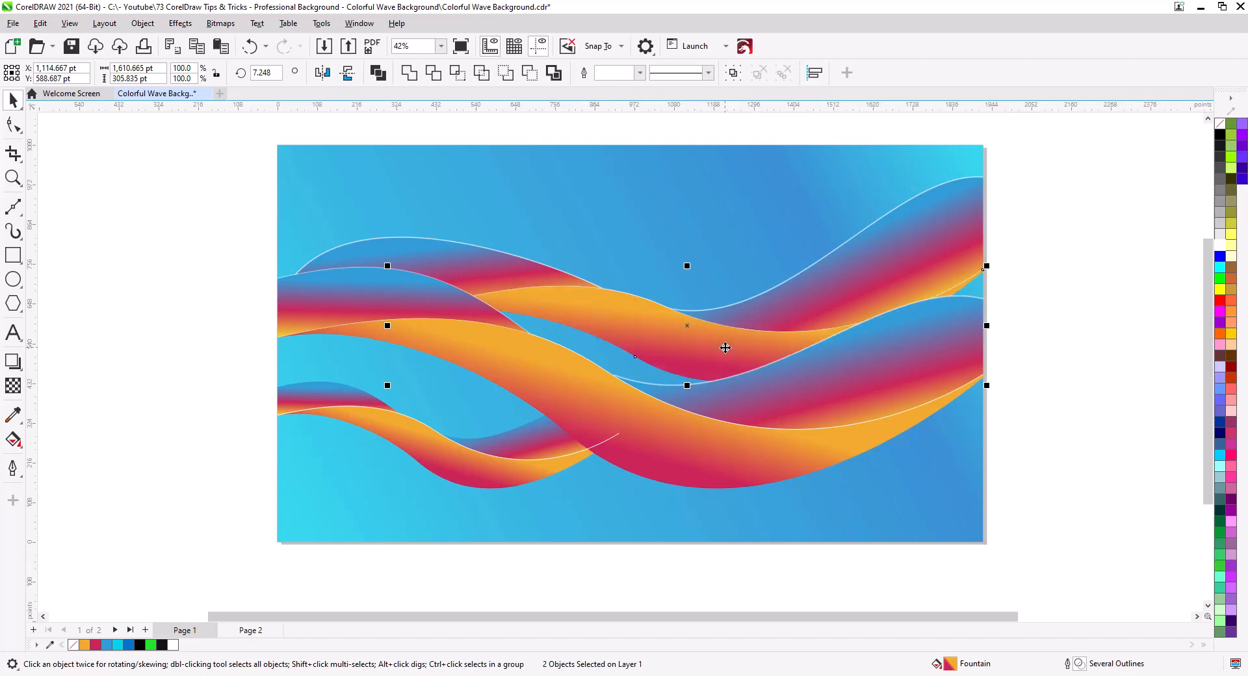
click(1056, 416)
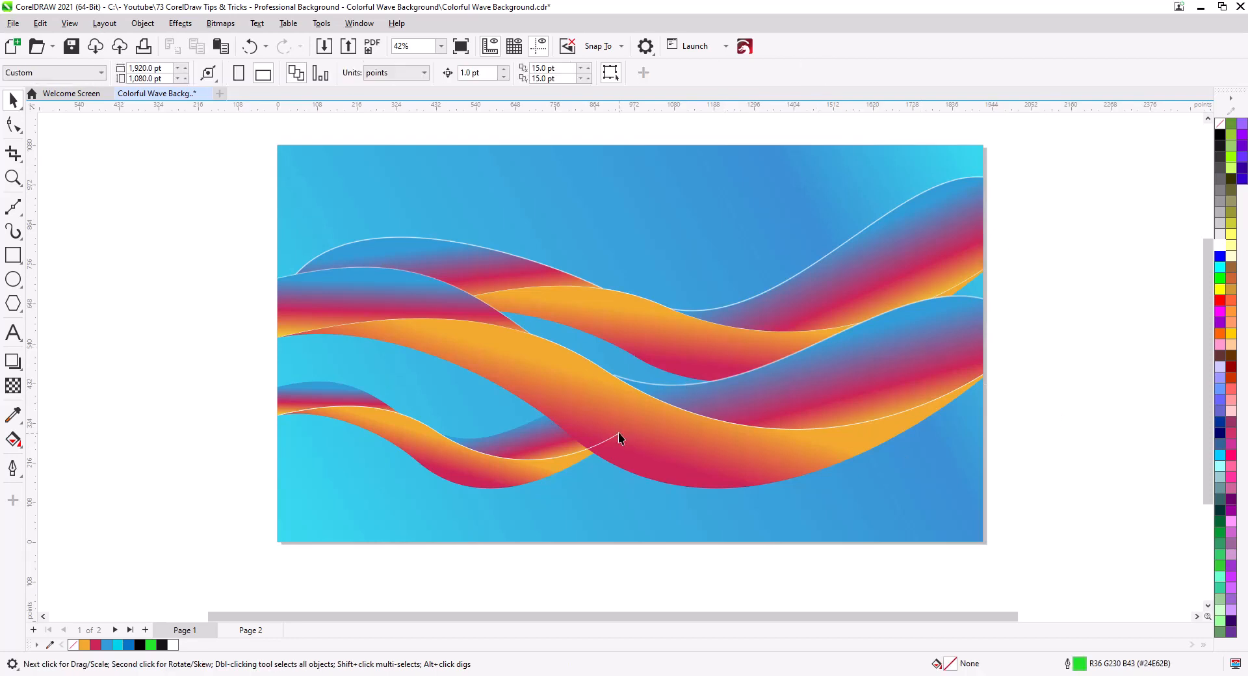
click(630, 450)
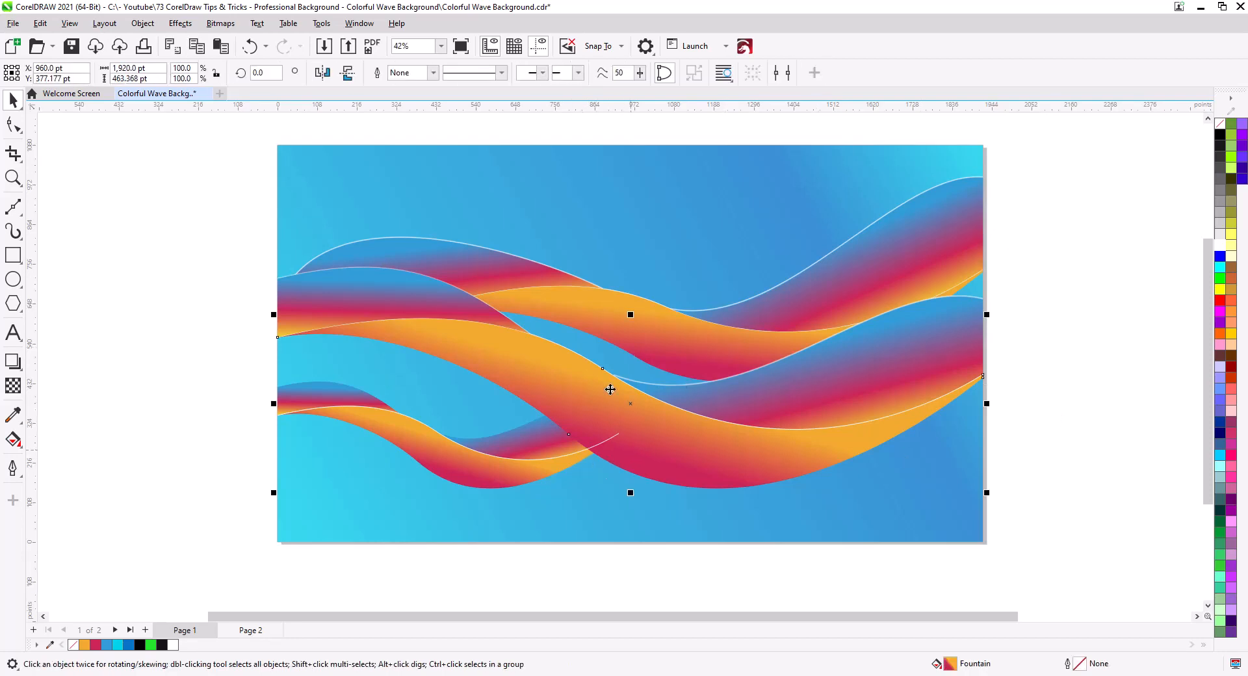
key(Escape)
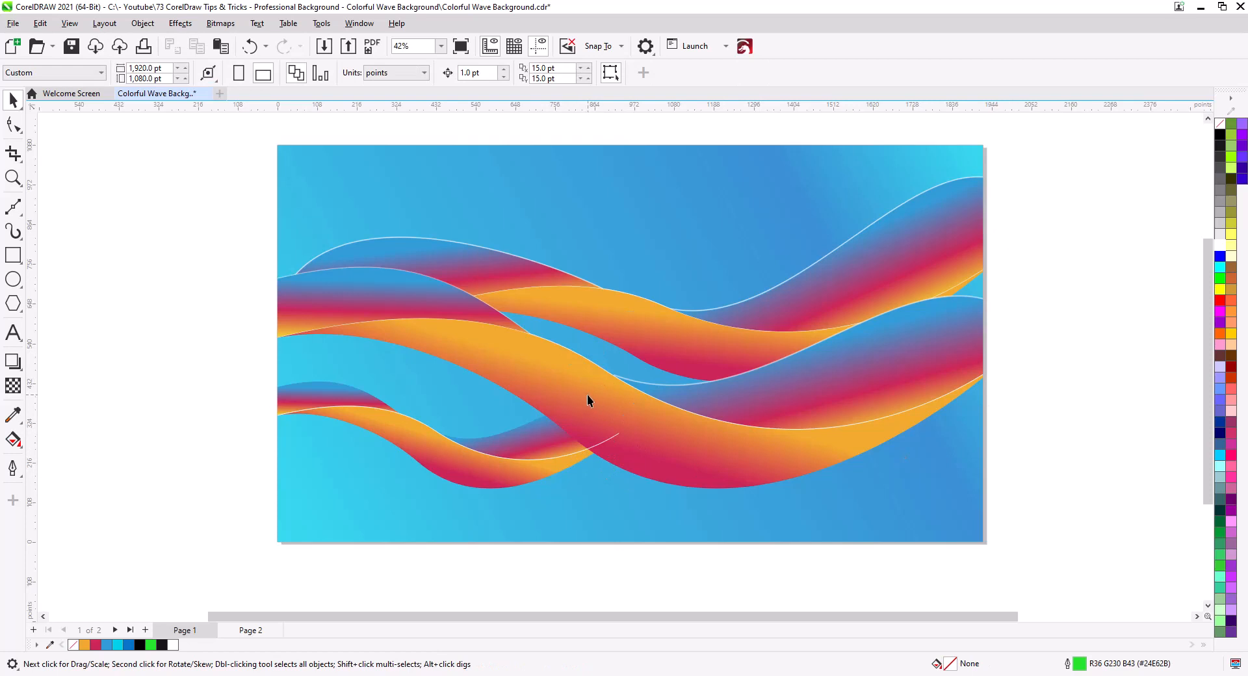
click(588, 399)
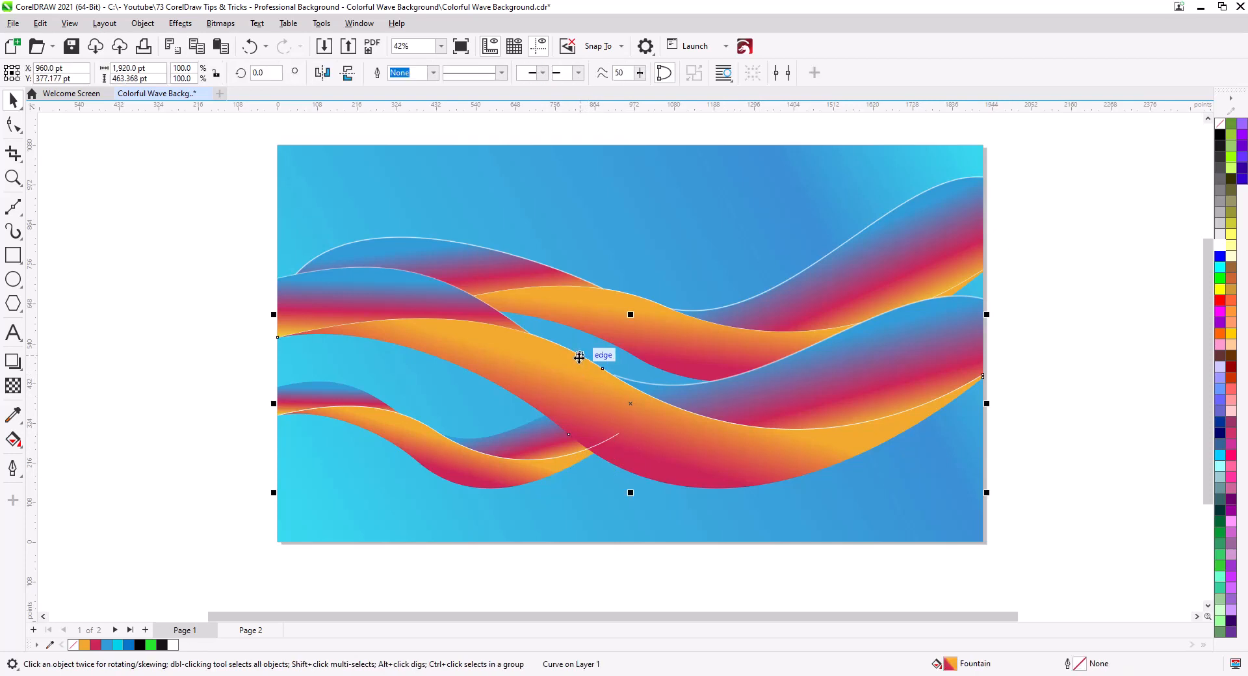
key(Escape)
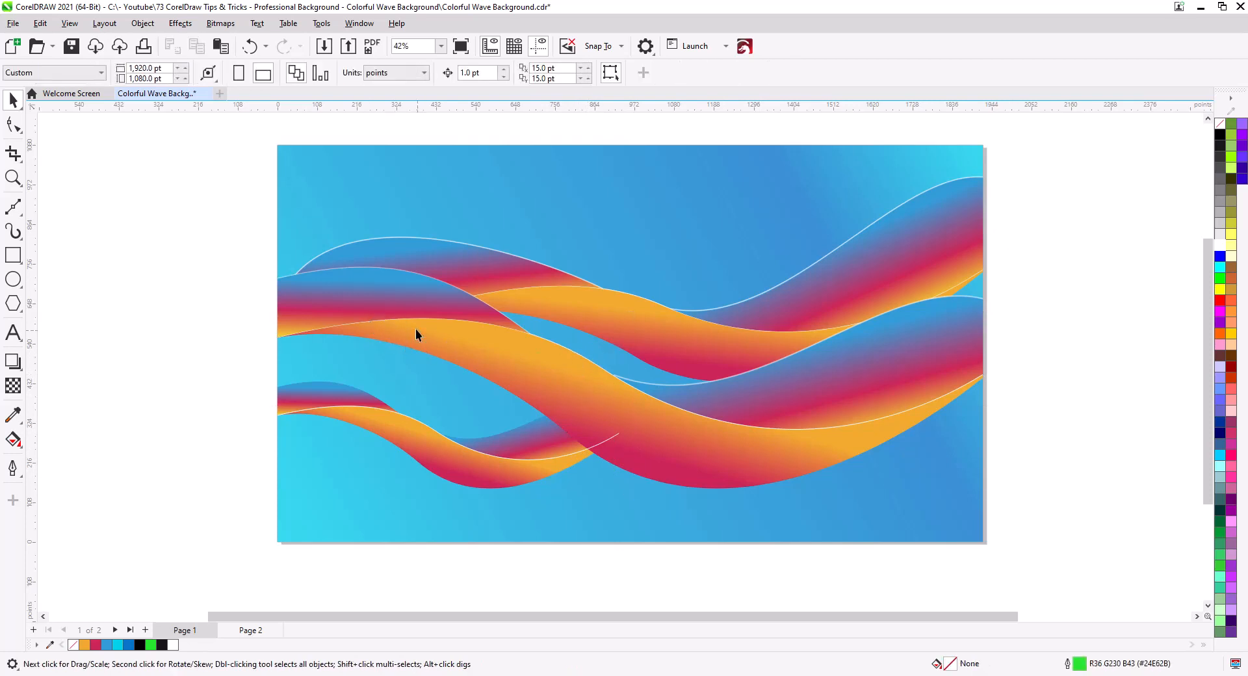
click(473, 368)
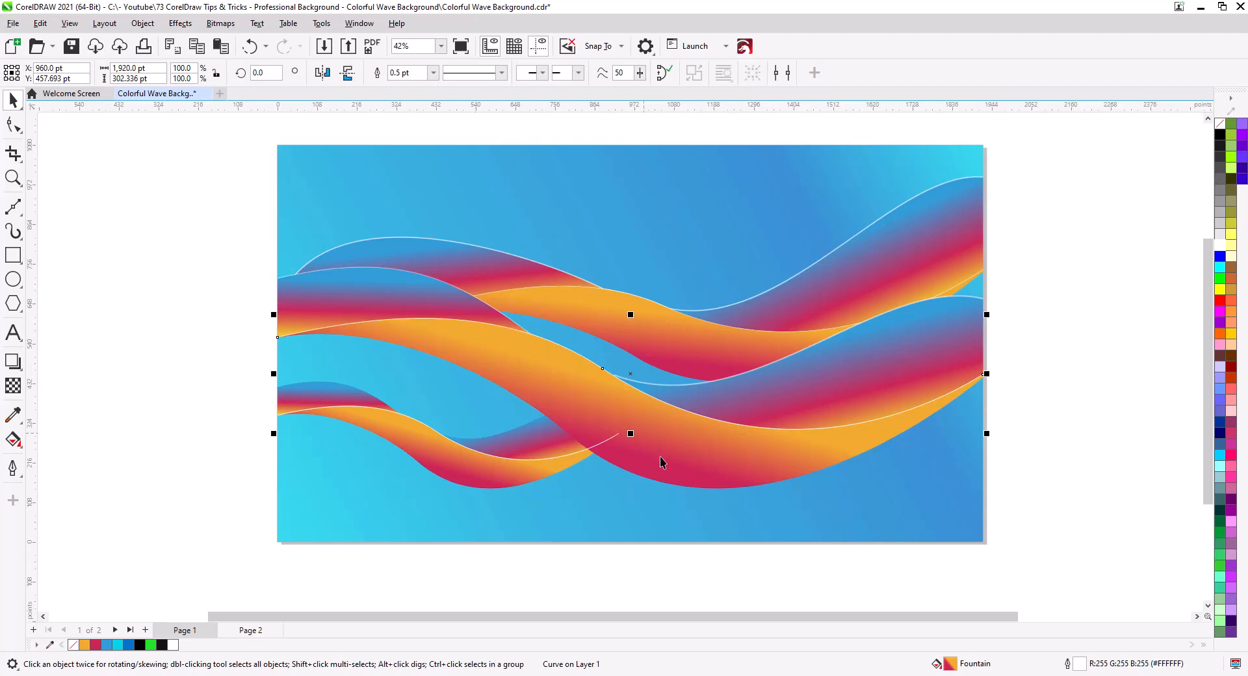
click(1046, 424)
Stack the small lower wave and its white edge curve behind the middle wave, keeping the white curve in front of its orange band
click(575, 453)
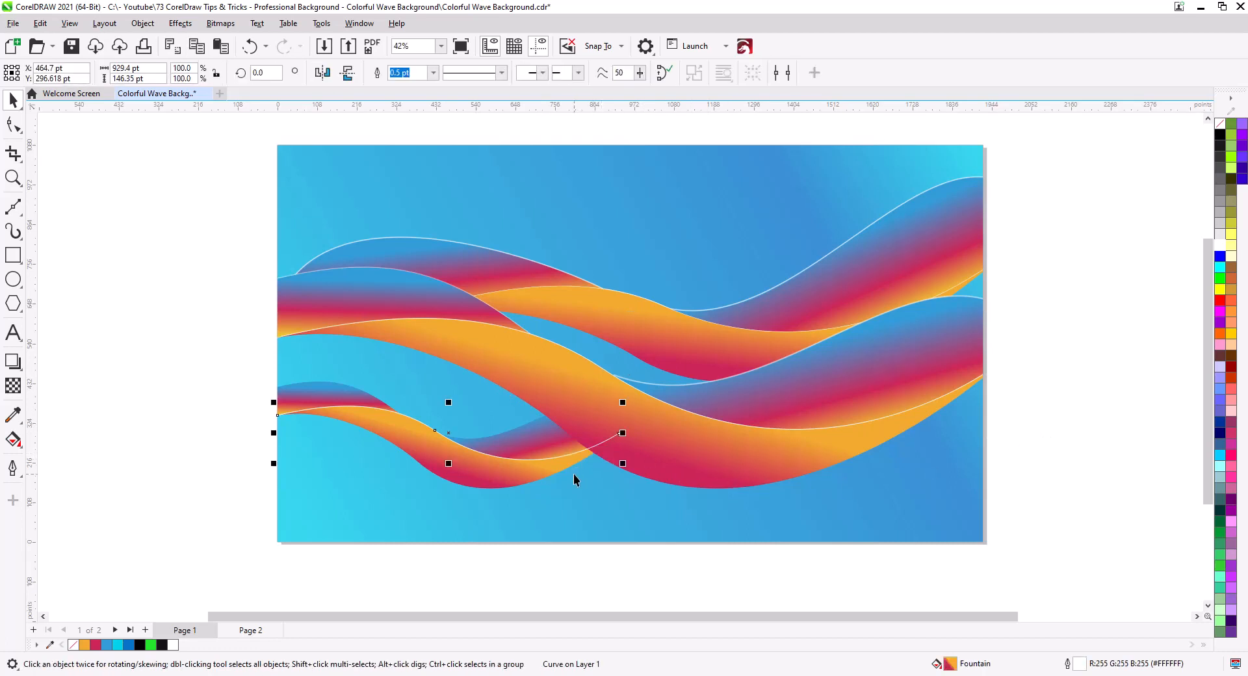
key(shift+Page_Down)
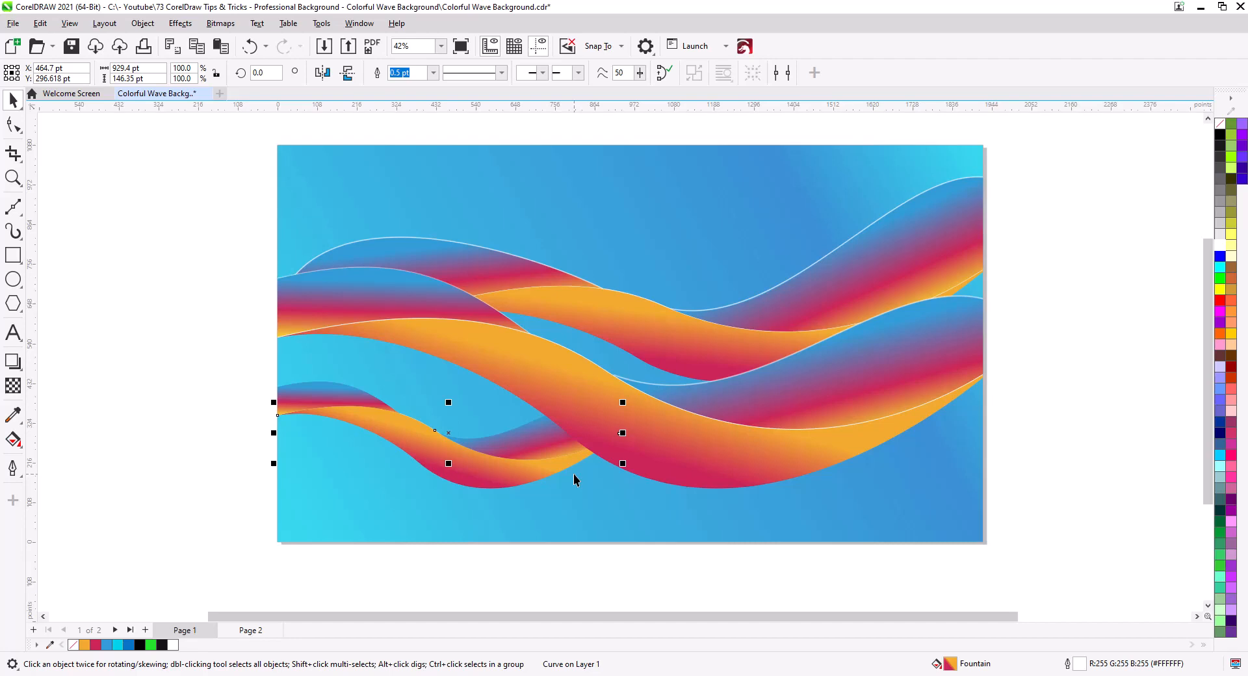
scroll(504, 453, up, 3)
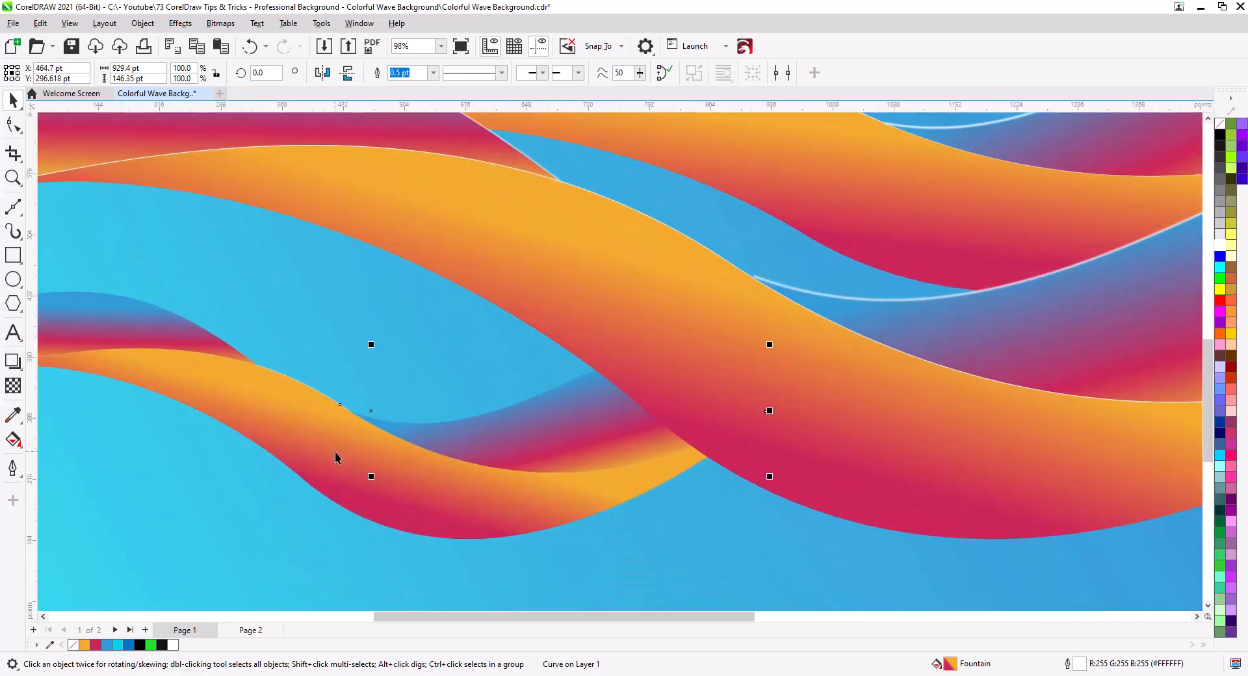
drag(337, 456, 607, 381)
click(596, 368)
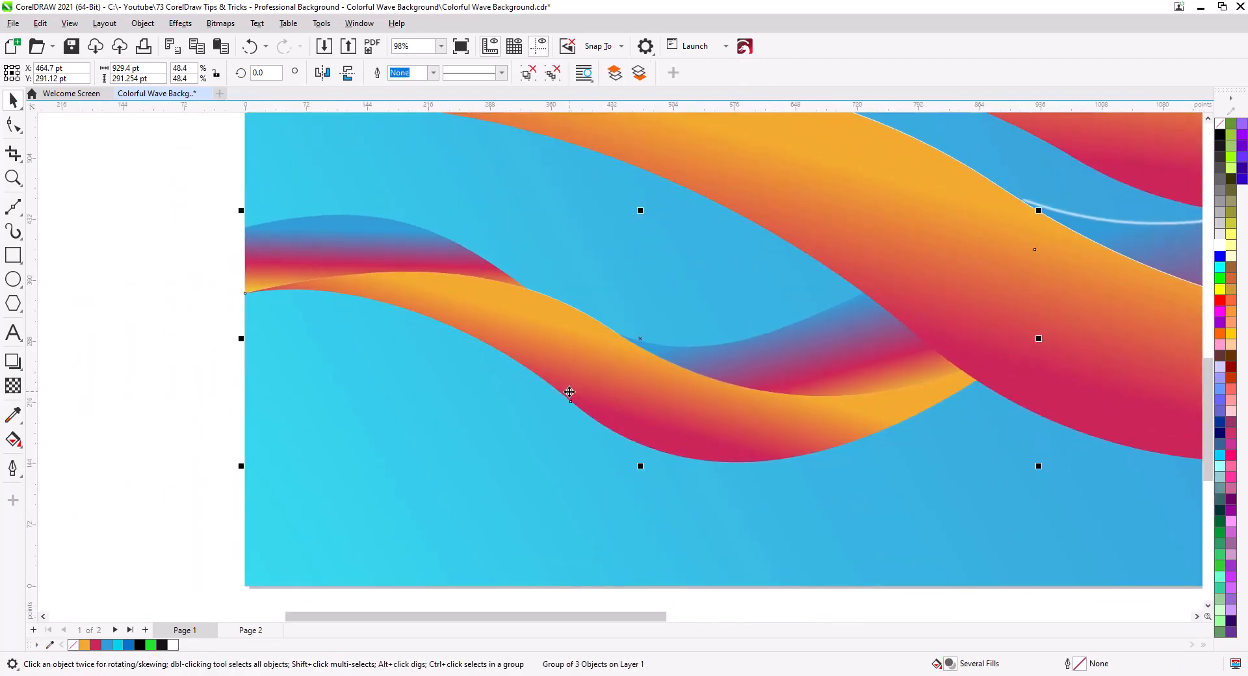
key(shift+Page_Down)
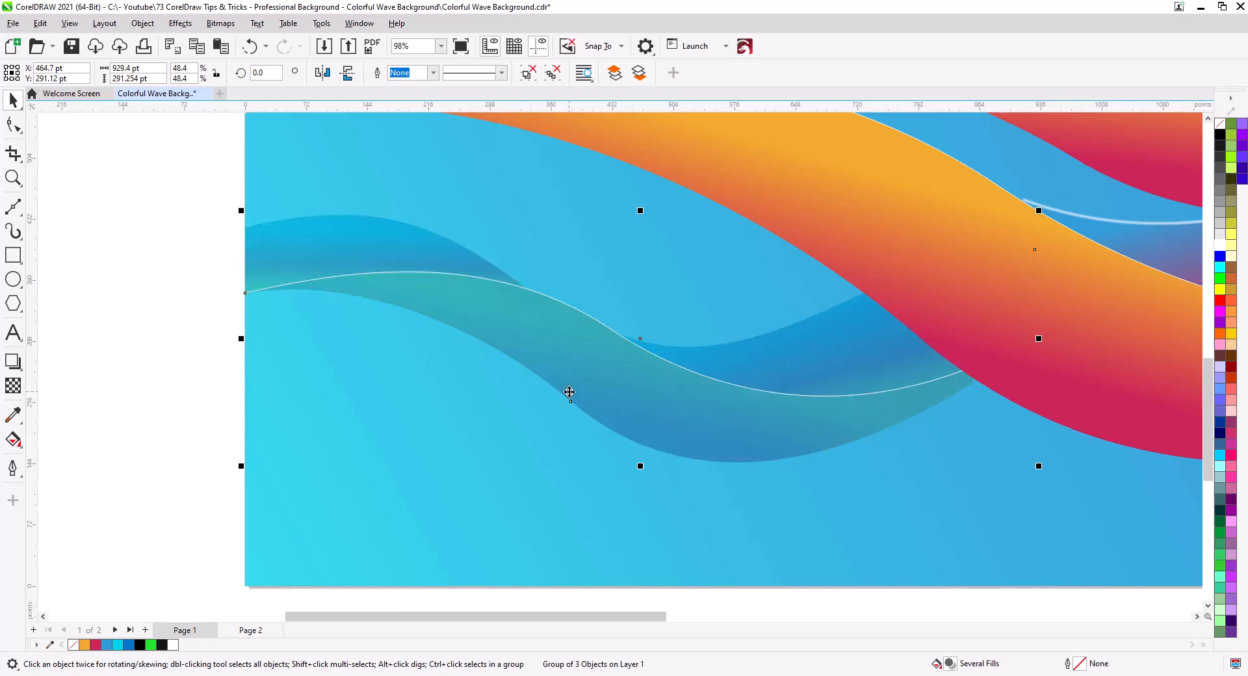
key(ctrl+z)
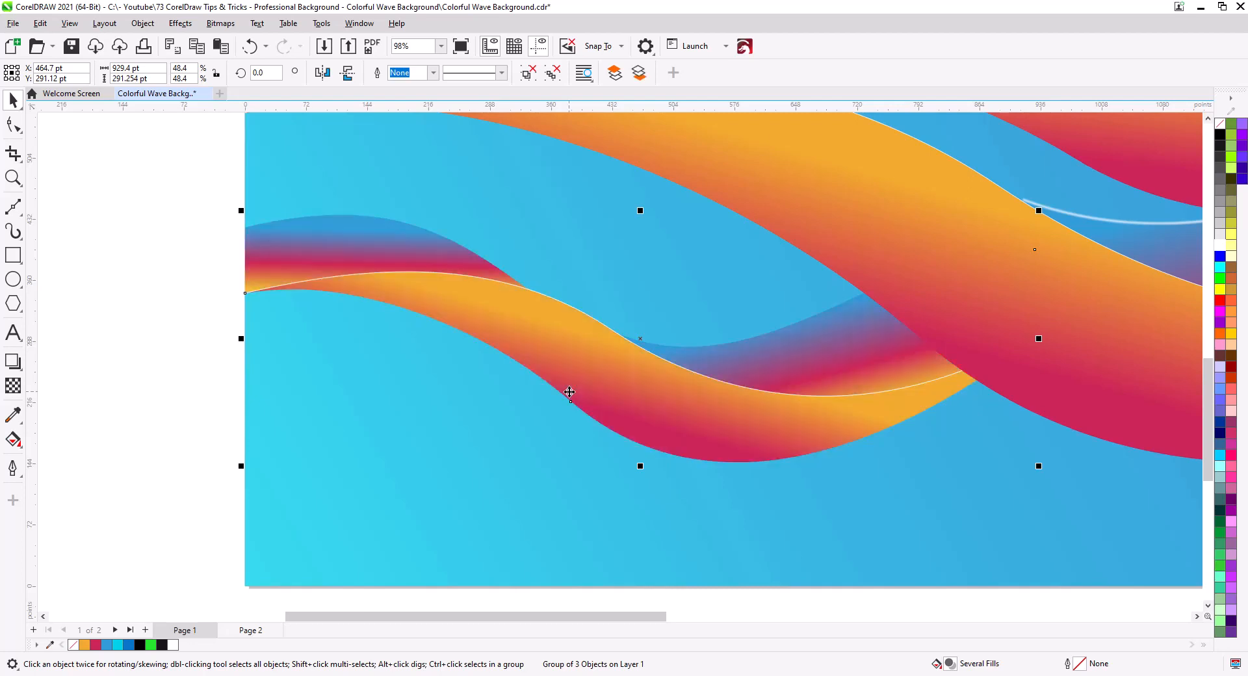
click(143, 272)
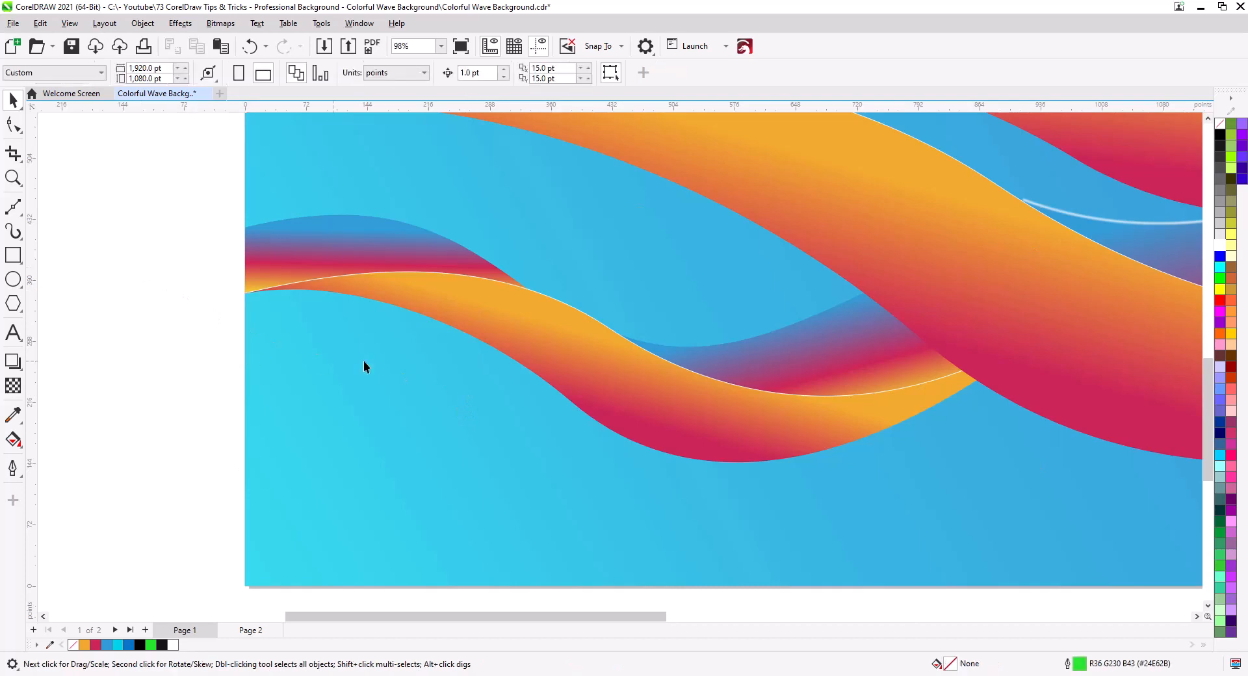
scroll(690, 362, down, 1)
scroll(691, 361, down, 3)
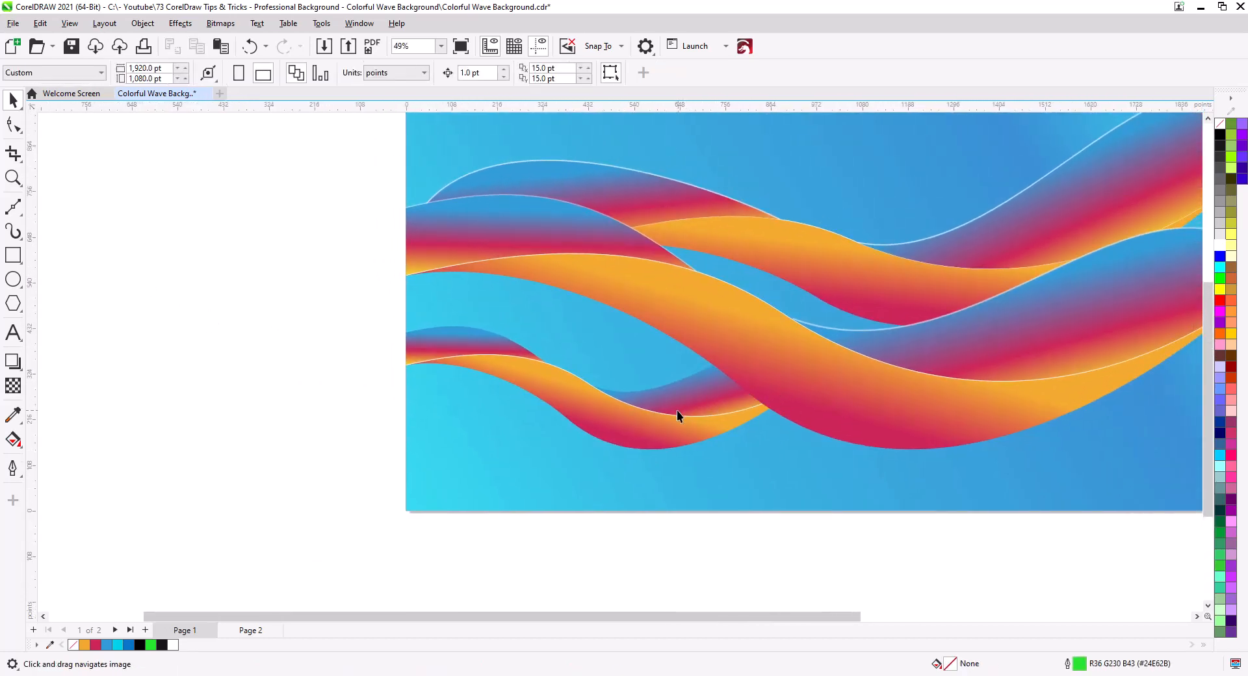
drag(788, 404, 610, 433)
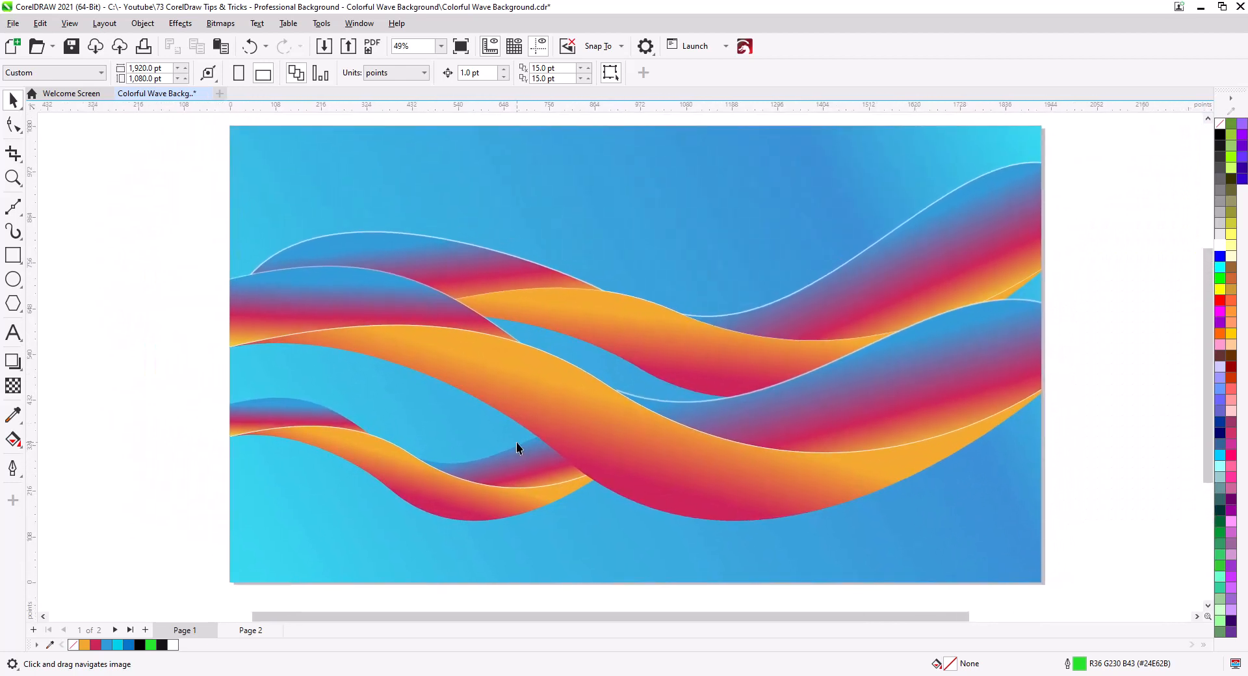
click(398, 450)
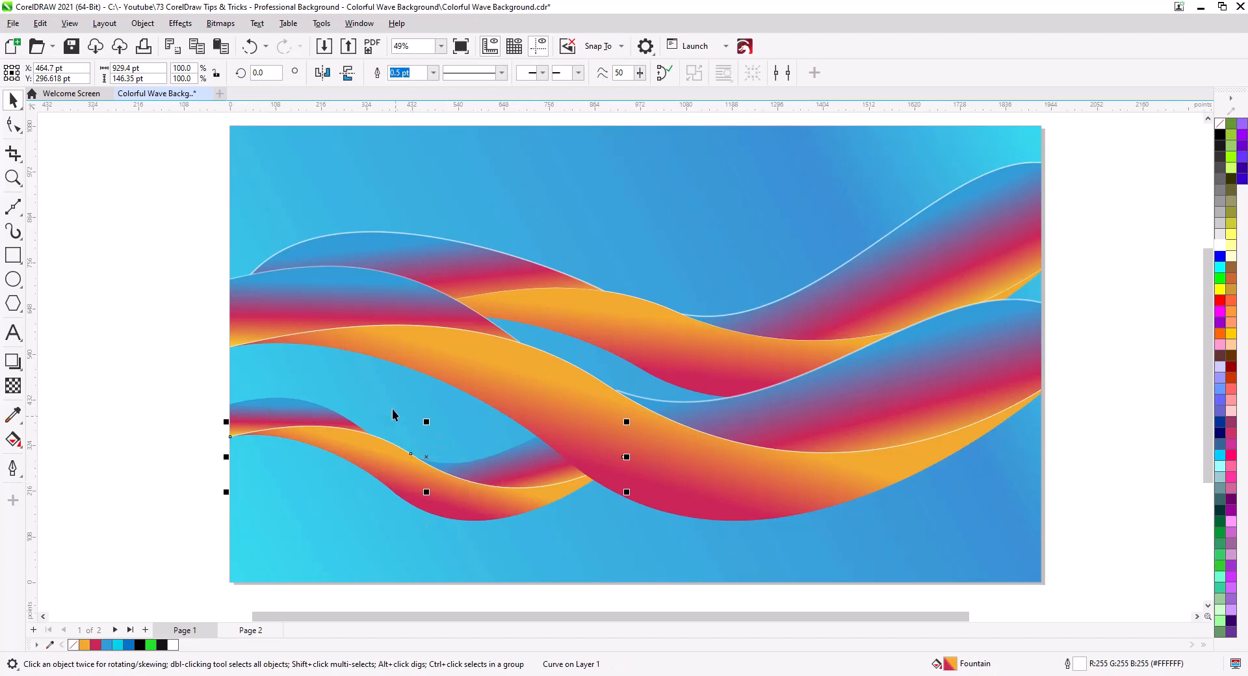
click(276, 408)
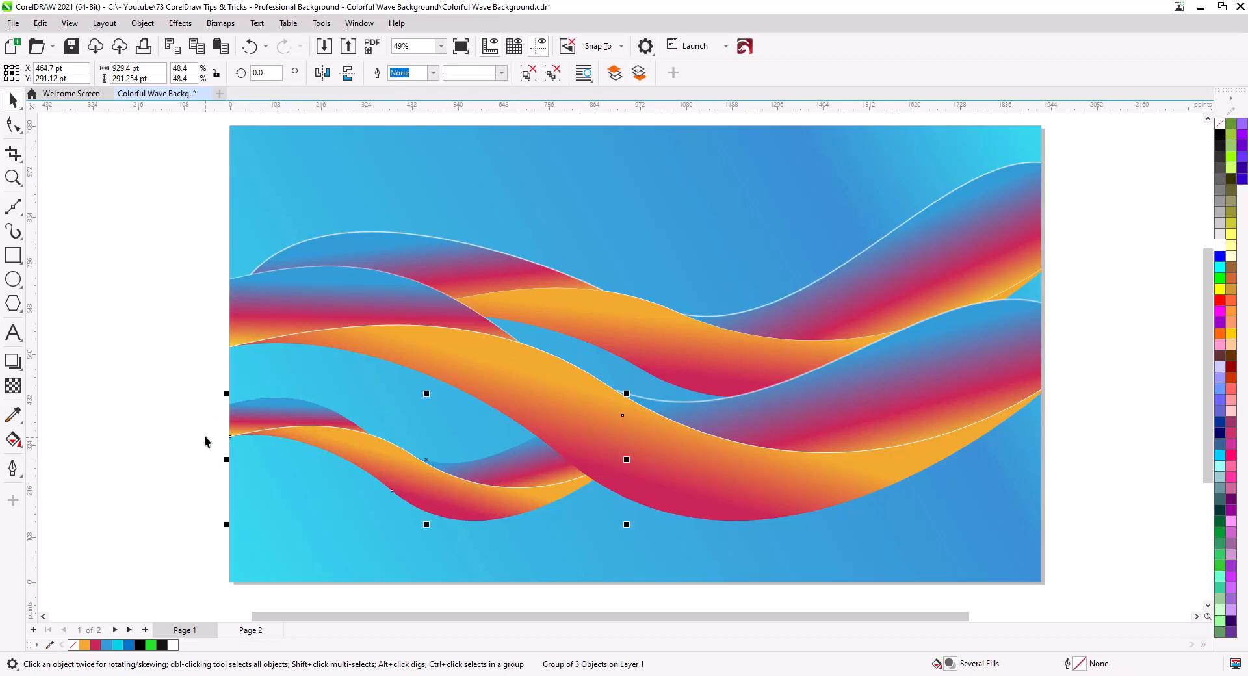
click(558, 78)
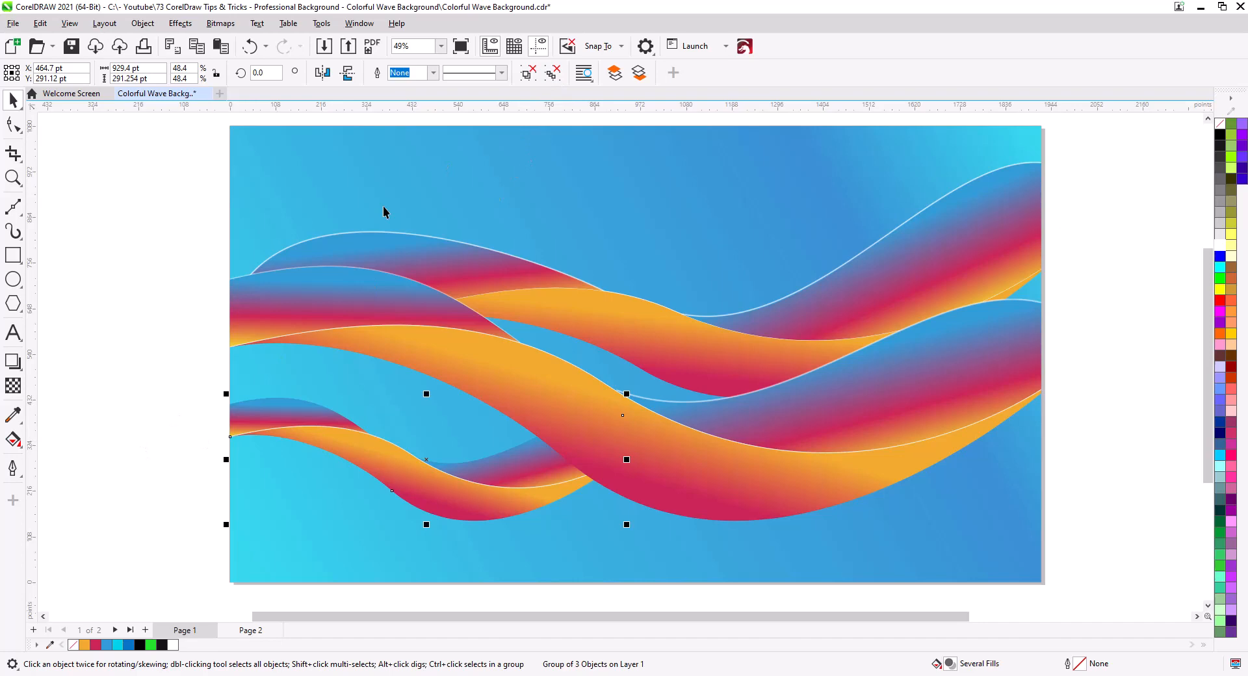
click(134, 341)
Move the three bands' lower edge curves from Page 2 to Page 1
click(248, 631)
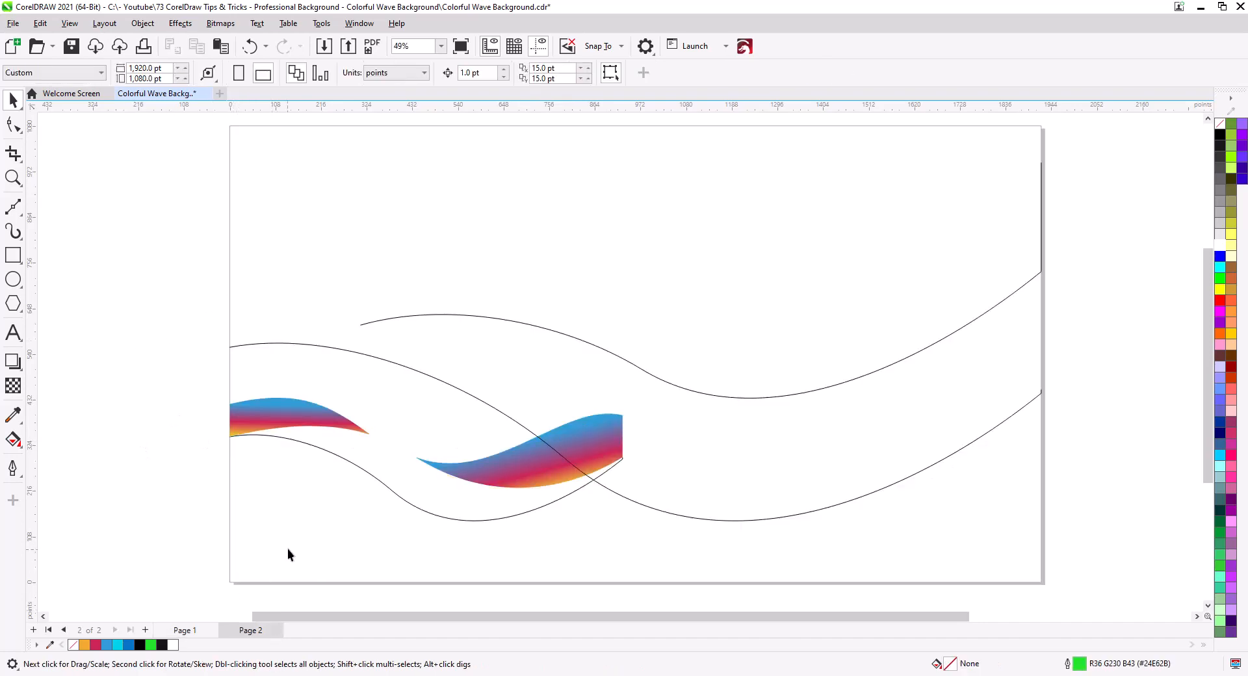
click(338, 459)
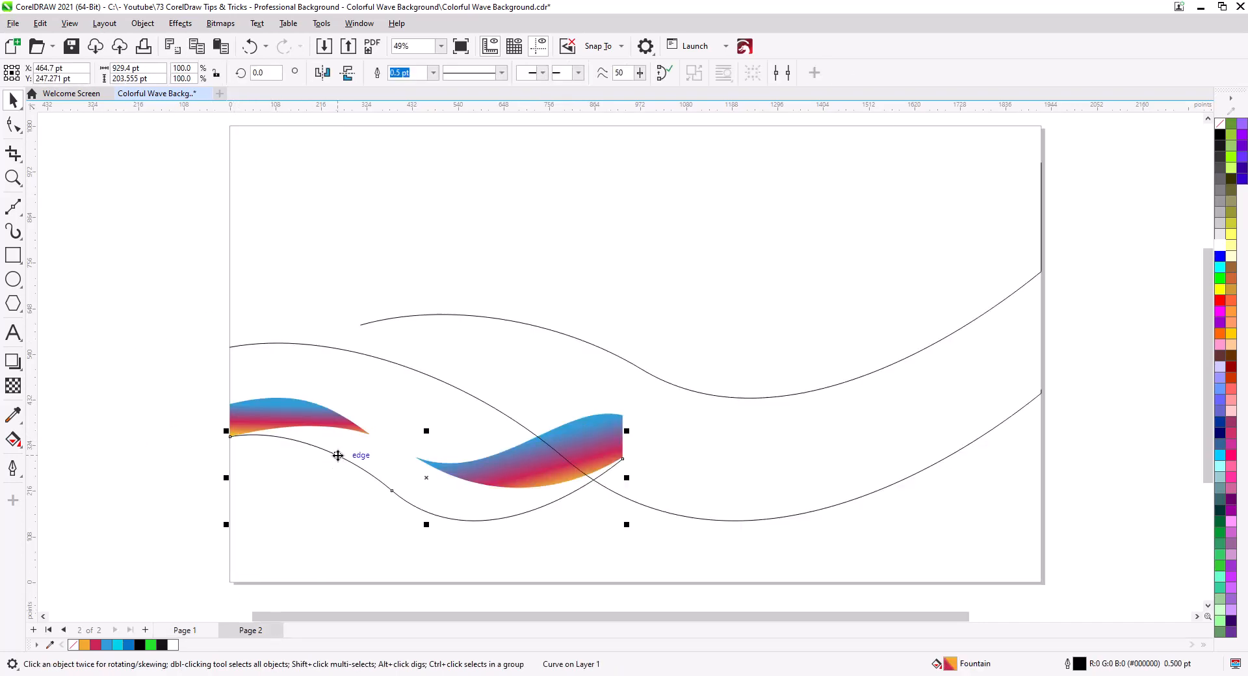
shift+click(473, 397)
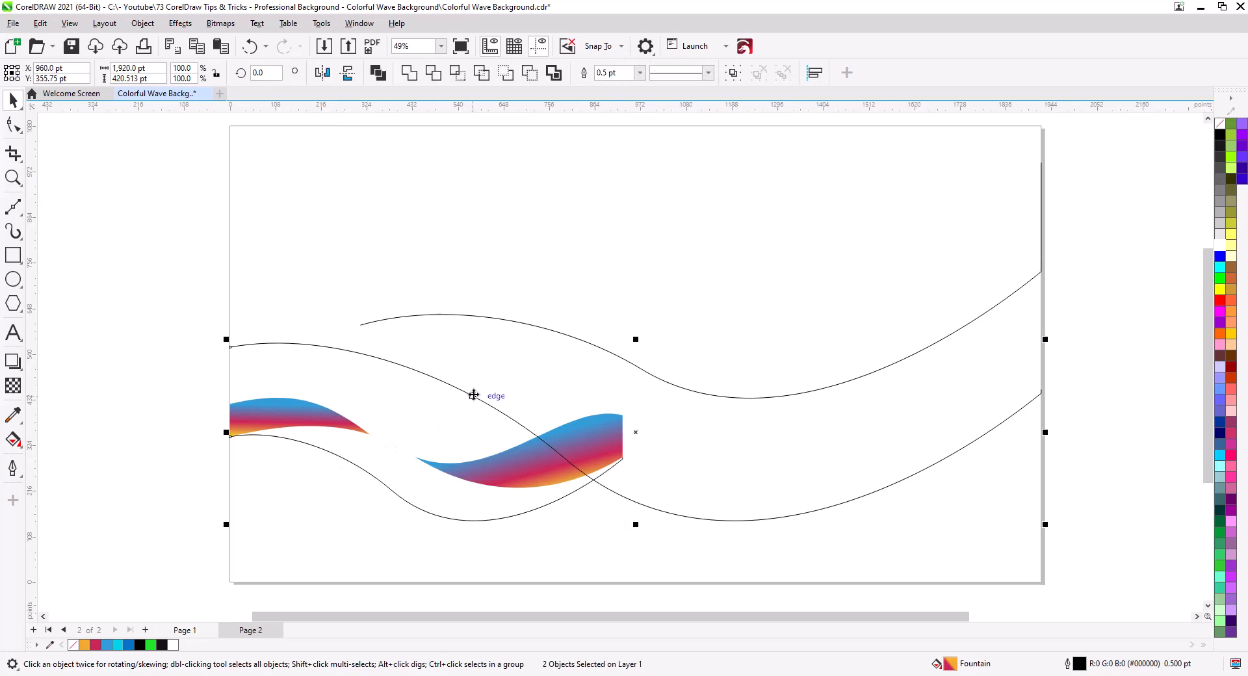
shift+click(563, 334)
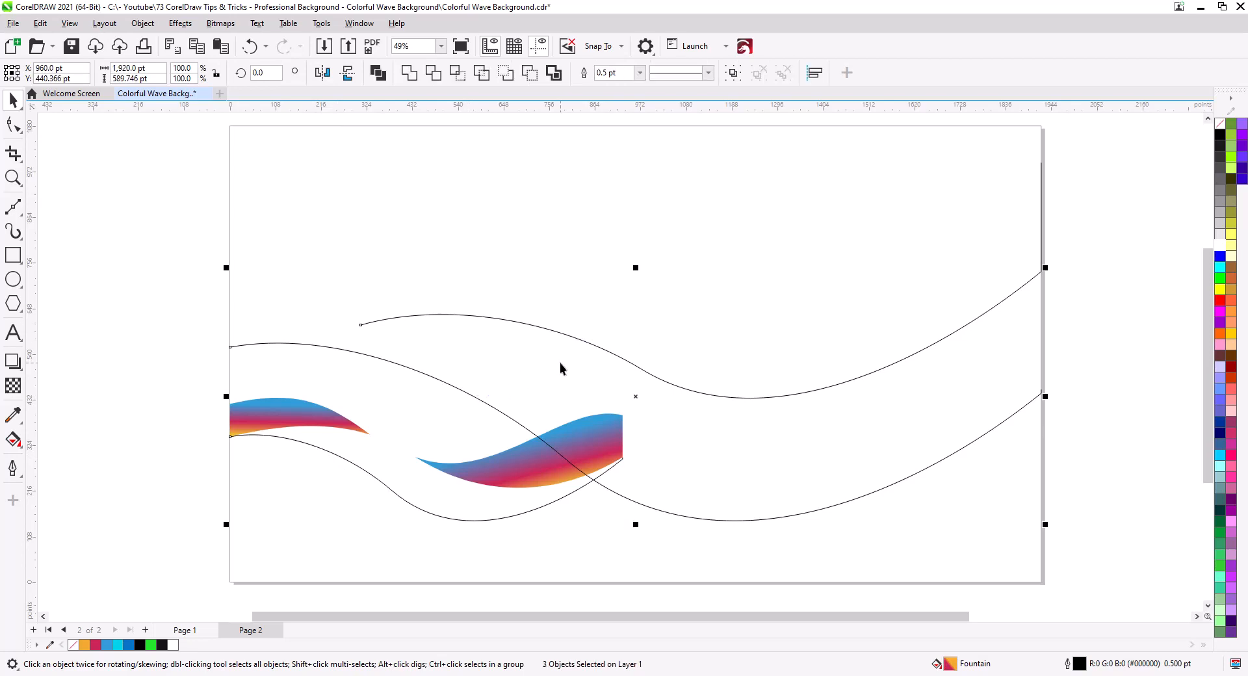
key(Delete)
click(185, 630)
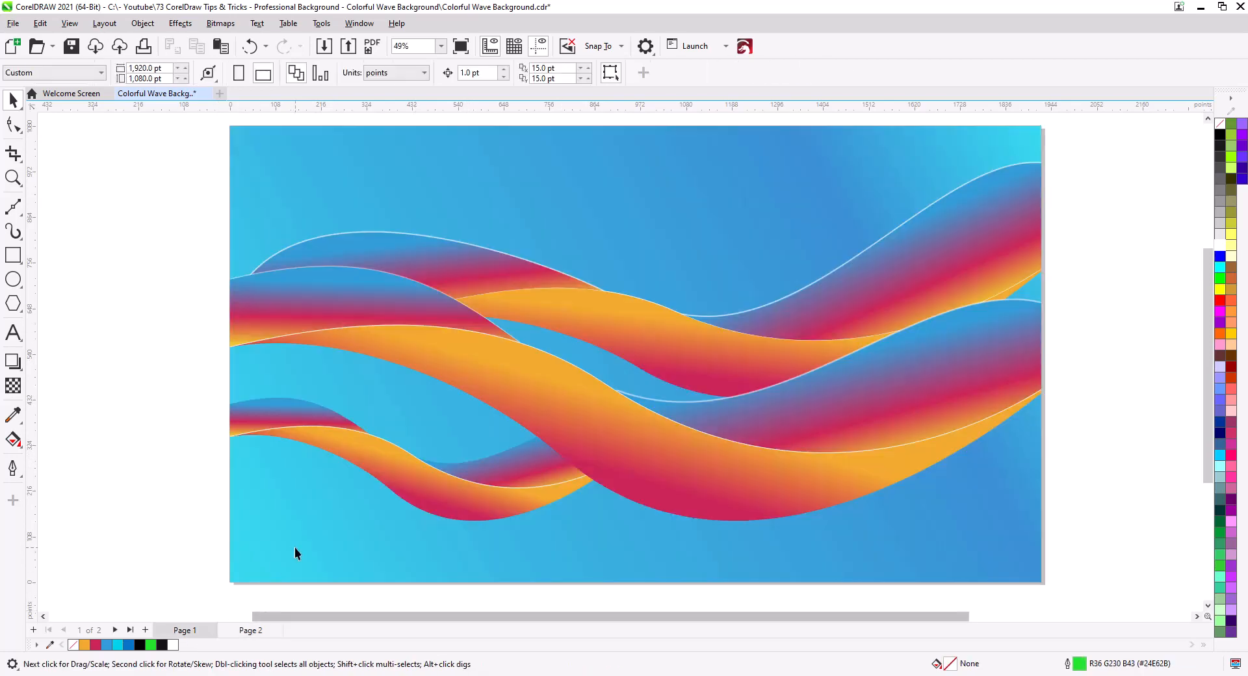
key(ctrl+v)
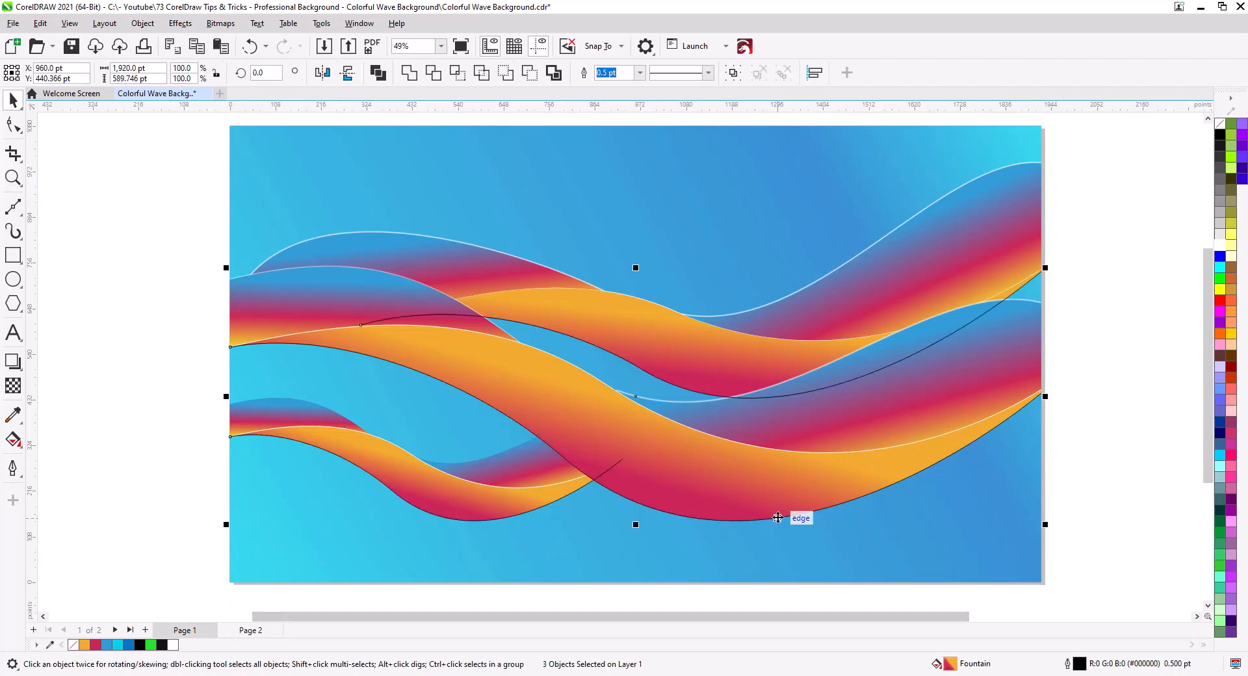
click(1087, 444)
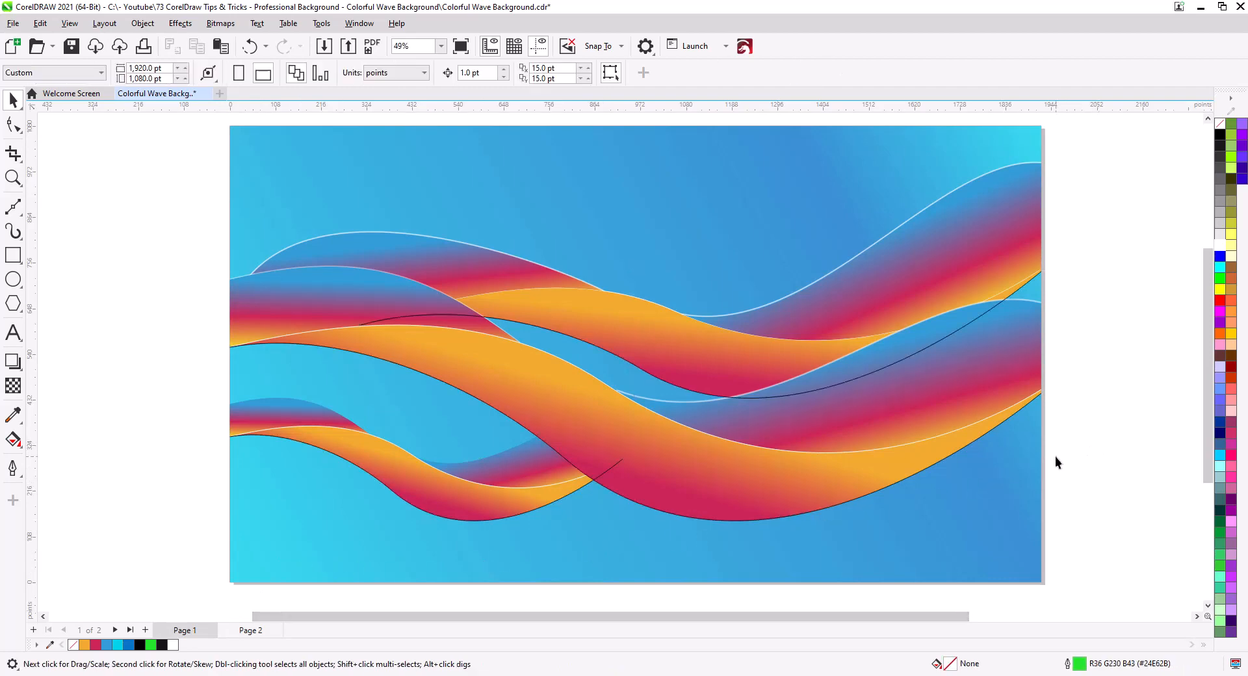
Stack the lower edge curves of the small wave and the uppermost wave behind the wave shapes, just in front of the background
click(576, 490)
key(shift+Page_Down)
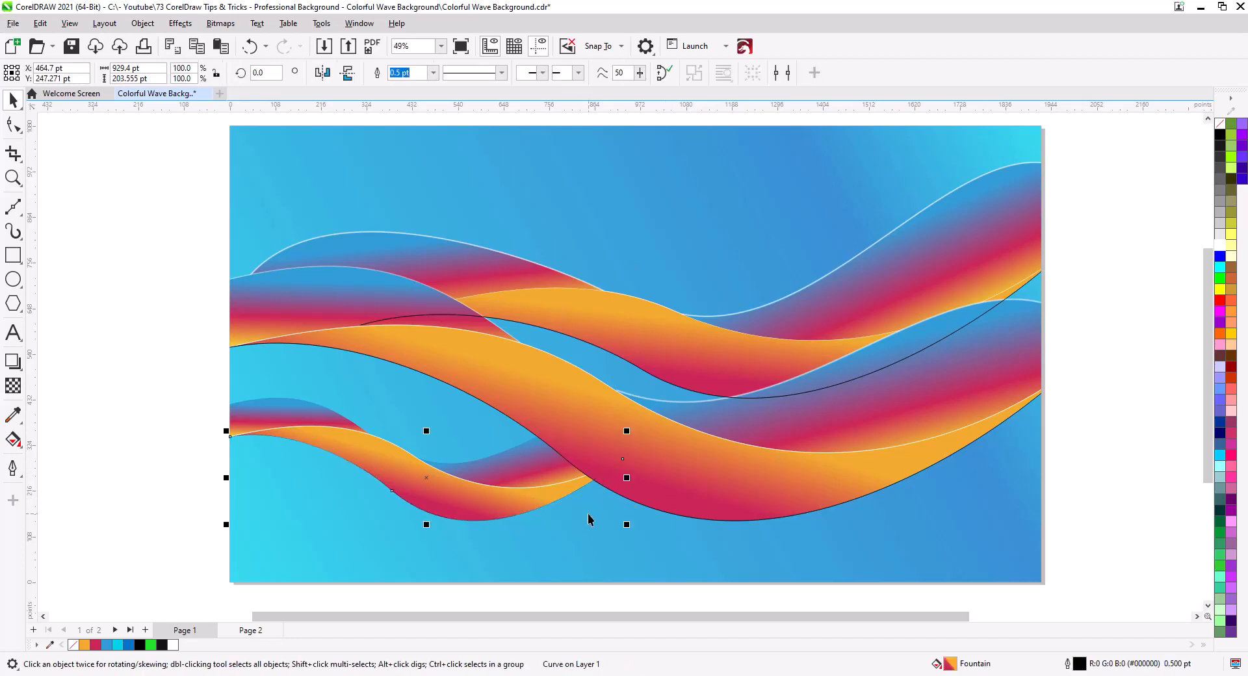
click(1009, 299)
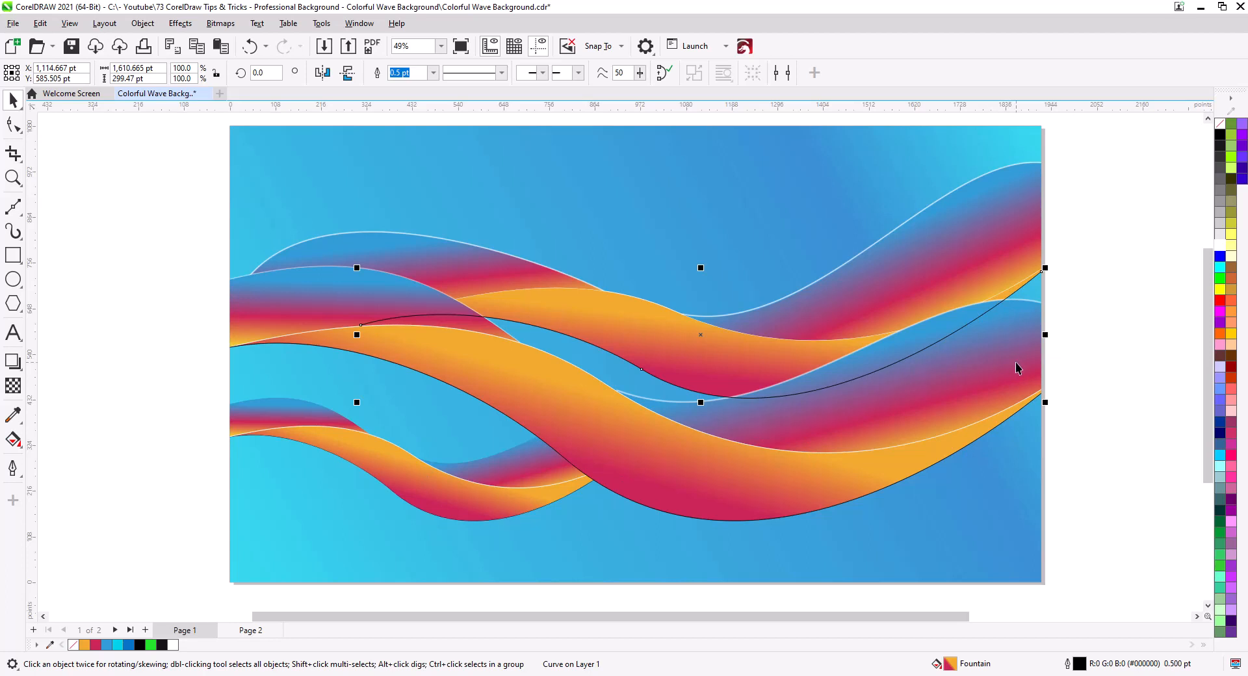
key(shift+Page_Down)
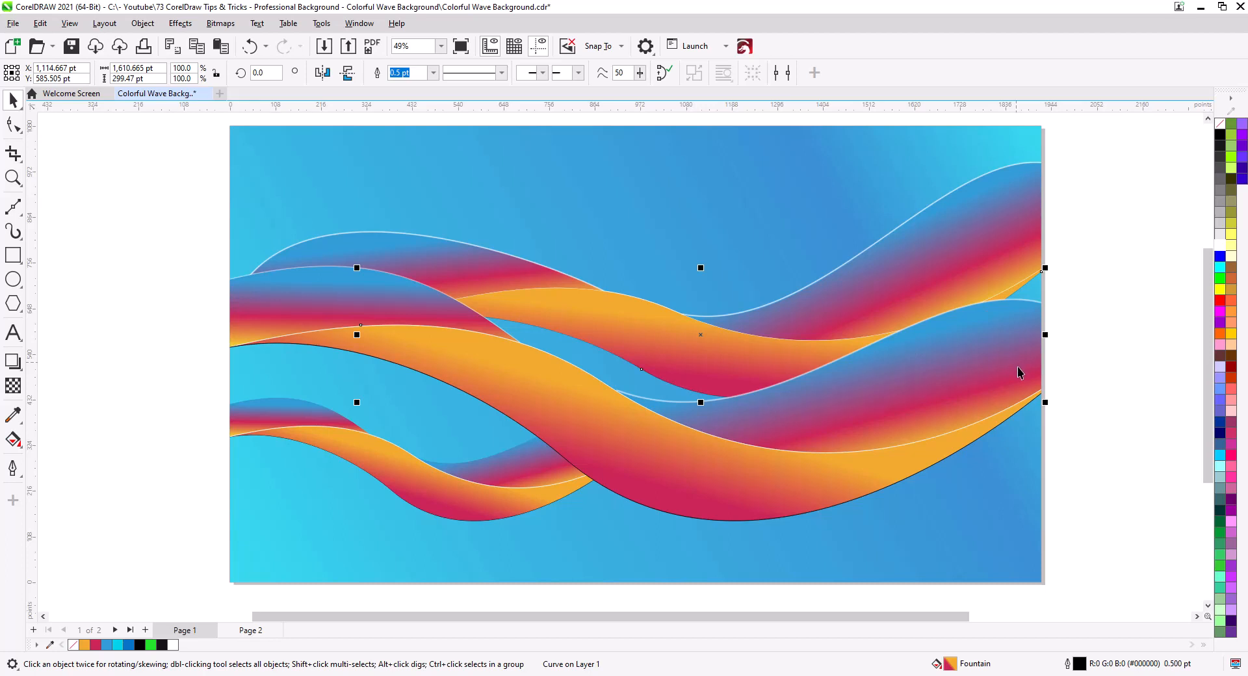
click(1082, 431)
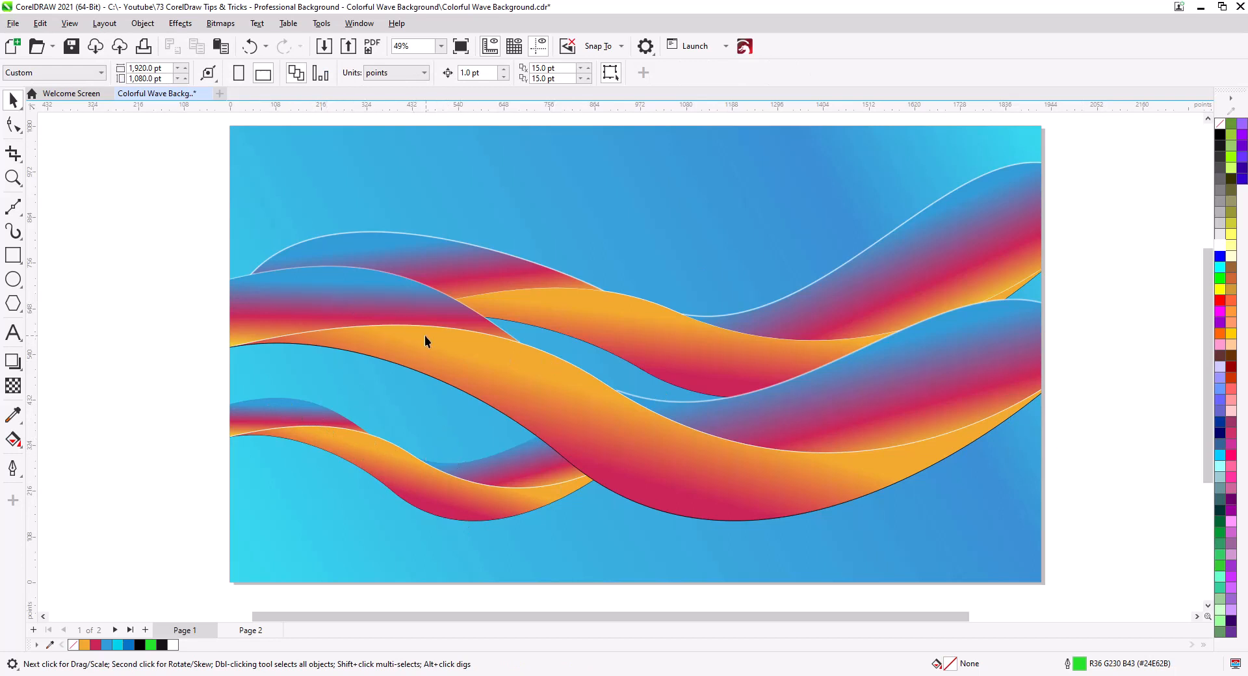
Send the middle wave's left blue-to-pink gradient piece behind the uppermost wave, just in front of the background
click(247, 291)
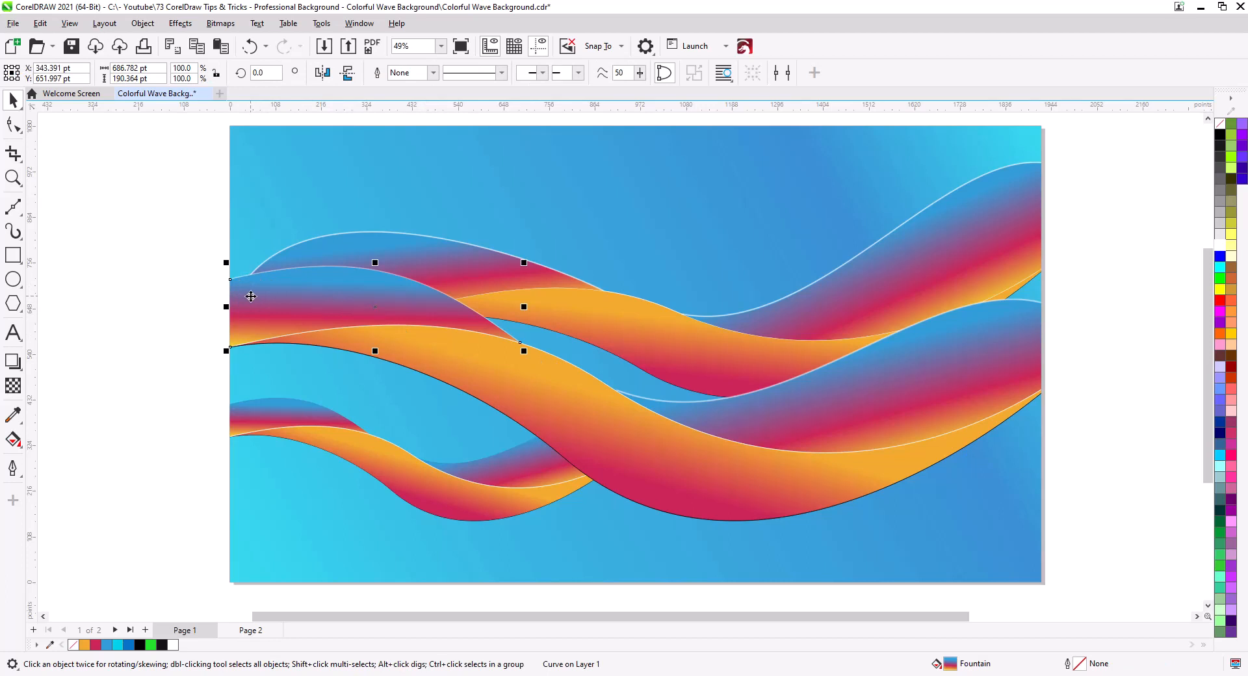
key(ctrl+Page_Down)
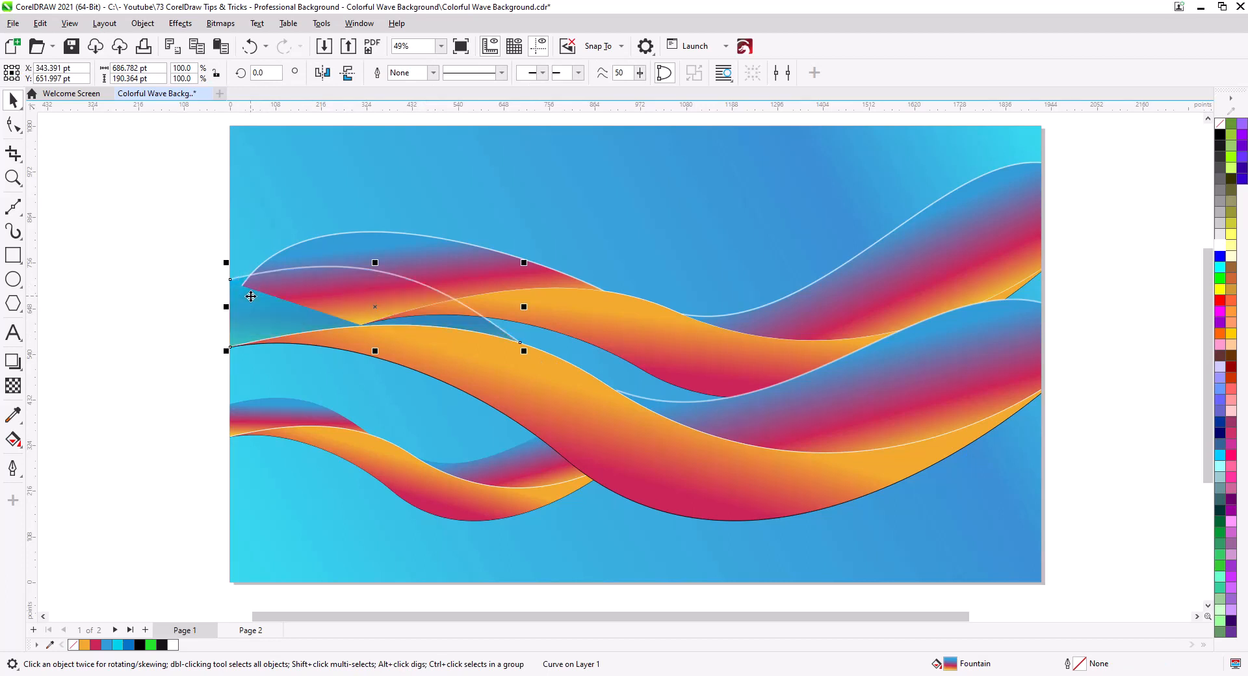
key(ctrl+Page_Up)
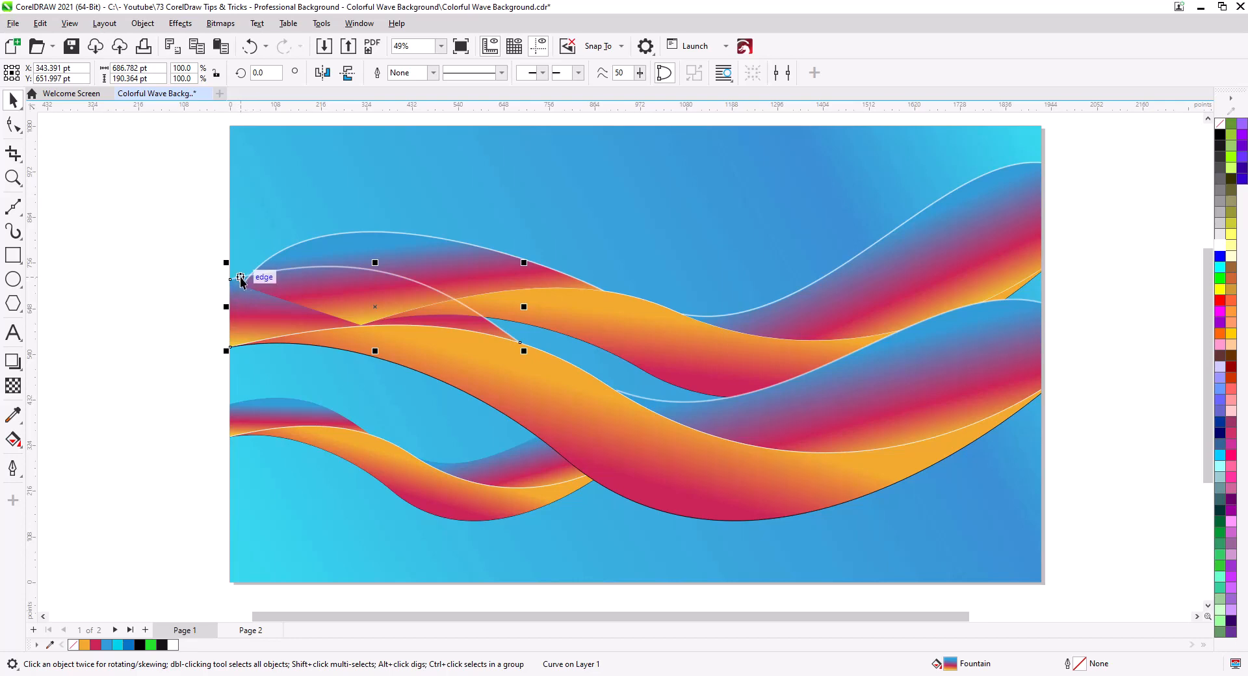
key(Escape)
click(228, 306)
scroll(235, 280, up, 3)
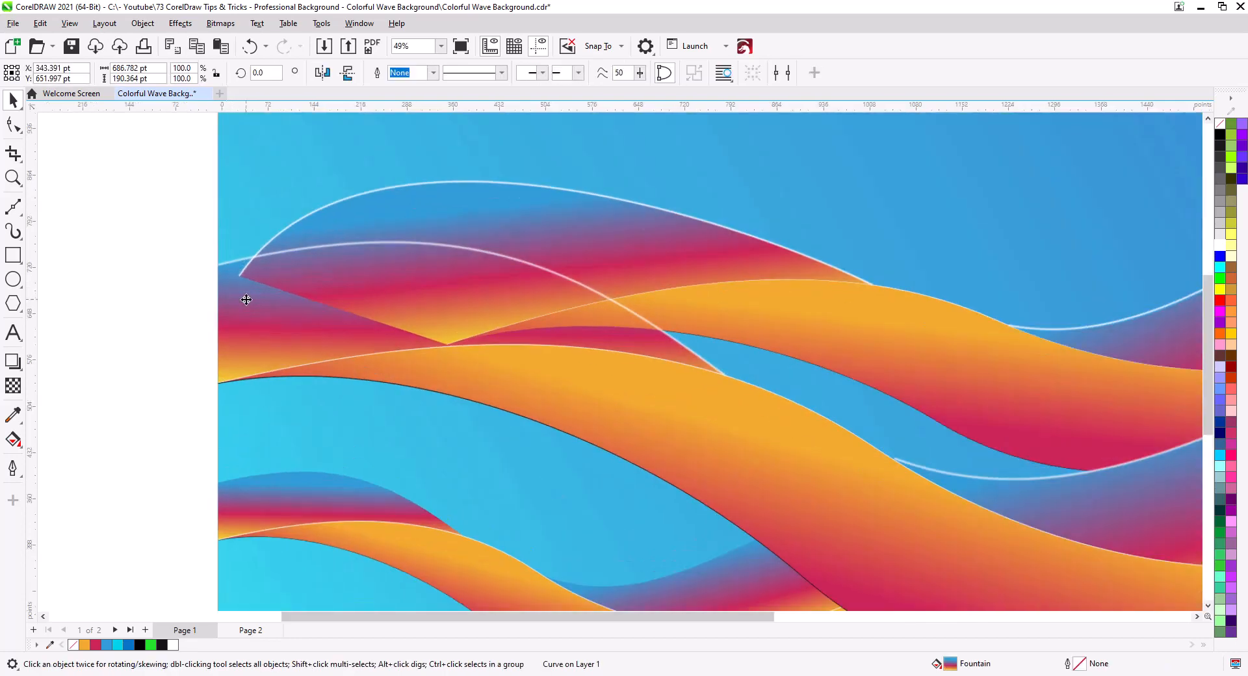
key(Escape)
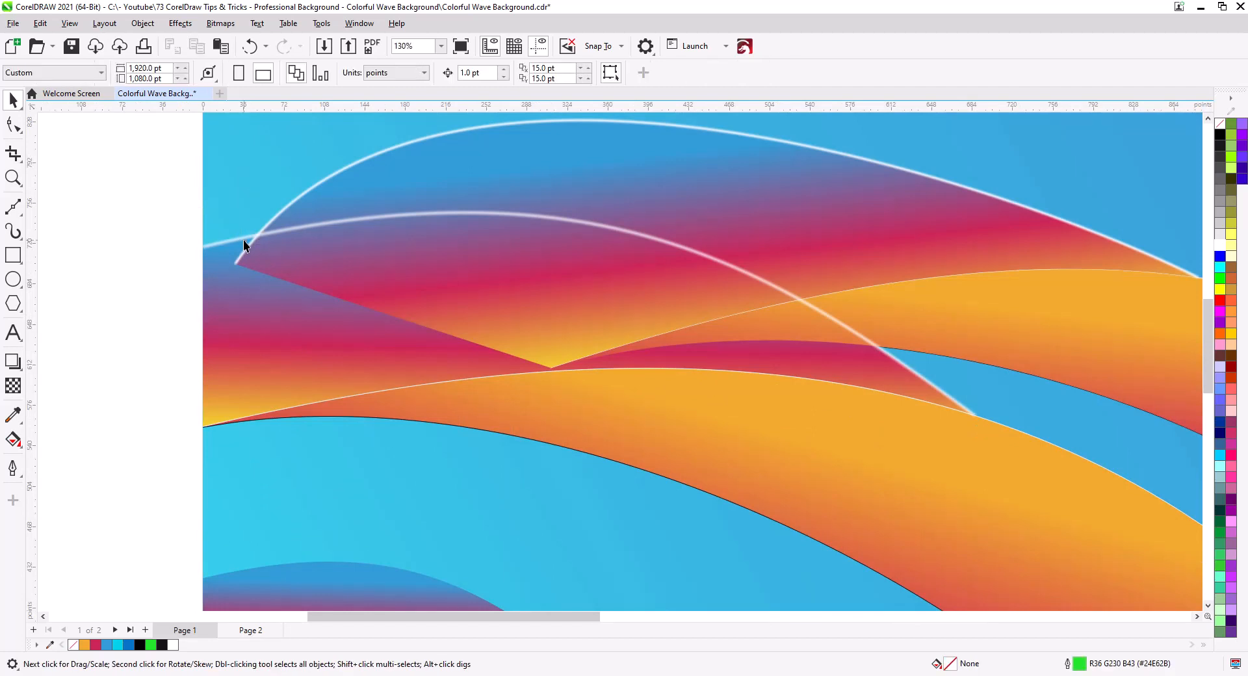
click(241, 239)
drag(242, 241, 182, 237)
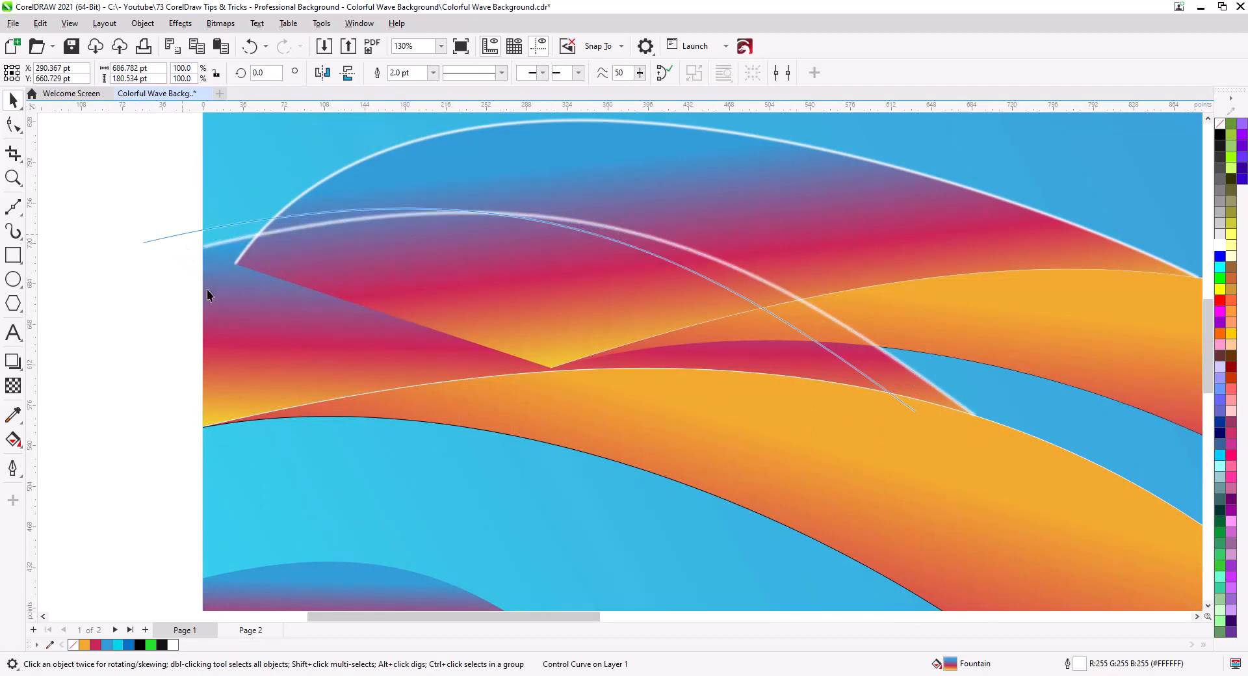
key(ctrl+z)
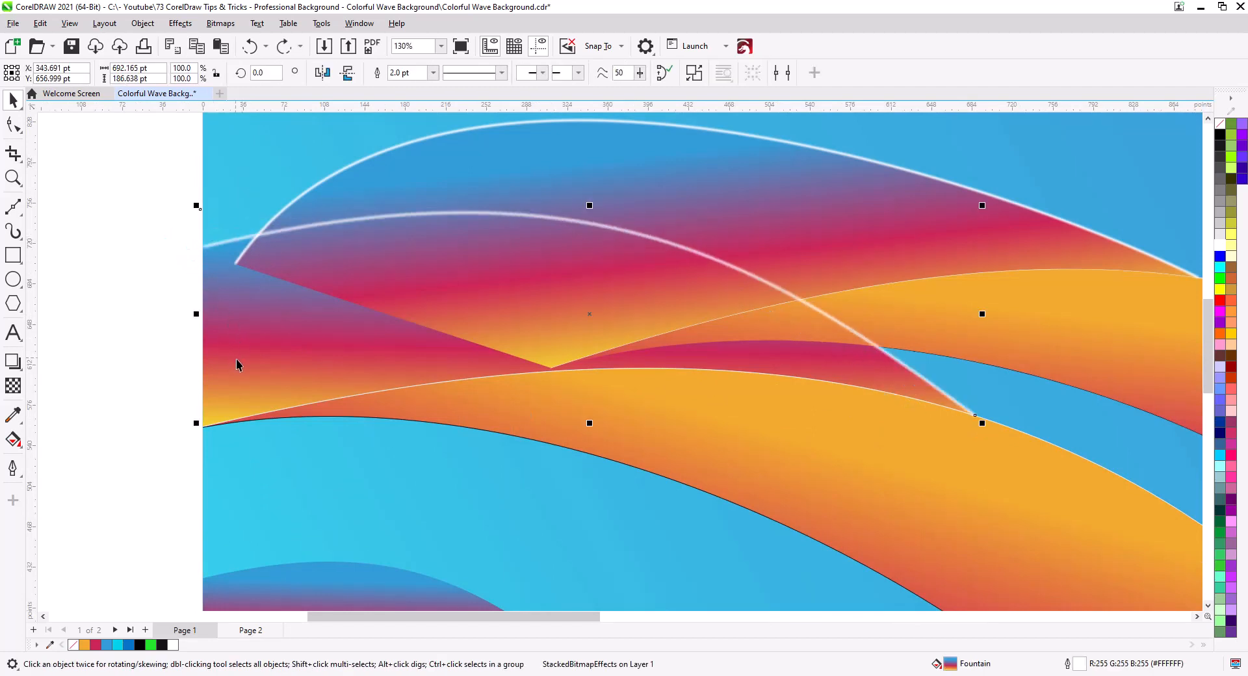
Bring the middle wave's left blue-to-pink gradient piece and its white upper highlight in front of the uppermost wave
shift+click(239, 364)
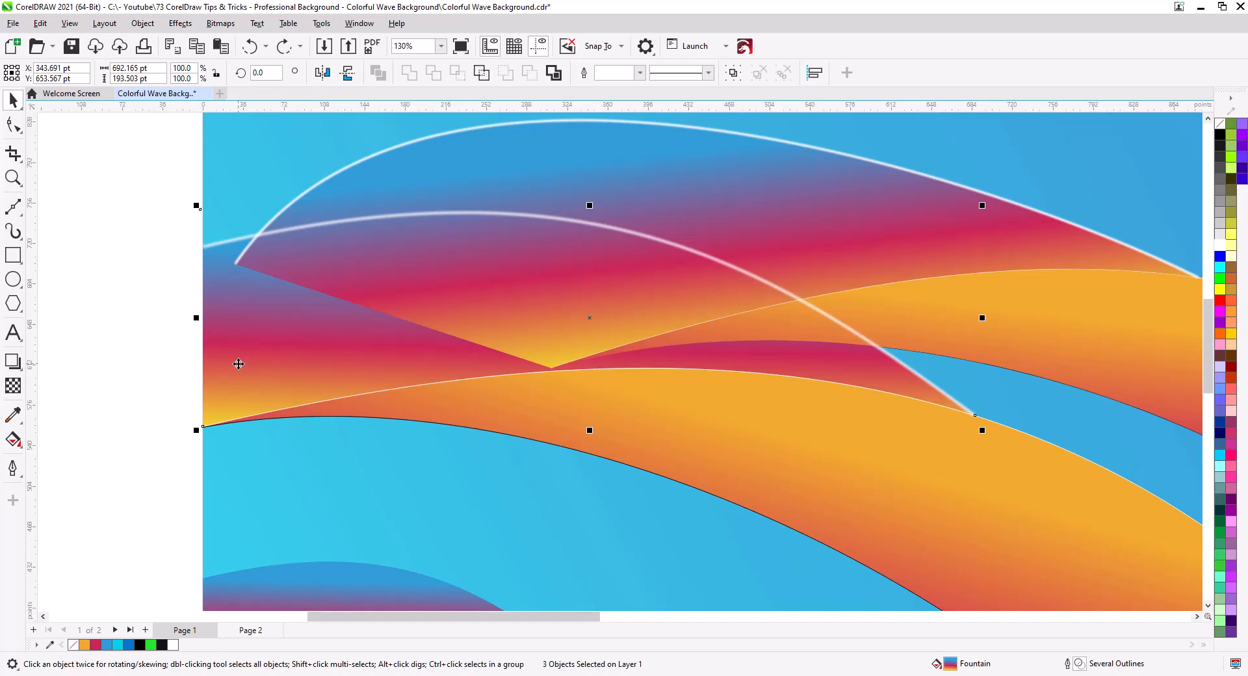
key(shift+Page_Up)
click(153, 375)
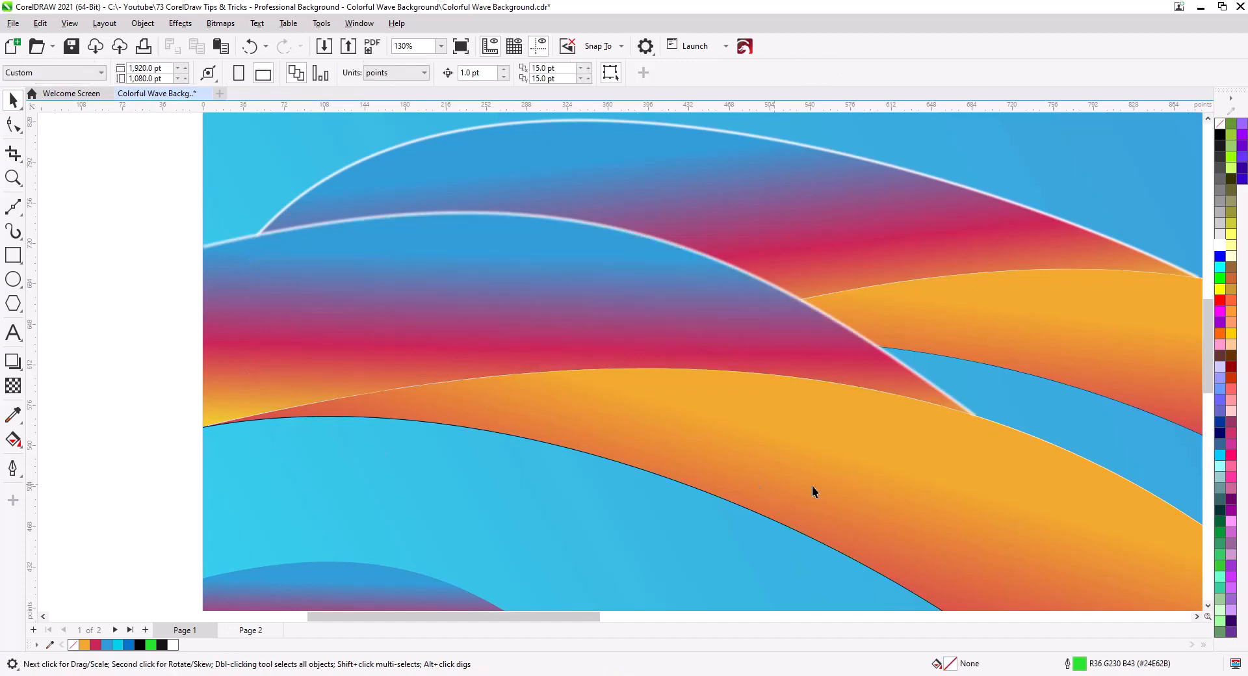
click(1000, 425)
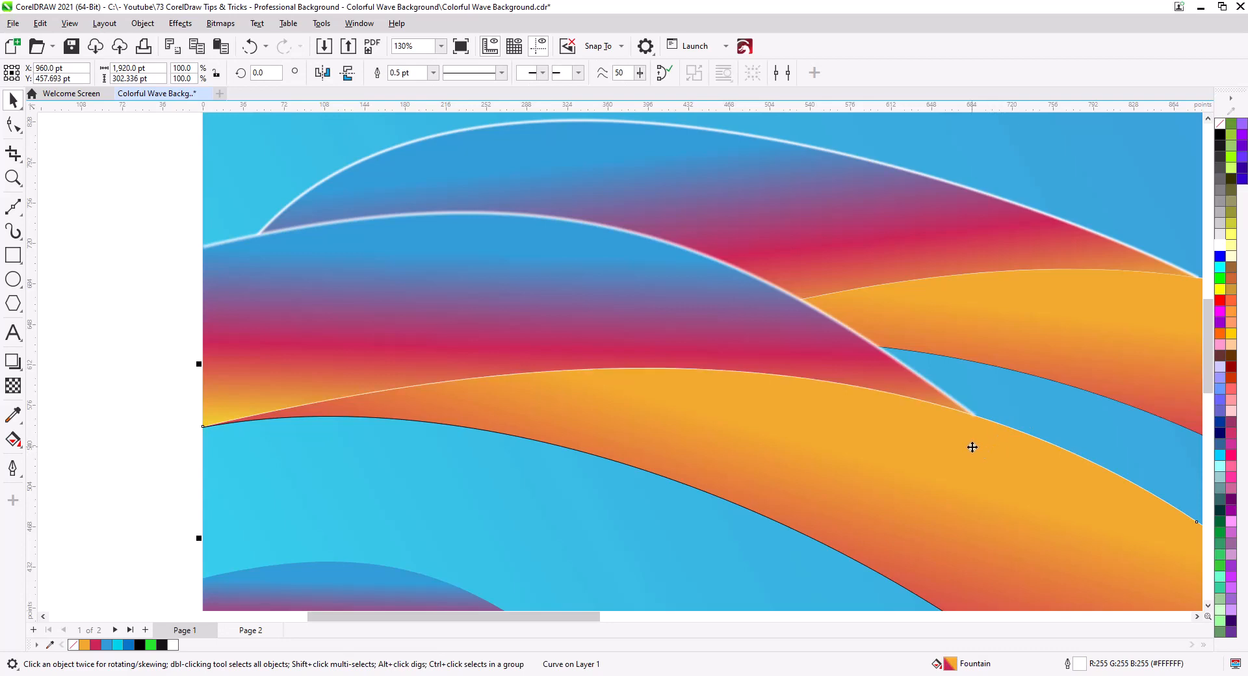
scroll(564, 370, down, 5)
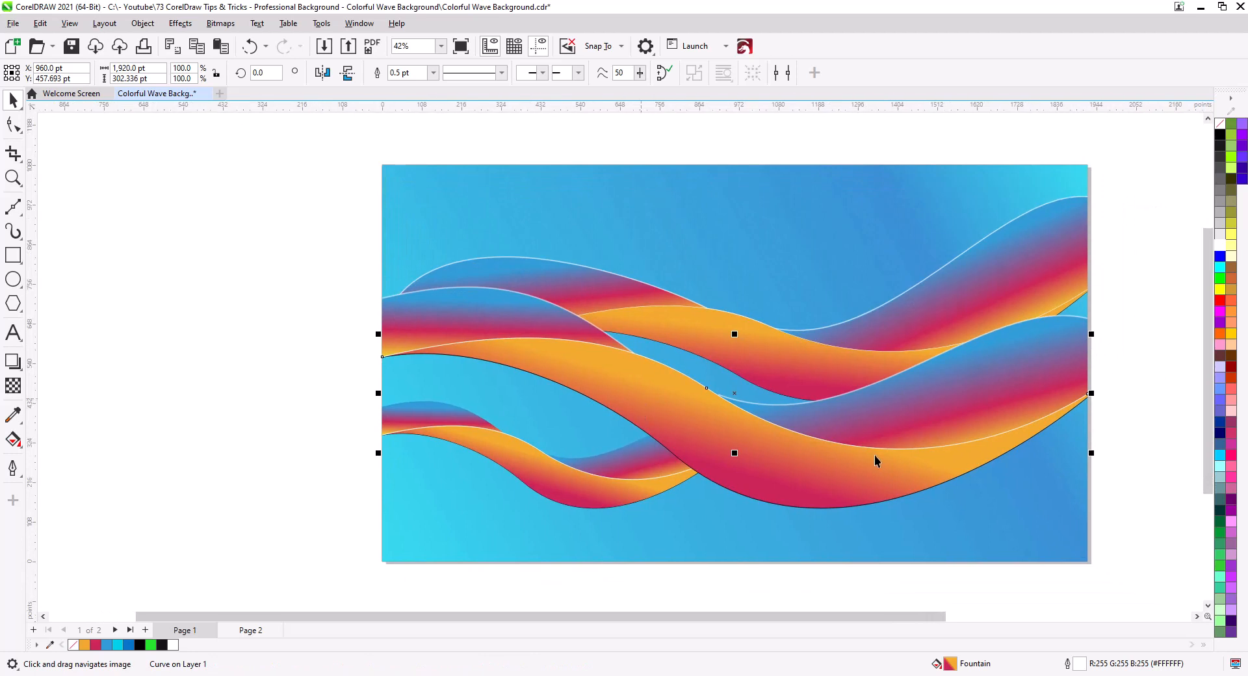
click(1131, 435)
Copy the small lower wave's two blue-to-pink gradient pieces onto Page 2 and select both copies
click(648, 465)
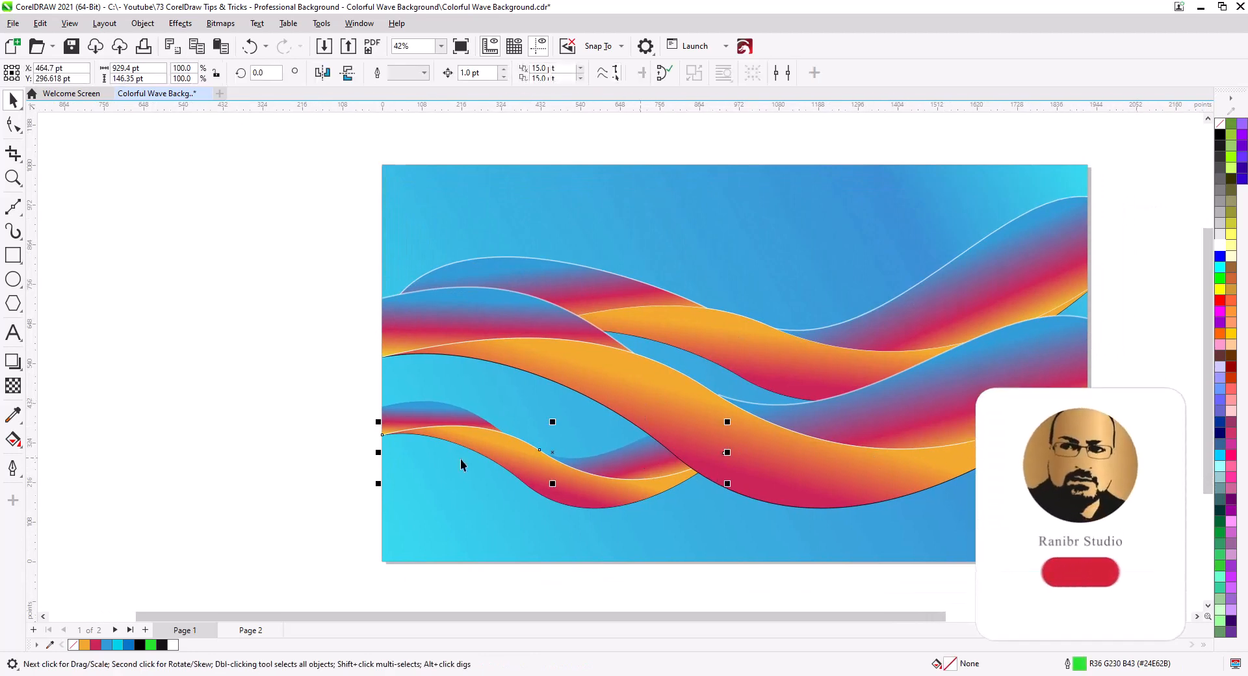
click(414, 403)
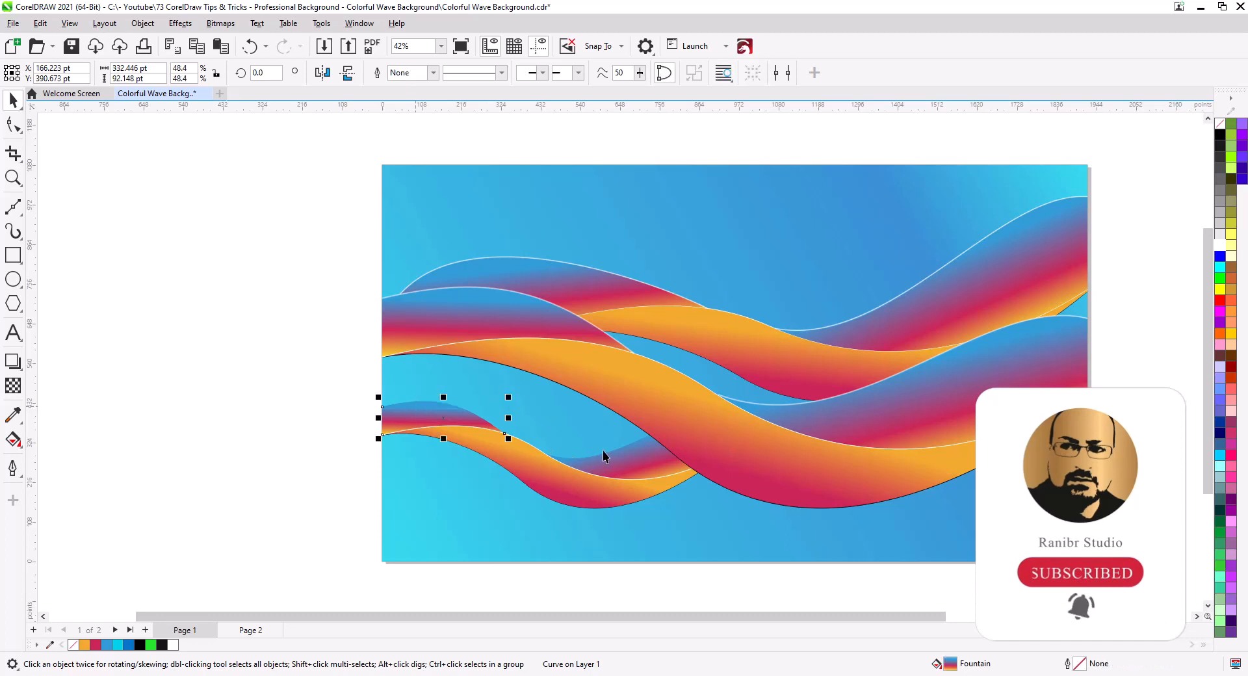
shift+click(625, 452)
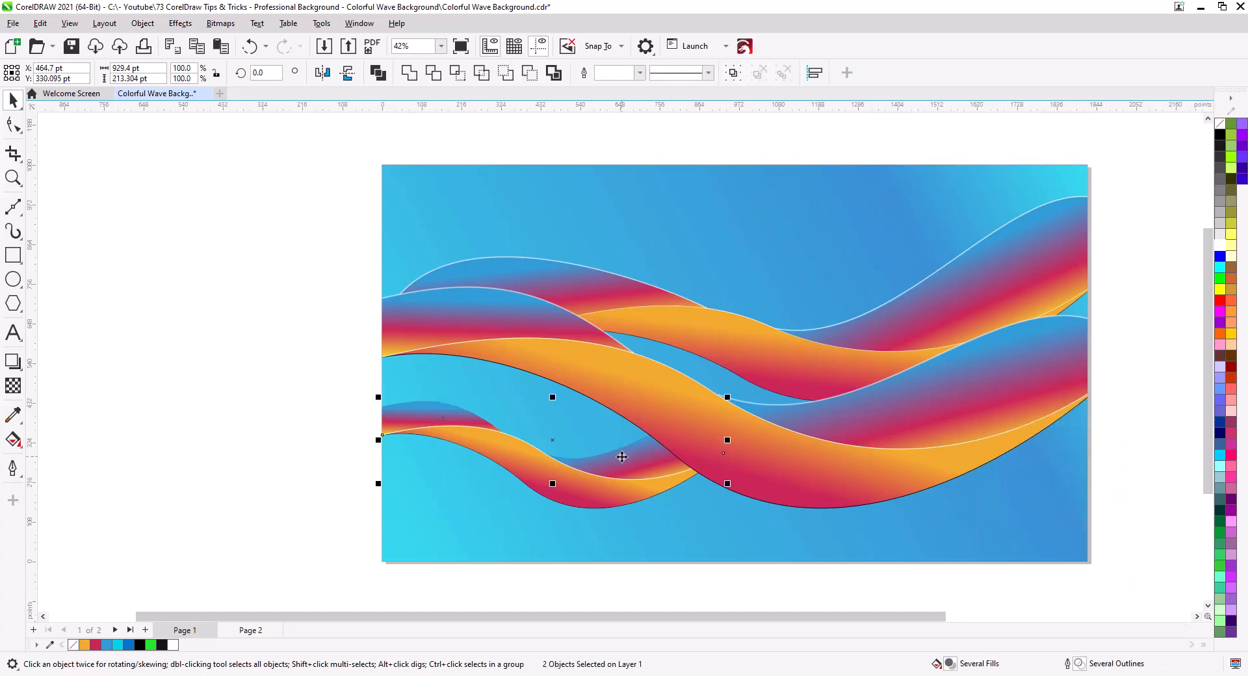
click(251, 630)
click(605, 466)
shift+click(423, 408)
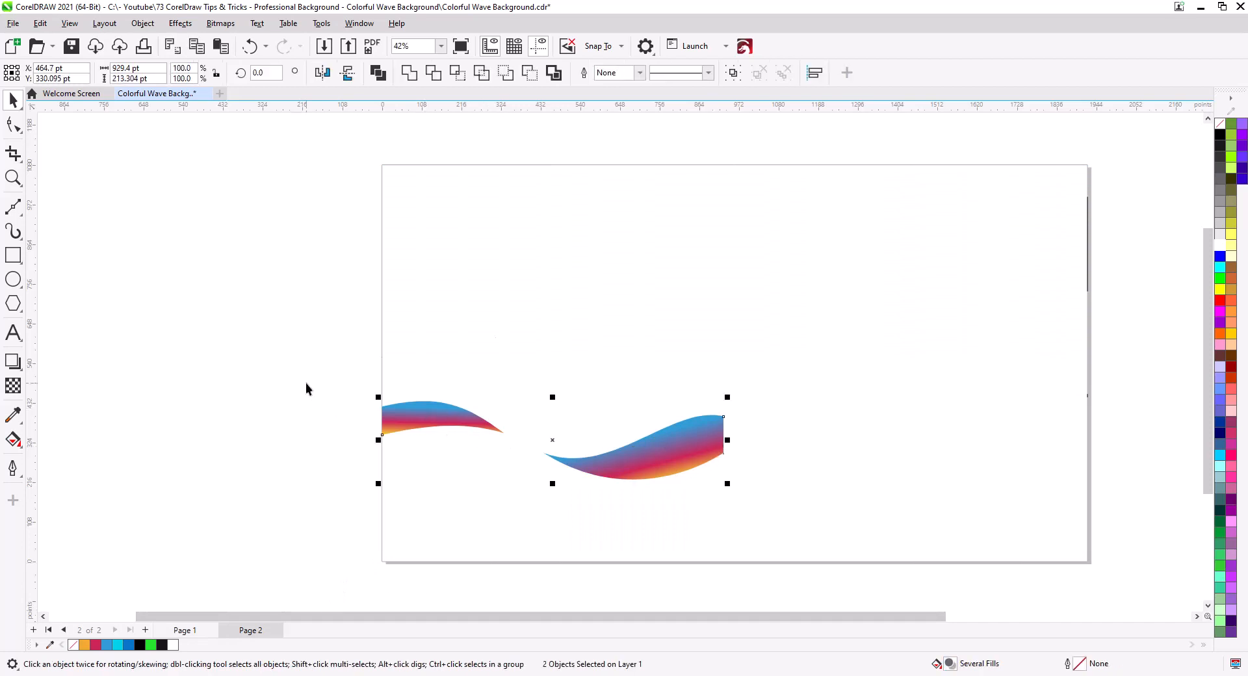
Break the two copied gradient pieces at all of their nodes and give them a black outline
key(F10)
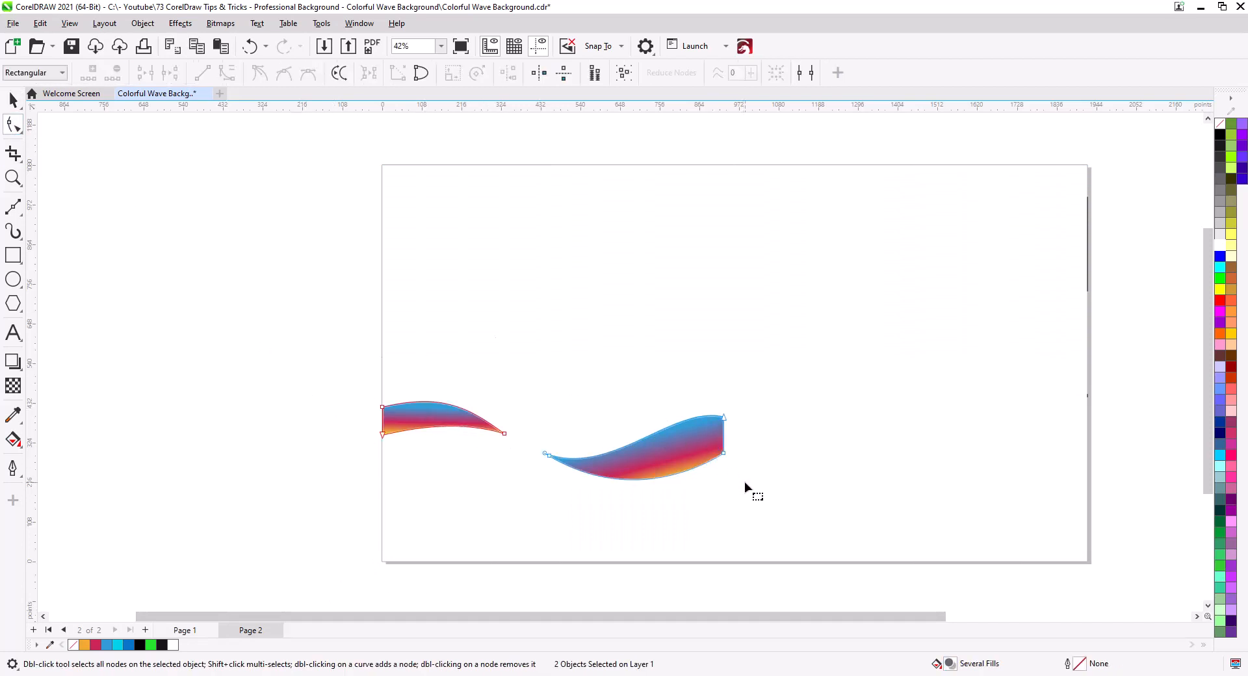
drag(743, 482, 354, 350)
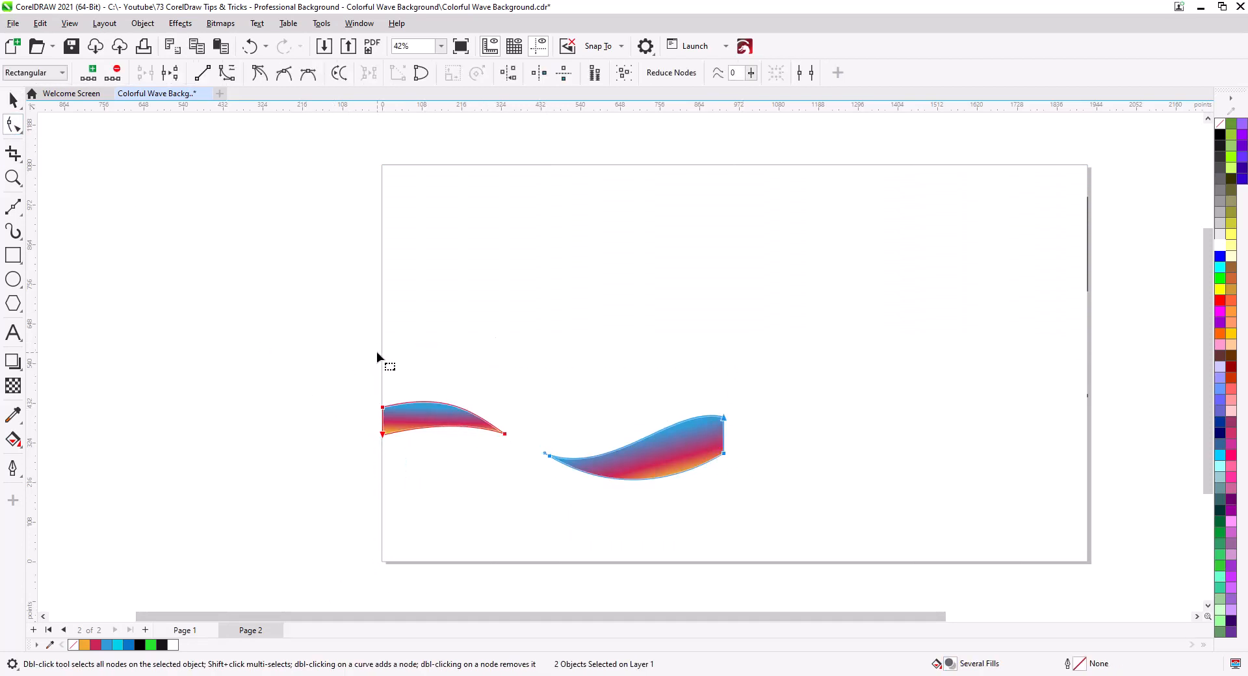
click(169, 72)
right_click(1222, 135)
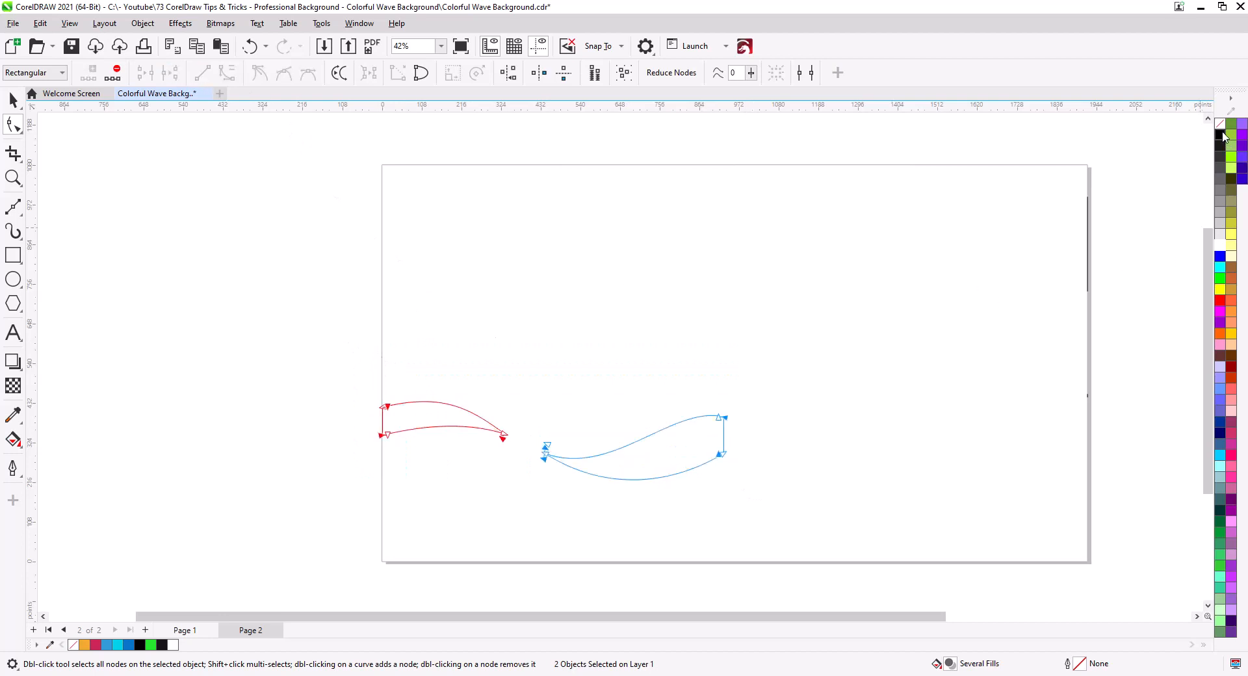
click(15, 100)
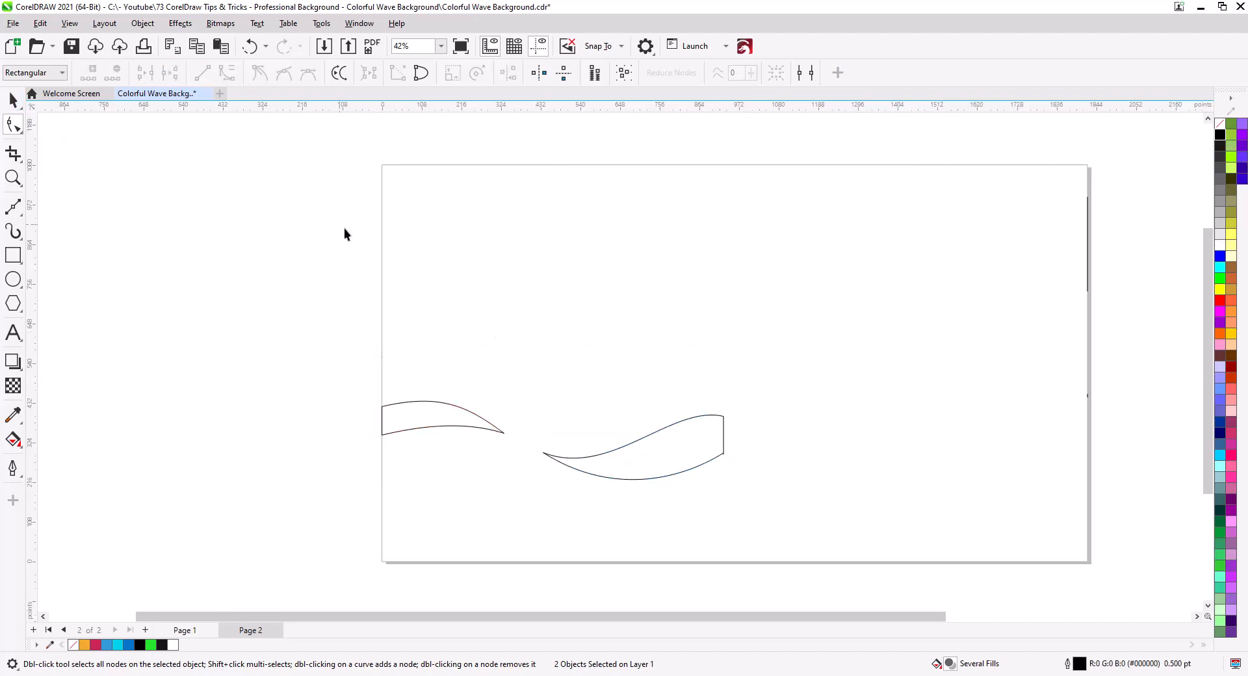
click(664, 428)
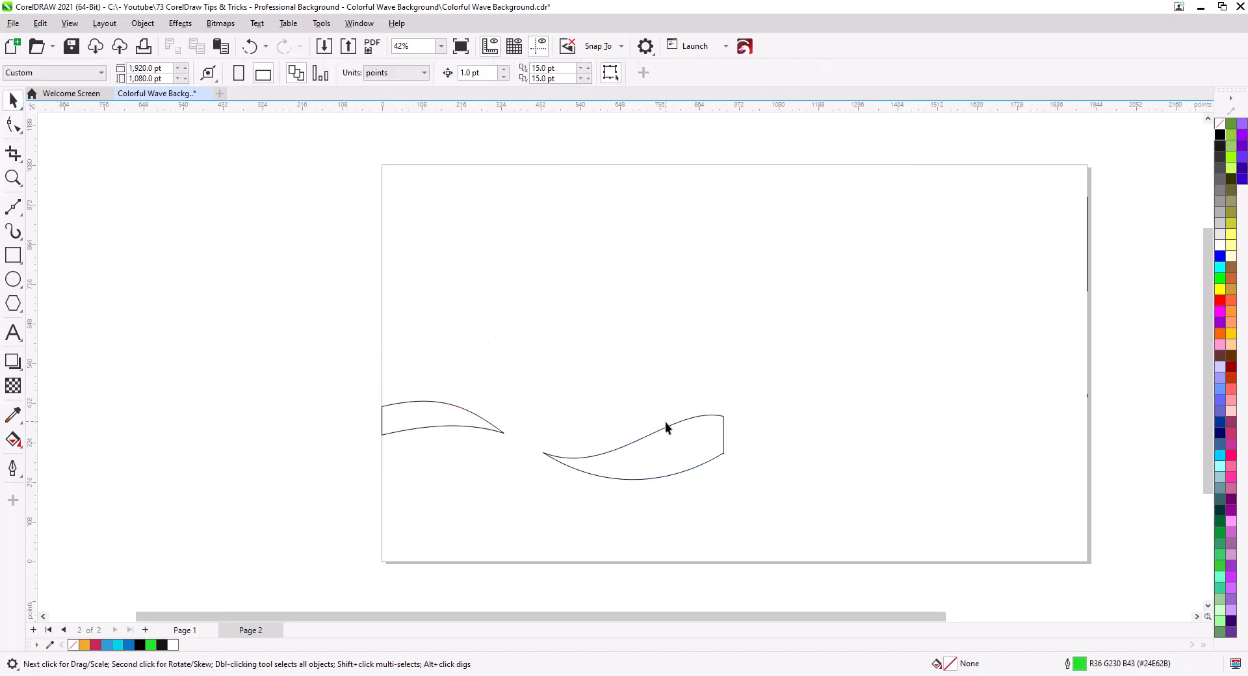
shift+click(452, 410)
key(Delete)
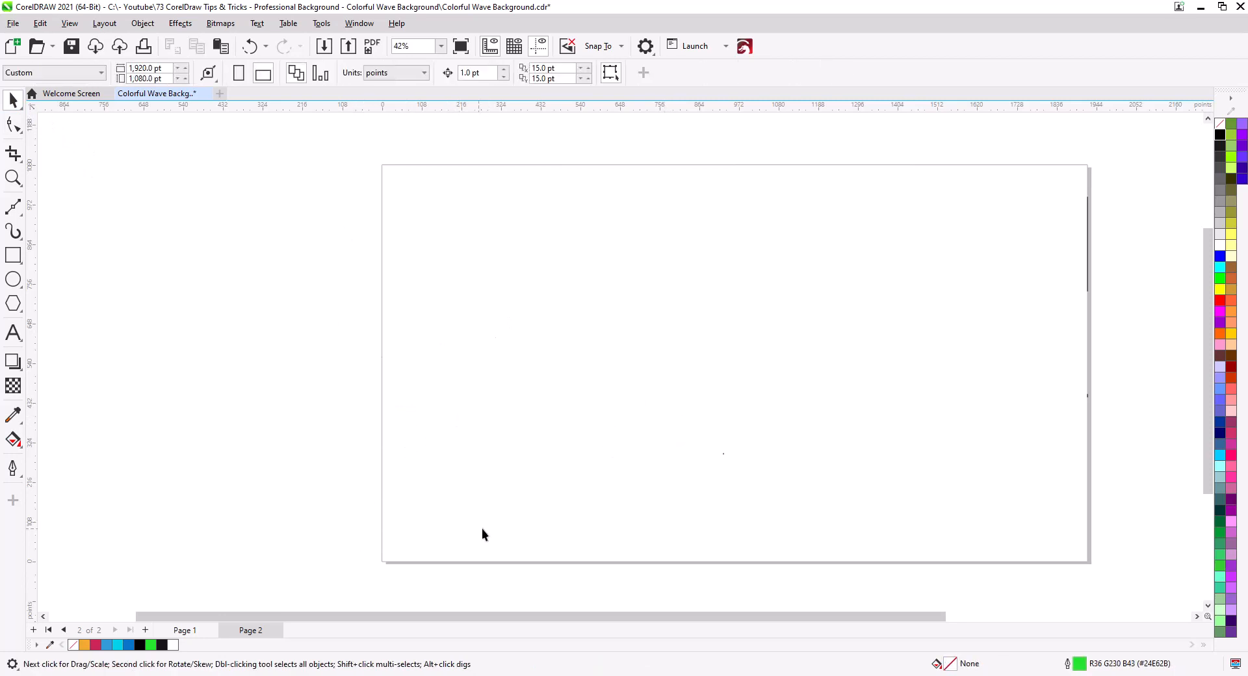
key(ctrl+z)
click(505, 372)
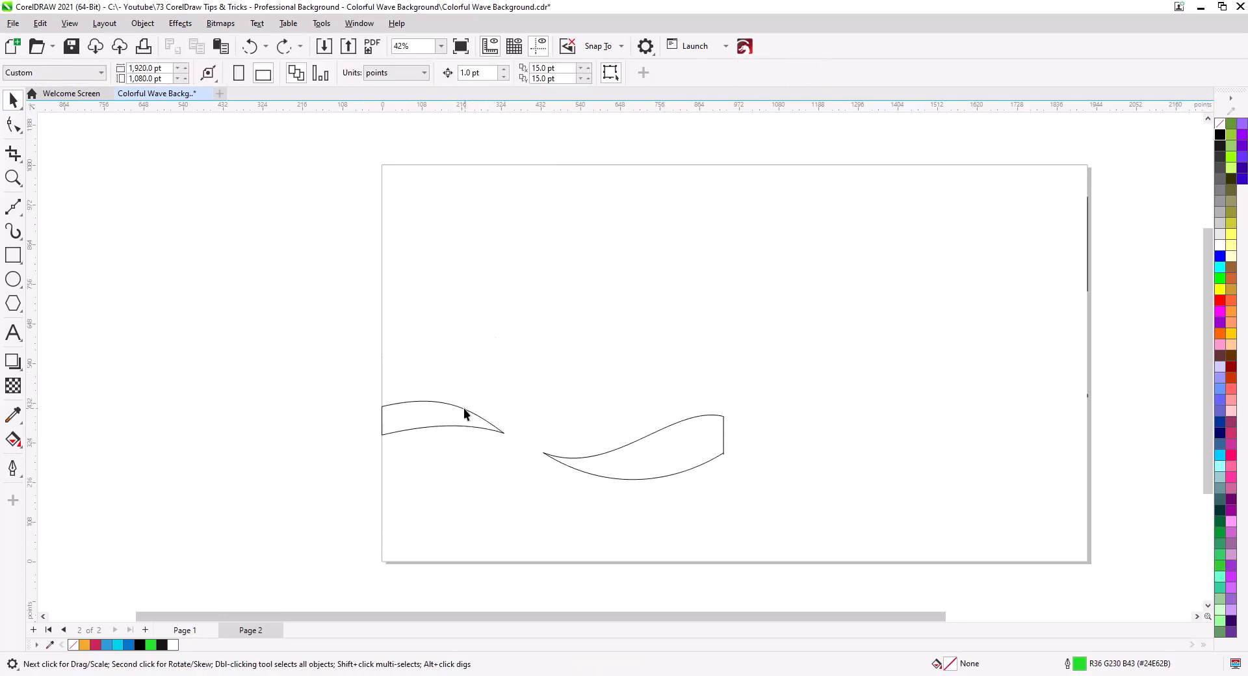
Break both outlined pieces on Page 2 apart into separate edge curves
right_click(464, 412)
click(695, 442)
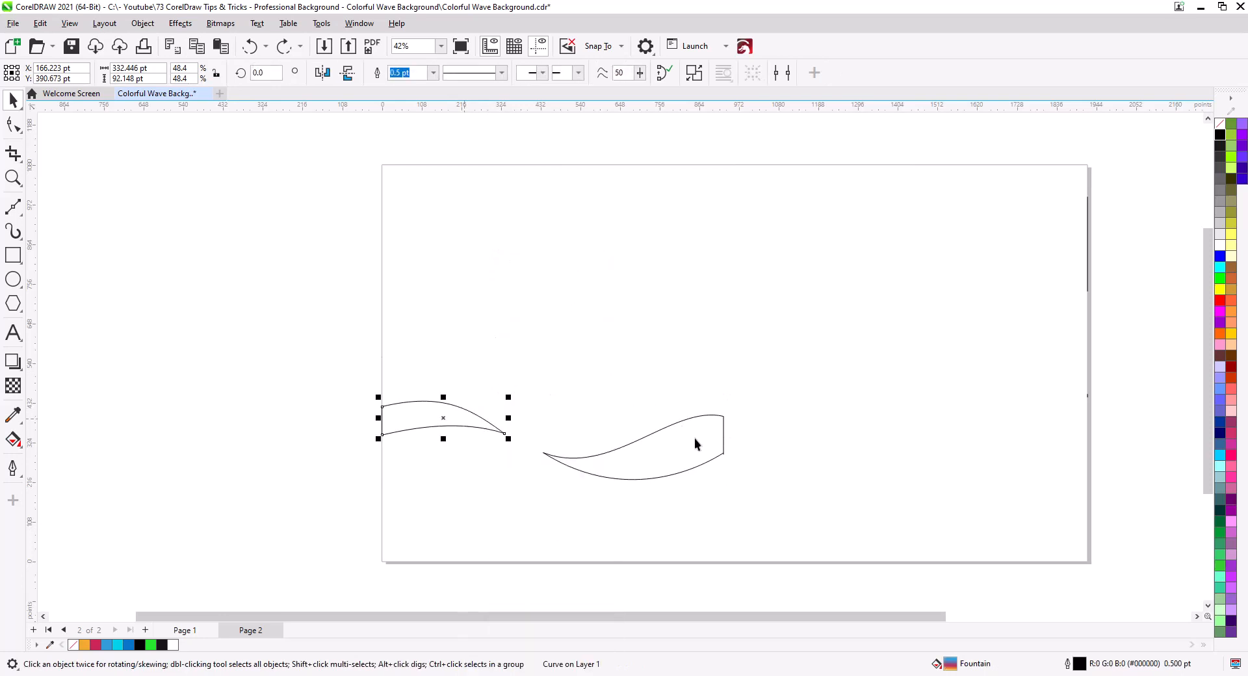
right_click(694, 444)
click(685, 422)
right_click(685, 419)
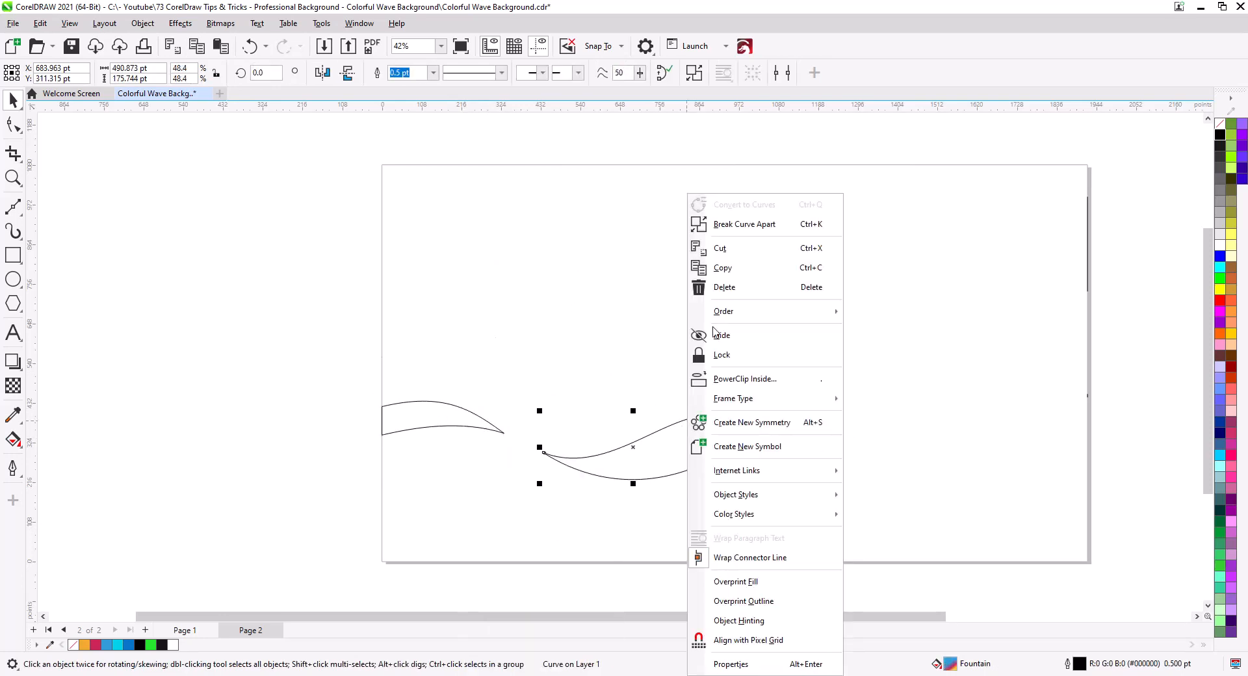
click(744, 224)
click(617, 288)
Paste the two pieces' upper edge curves onto Page 1 over the small lower wave and color their outlines white
click(681, 422)
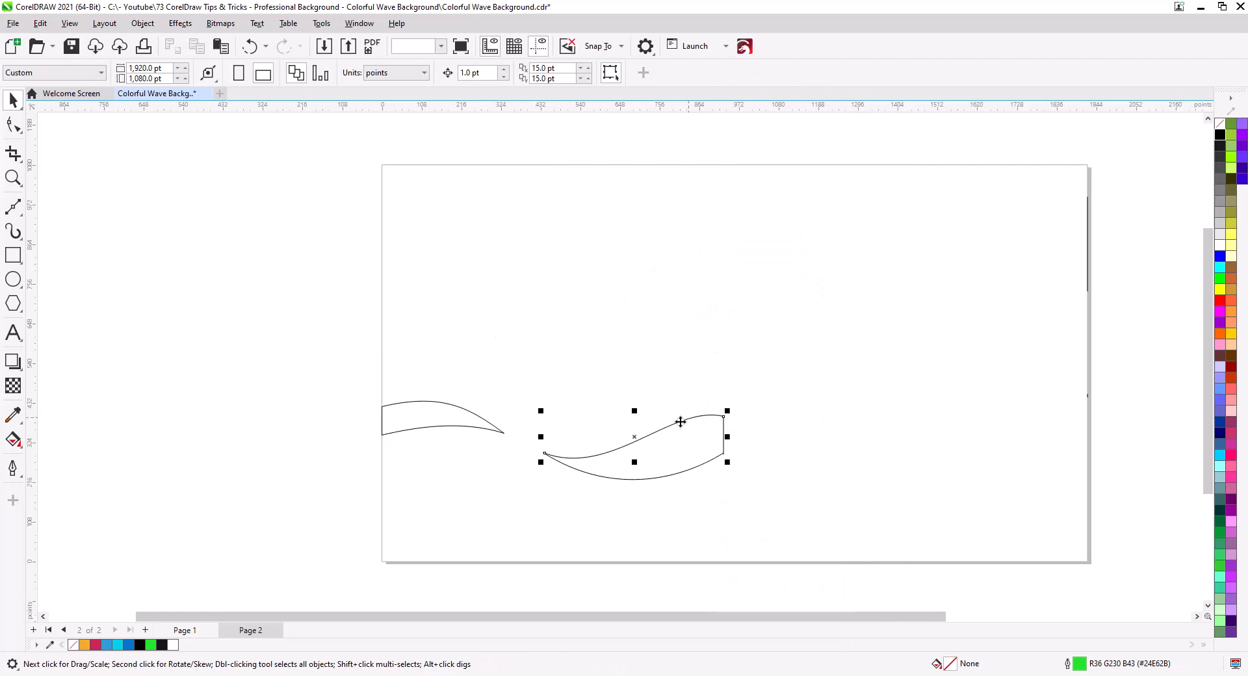
shift+click(446, 403)
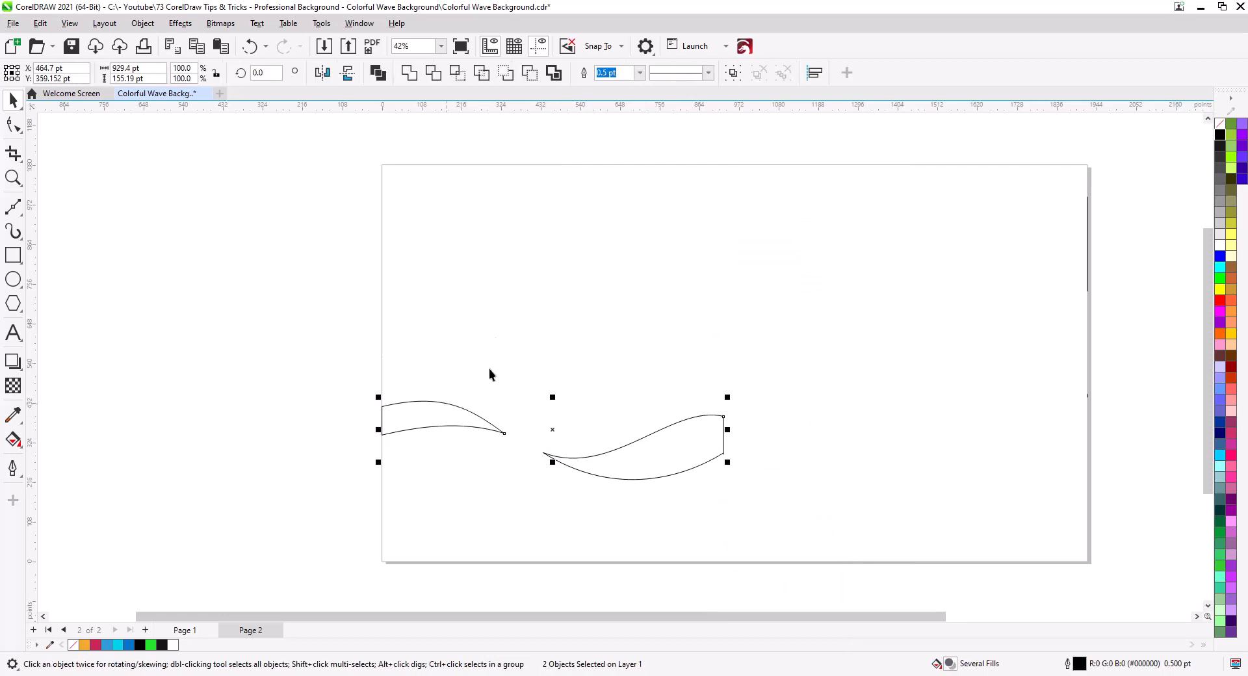
click(512, 336)
click(184, 630)
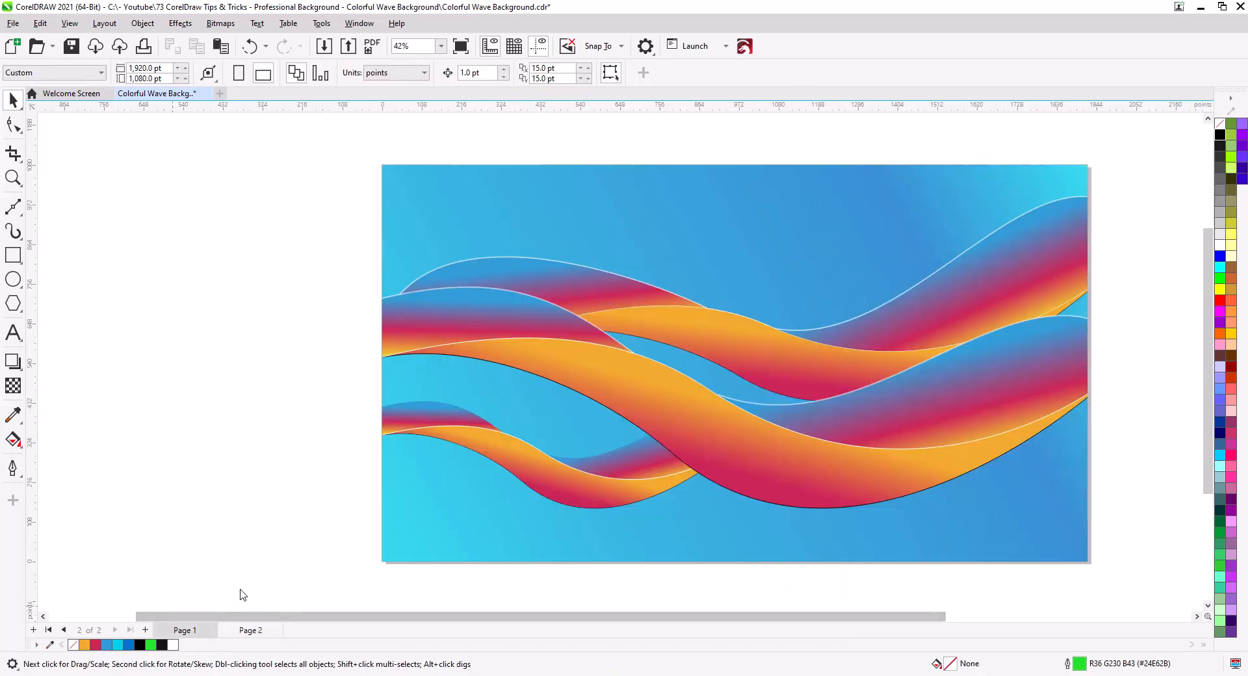
key(ctrl+v)
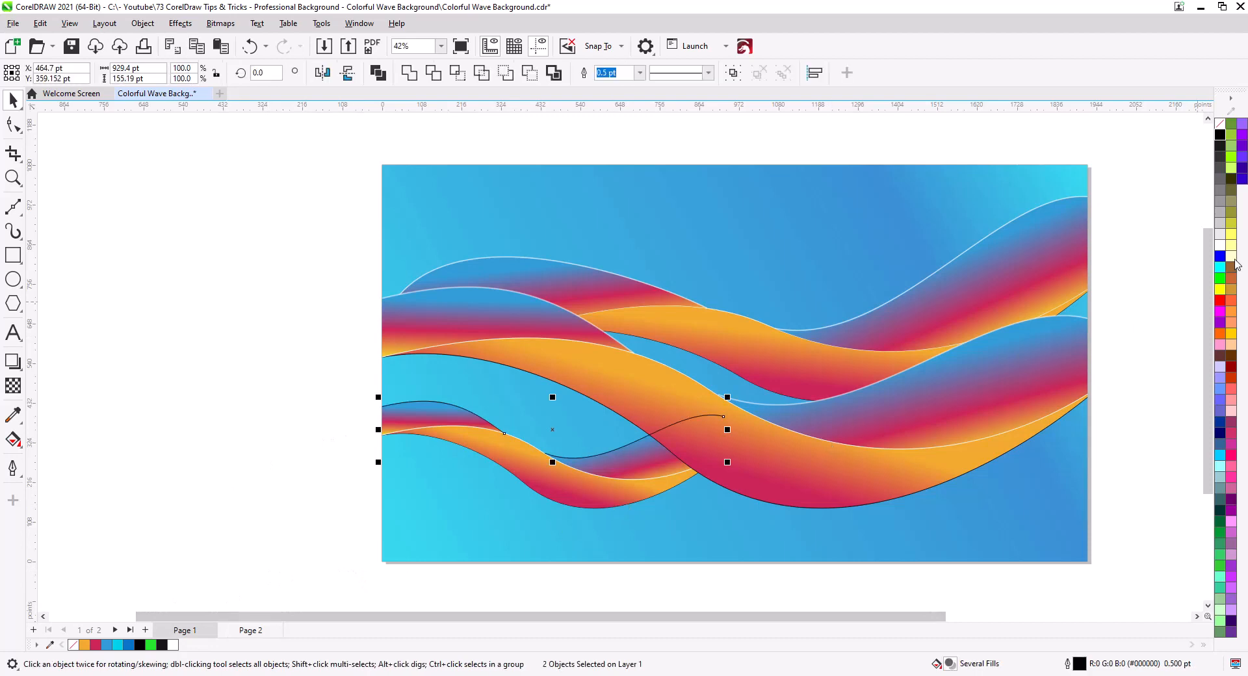
right_click(1220, 245)
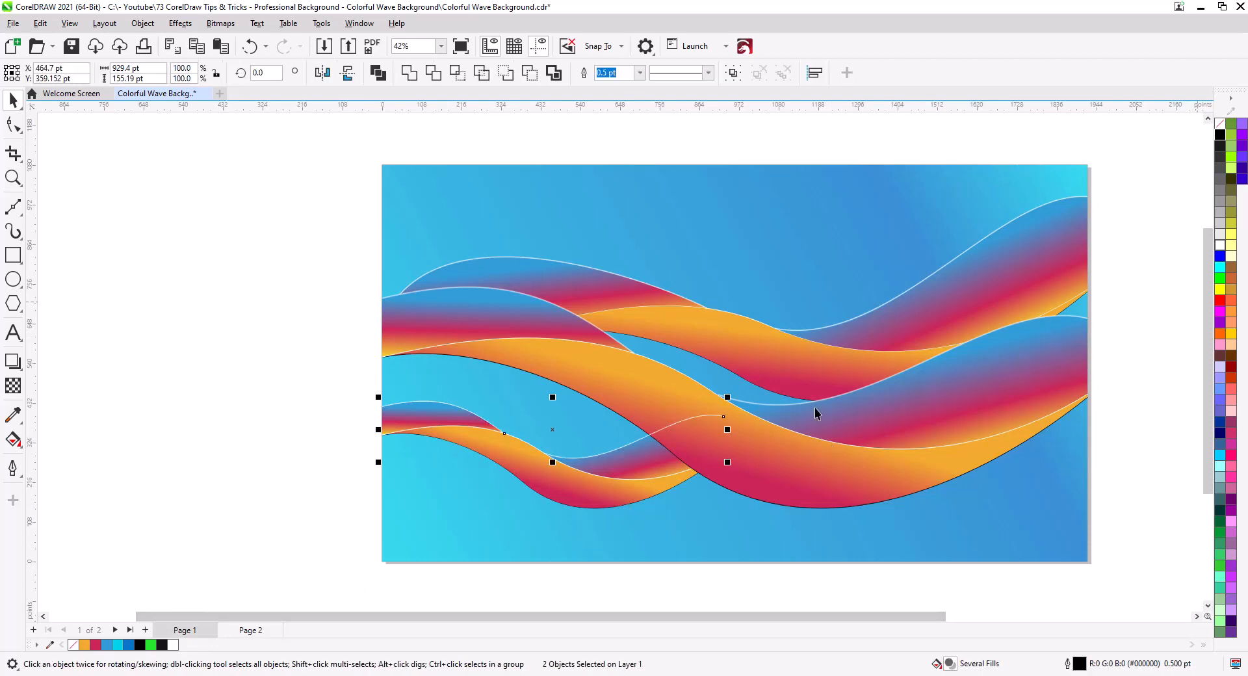
Examine the white upper edge curves of the small lower wave and its overlap with the middle wave
scroll(698, 457, up, 3)
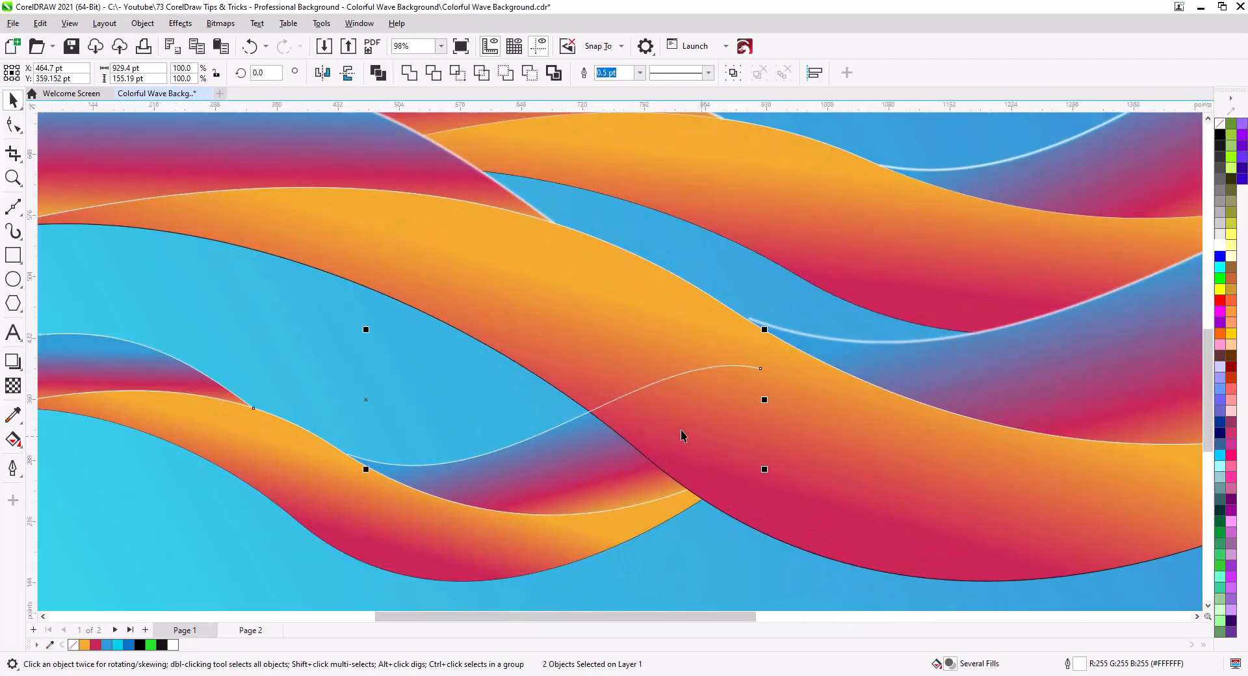
scroll(653, 426, down, 2)
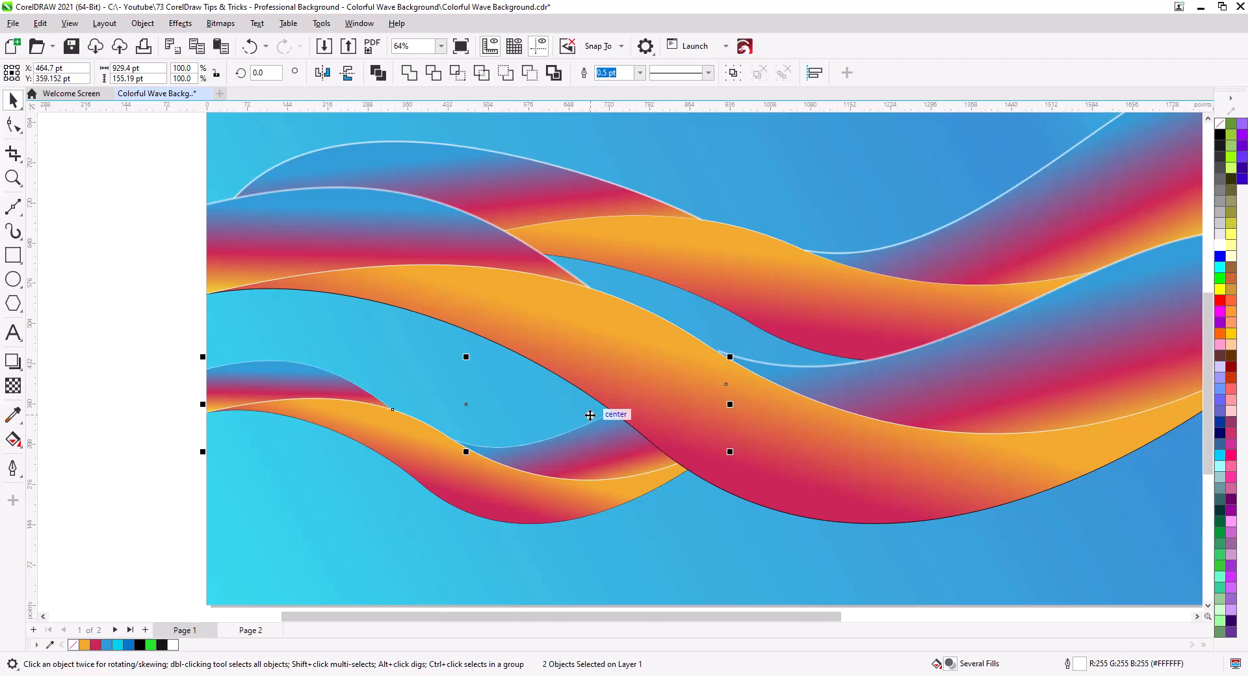
scroll(553, 454, up, 5)
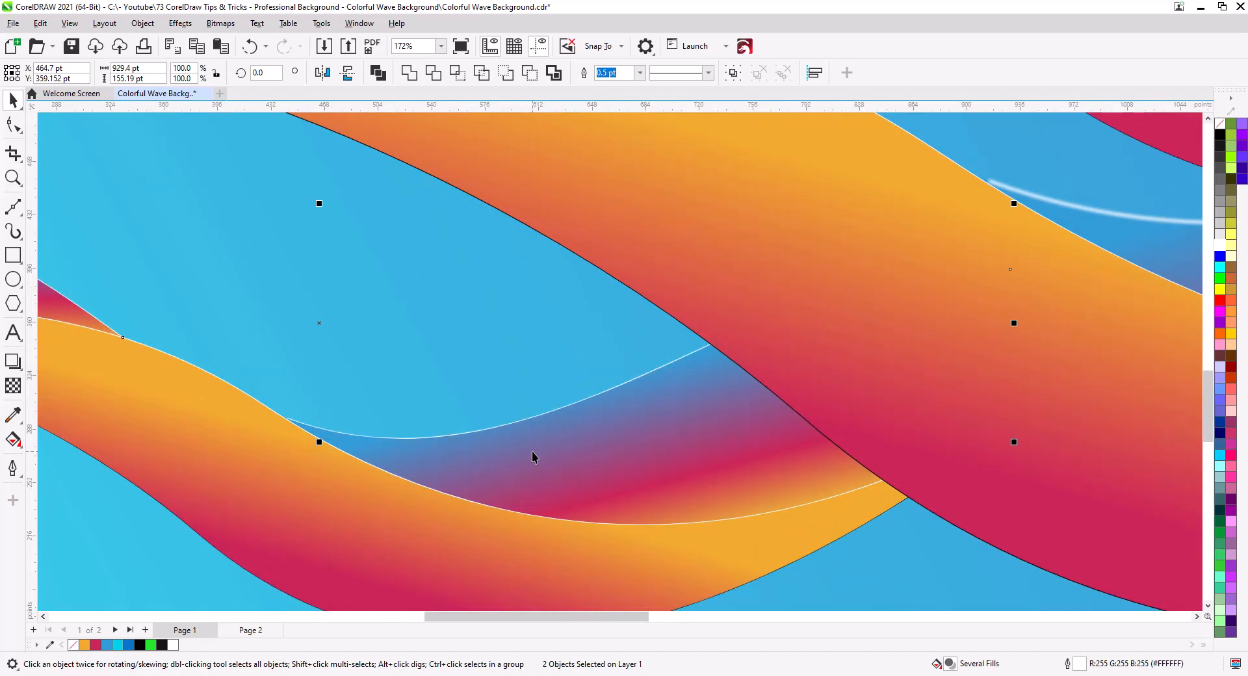
scroll(531, 451, down, 4)
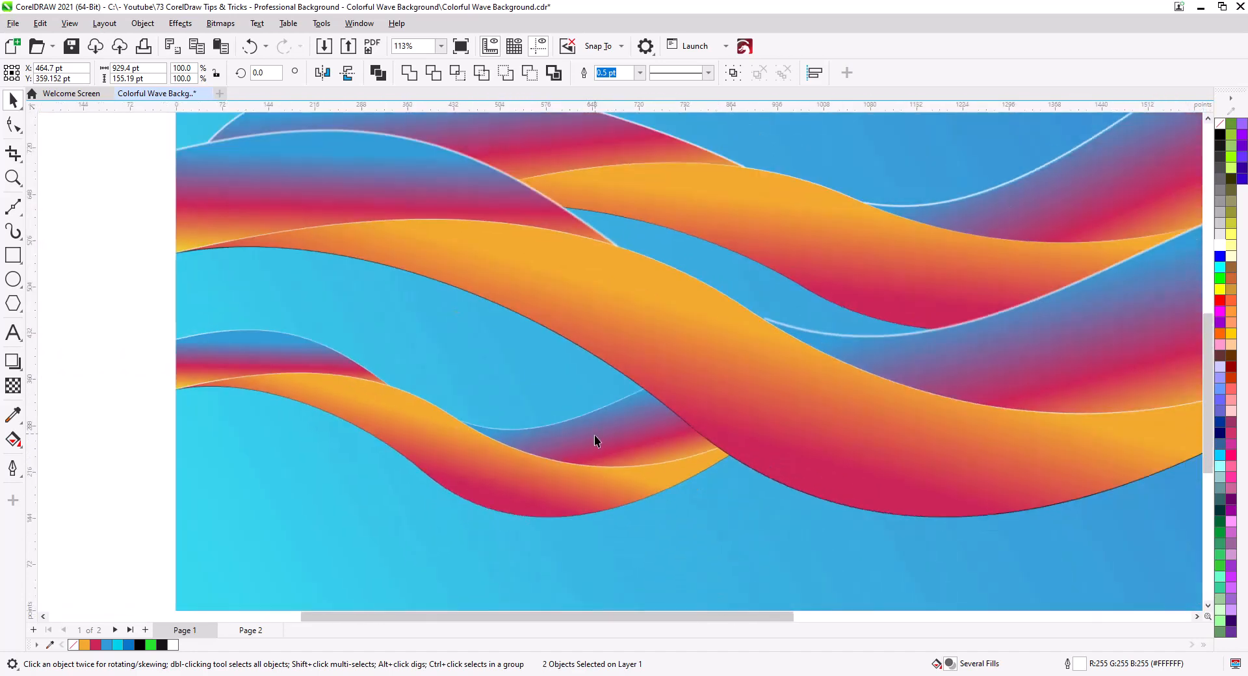
click(122, 315)
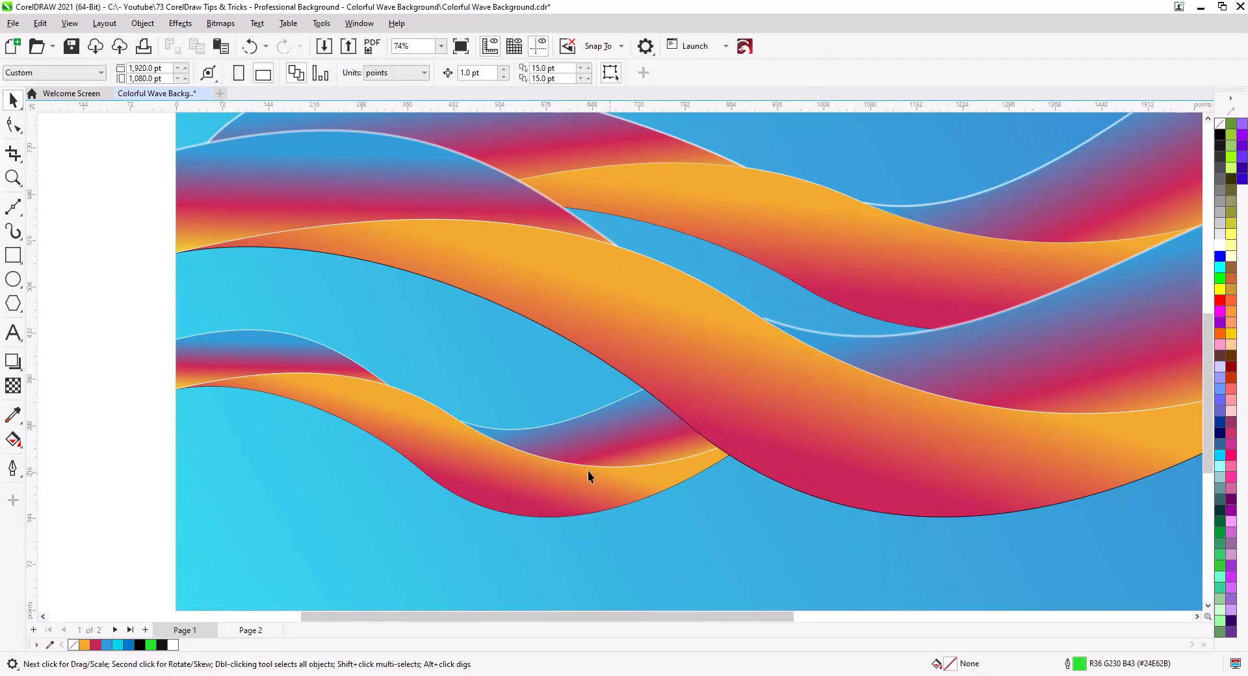
scroll(579, 439, down, 2)
drag(700, 450, 657, 508)
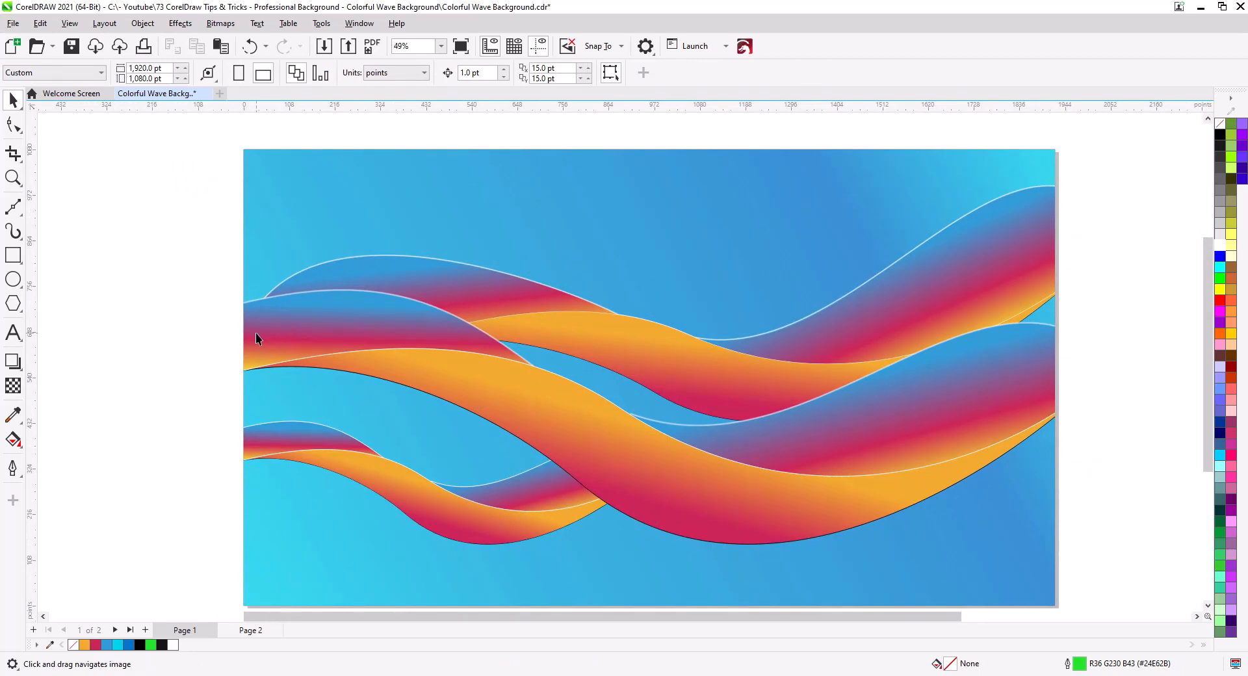
Set the Gaussian Blur radius of the uppermost wave's left white highlight curve to 0.1 pixels
click(255, 298)
scroll(348, 302, up, 3)
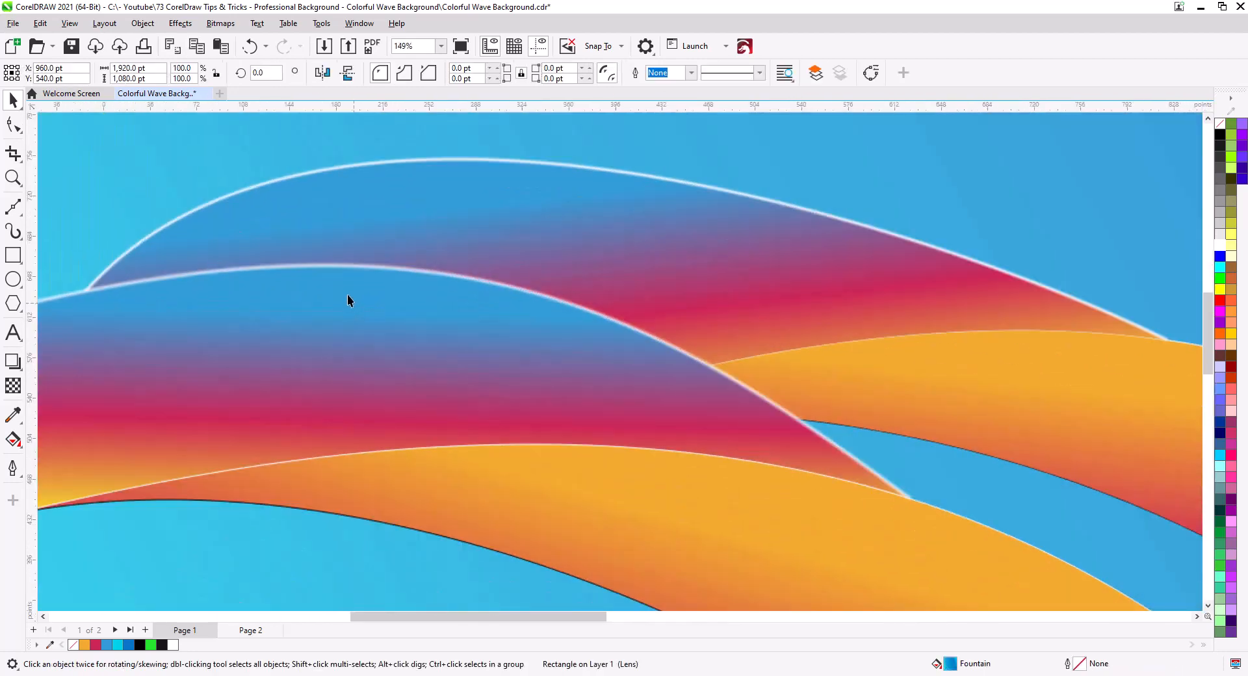
click(244, 190)
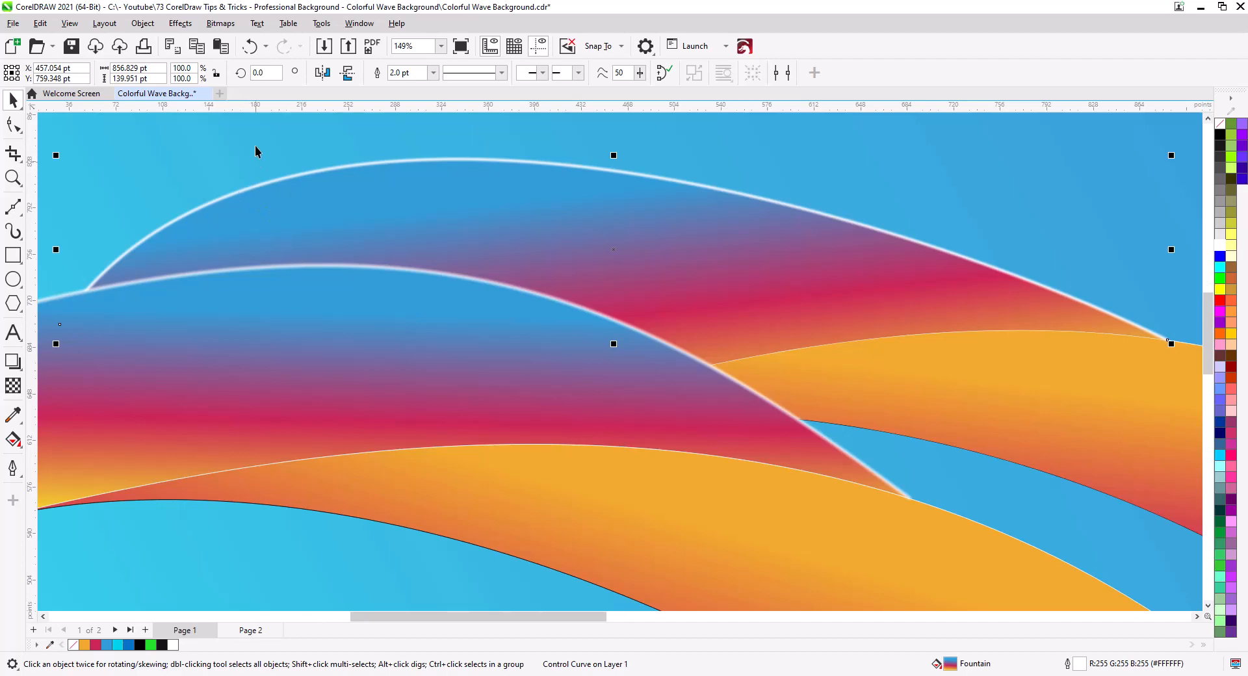
click(181, 24)
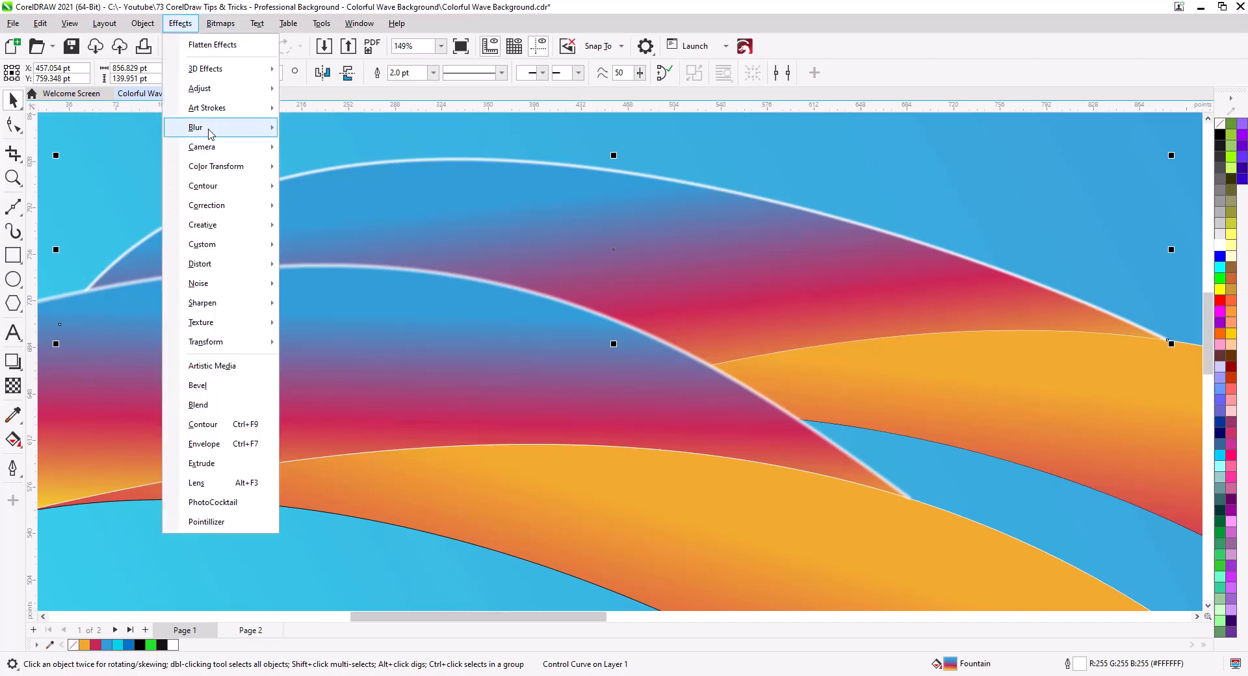
mouse_move(214, 127)
click(374, 165)
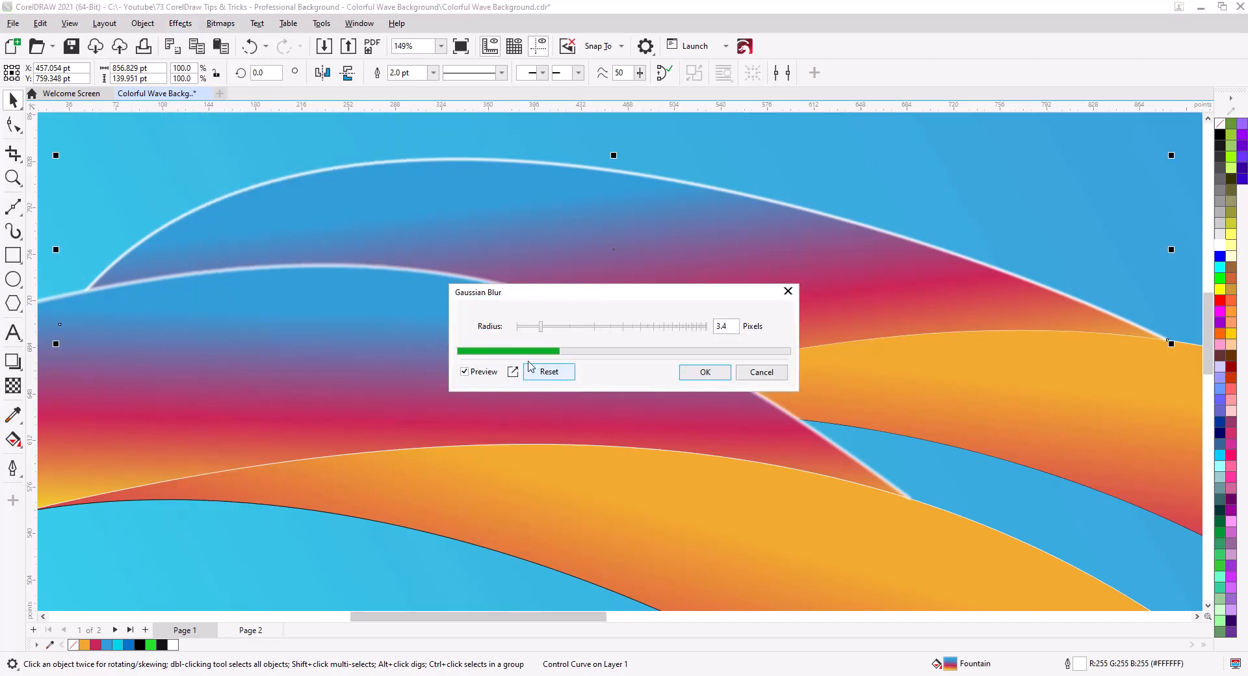
drag(541, 329, 515, 329)
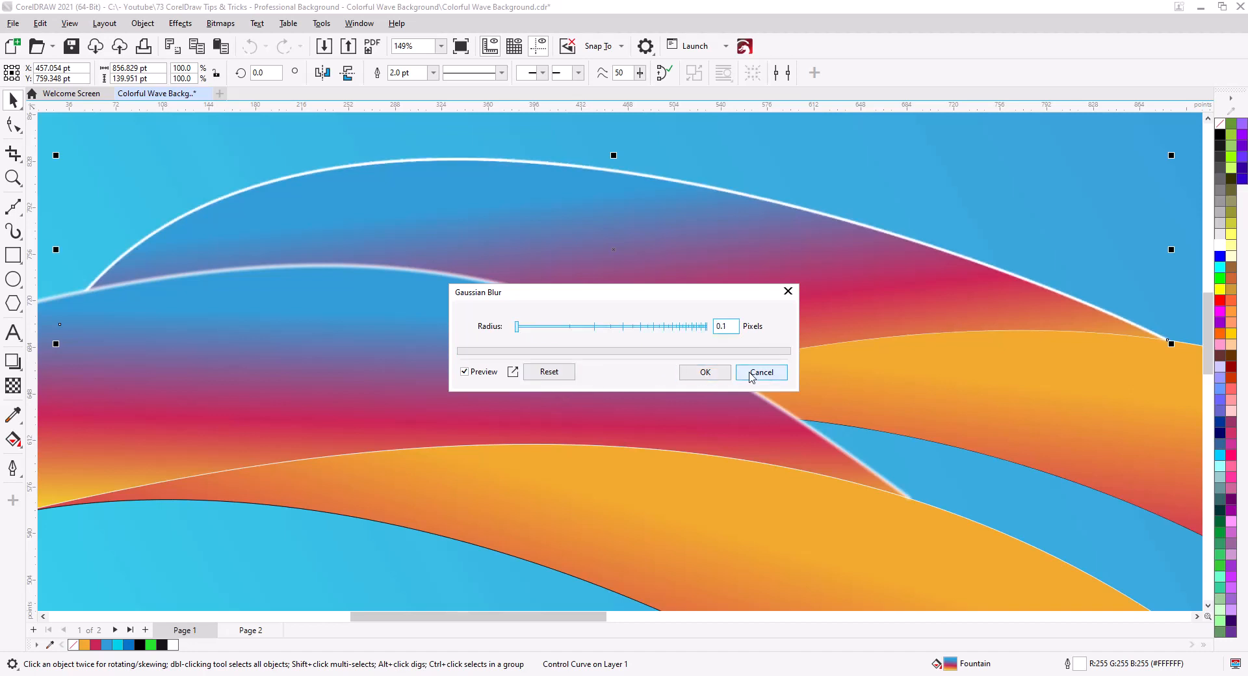
click(715, 375)
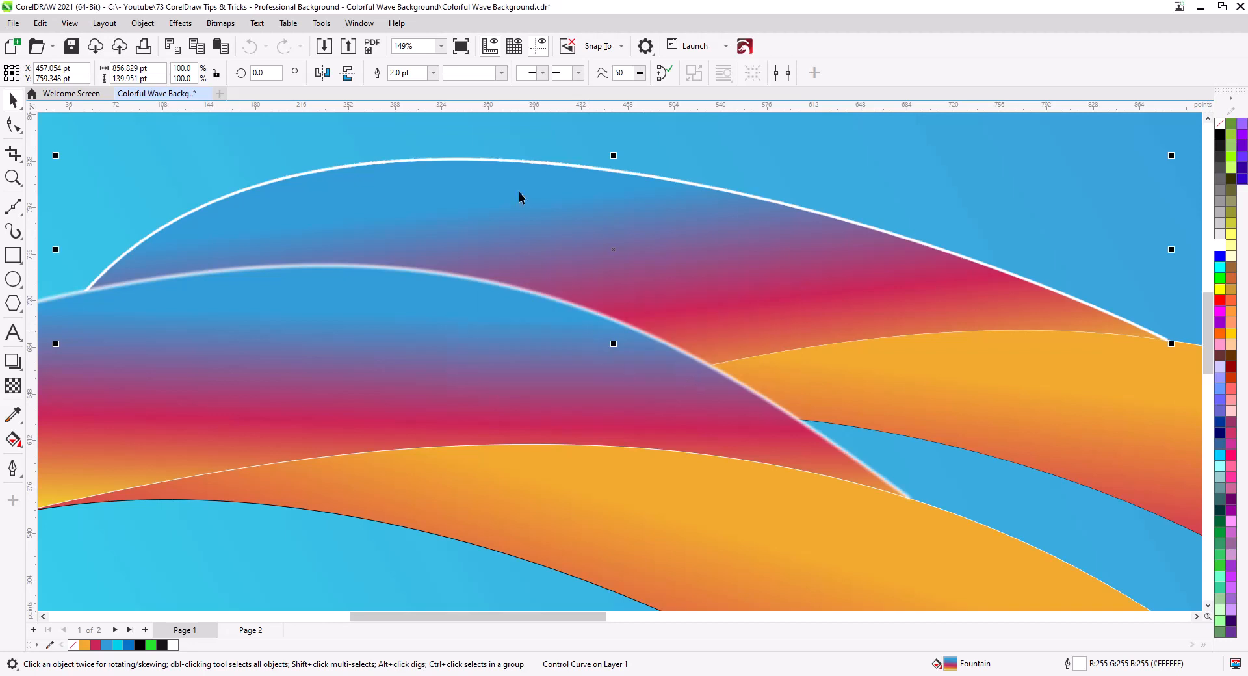
Reduce the outline width of the uppermost wave's left white highlight curve to less than 1.0 pt
click(433, 72)
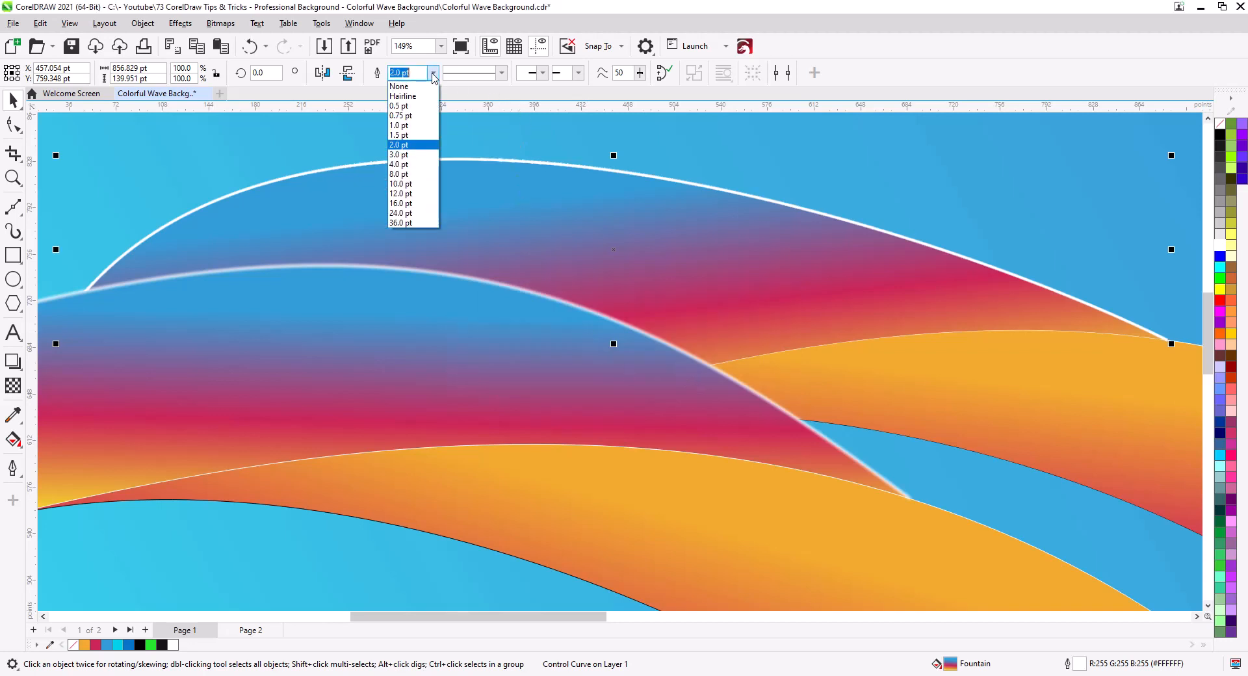
click(423, 127)
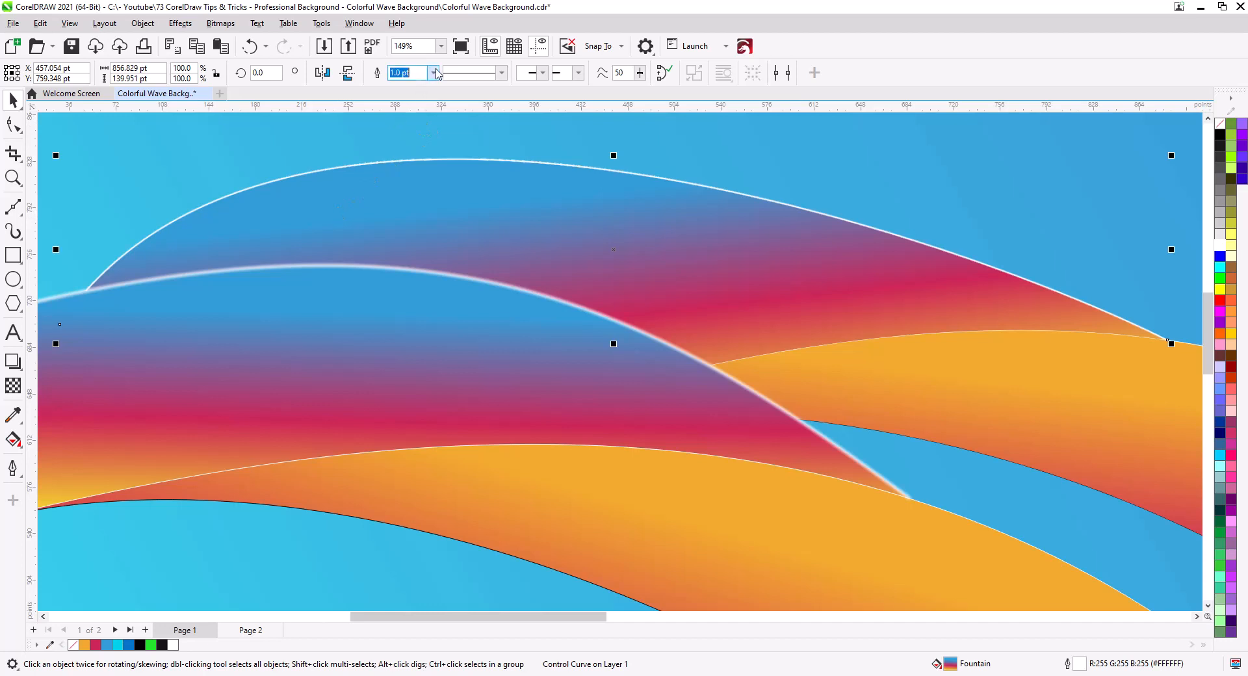
click(432, 72)
click(419, 113)
Set the middle wave's left white highlight curve to a Gaussian Blur radius of 0.1 pixels and an outline width of 0.5 pt
click(493, 282)
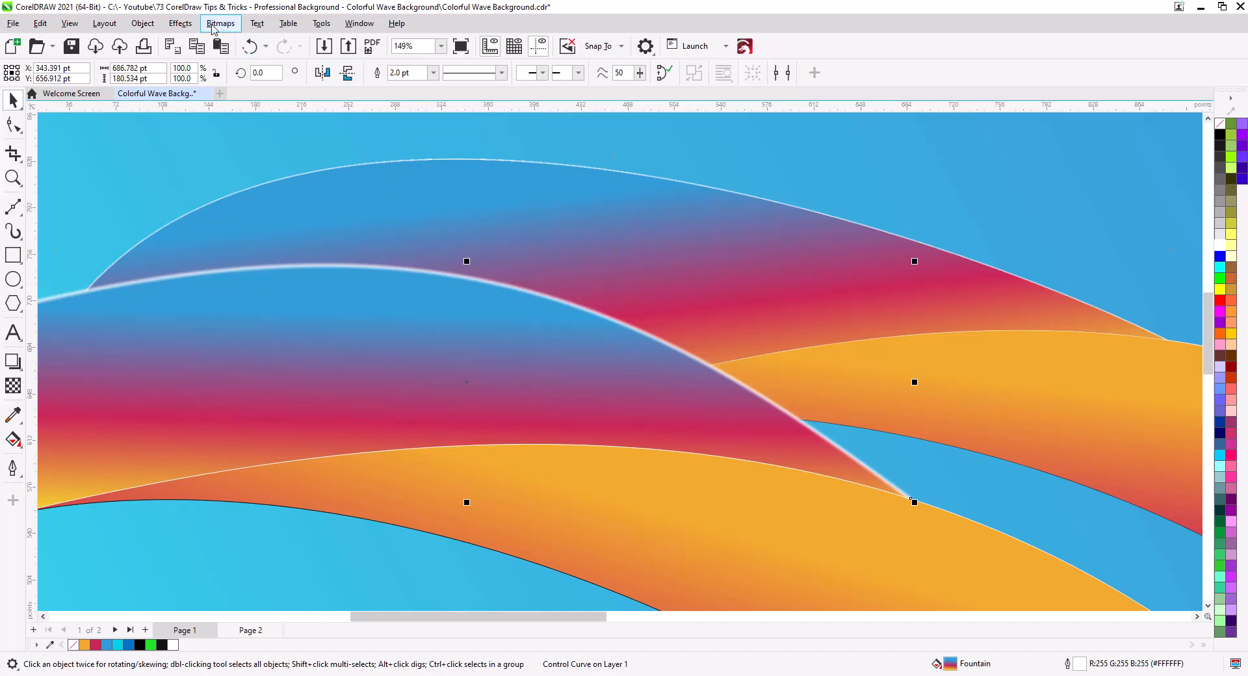
click(180, 24)
mouse_move(217, 130)
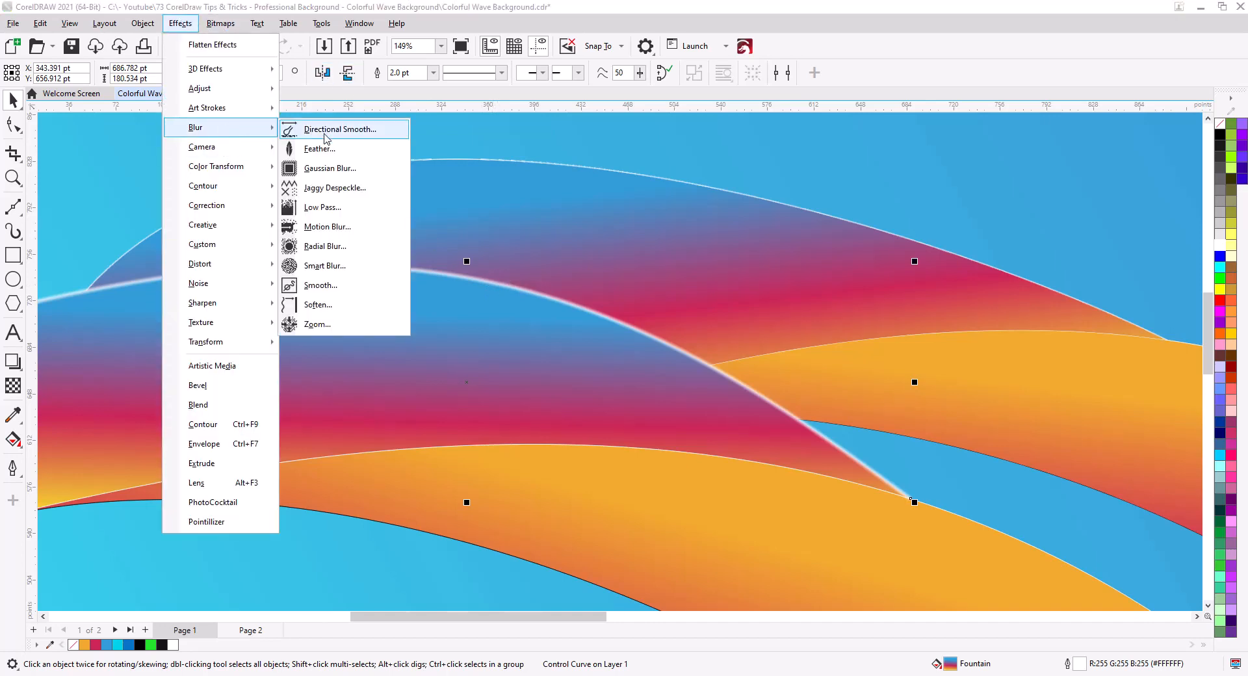
click(362, 166)
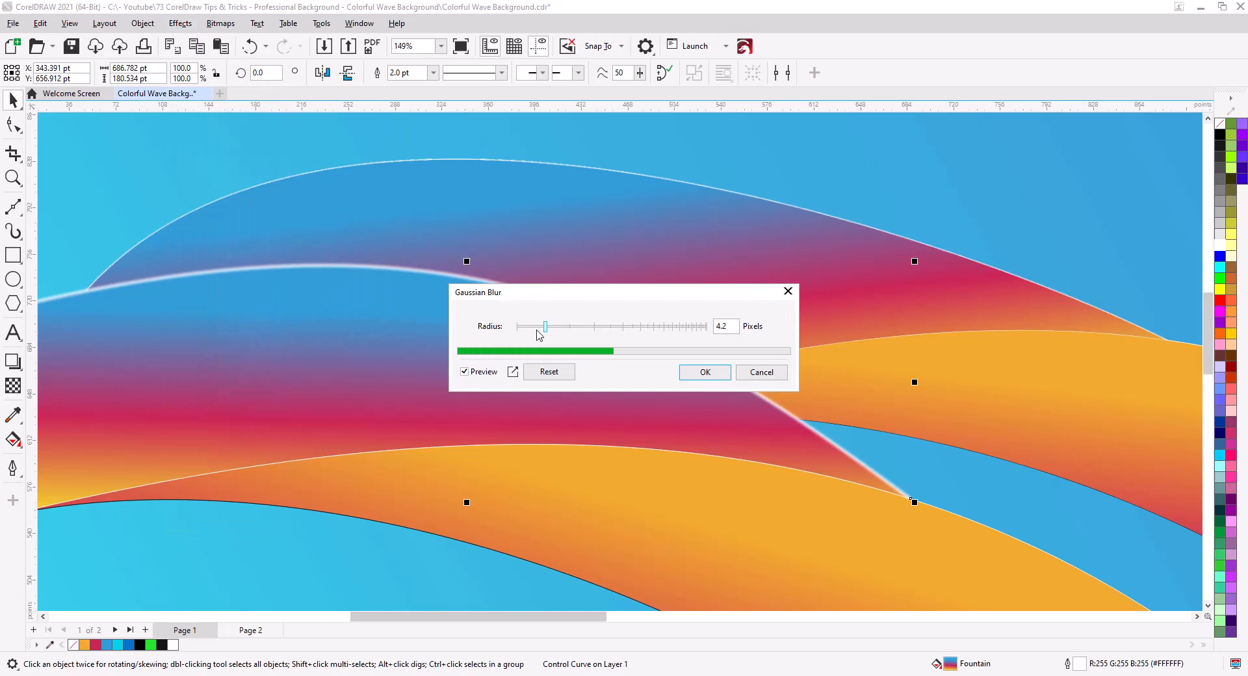
drag(545, 326, 517, 326)
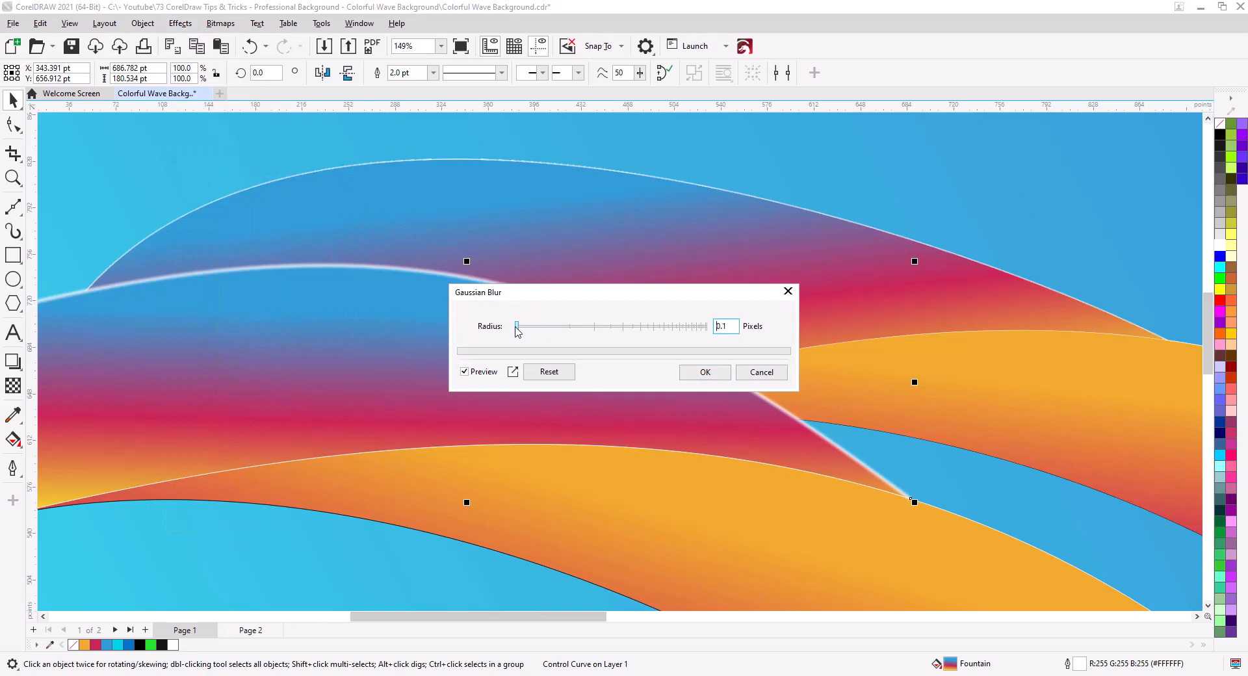
click(703, 371)
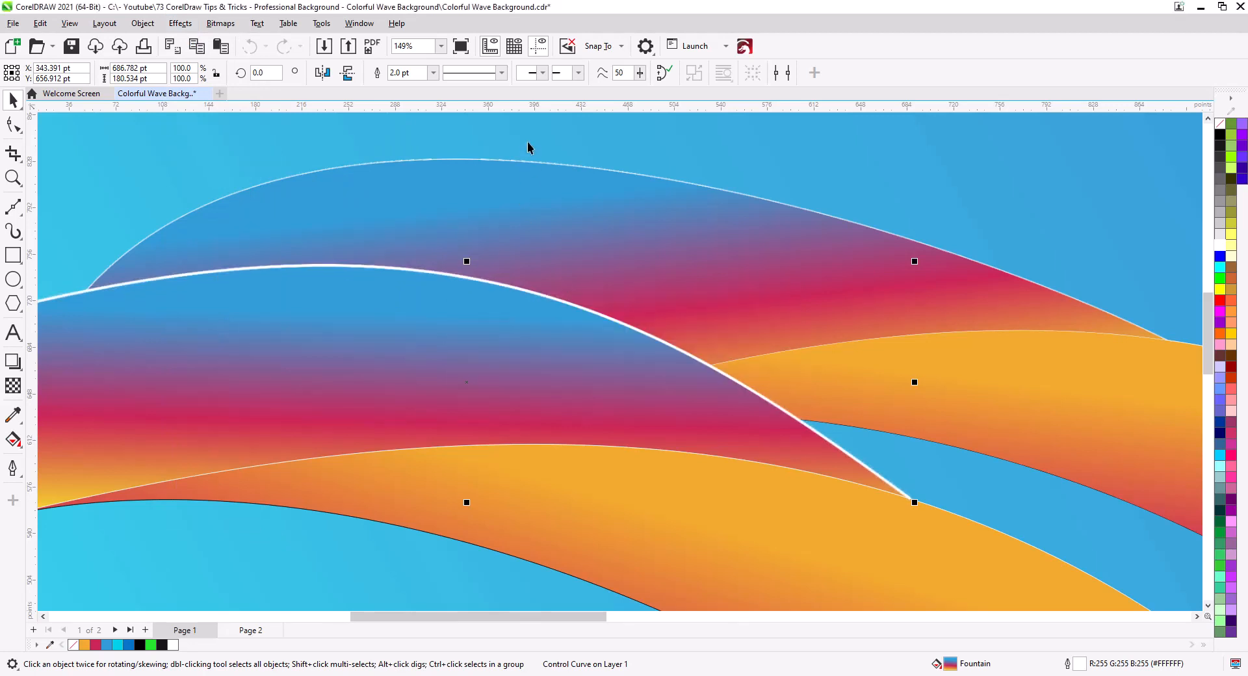
click(432, 74)
click(415, 109)
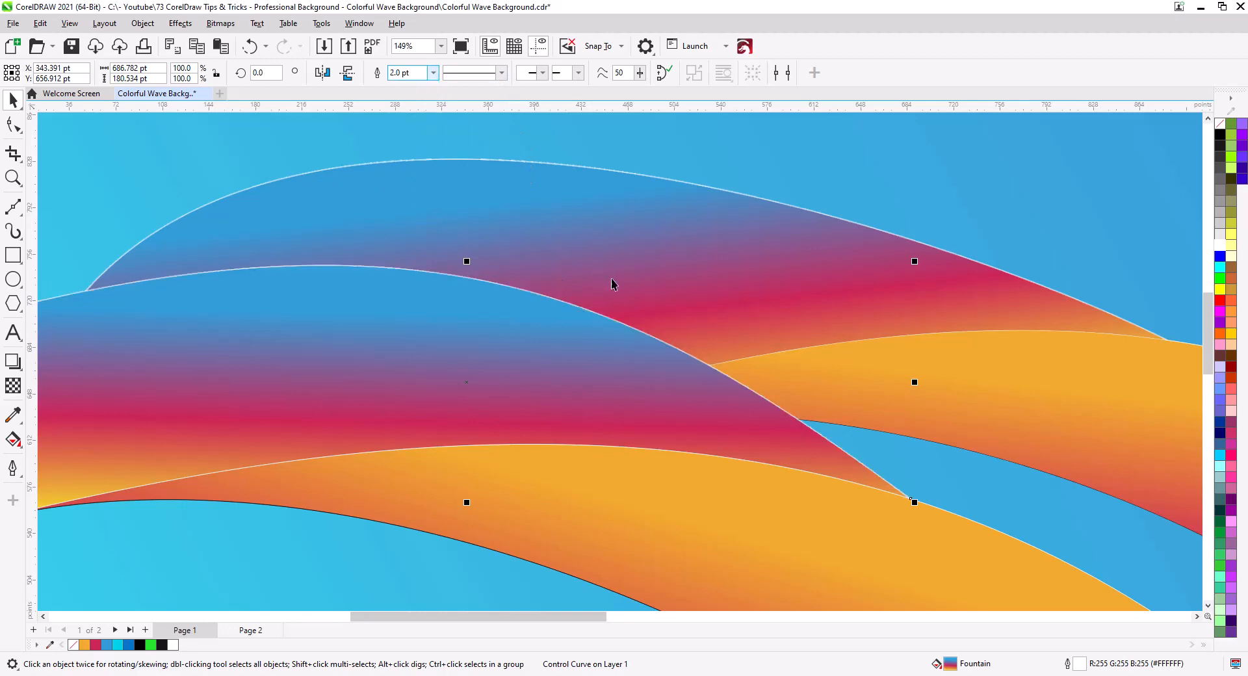
Set the Gaussian Blur radius of both right-hand white highlight curves, on the uppermost and middle waves, to 0.1 pixels
scroll(649, 304, down, 1)
drag(850, 412, 557, 346)
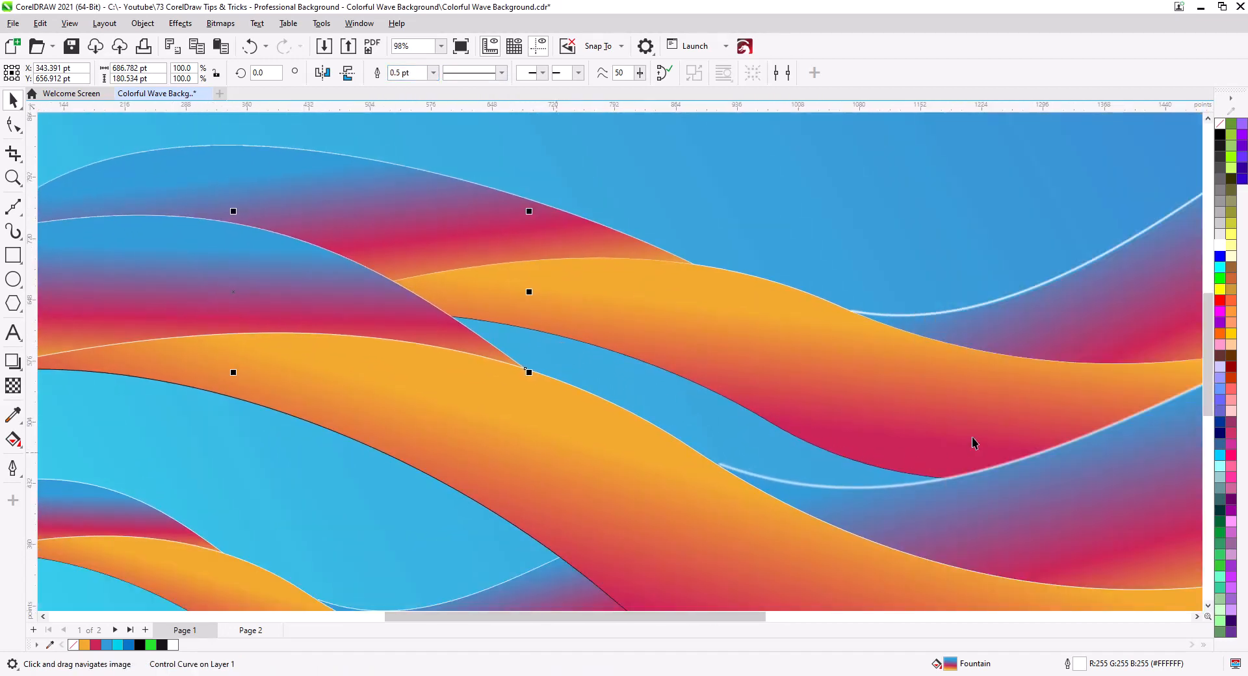
drag(973, 443, 610, 432)
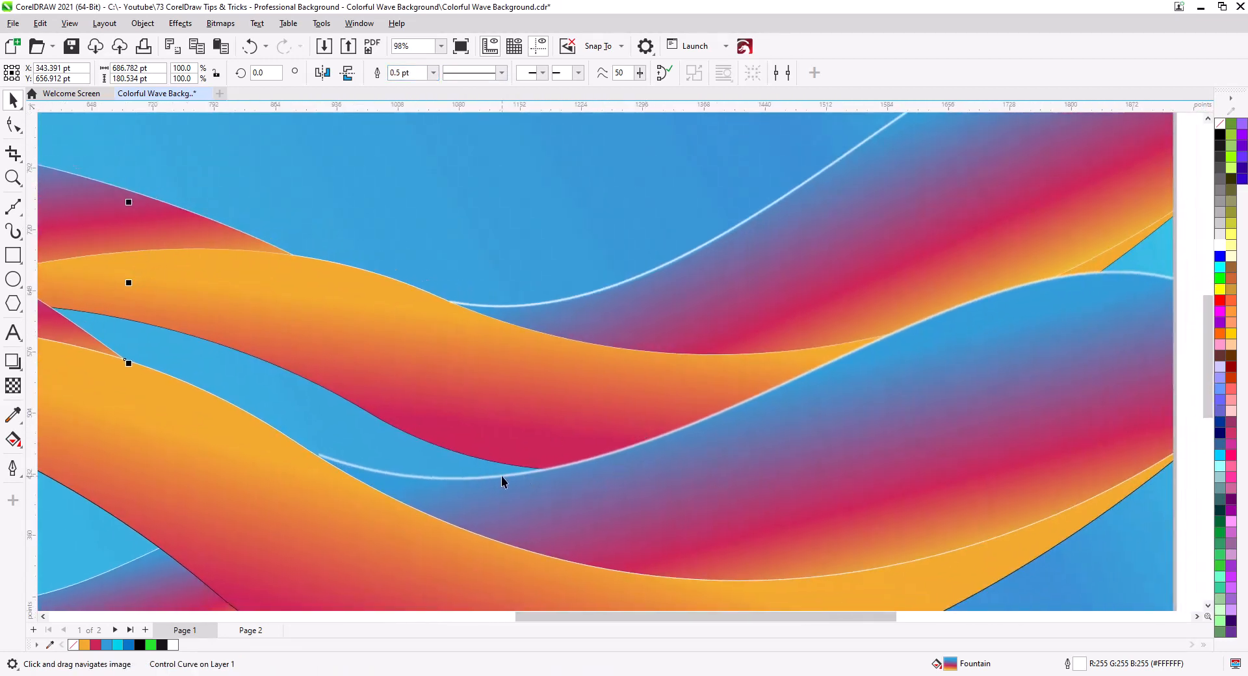
click(501, 478)
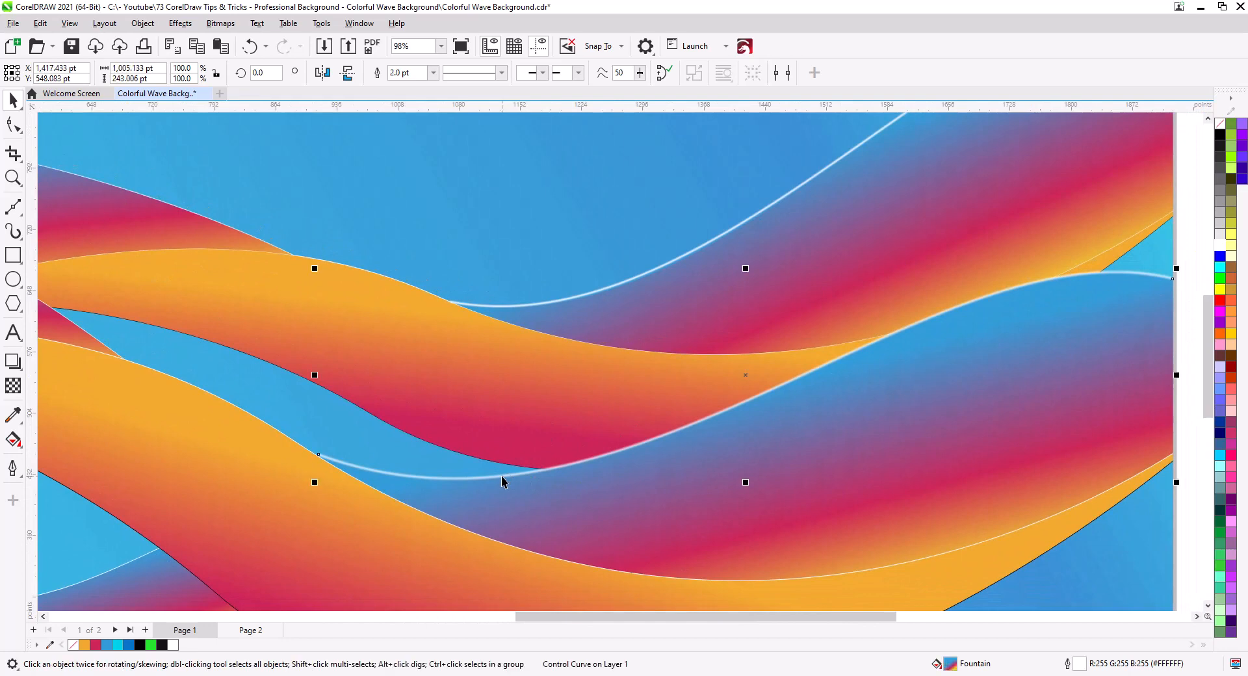
click(532, 302)
click(179, 24)
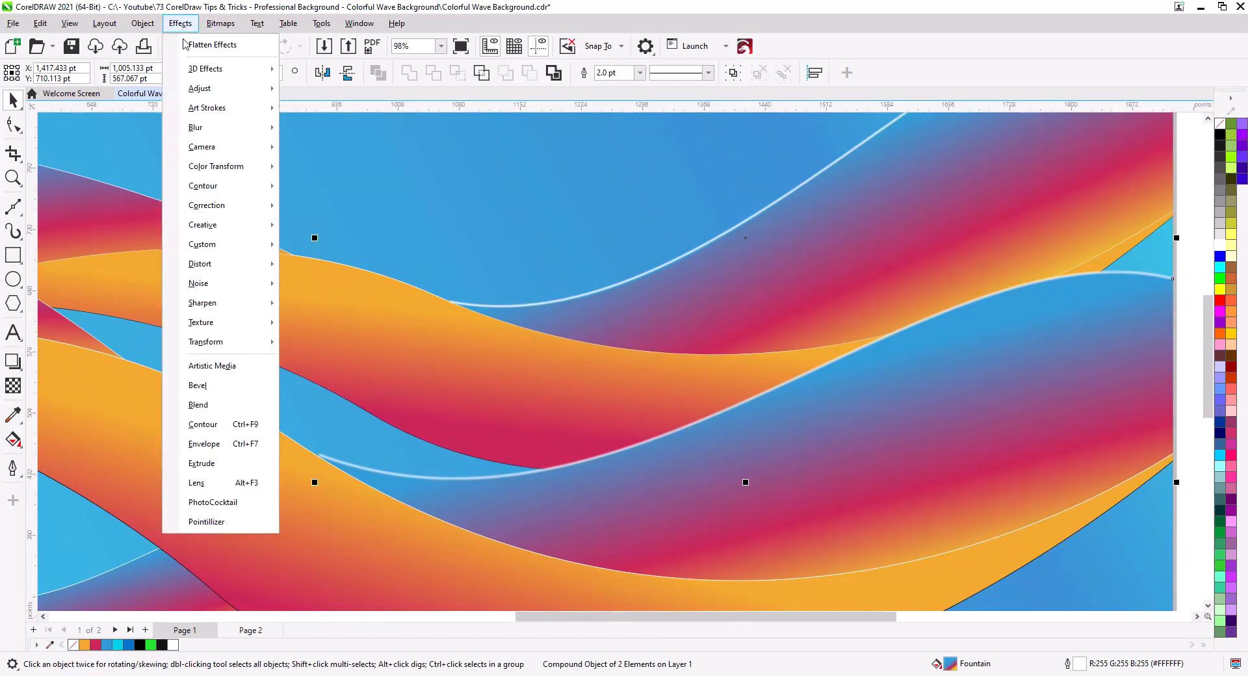
mouse_move(279, 130)
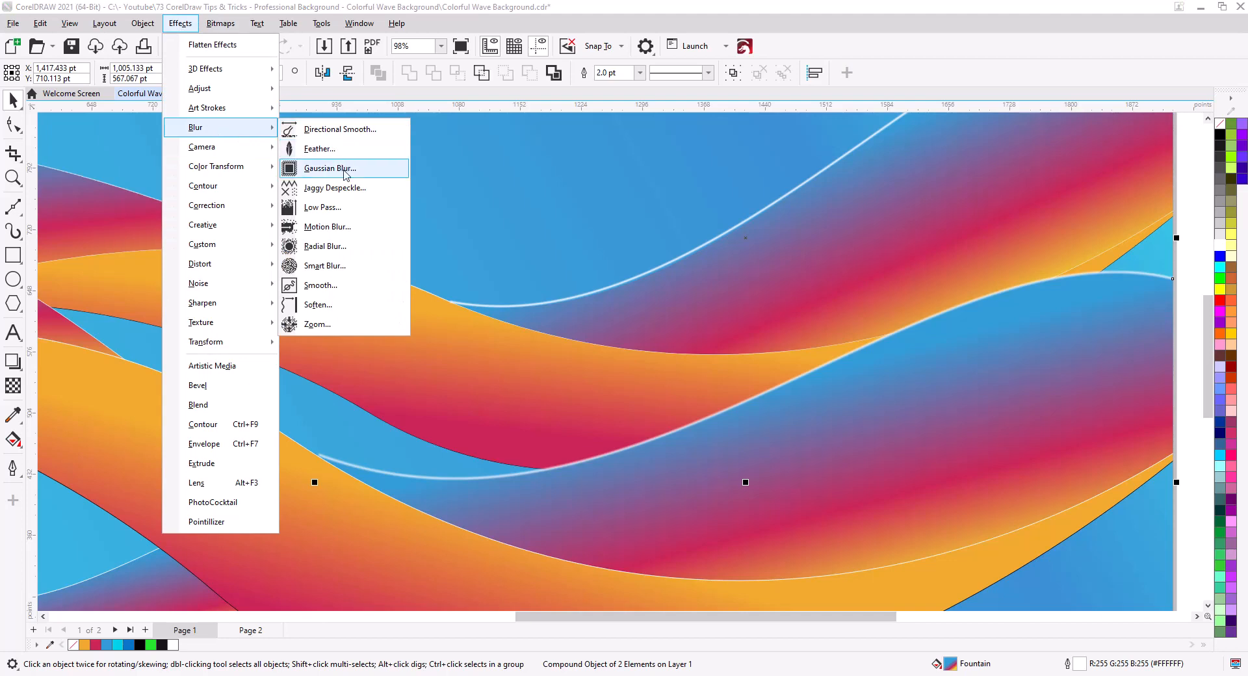
click(305, 168)
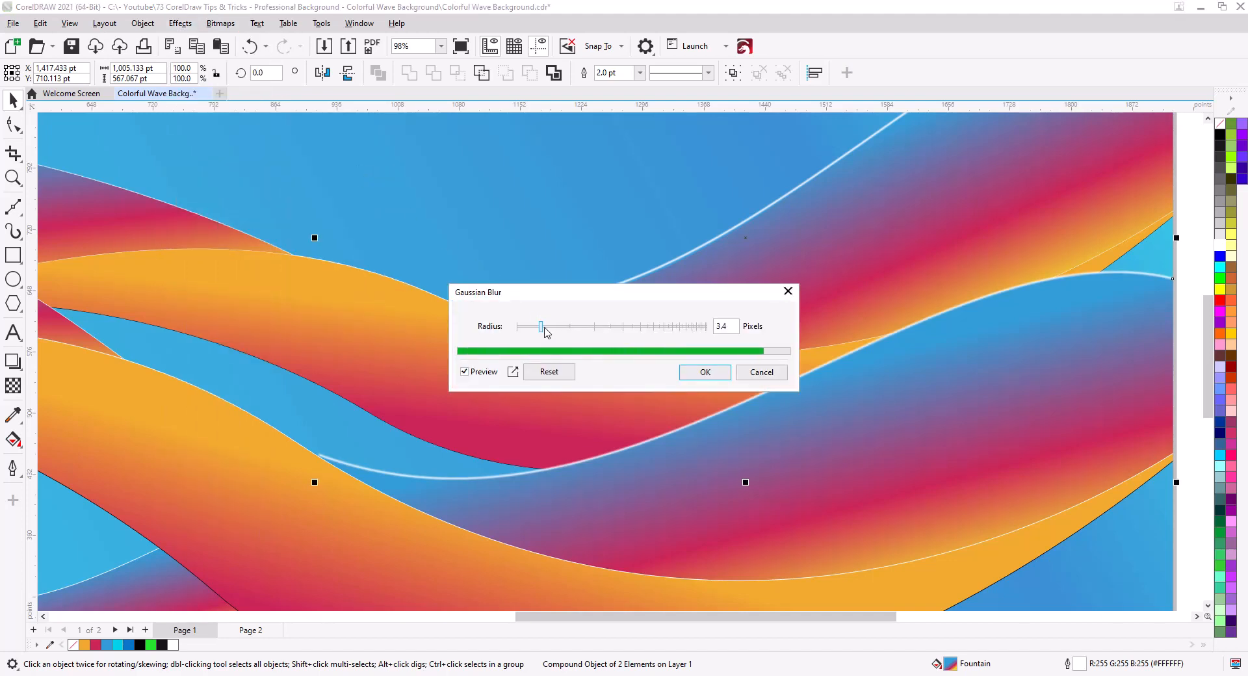
drag(543, 332, 517, 328)
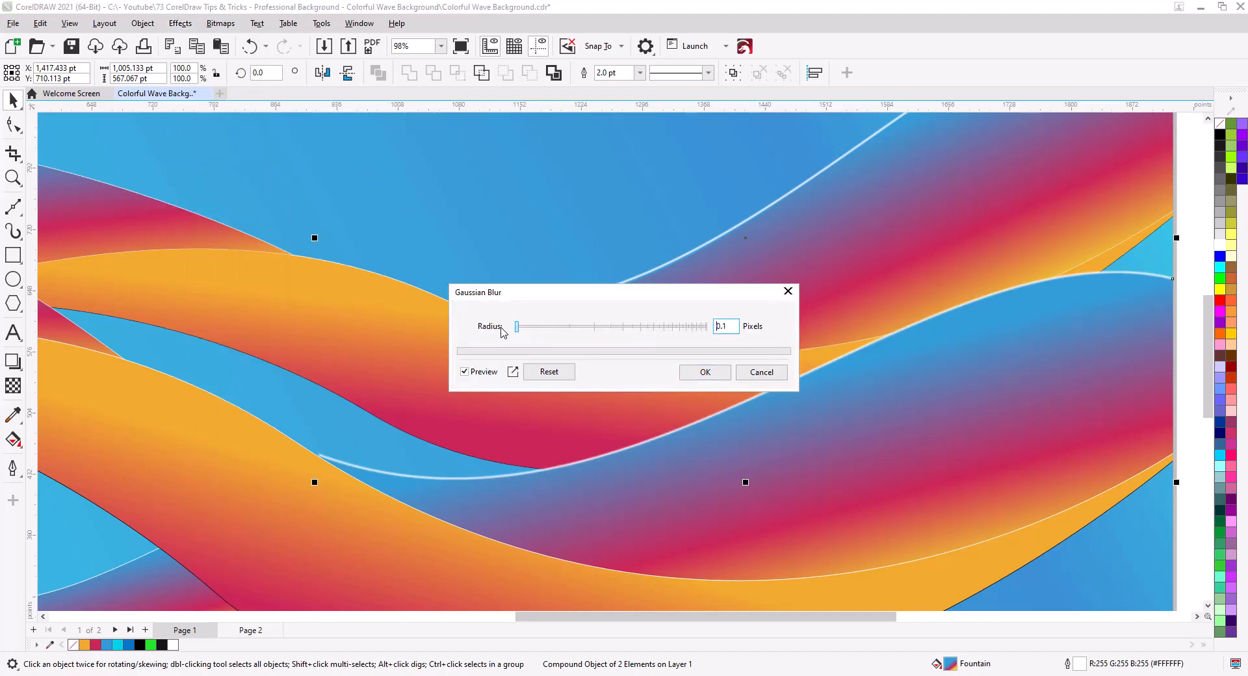
click(705, 372)
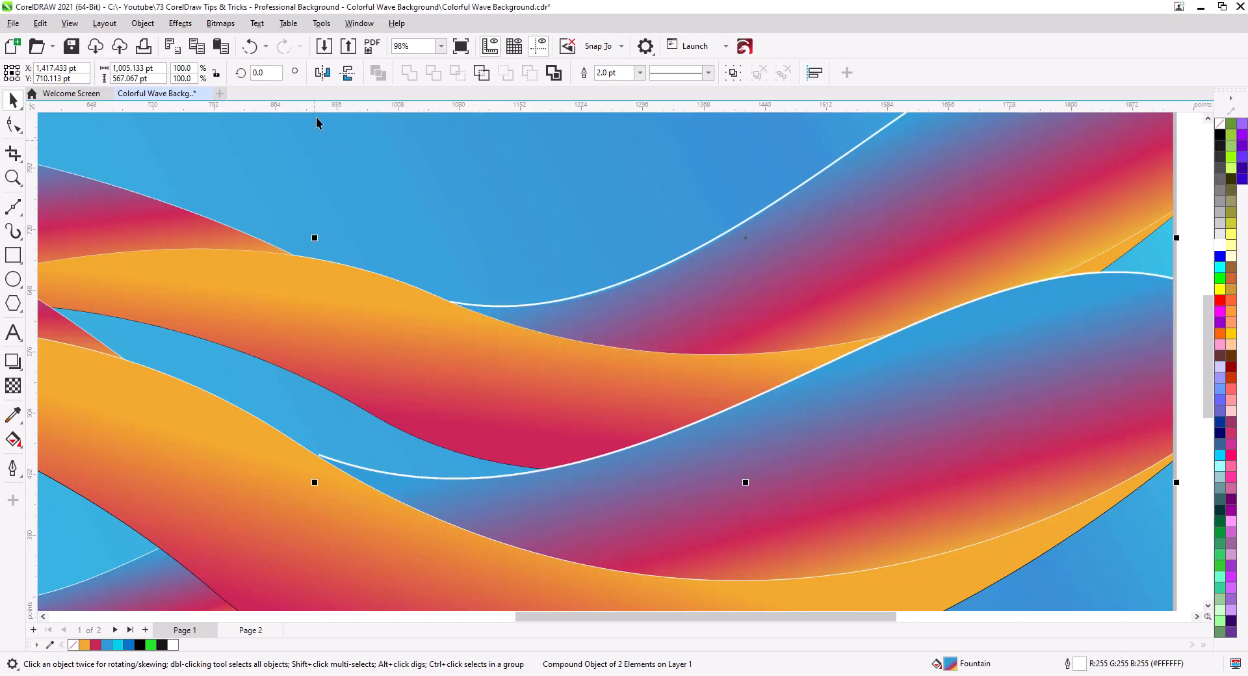
Set the outline width of the two right-hand white highlight curves to 0.5 pt and deselect them
click(640, 73)
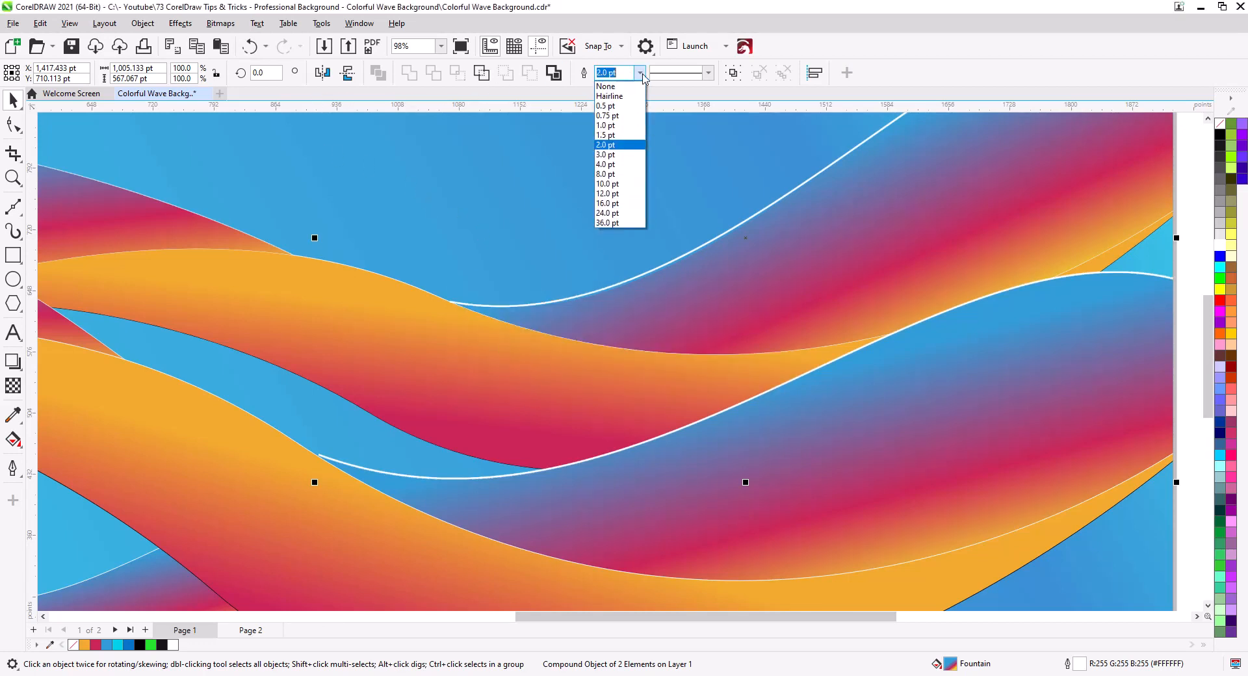
click(628, 111)
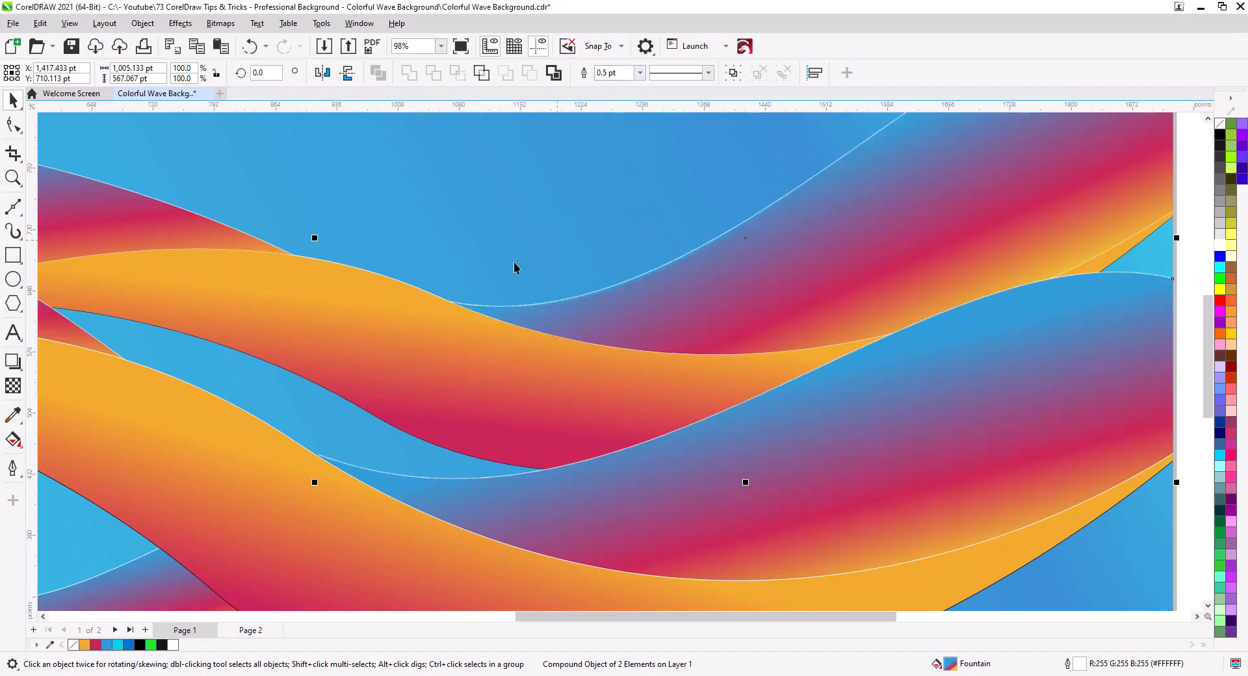
scroll(611, 286, down, 3)
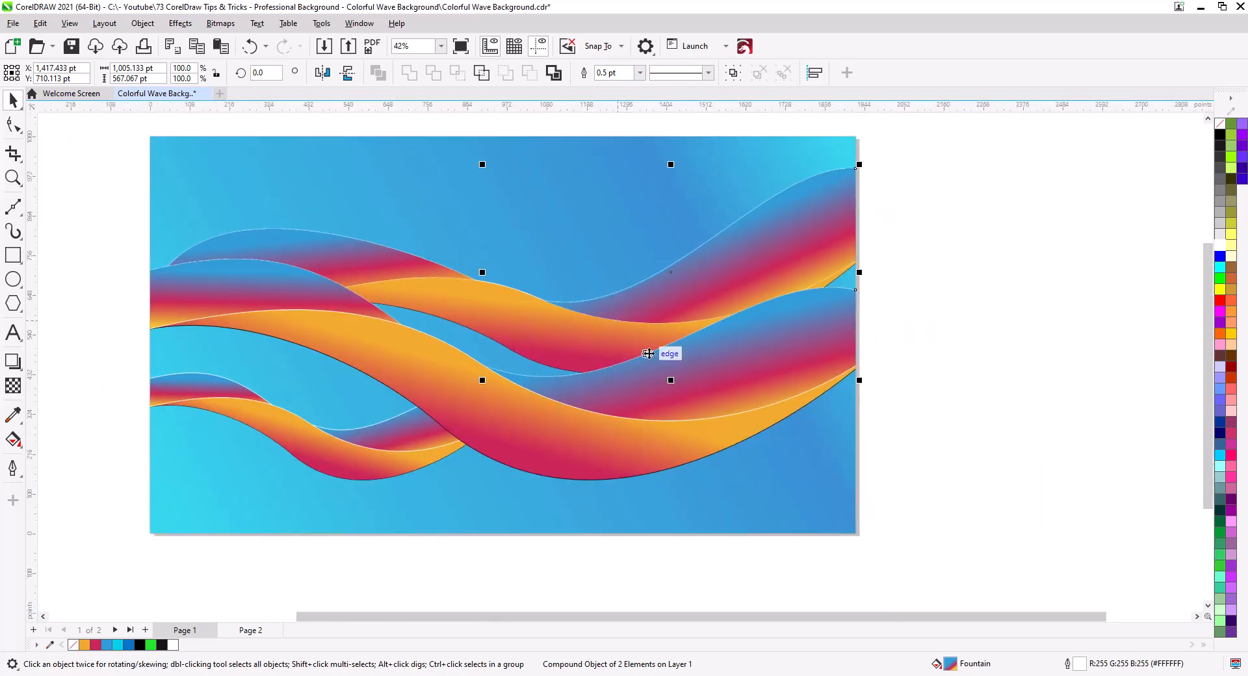
click(877, 420)
drag(629, 418, 741, 448)
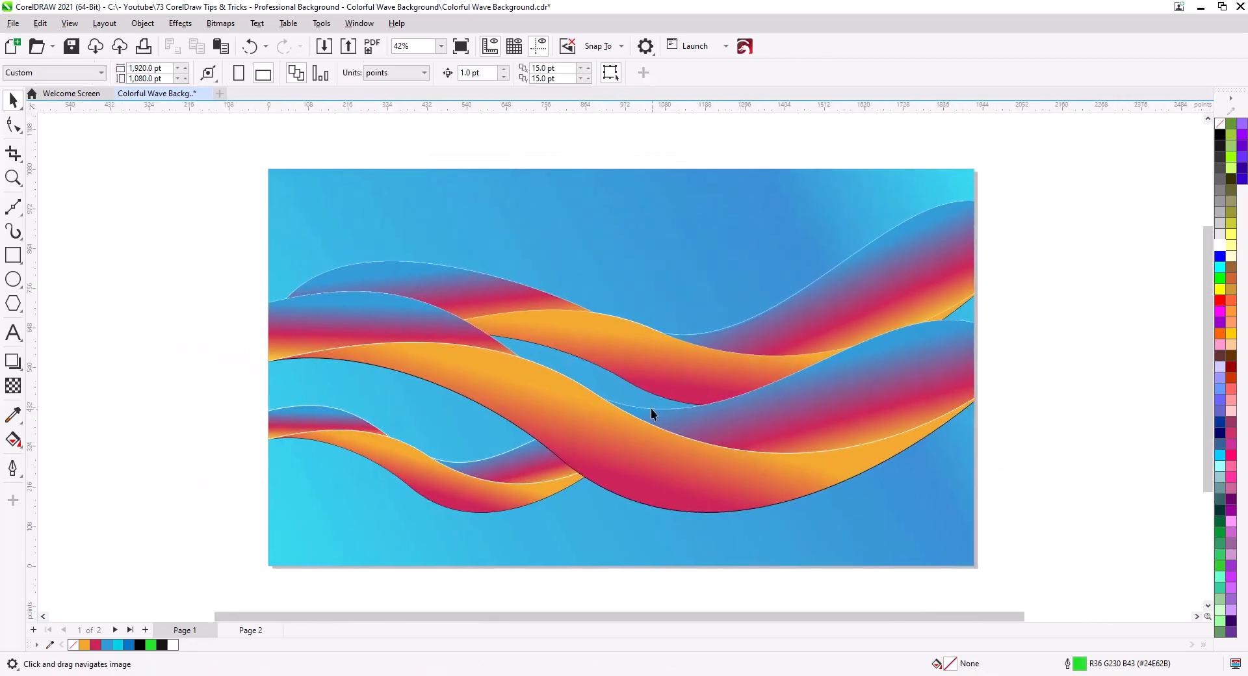